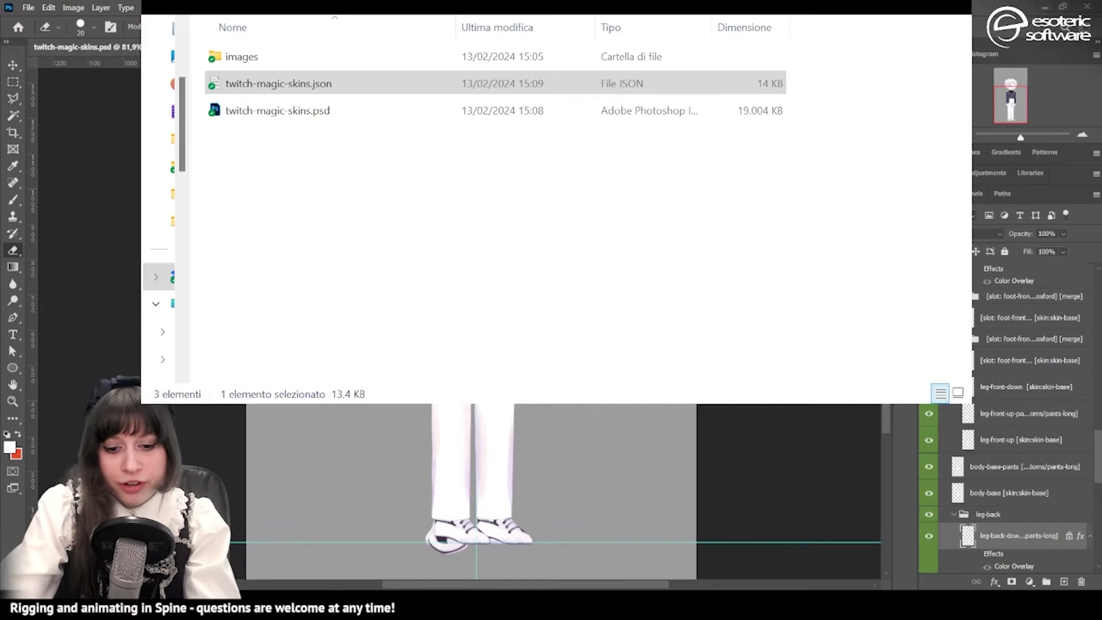
Step: Open the exported images folder and look through the PNGs in the body-top and bottoms subfolders
left_click(234, 91)
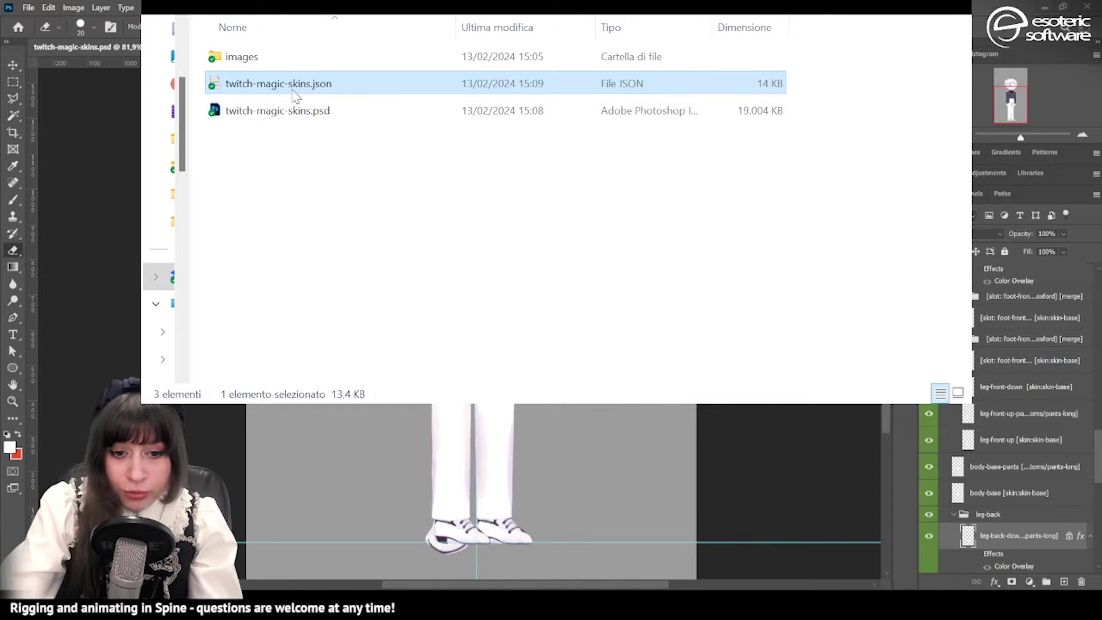
double_click(241, 57)
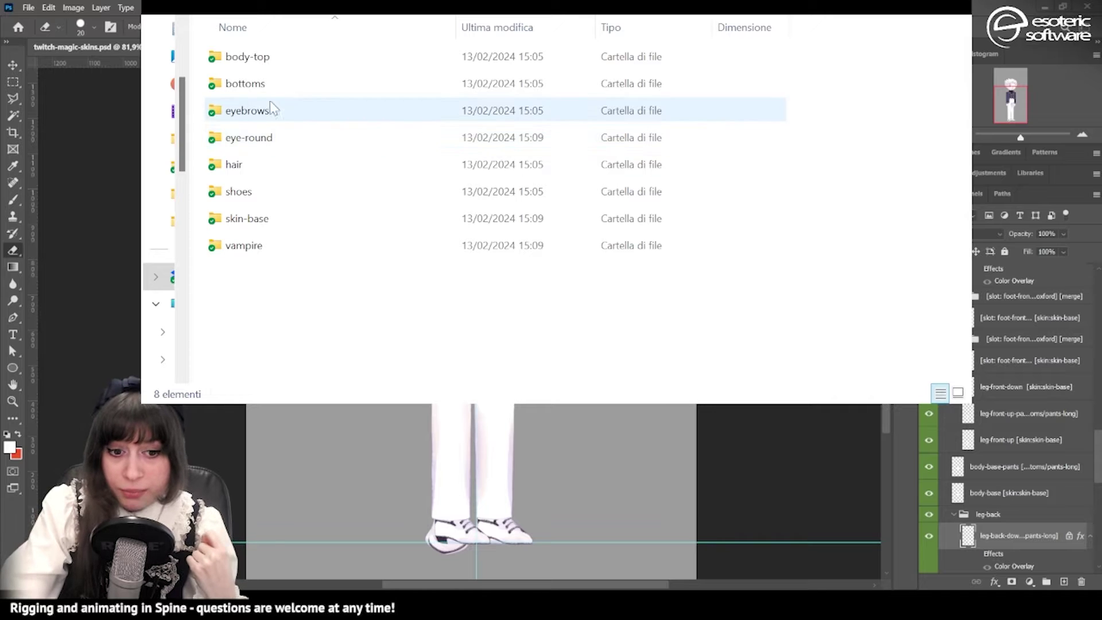
double_click(272, 65)
double_click(270, 56)
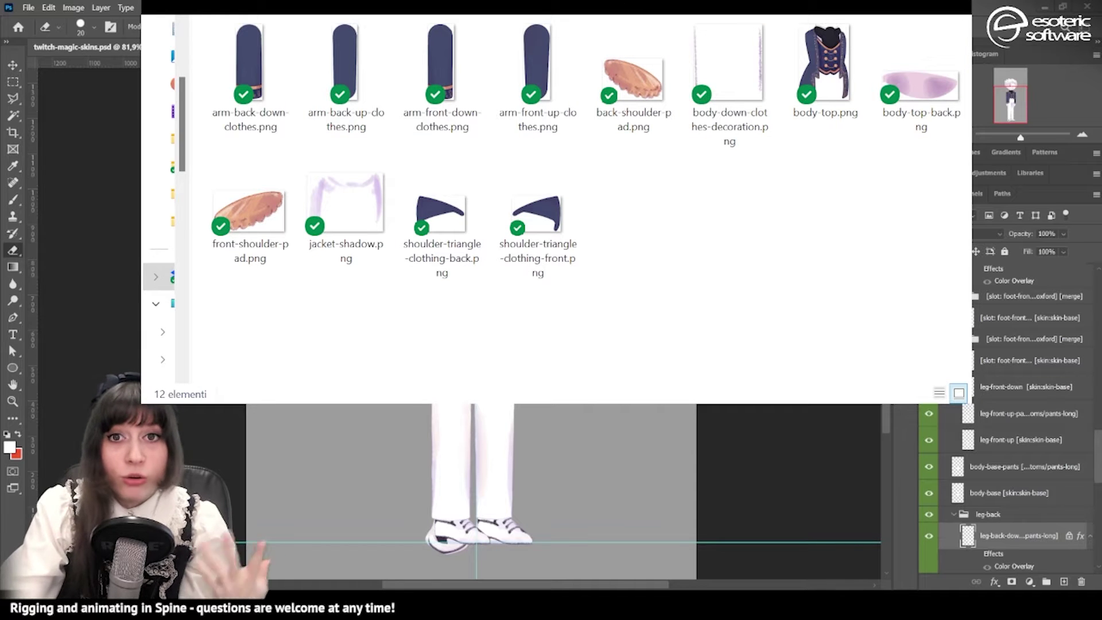
key("alt+Left")
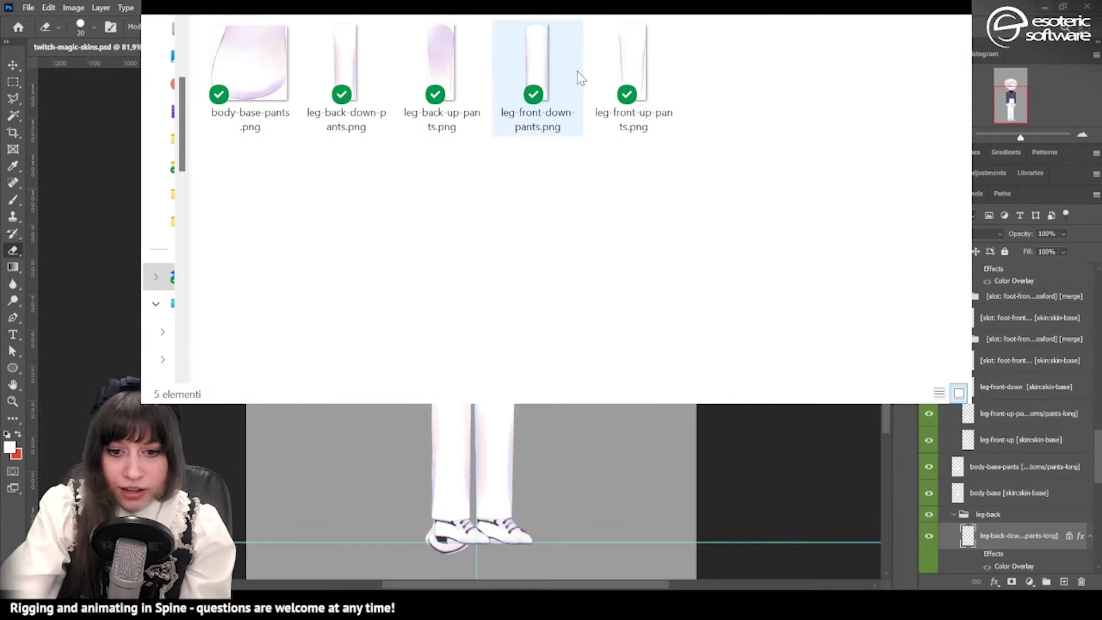
Step: Look through the exported PNGs in the eyebrows and eye-round folders
key("alt+Left")
double_click(247, 113)
double_click(241, 58)
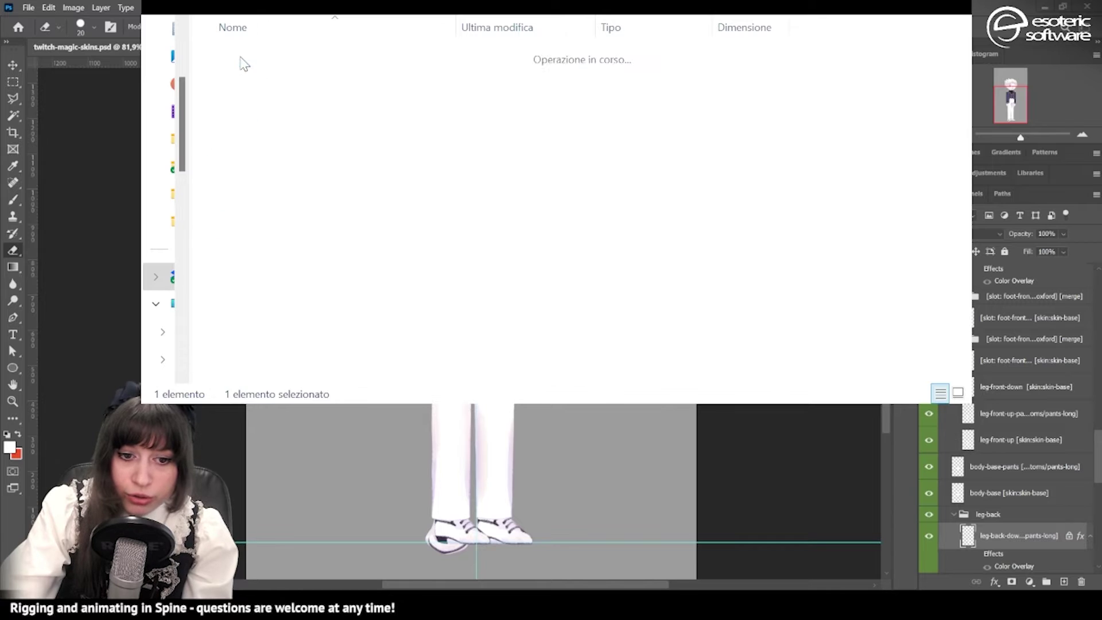
left_click(229, 103)
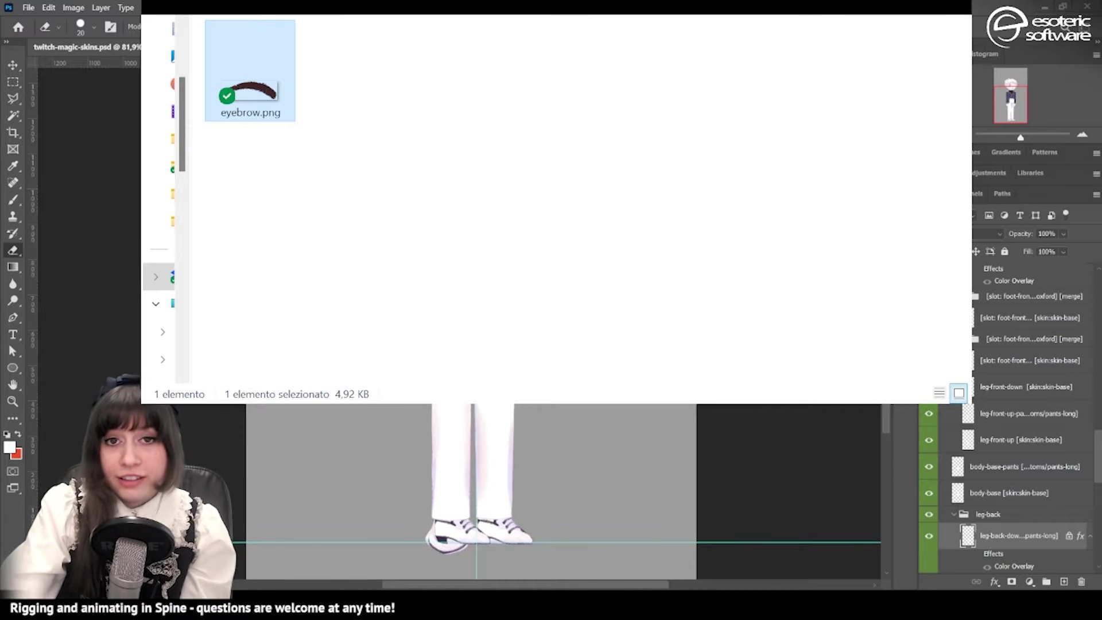
key("alt+Left")
key("alt+Left")
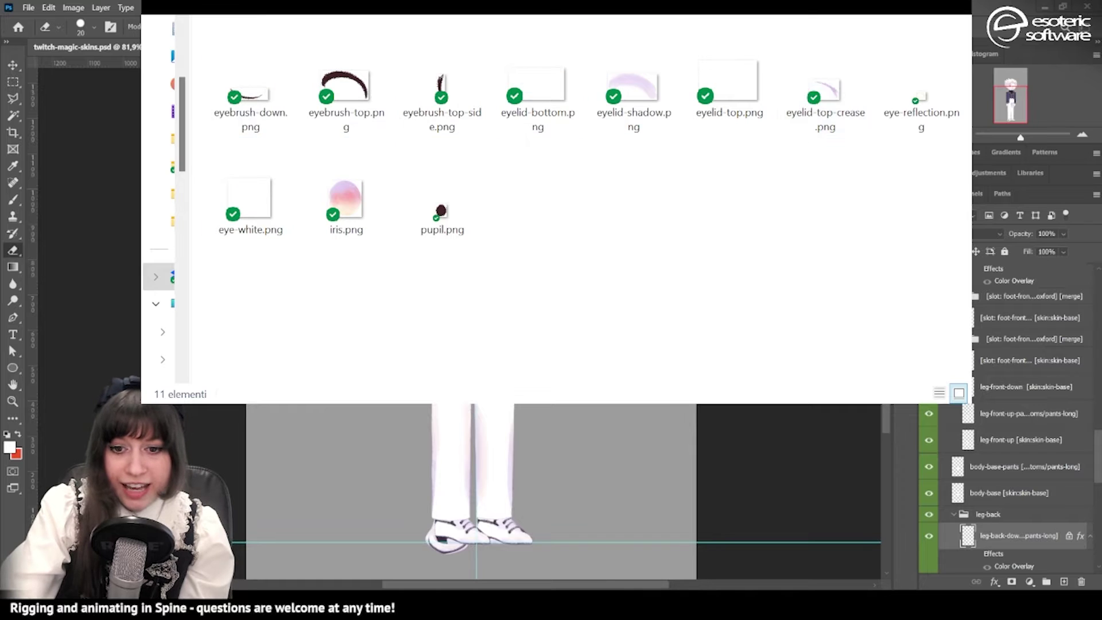
Step: Look through the exported hair images in the short-curly folder and return to the images folder
key("alt+Left")
double_click(236, 169)
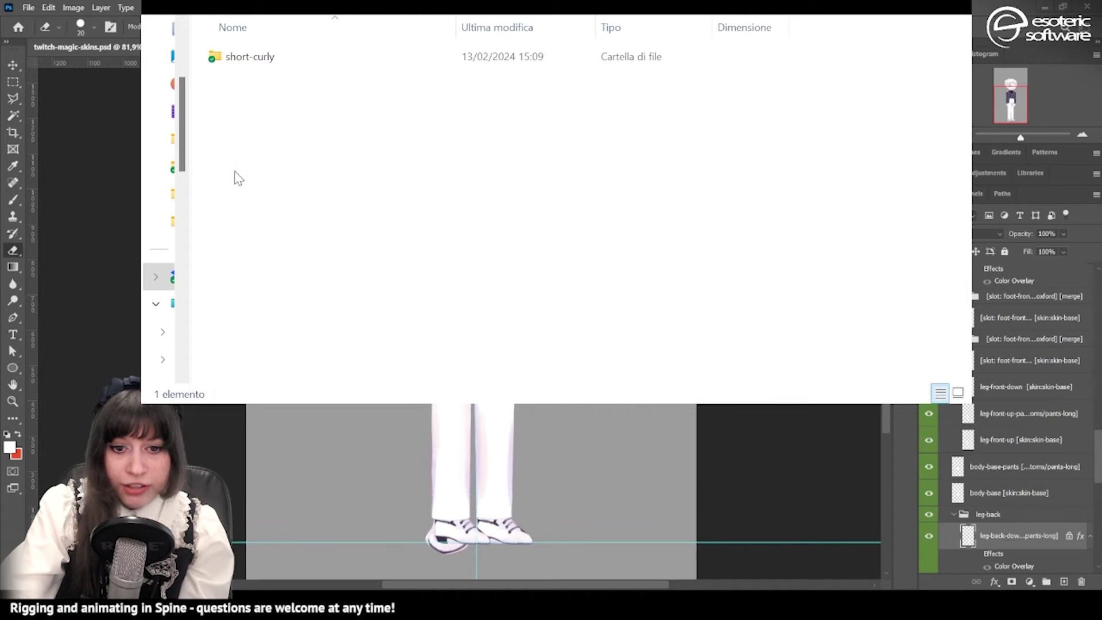
double_click(258, 57)
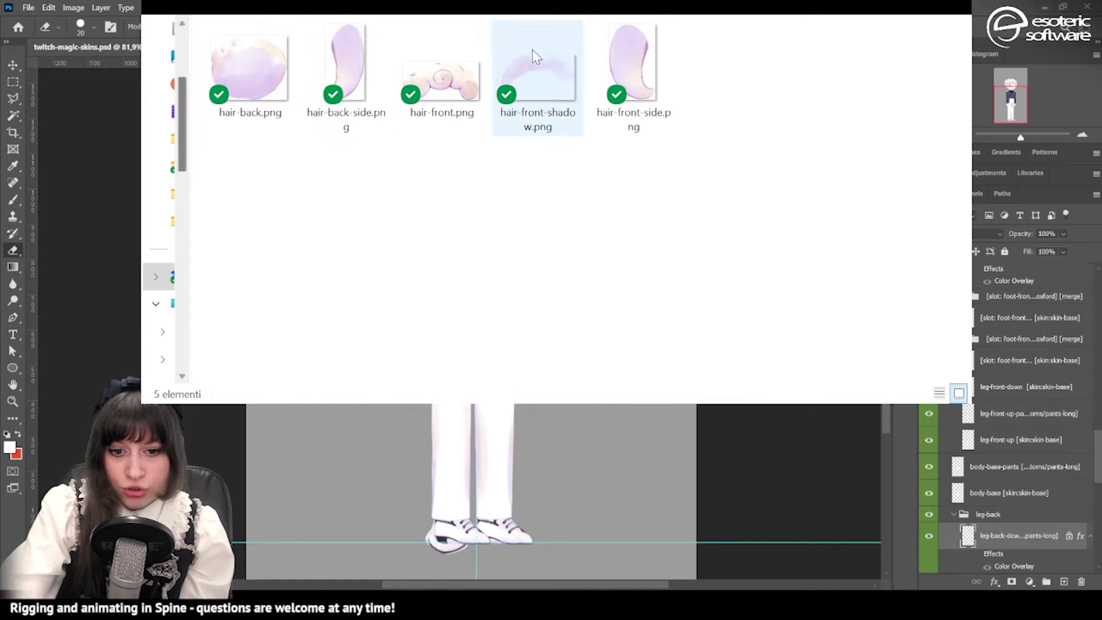
key("alt+Left")
key("alt+Left")
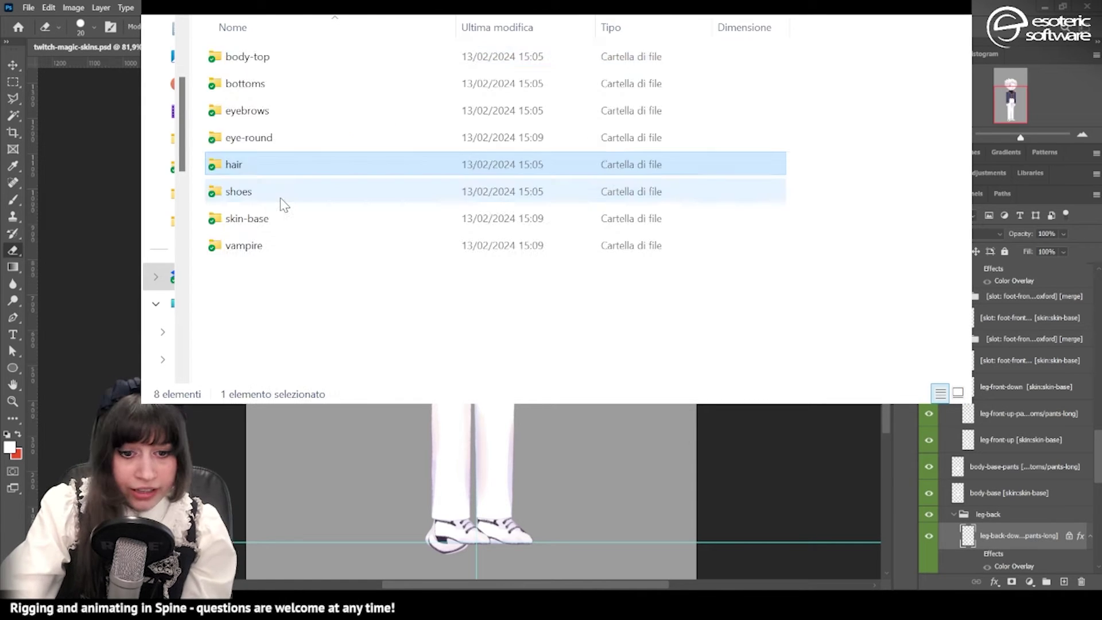
Step: Look through the exported PNGs in the shoes, skin-base and vampire folders
double_click(278, 195)
double_click(254, 58)
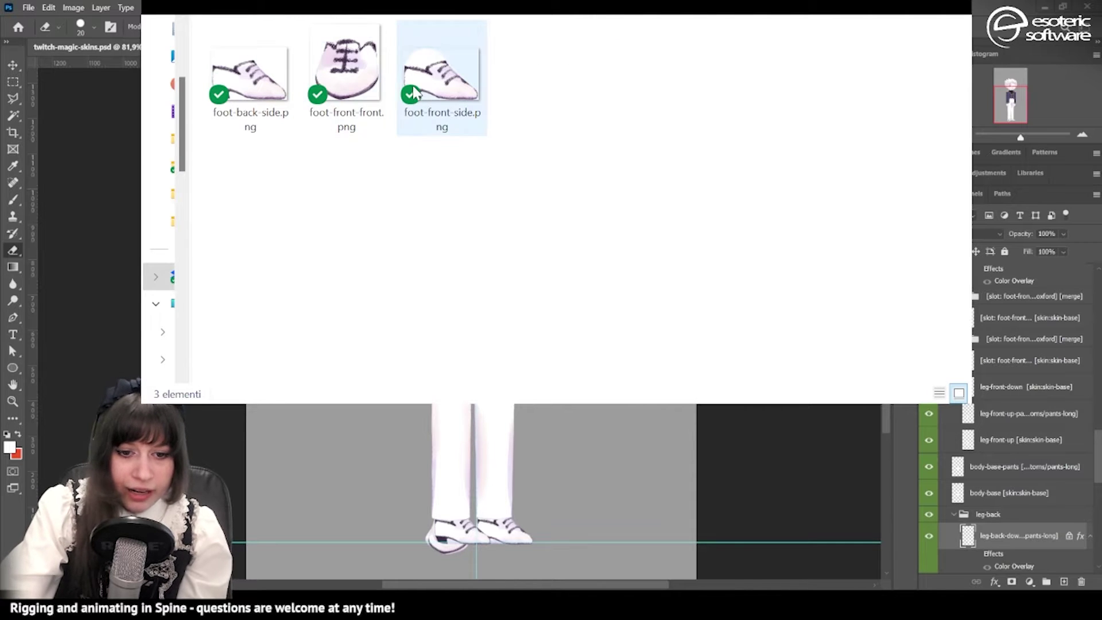
left_click(332, 91)
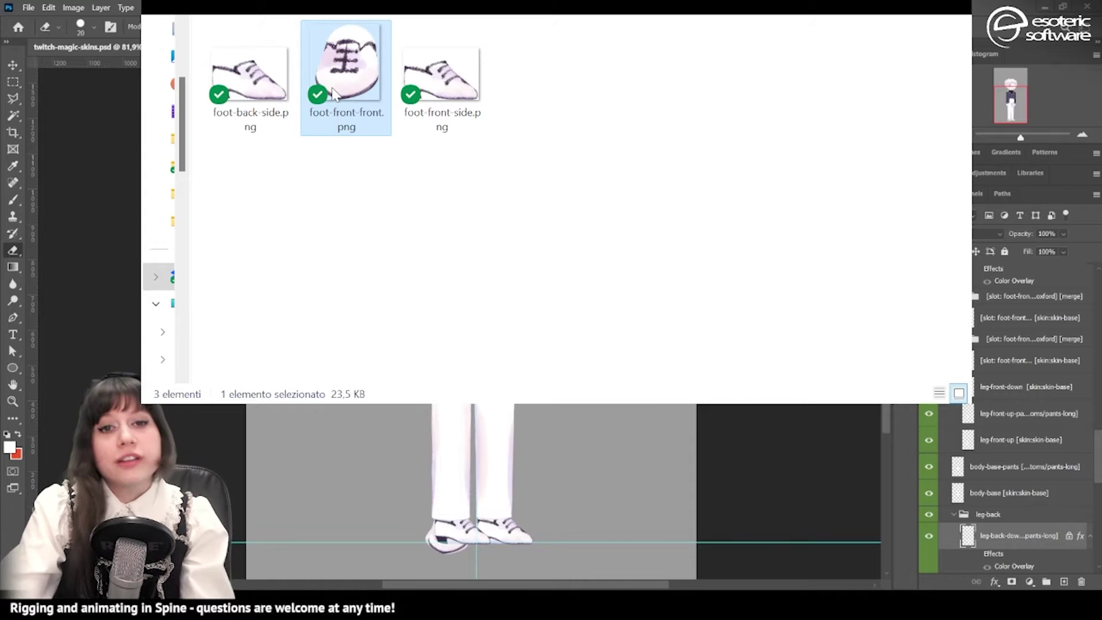
left_click(919, 7)
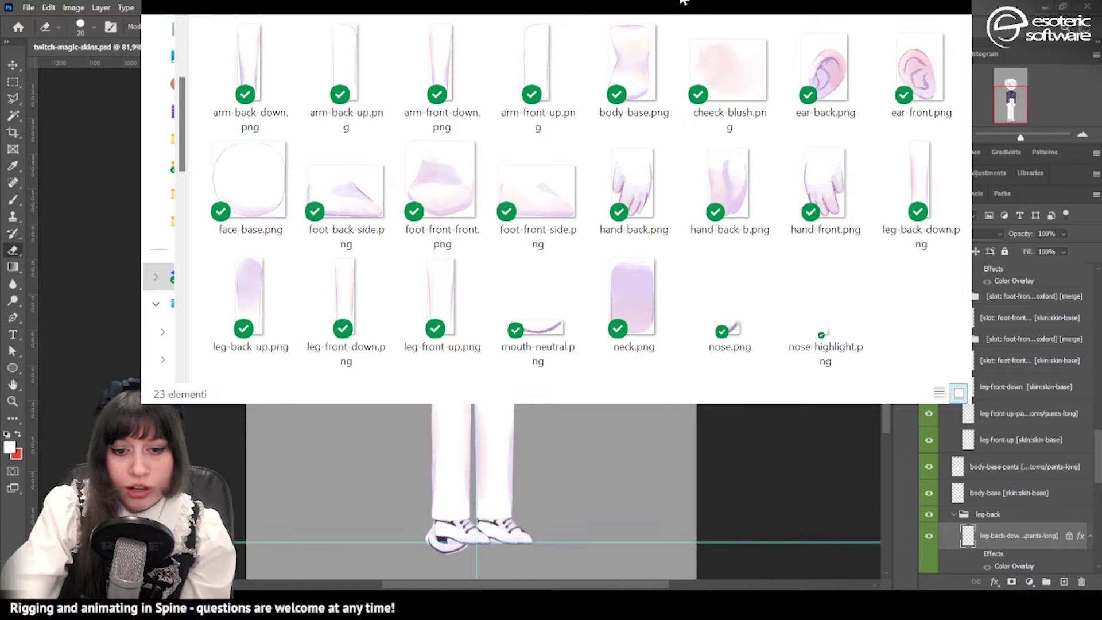
left_click(683, 1)
double_click(242, 259)
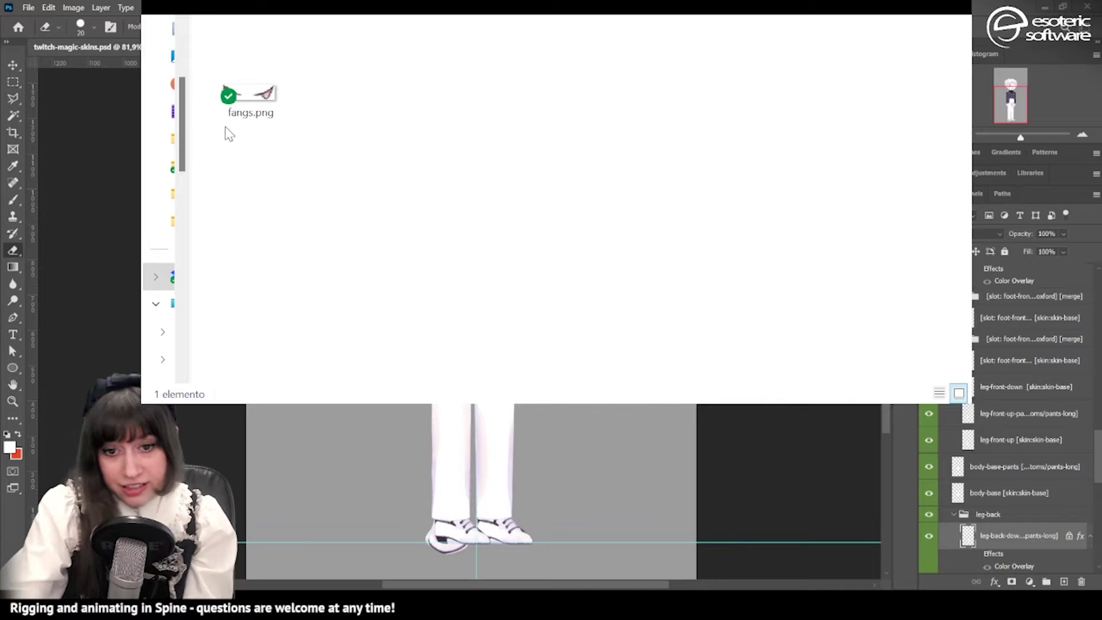
Step: Switch to Spine and close the Skins view to enlarge the viewport
key("alt+Tab")
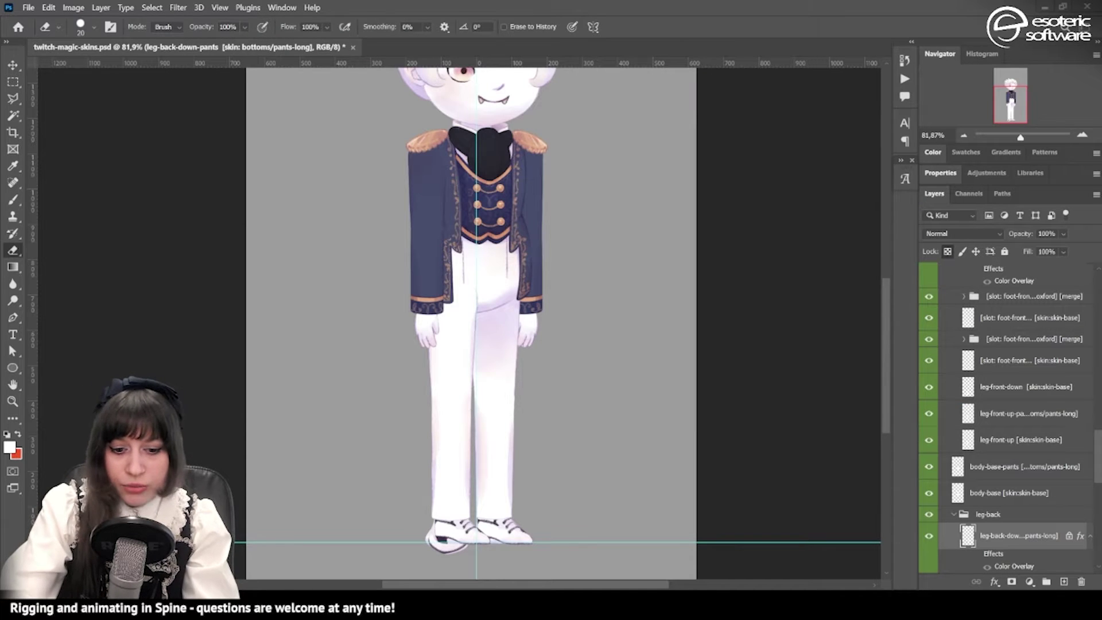
key("alt+Tab")
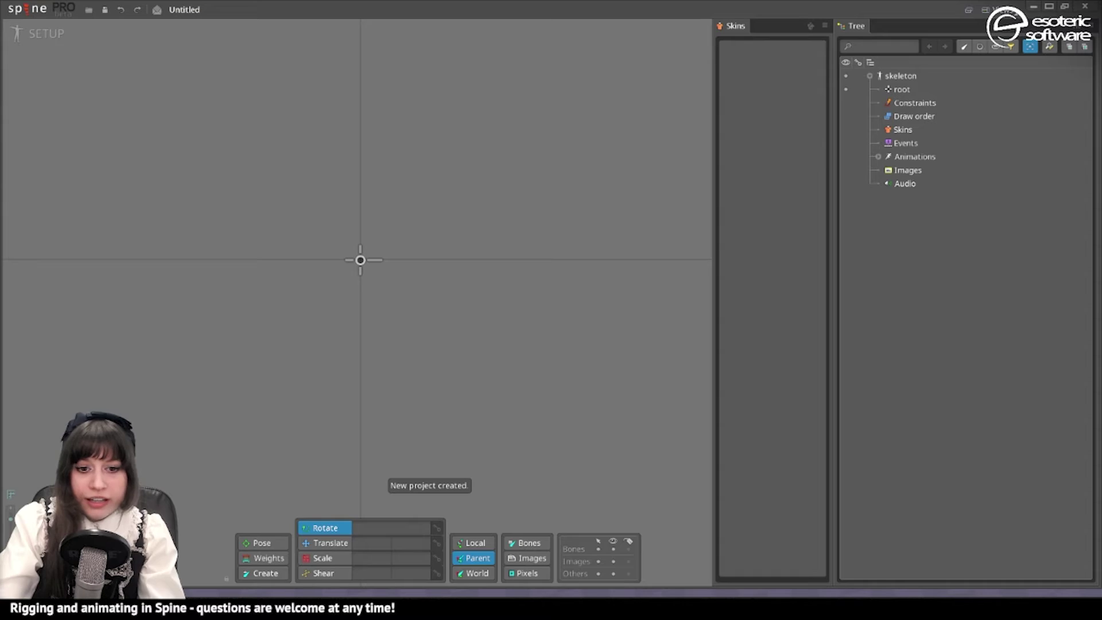
left_click(826, 26)
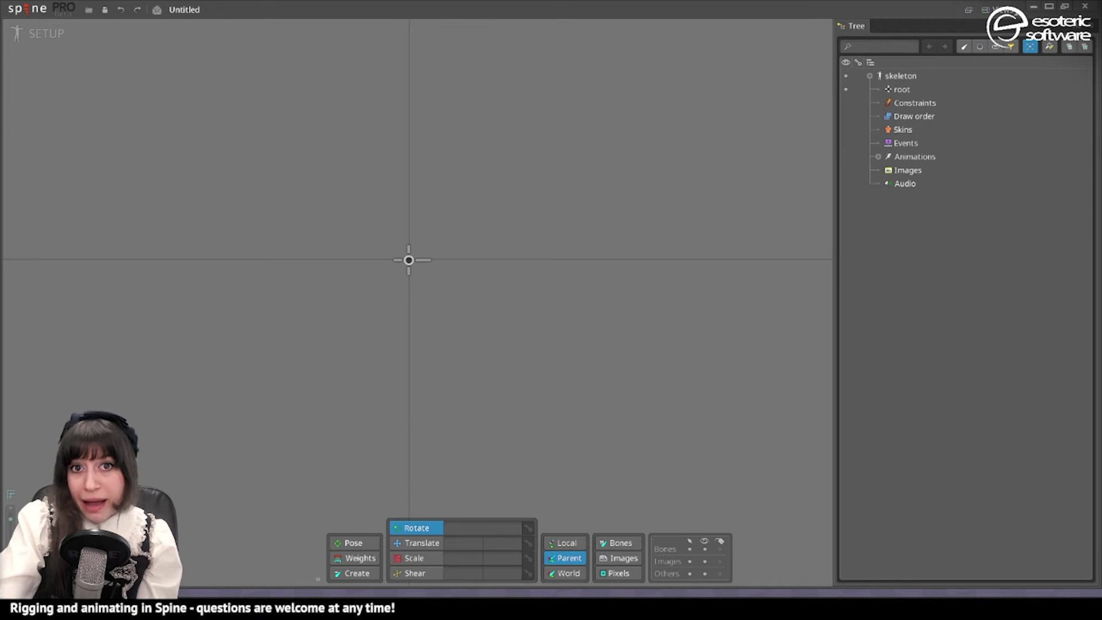
Step: Import the exported JSON at scale 1 into a new project, creating a skeleton named twitch-magic-skins
left_click_drag(506, 179, 612, 278)
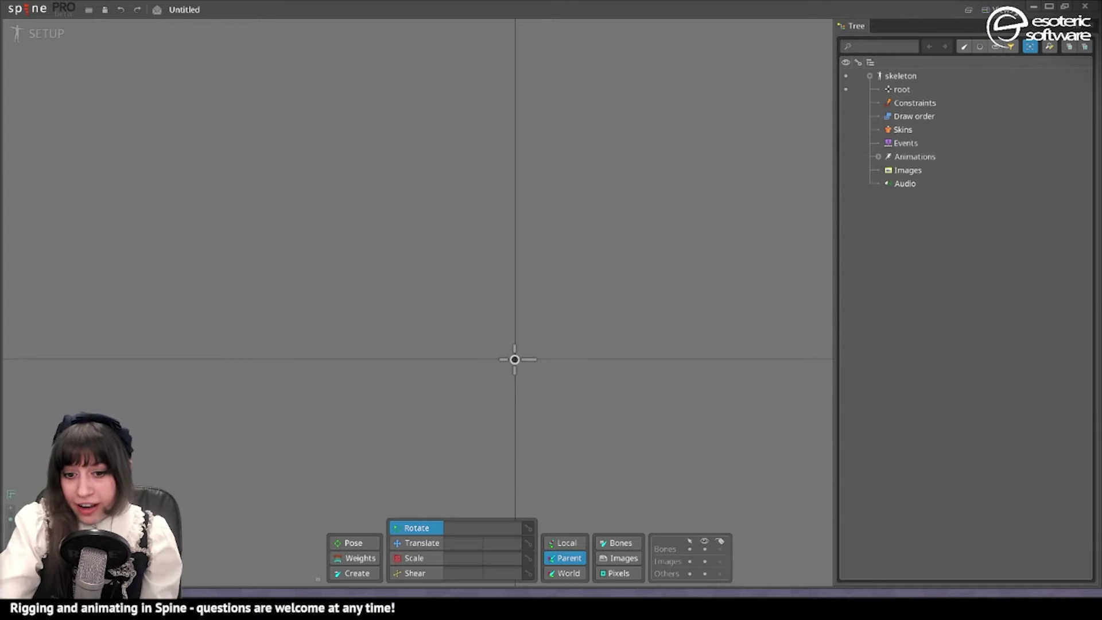
key("ctrl+i")
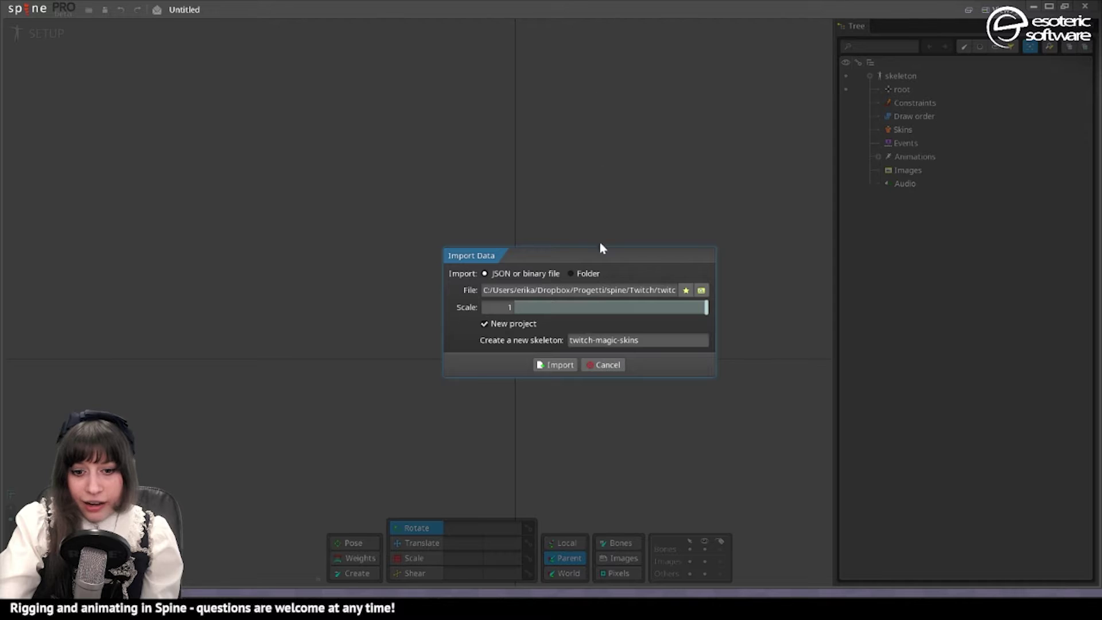
left_click_drag(598, 248, 583, 230)
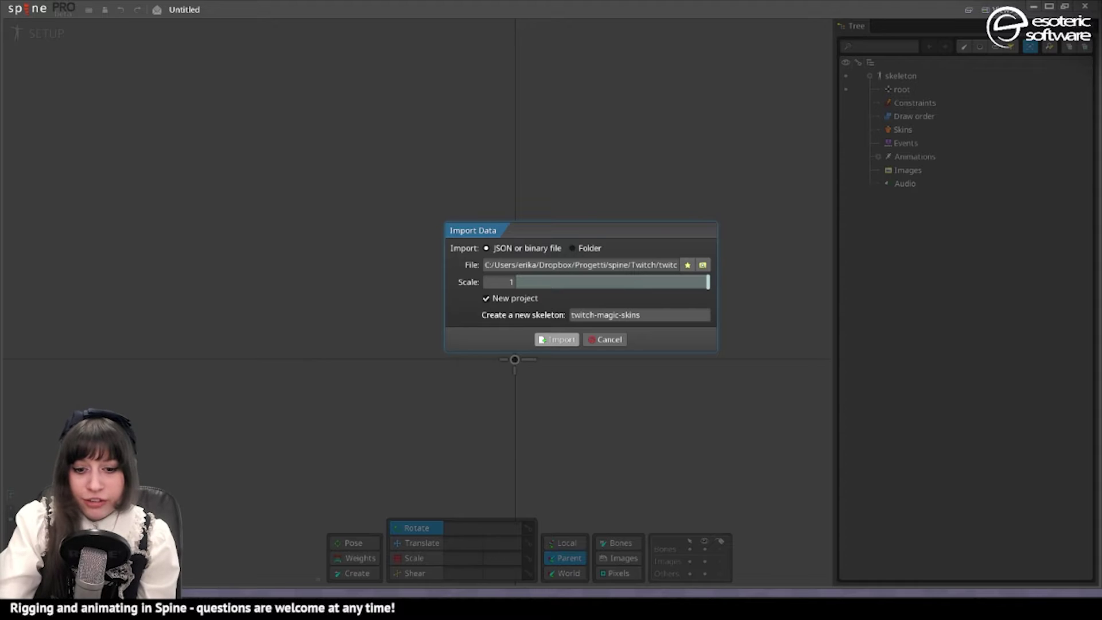
left_click(563, 340)
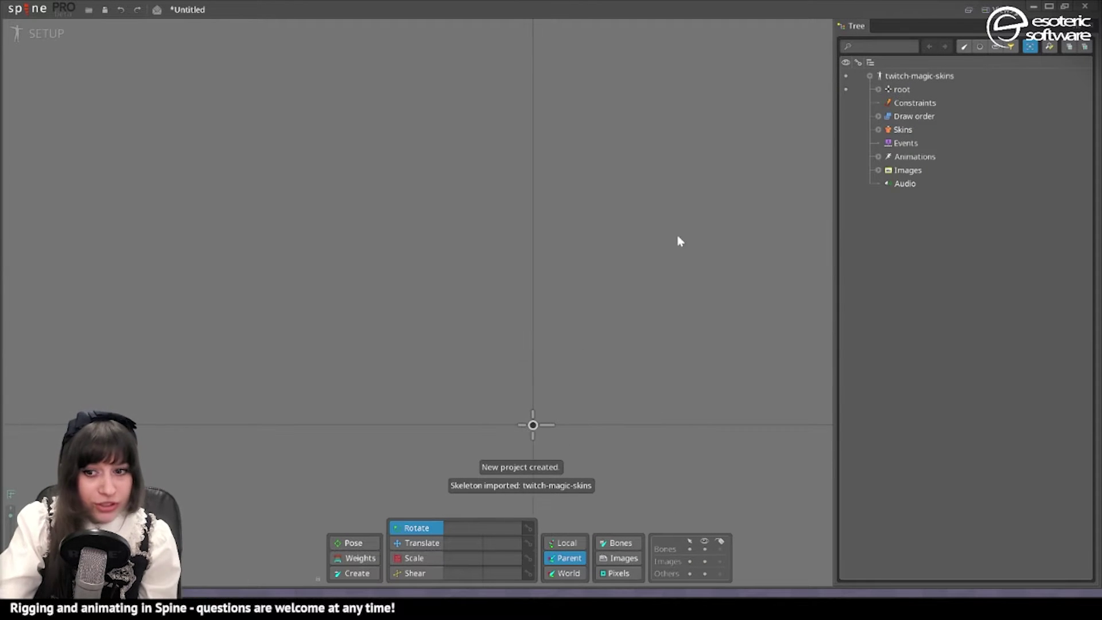
Step: Examine the imported skeleton's bones under root and the folders and skins listed under Skins
left_click(891, 130)
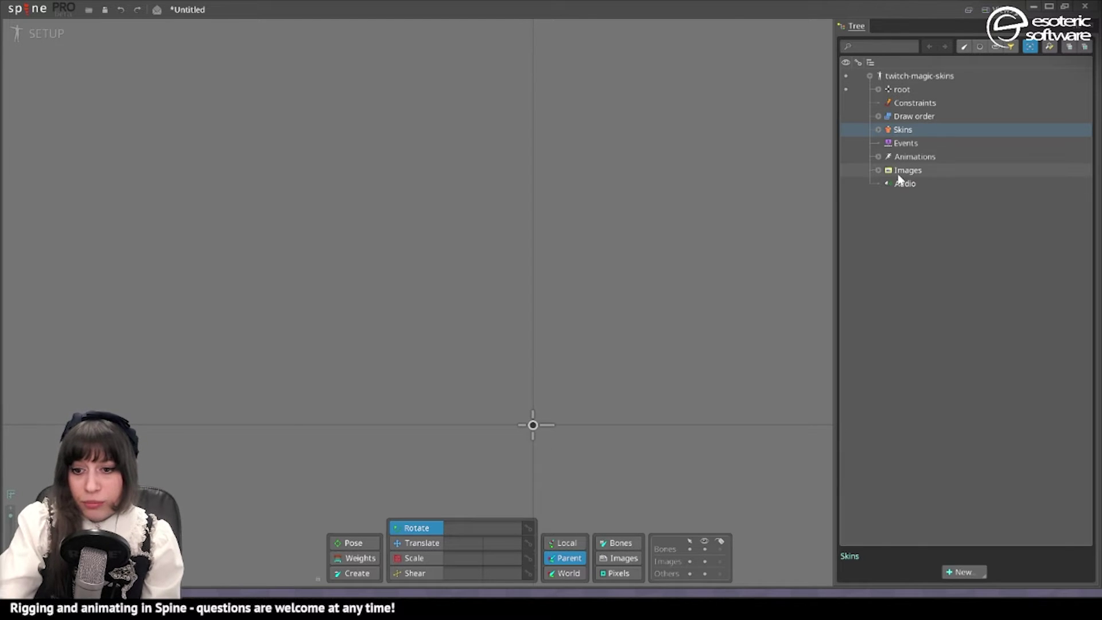
left_click(878, 130)
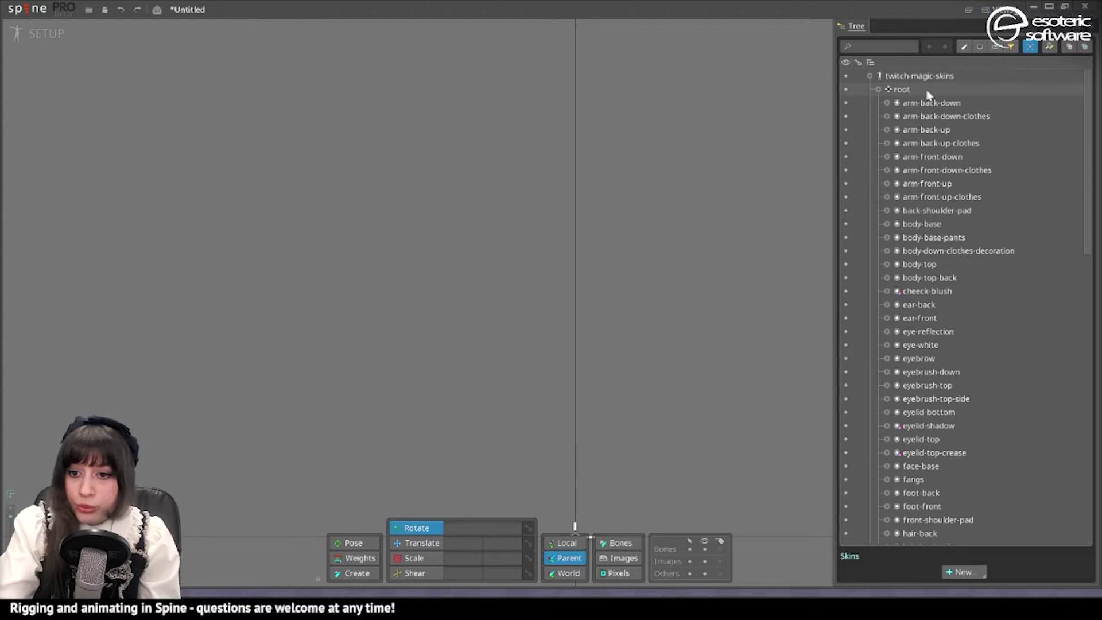
scroll(935, 441, "down", 3)
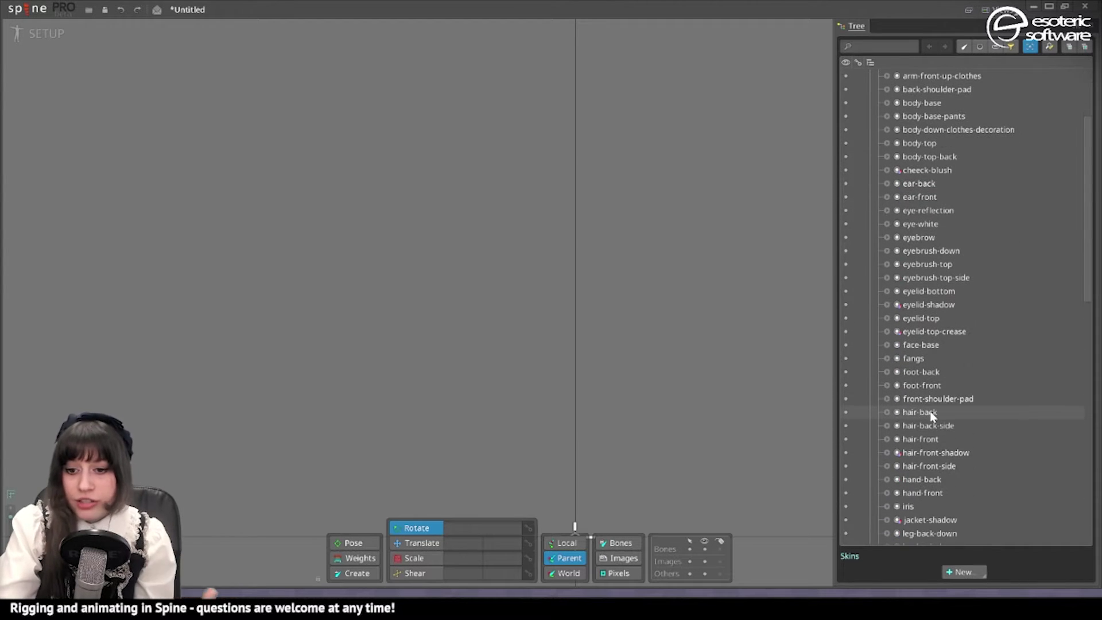
scroll(915, 312, "down", 11)
left_click(910, 314)
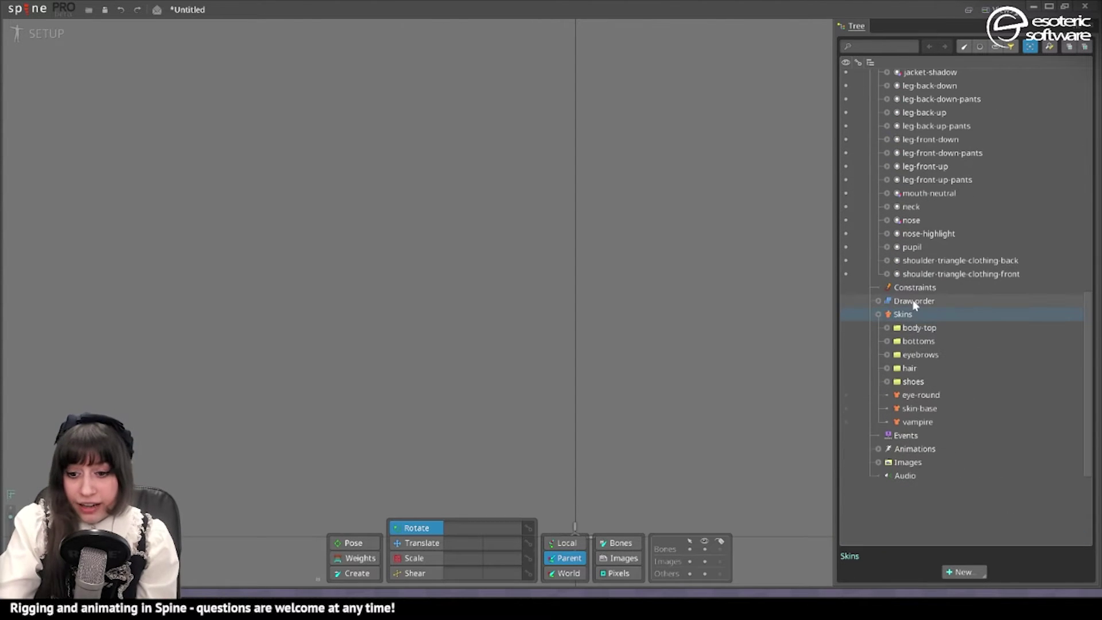
Step: Make the skin-base skin visible and fit the whole character in view
left_click(845, 409)
scroll(628, 270, "down", 3)
scroll(643, 310, "up", 3)
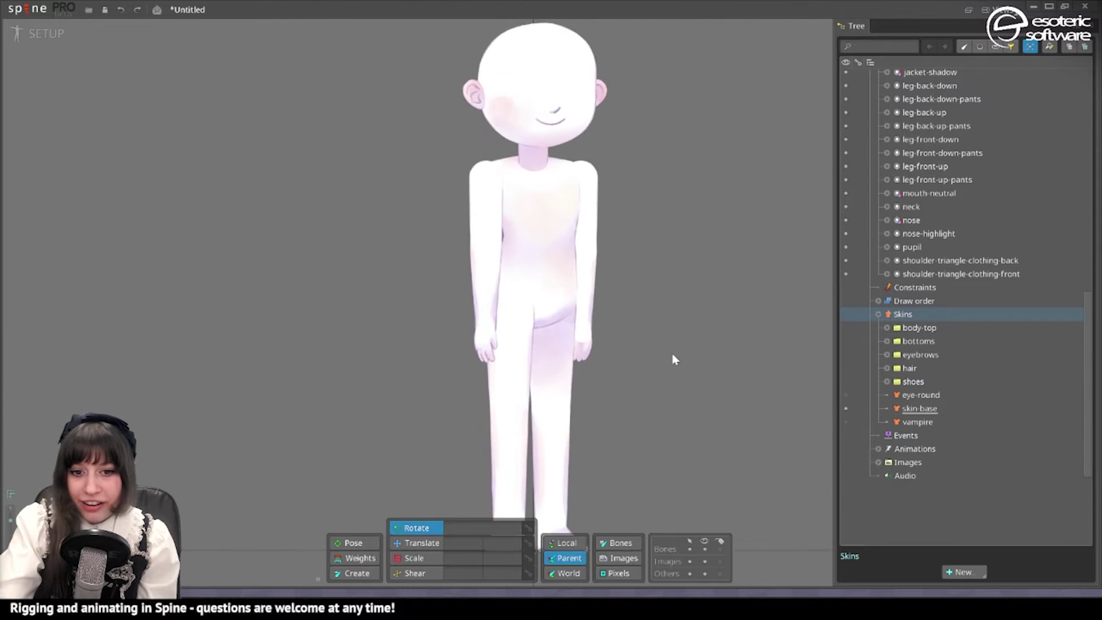
scroll(672, 354, "down", 2)
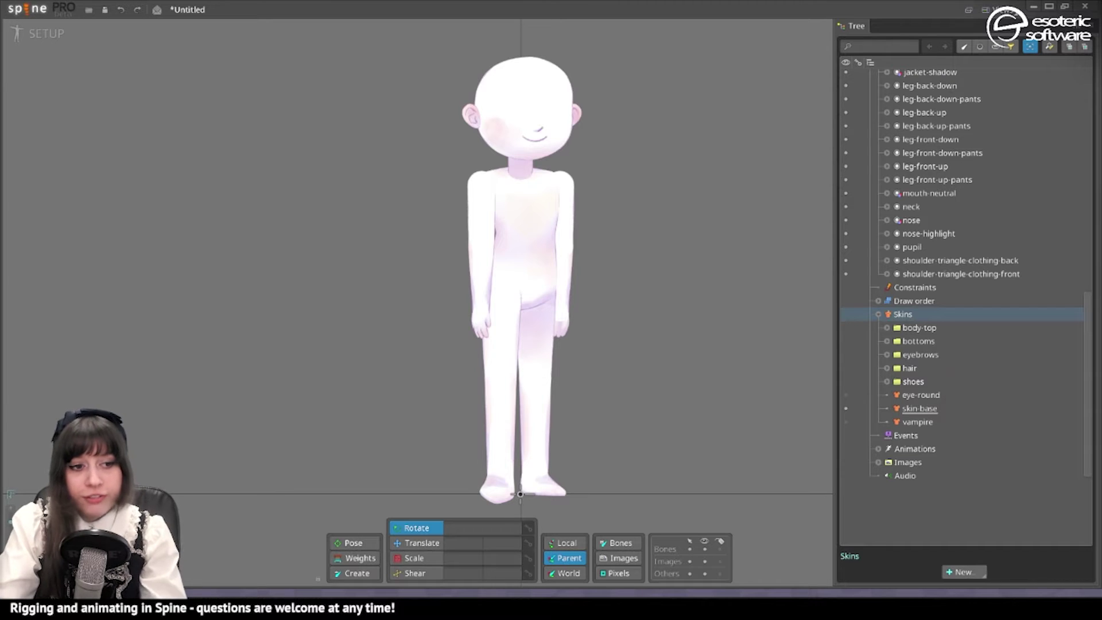
Step: Import the JSON data again as a new project with skeleton twitch-magic-skins at scale 1, discarding the unsaved changes
left_click(27, 9)
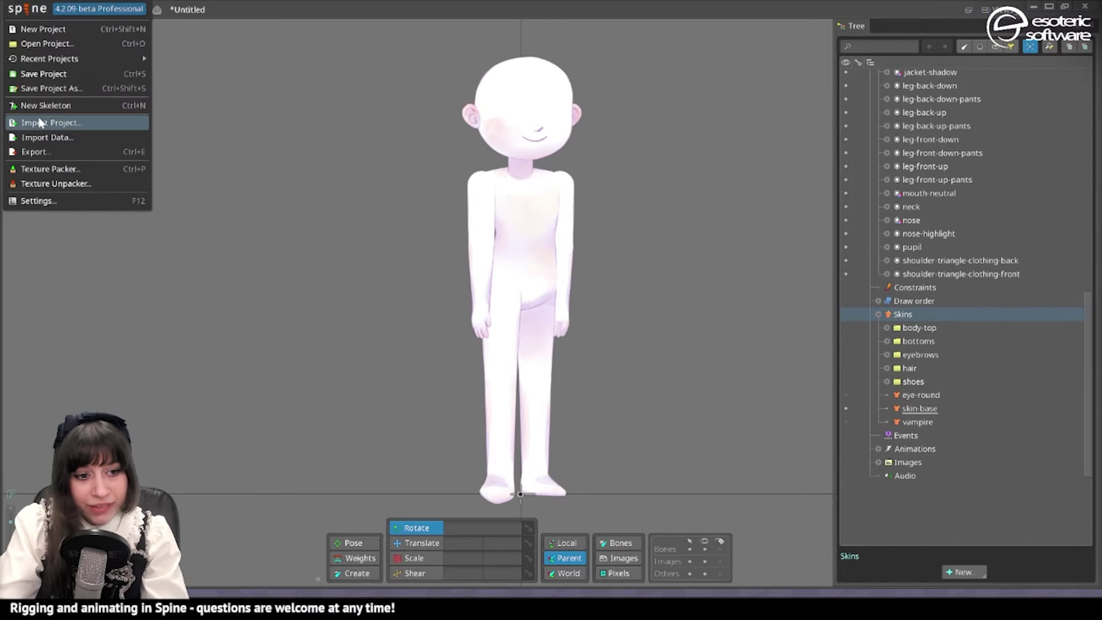
left_click(66, 138)
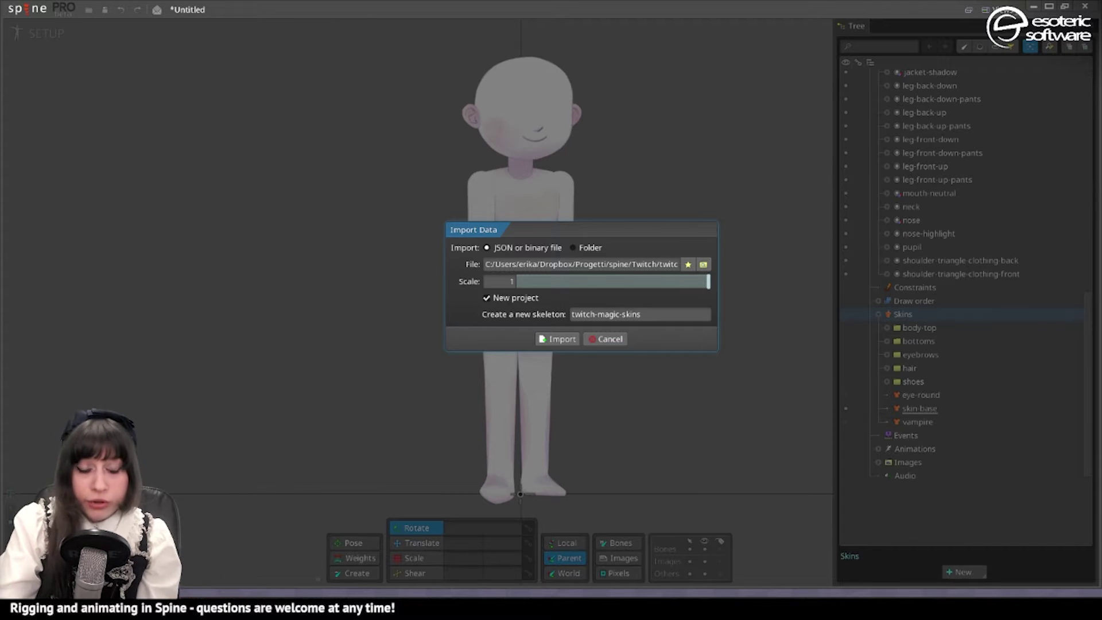
left_click(557, 338)
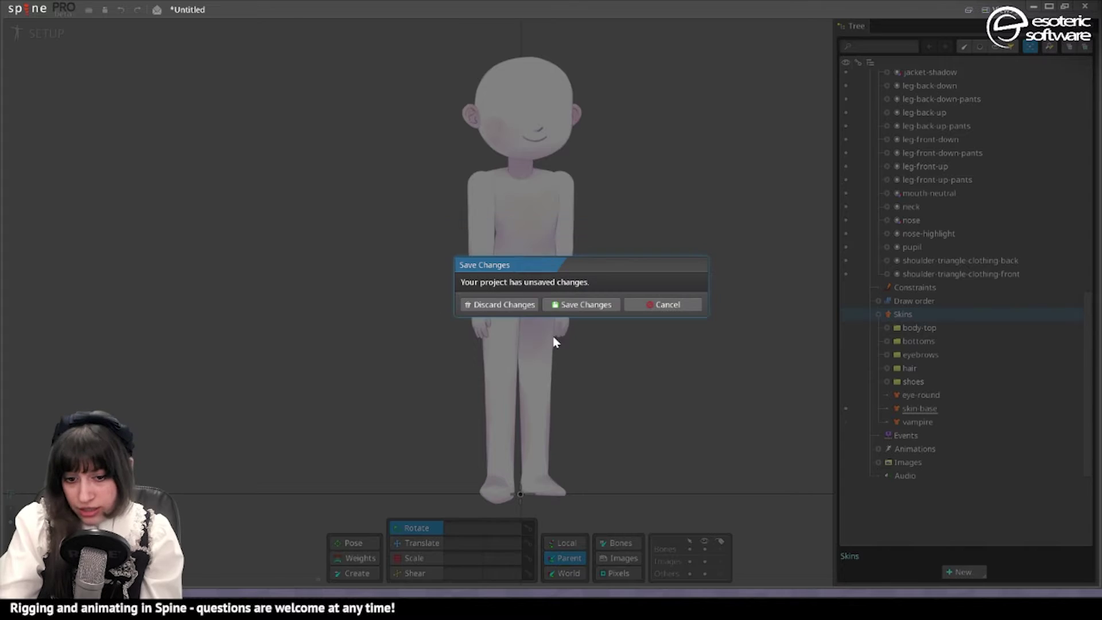
left_click(477, 303)
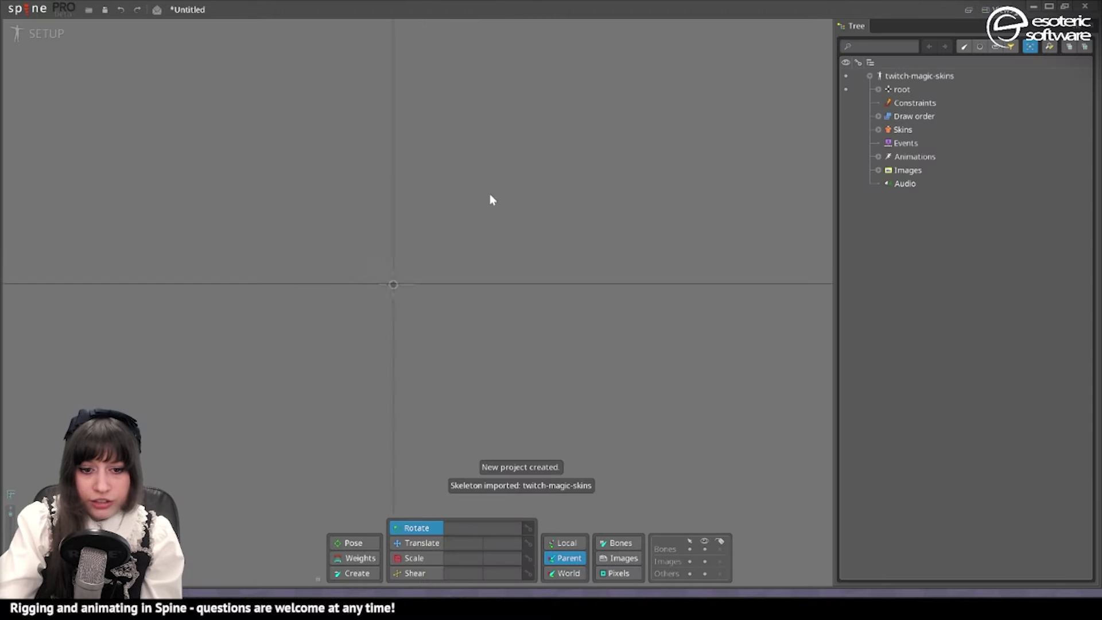
Step: Expand the skeleton's skins and preview the skin-base and eye-round skins one after the other
left_click_drag(466, 177, 580, 287)
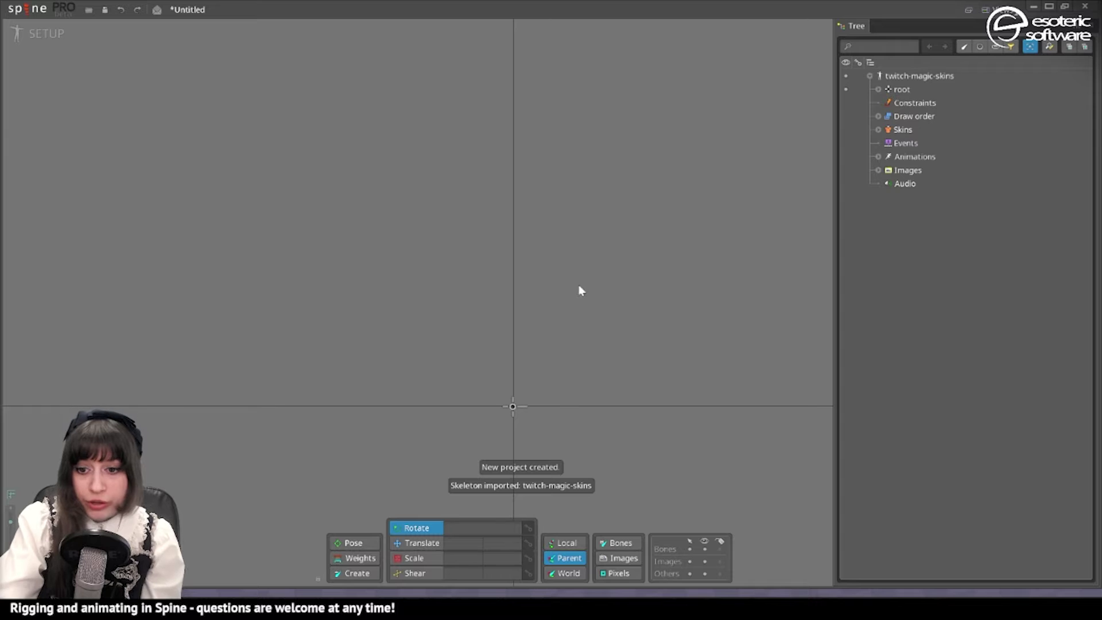
left_click(878, 130)
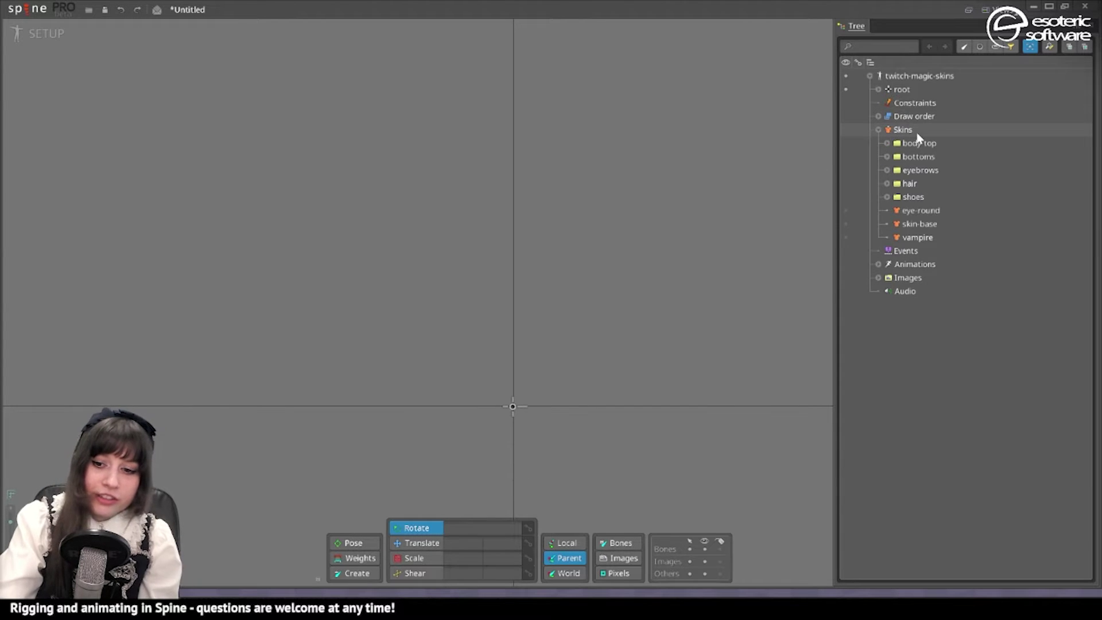
left_click(847, 224)
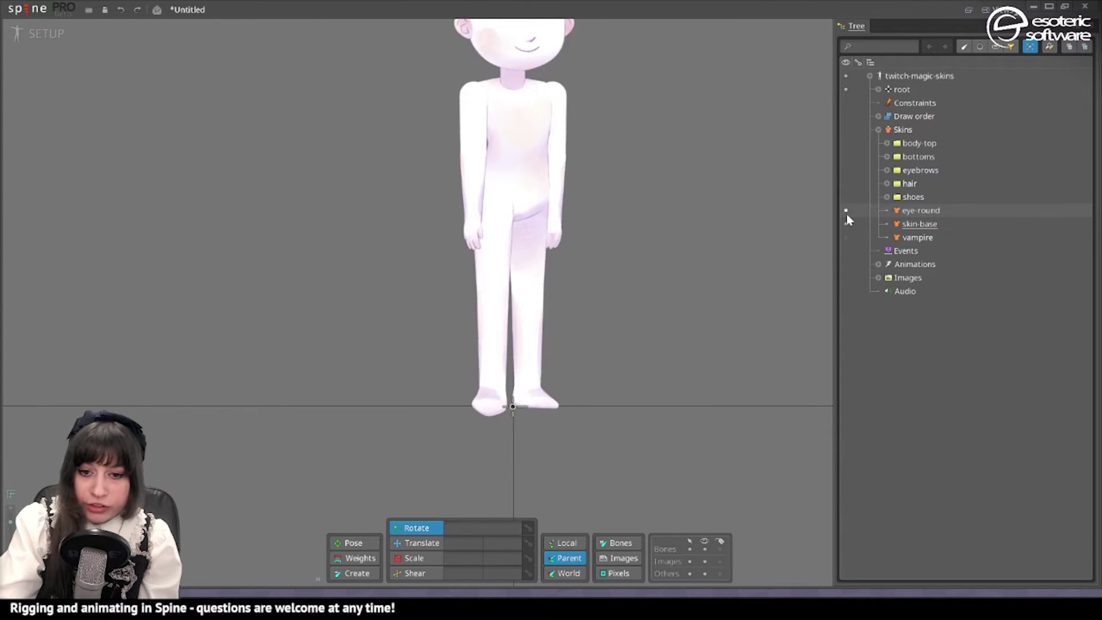
left_click(847, 211)
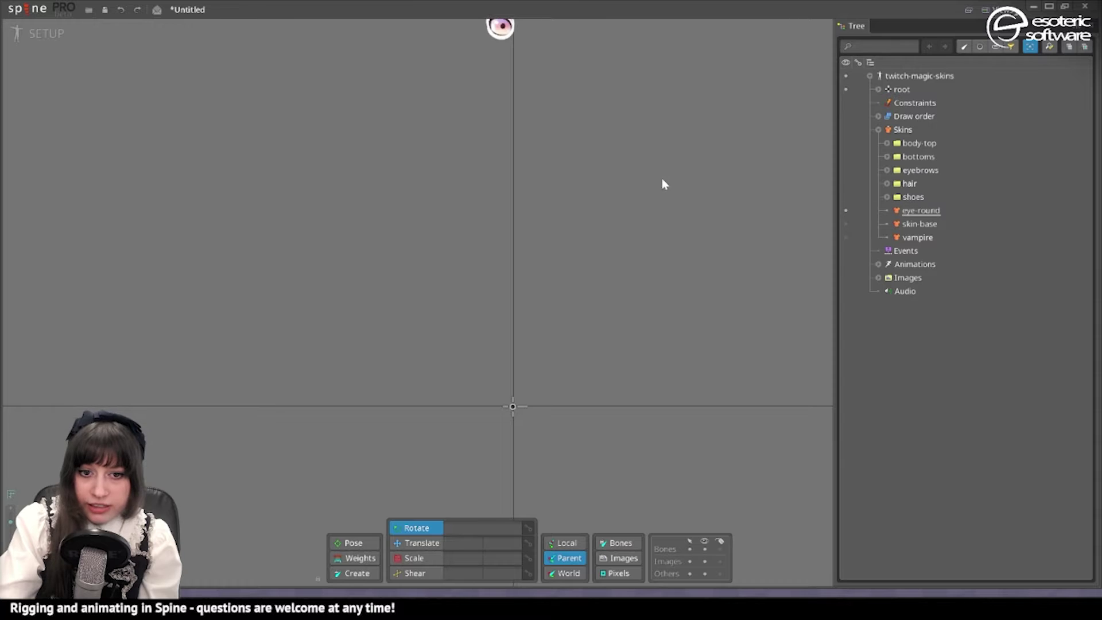
Step: Preview the vampire, skin-base and eye-round skins, and the oxford skin inside the shoes folder
left_click(846, 238)
left_click(846, 224)
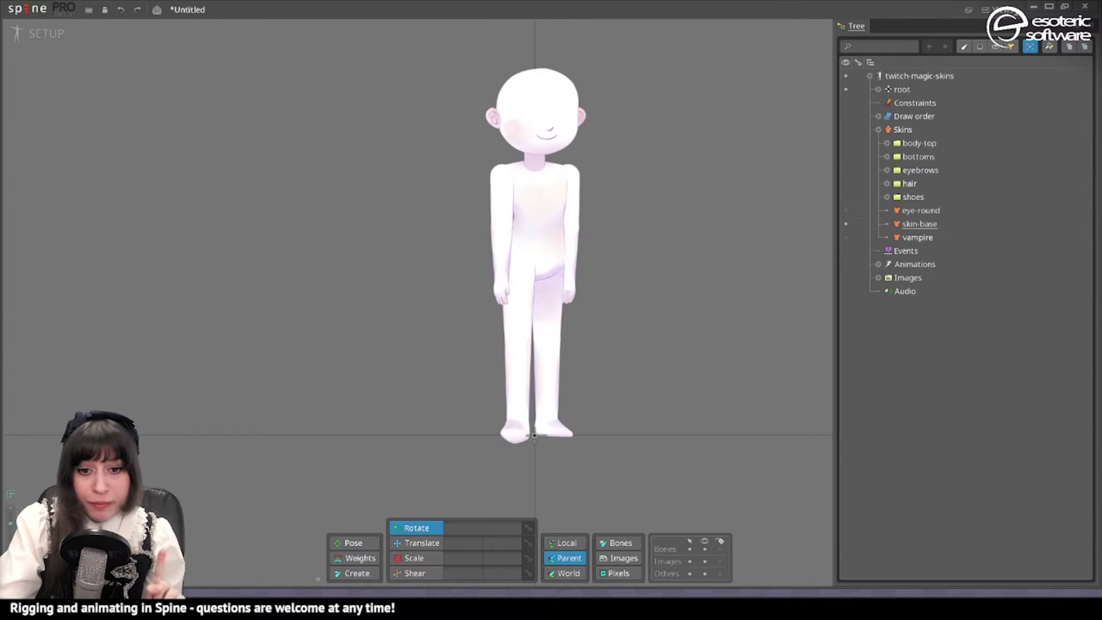
left_click_drag(658, 126, 681, 140)
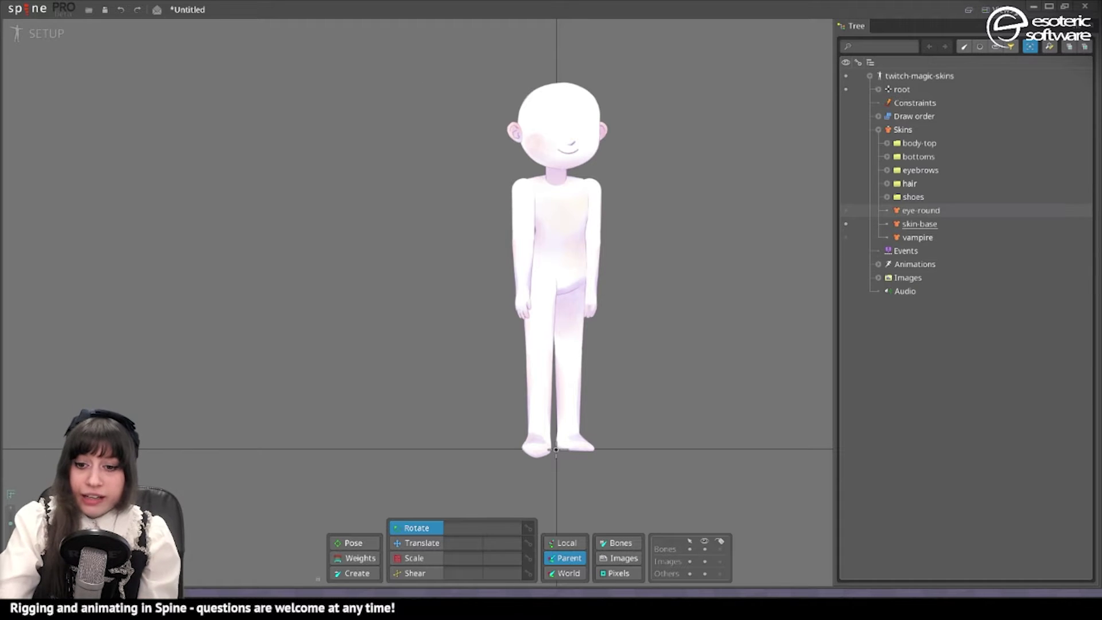
left_click(846, 211)
left_click(887, 197)
left_click(847, 210)
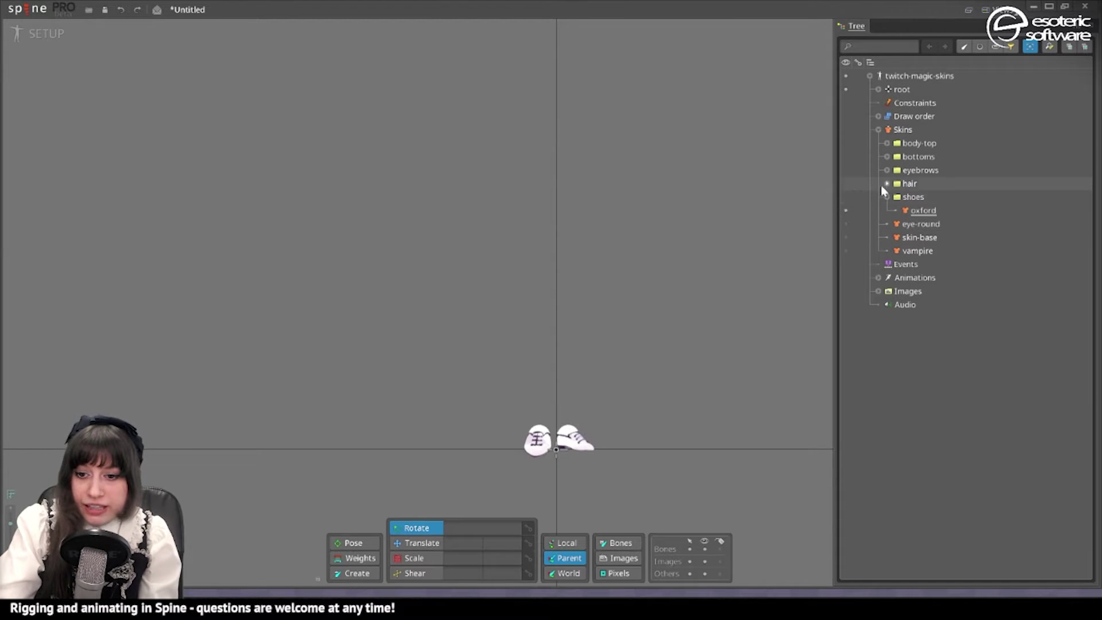
Step: Expand the hair, eyebrows, bottoms and body-top skin folders and preview pants-long and elegant-blue-jacket
left_click(887, 183)
left_click(887, 170)
left_click(885, 157)
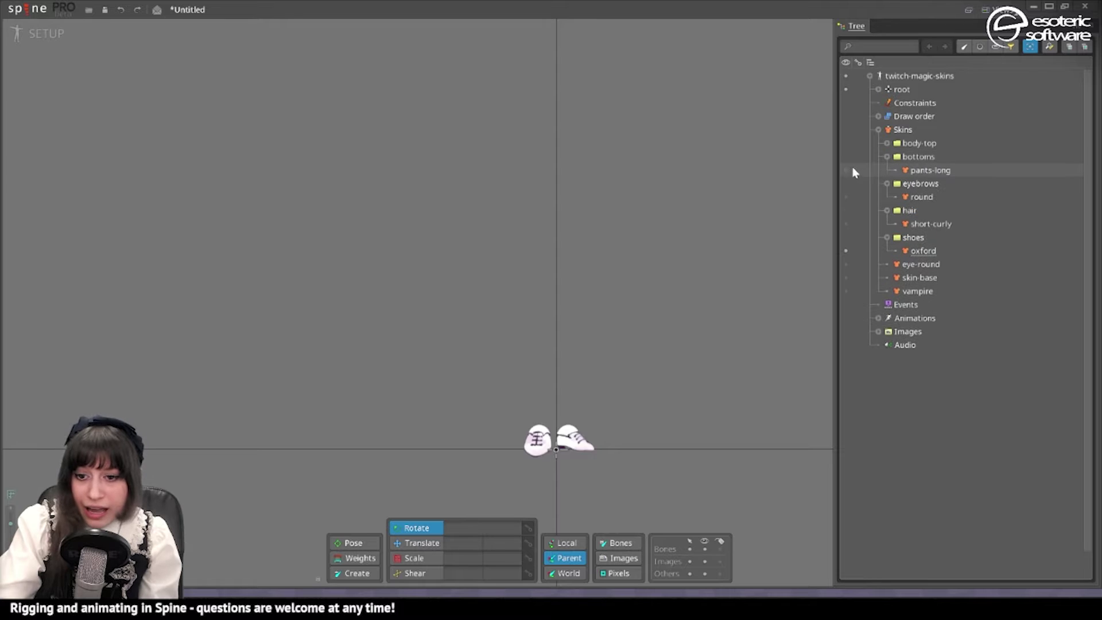
left_click(847, 170)
left_click(887, 144)
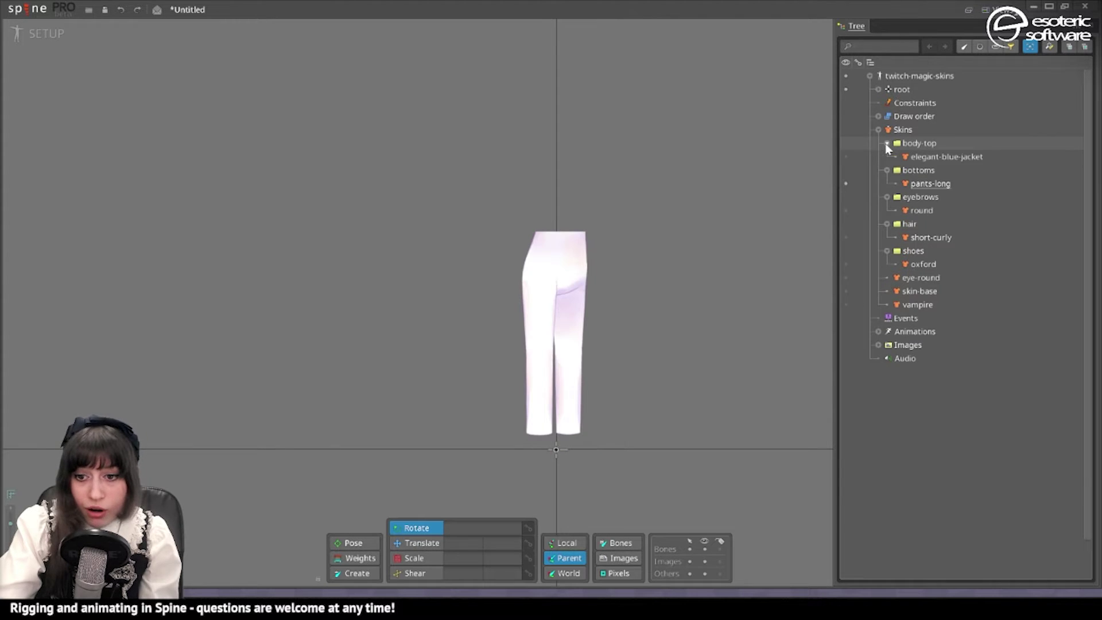
left_click(846, 156)
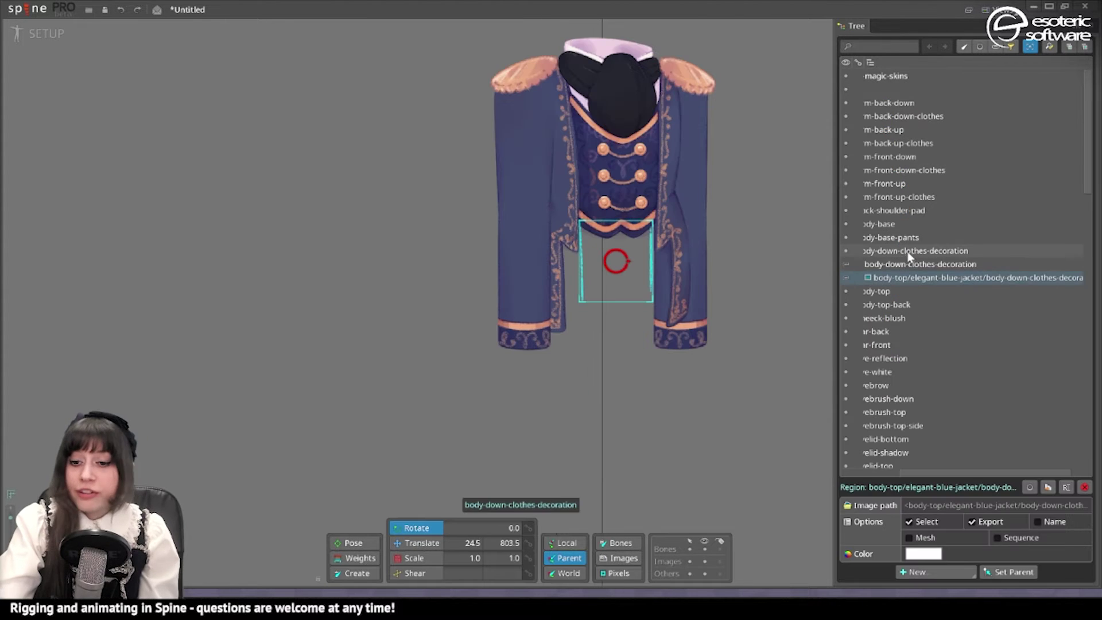
Step: Deselect the body-down-clothes-decoration attachment and collapse the root bone's contents in the tree
left_click(765, 225)
scroll(514, 325, "down", 4)
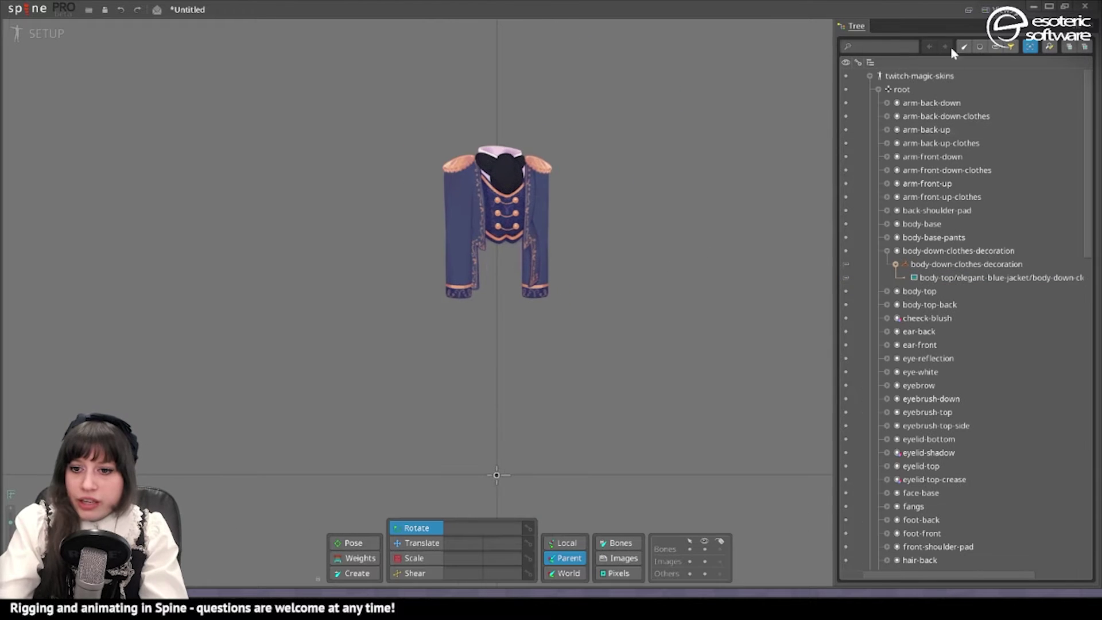
left_click(878, 89)
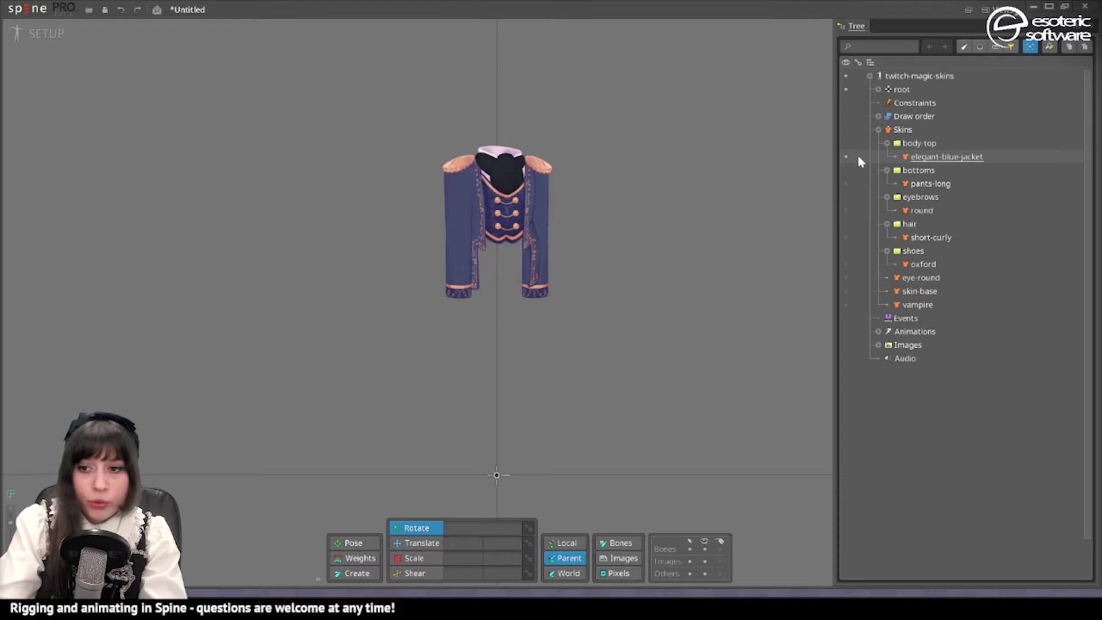
Step: Show the Skins view beside the tree and widen it so the skin names fit
left_click(1002, 9)
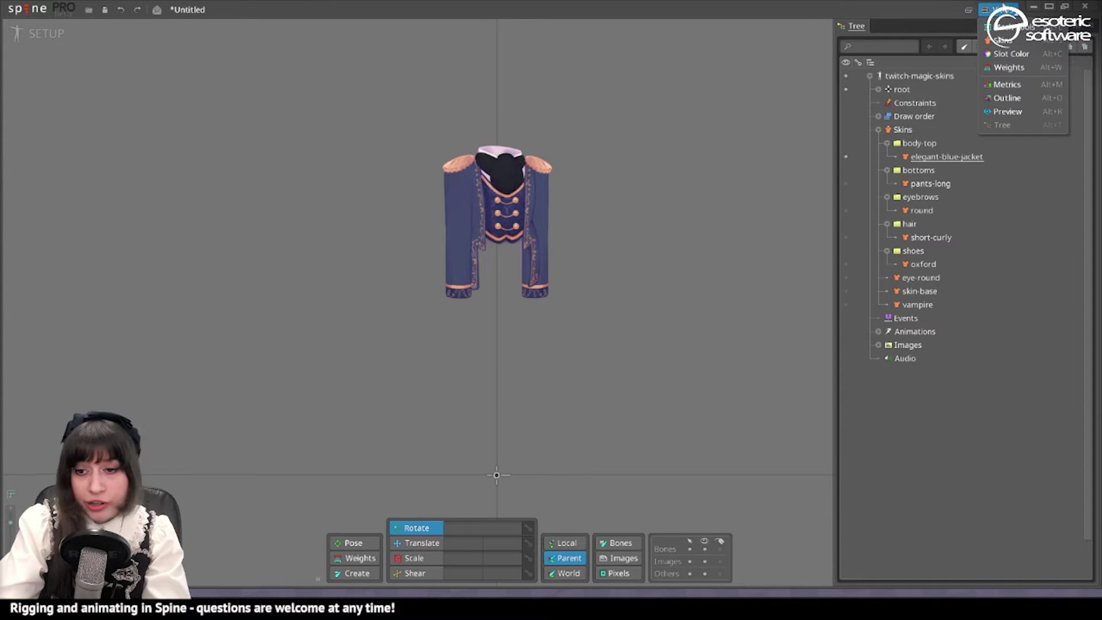
left_click(1002, 40)
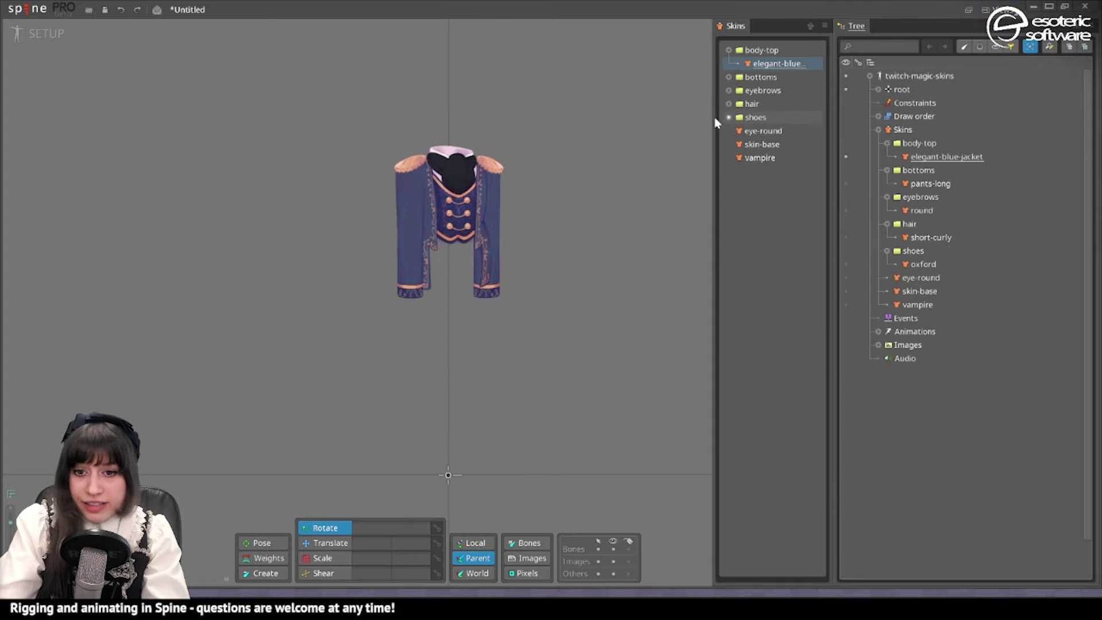
left_click_drag(712, 116, 669, 118)
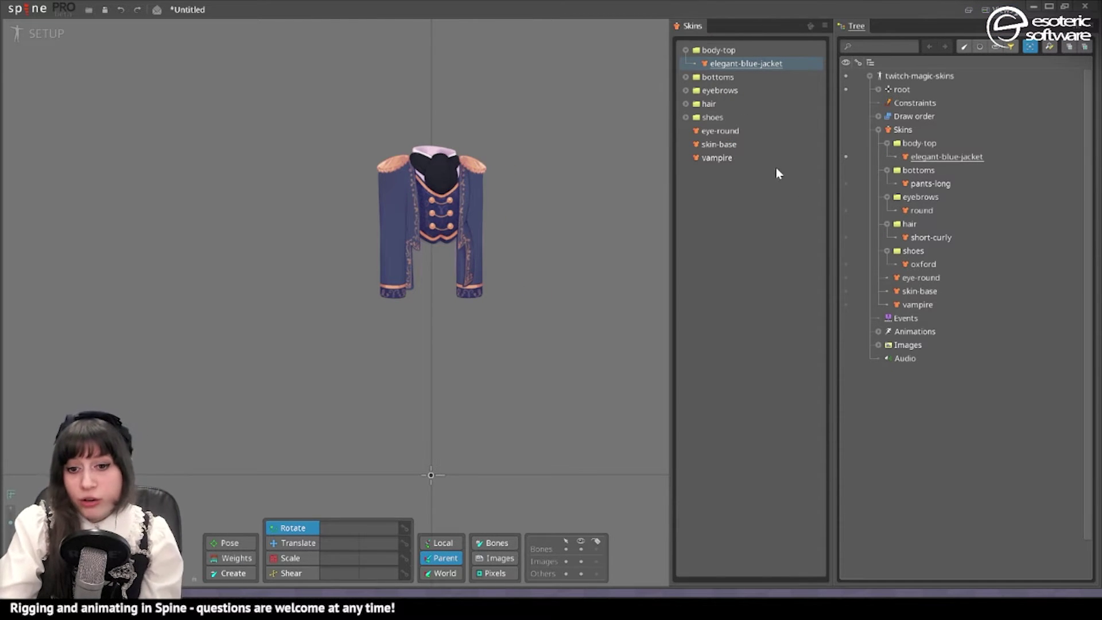
Step: Pin the skin-base, eye-round and short-curly skins so they display together with elegant-blue-jacket
left_click(815, 145)
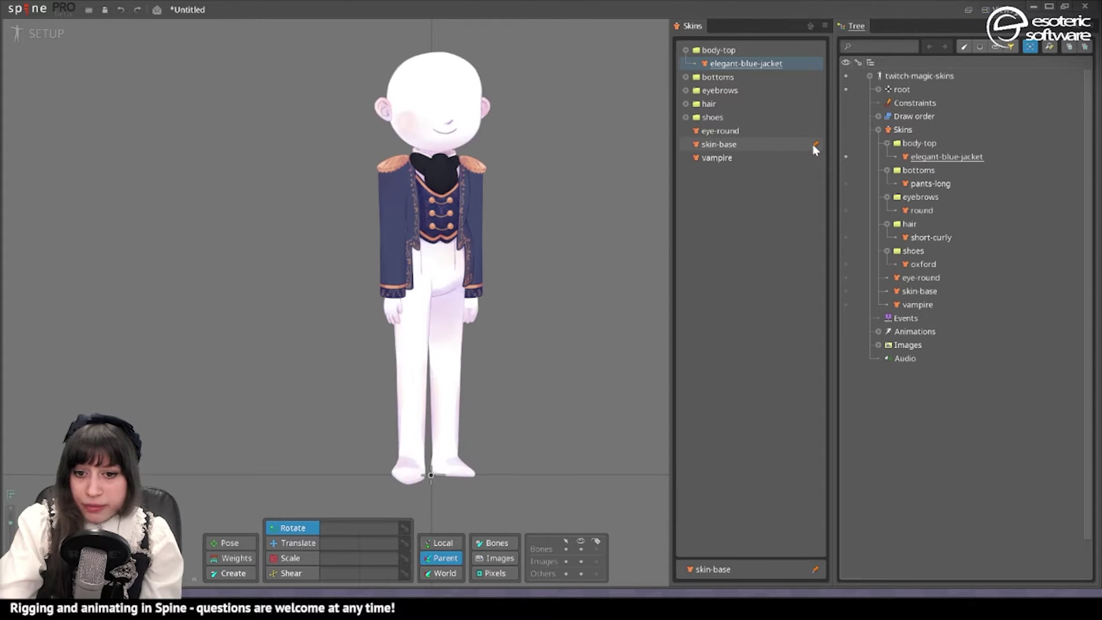
left_click(815, 159)
left_click(816, 159)
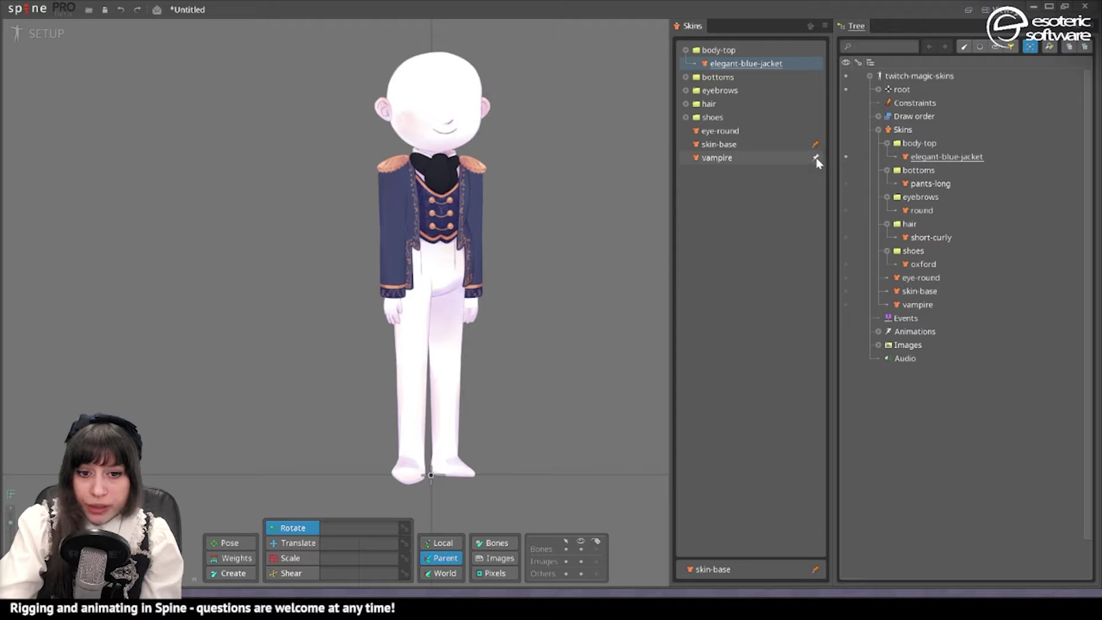
left_click(816, 158)
left_click(815, 159)
left_click(816, 131)
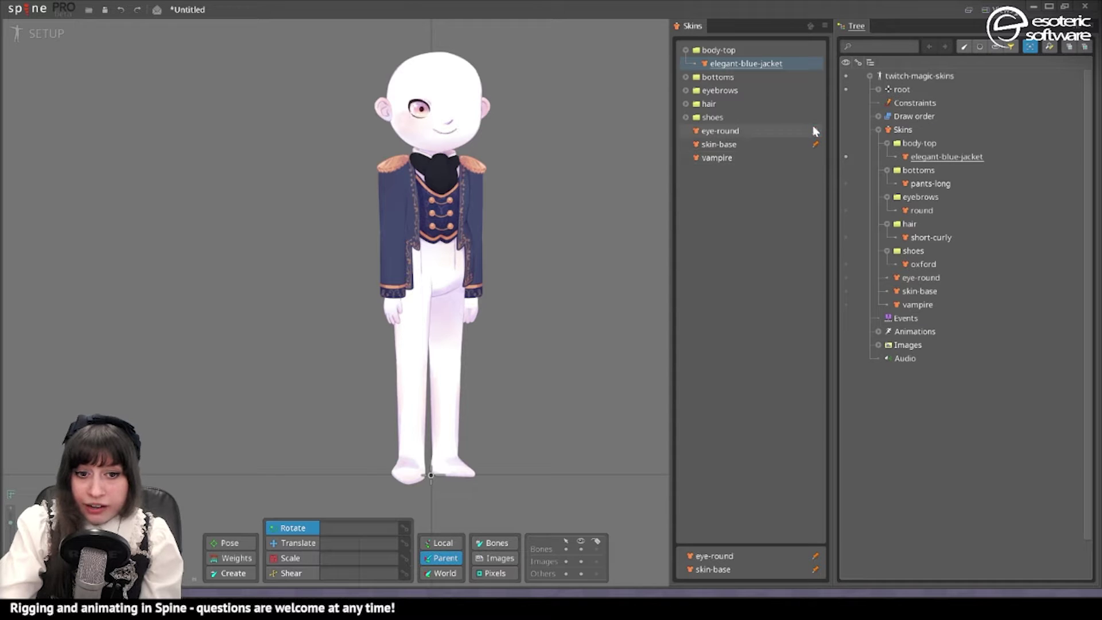
left_click(701, 105)
left_click(819, 116)
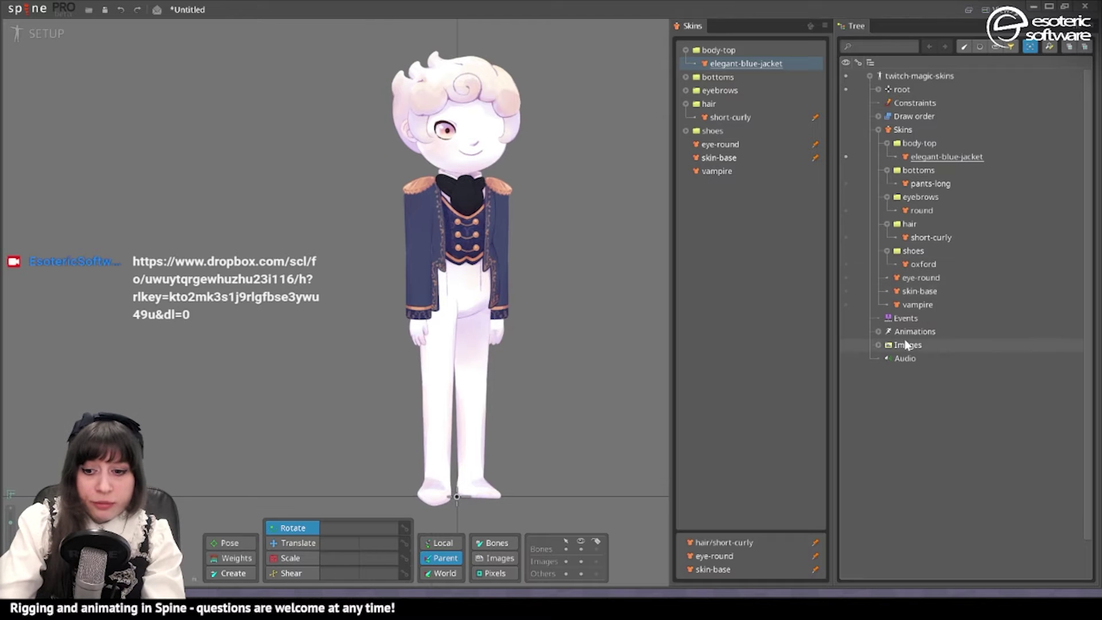
Step: Try to shorten the image files path by deleting its leading folders before the project is saved
left_click(907, 345)
left_click_drag(1007, 555, 856, 539)
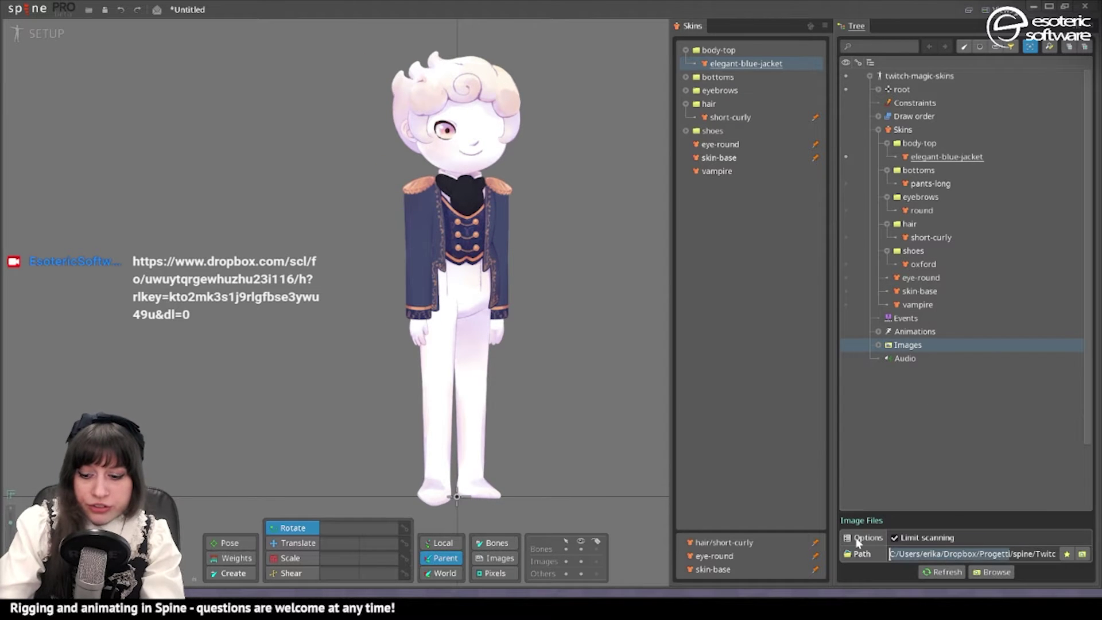
key("BackSpace")
key("Return")
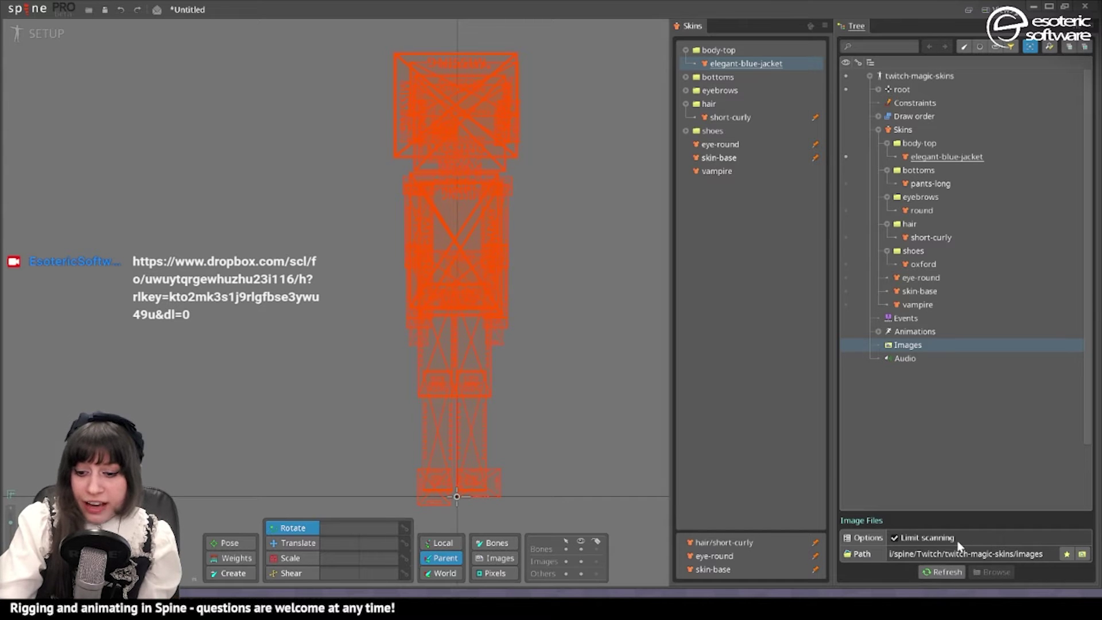
left_click_drag(1014, 554, 738, 559)
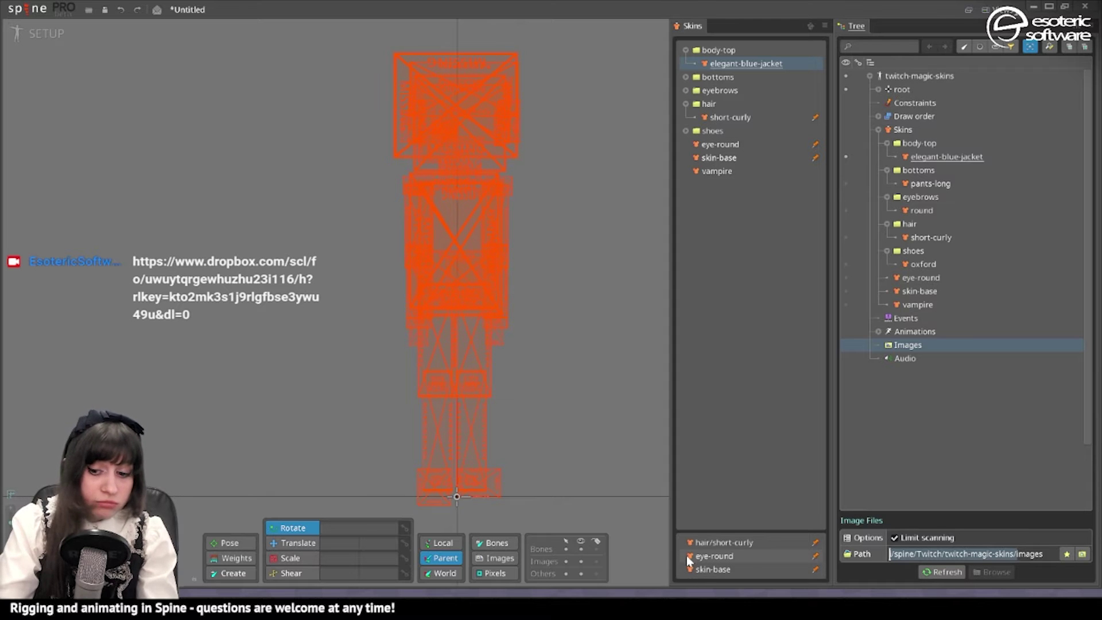
left_click_drag(568, 357, 589, 351)
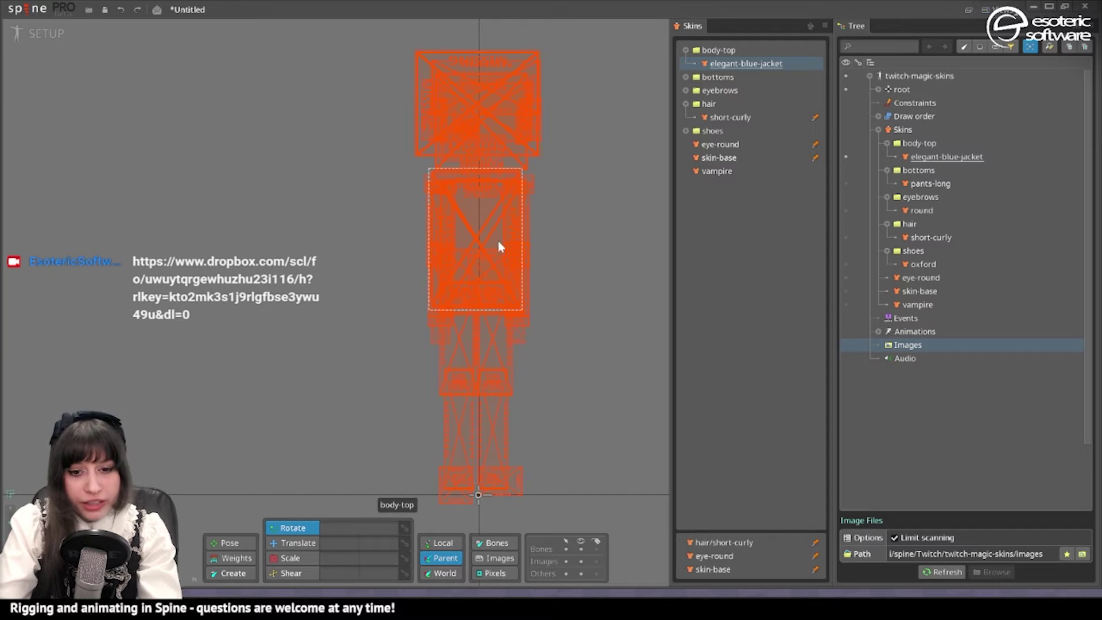
Step: Save the project as twitch-magic-skins in the twitch-magic-skins folder
key("v")
key("ctrl+s")
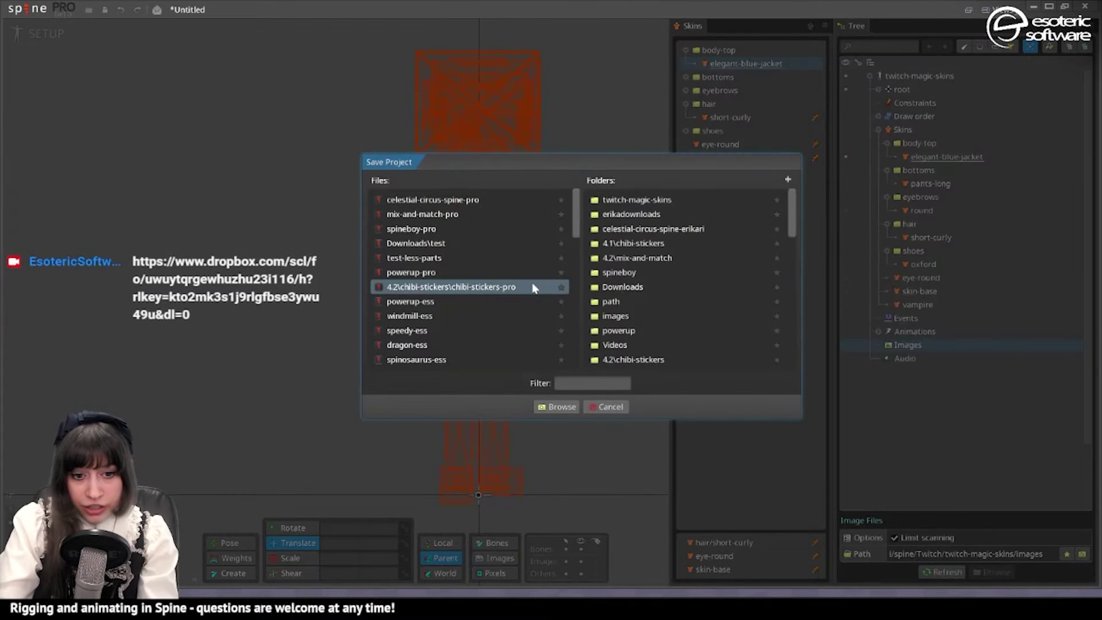
left_click(618, 201)
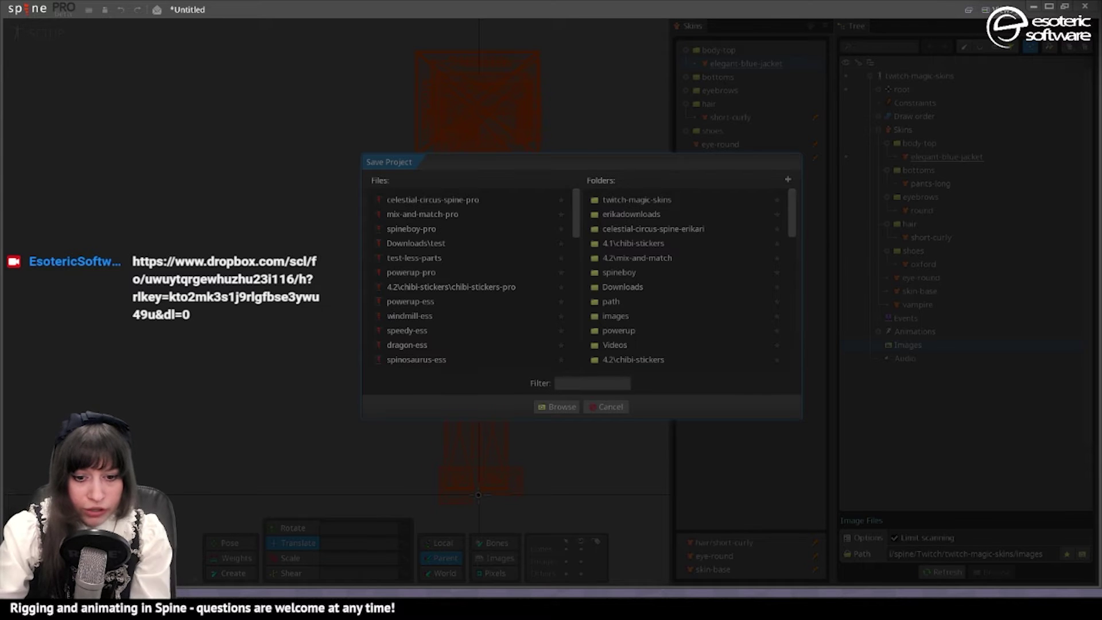
left_click(608, 506)
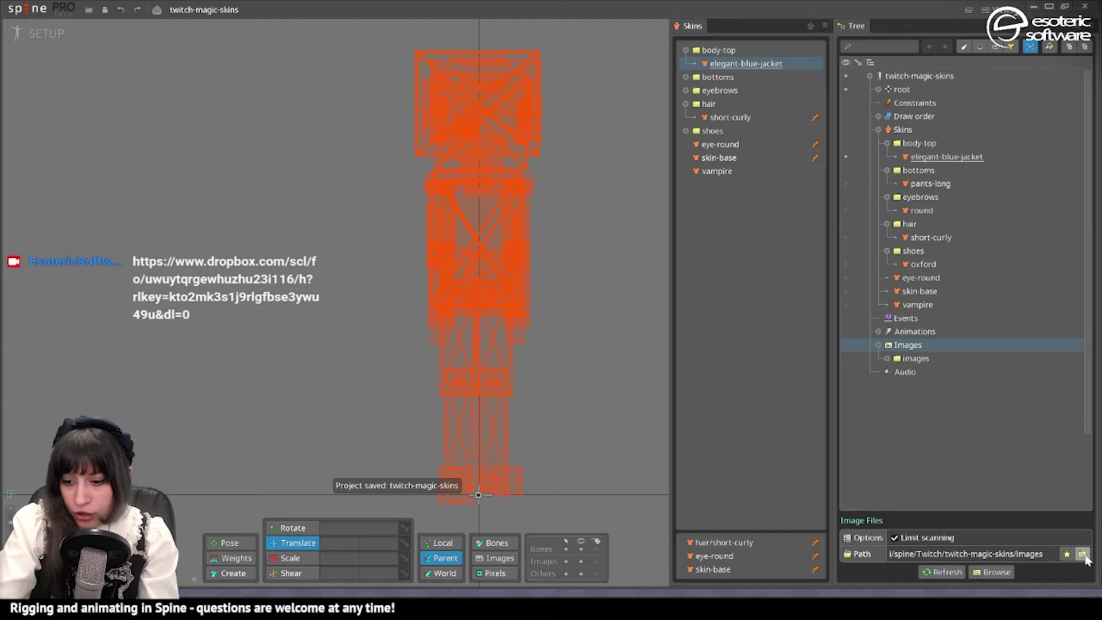
Step: Set the image files path to the relative folder ./images/
left_click_drag(1015, 553, 807, 548)
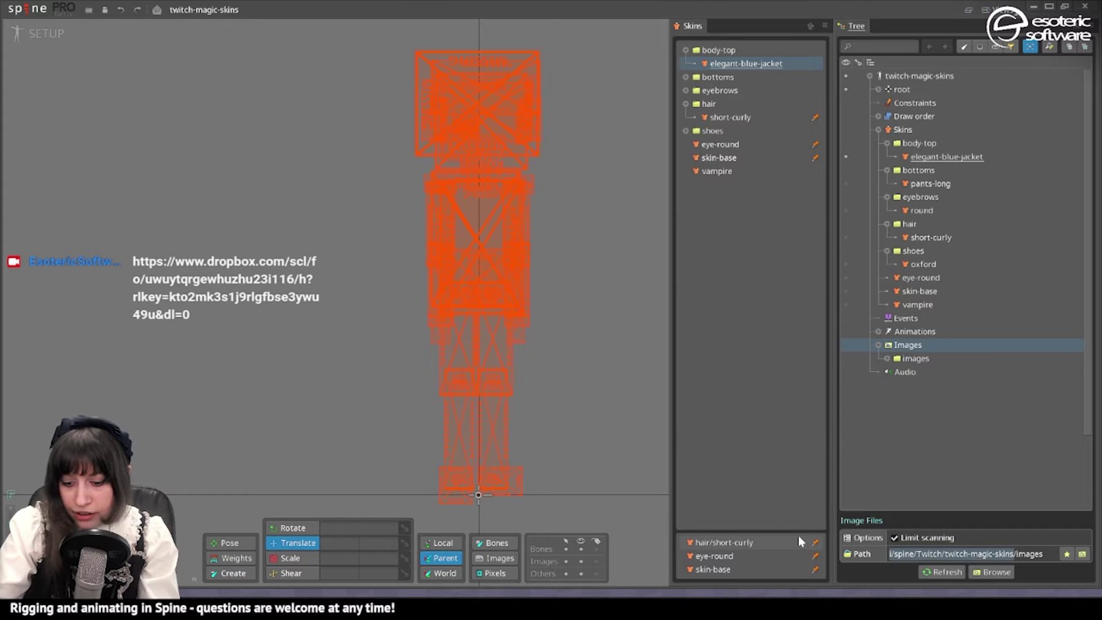
type(".")
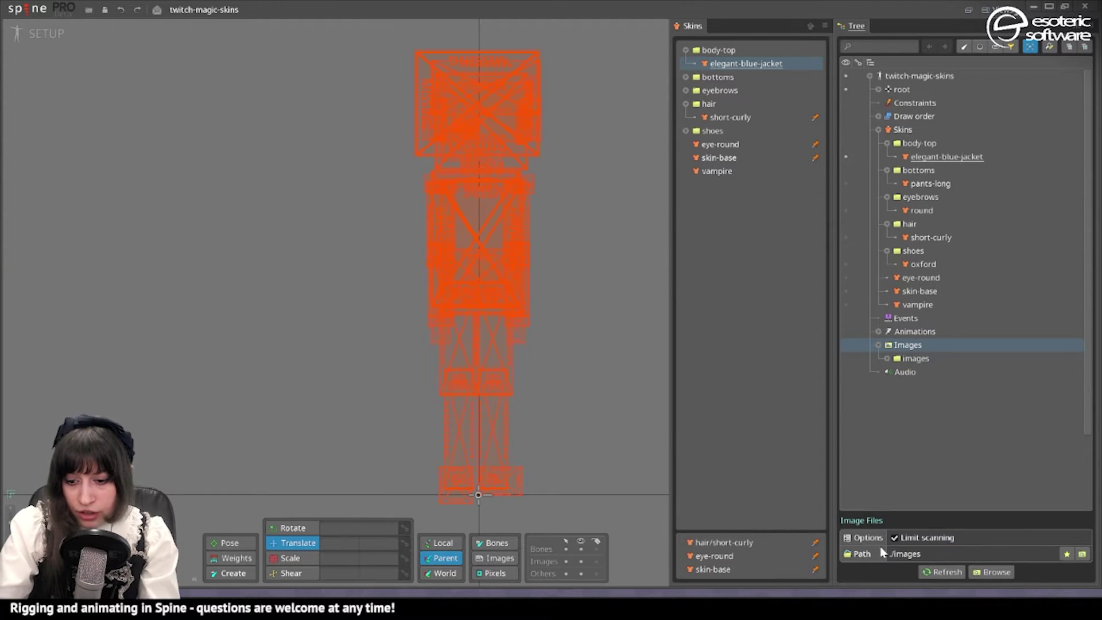
type("/")
key("Return")
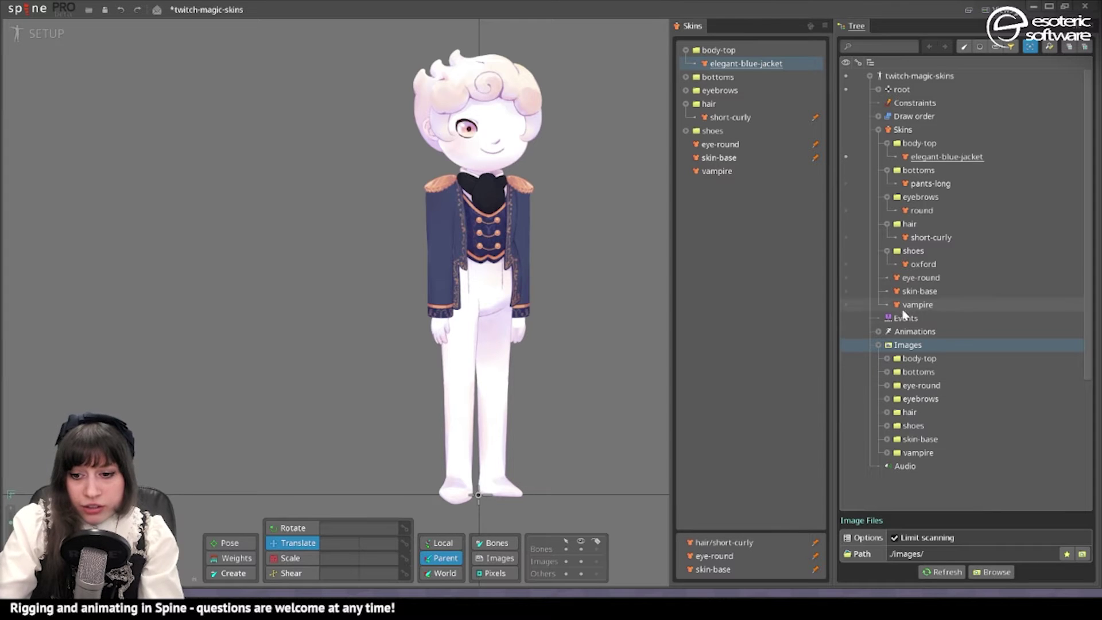
left_click(1082, 554)
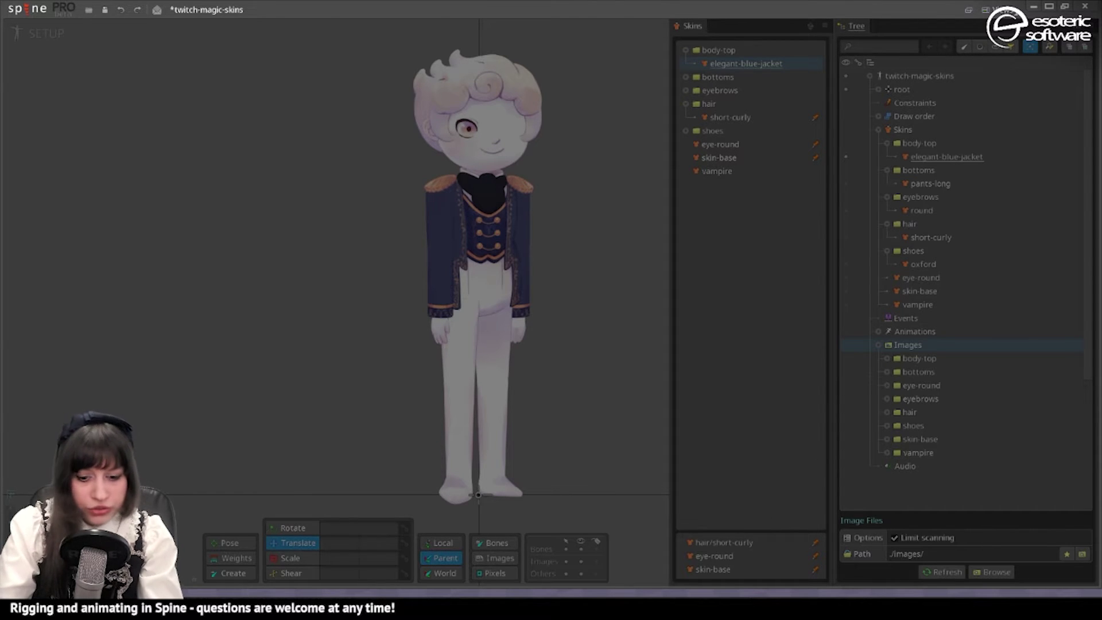
left_click(811, 458)
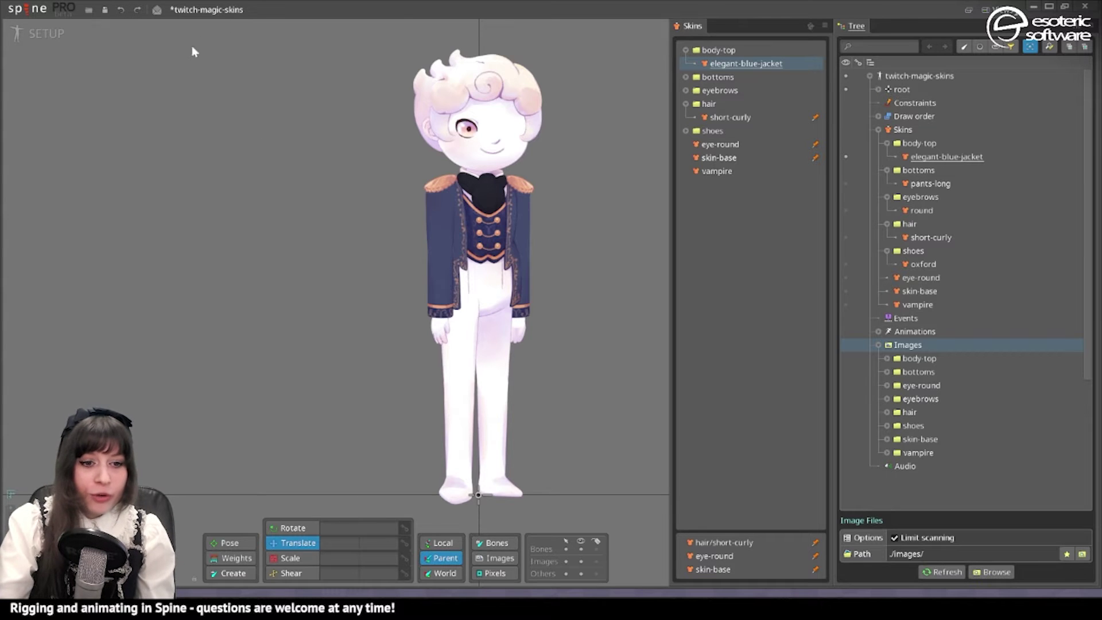
Step: Pin the elegant-blue-jacket skin so it displays over the skin-base body
scroll(546, 270, "up", 2)
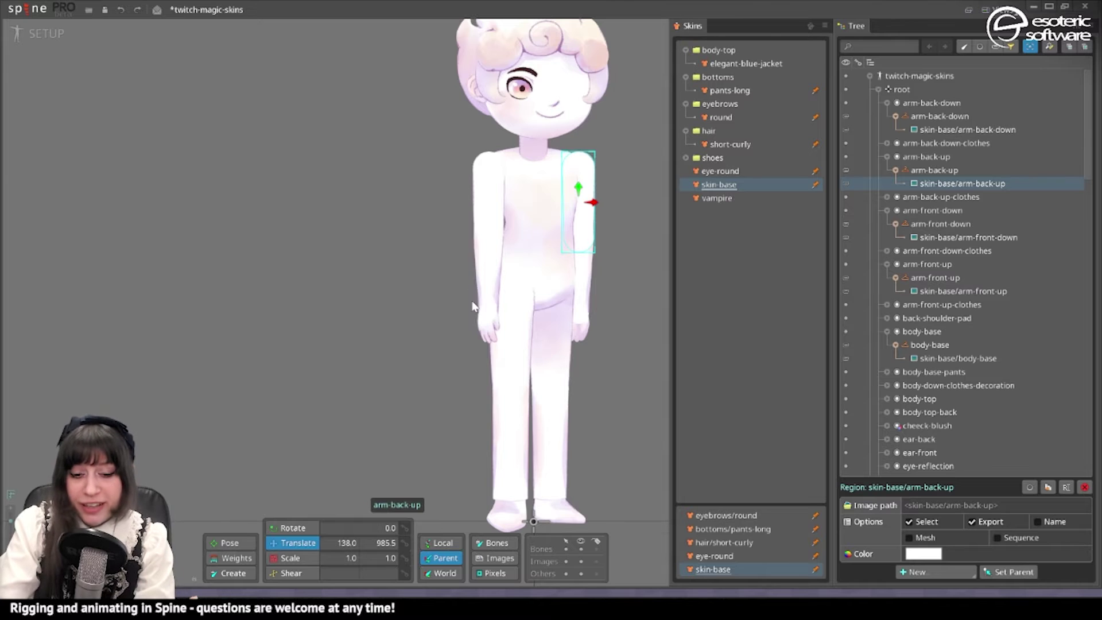
left_click(815, 64)
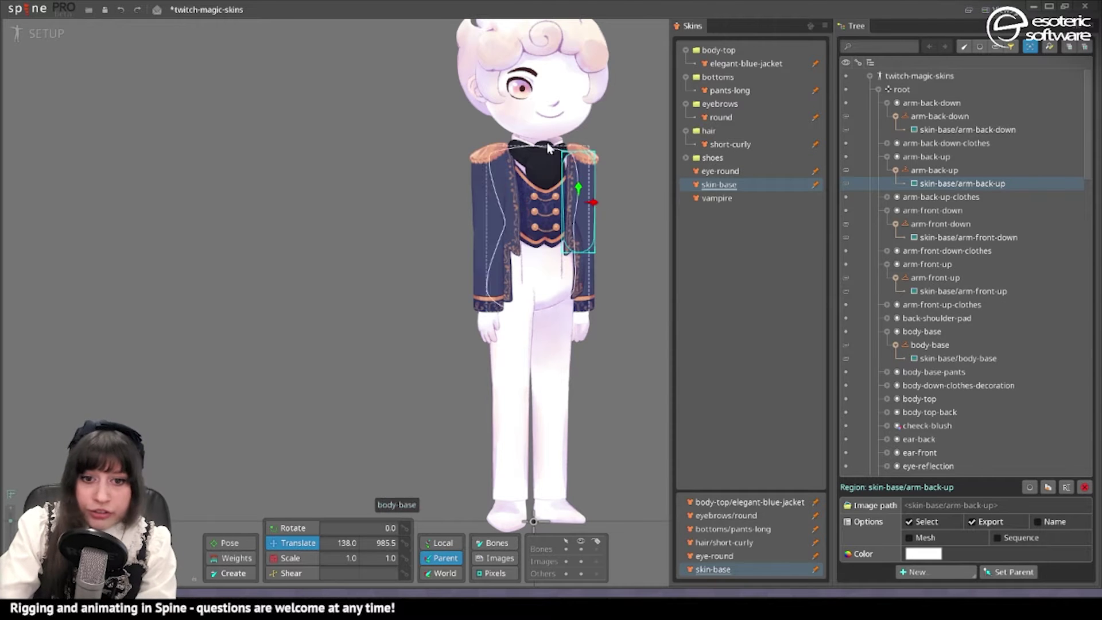
Step: Duplicate the skin-base skin as skin-base-a without renaming the attachments
left_click(781, 189, "ctrl")
left_click(776, 187, "ctrl")
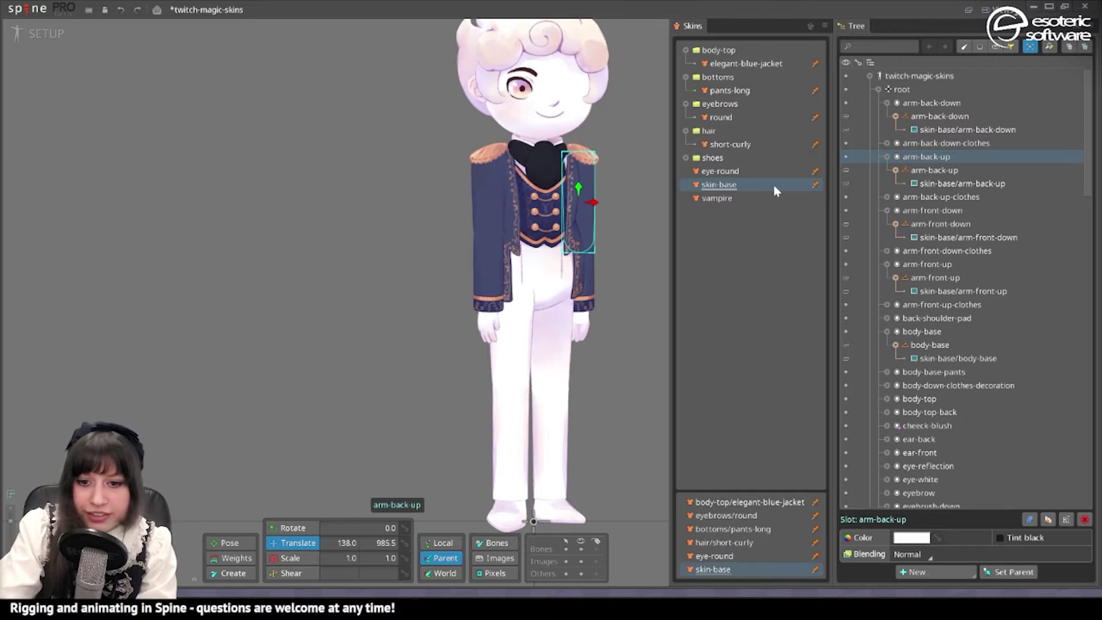
left_click(764, 185)
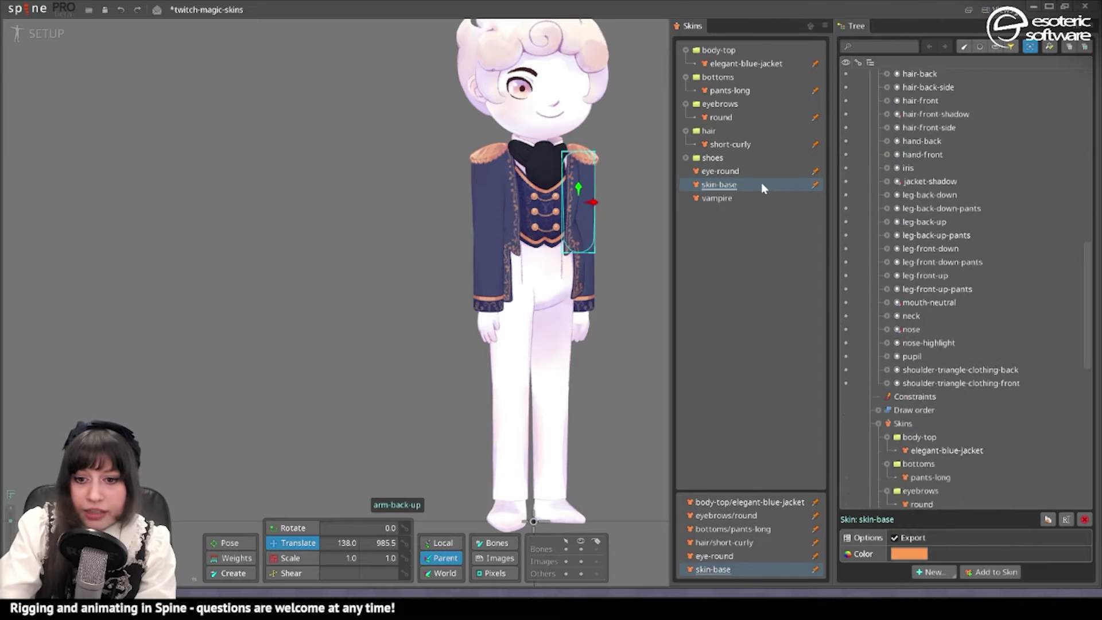
left_click(1048, 519)
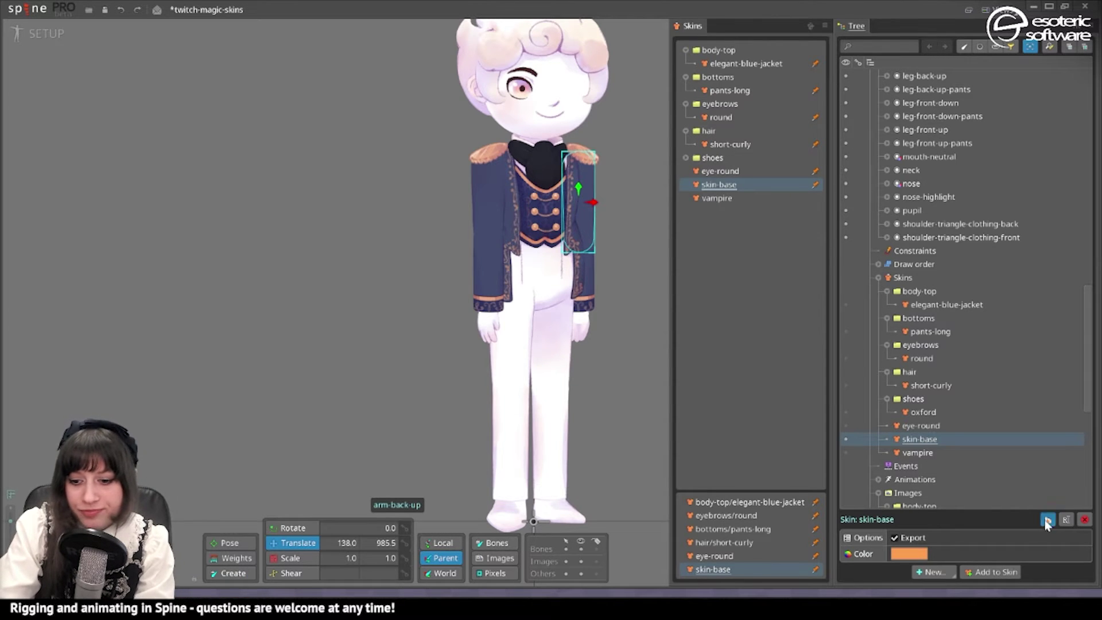
key("BackSpace")
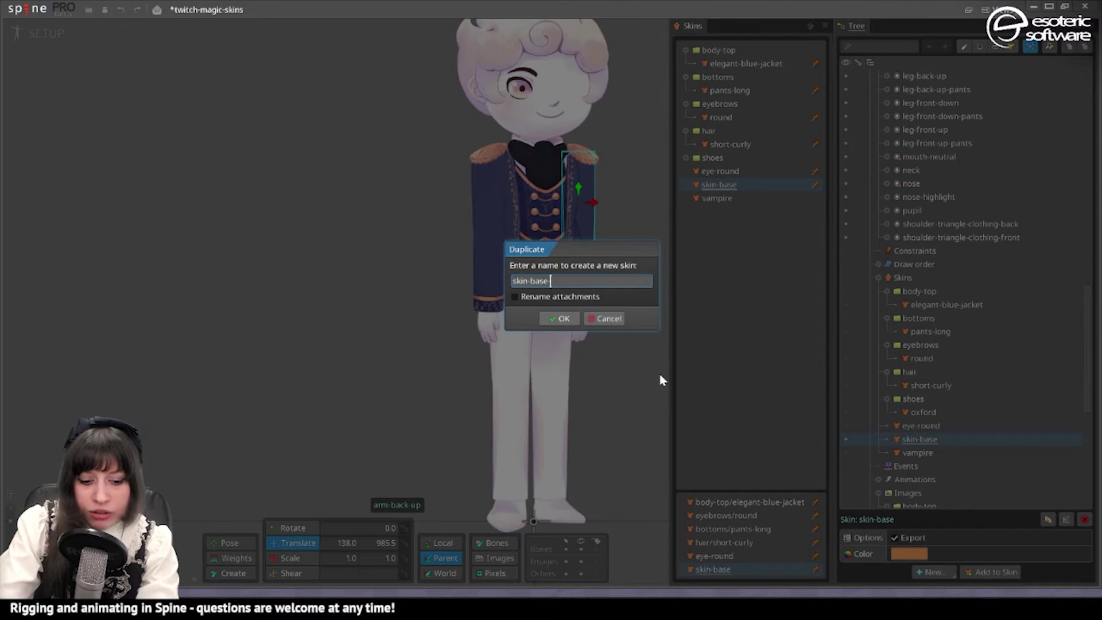
type("-a")
key("Return")
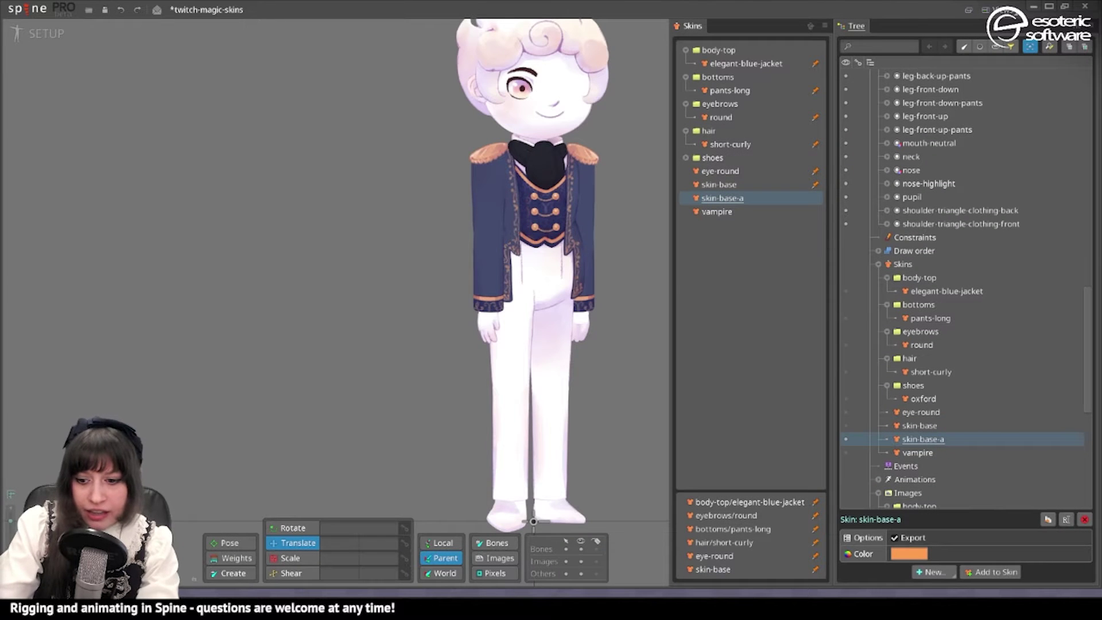
Step: Duplicate the skin-base-a skin as skin-base-b without renaming the attachments
left_click(1048, 519)
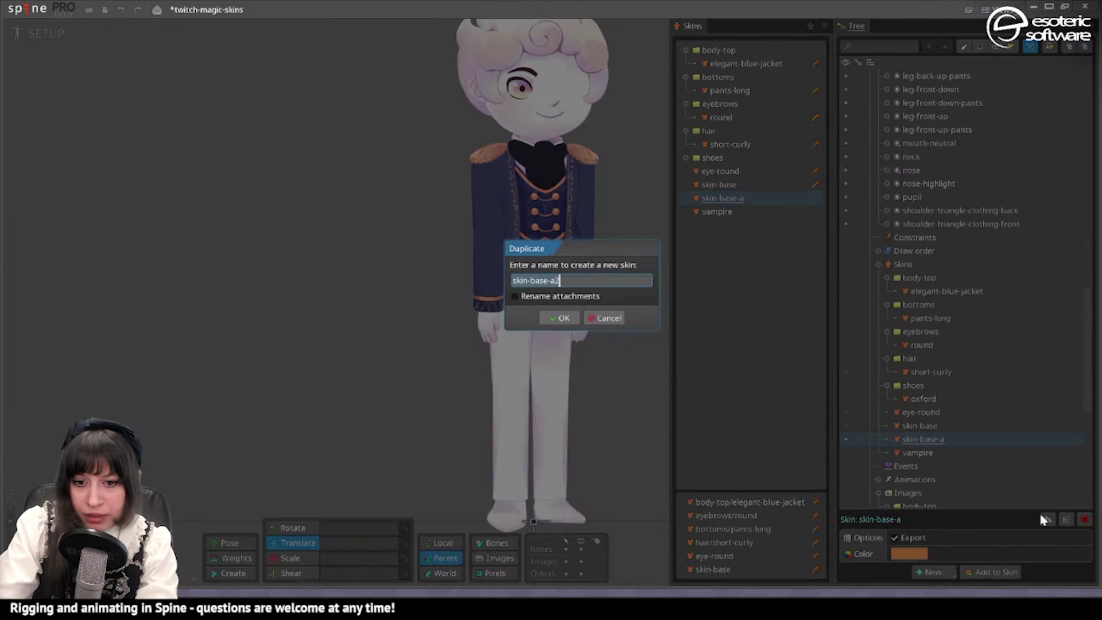
key("BackSpace")
key("BackSpace")
type("b")
left_click(560, 318)
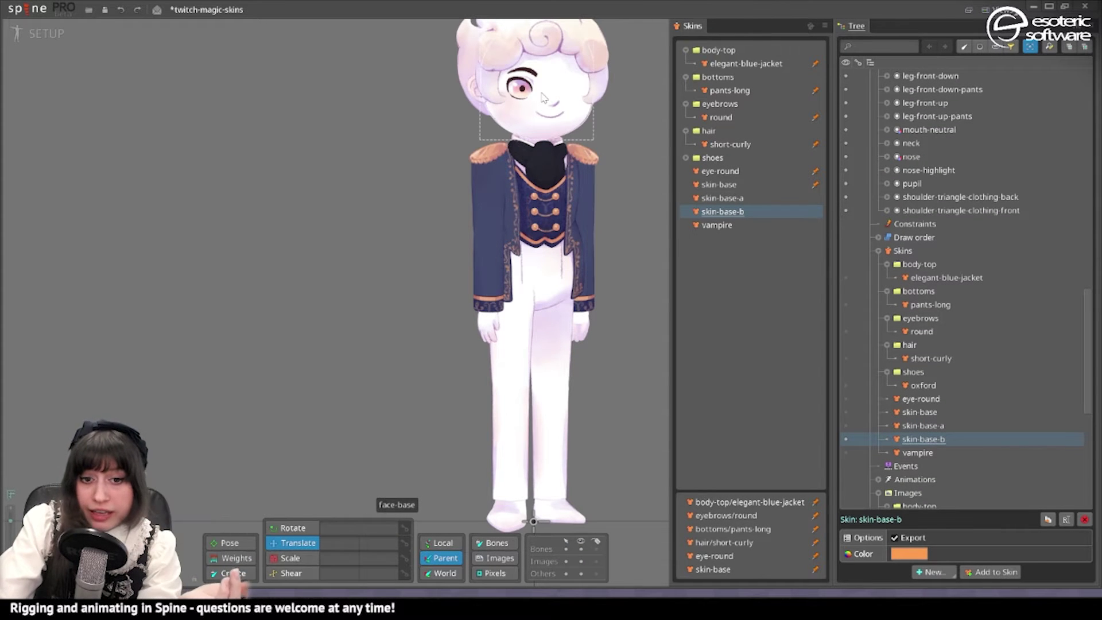
Step: Select the face-base attachment, make skin-base-a the active skin and save the project
left_click(561, 138)
scroll(562, 151, "up", 2)
scroll(561, 151, "up", 3)
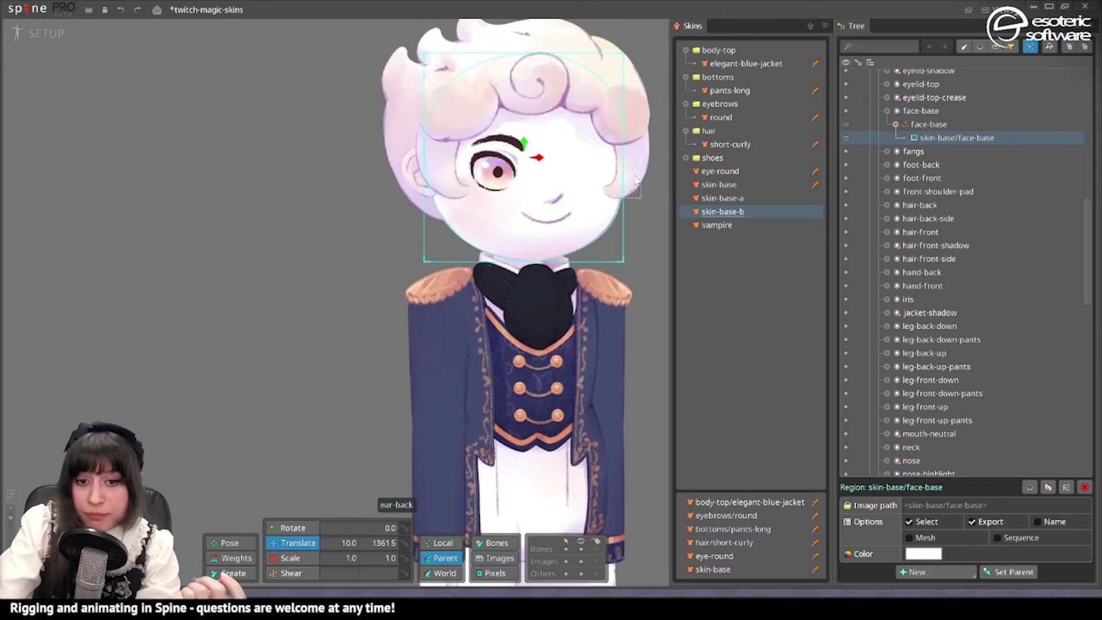
left_click(758, 198)
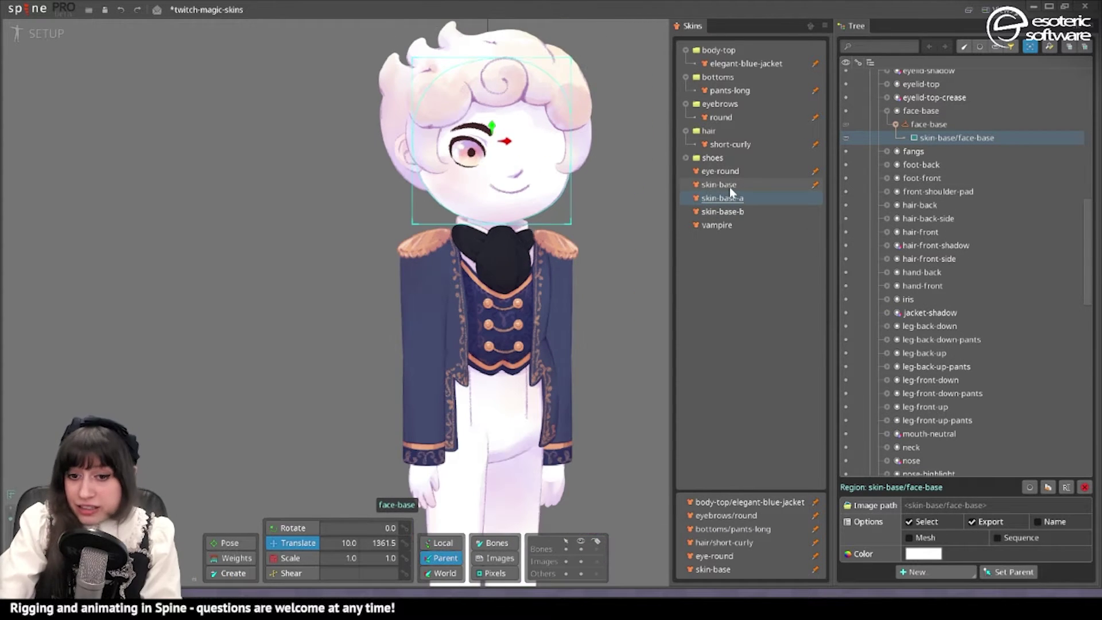
scroll(546, 233, "down", 2)
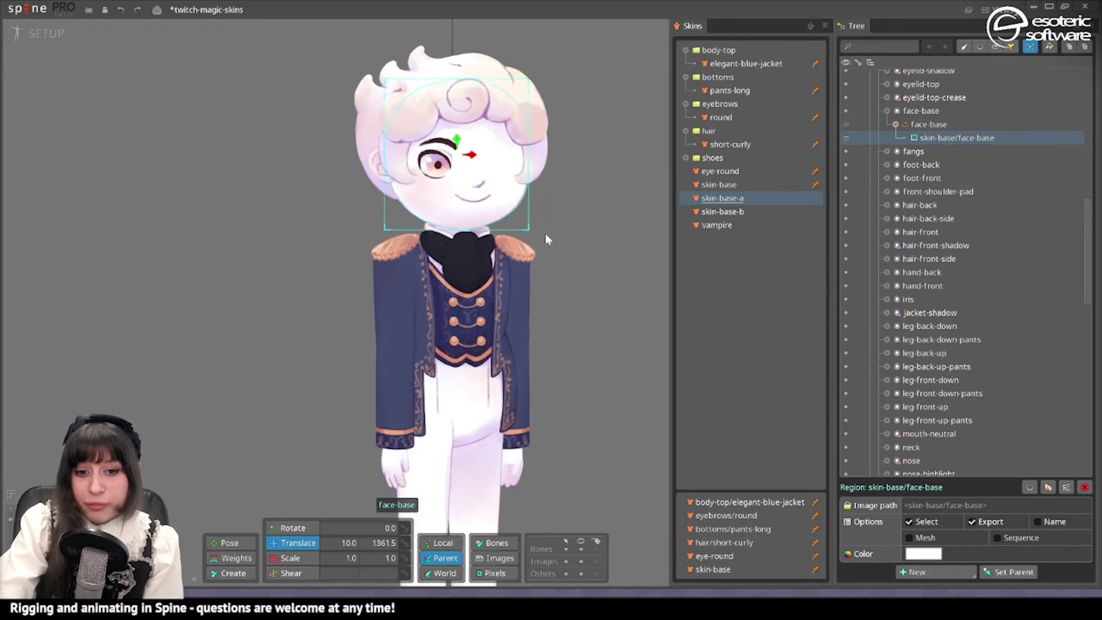
scroll(594, 229, "down", 1)
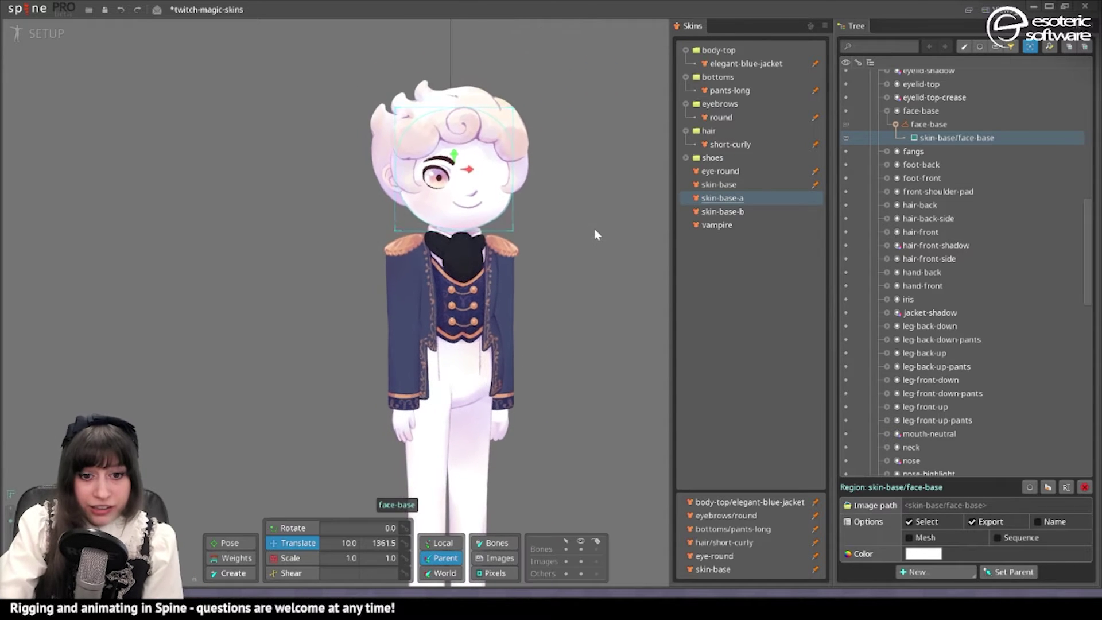
key("ctrl+s")
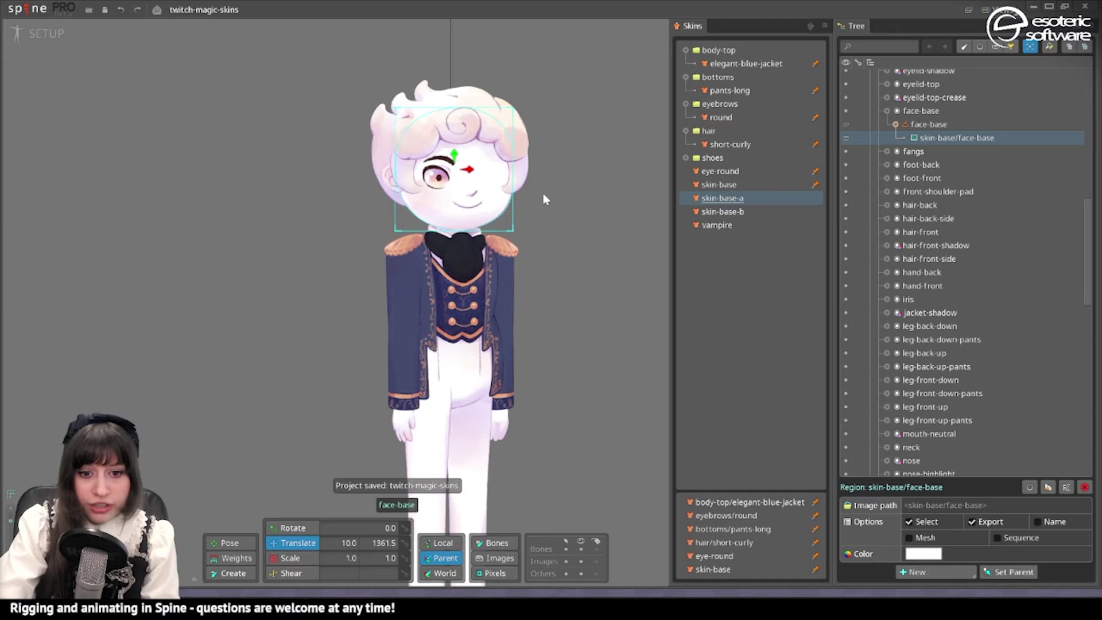
left_click_drag(544, 192, 585, 175)
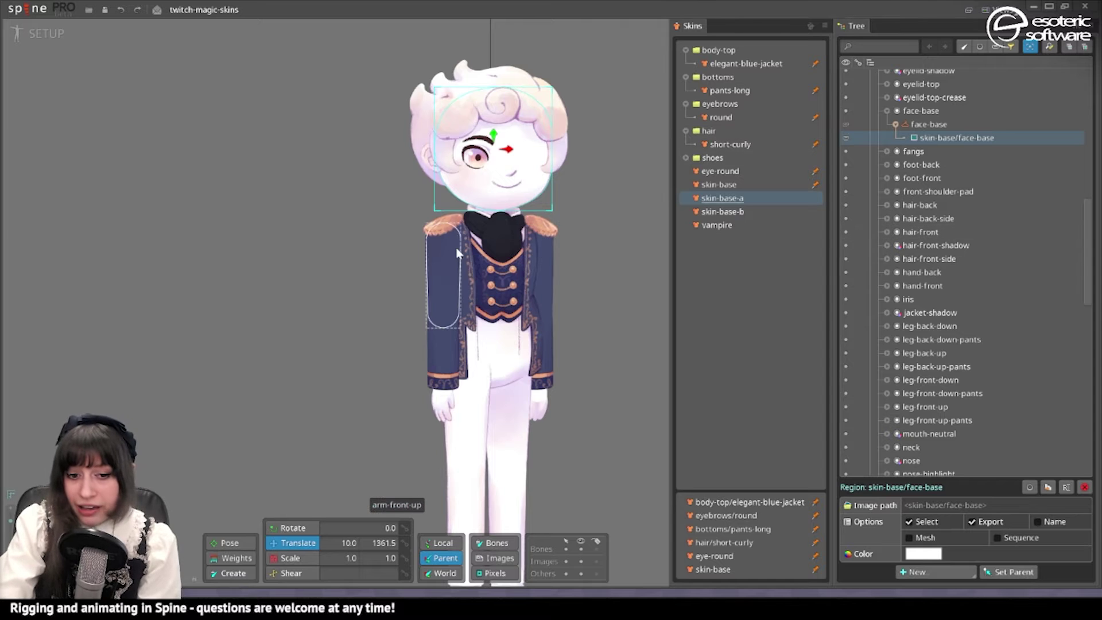
left_click_drag(577, 339, 607, 302)
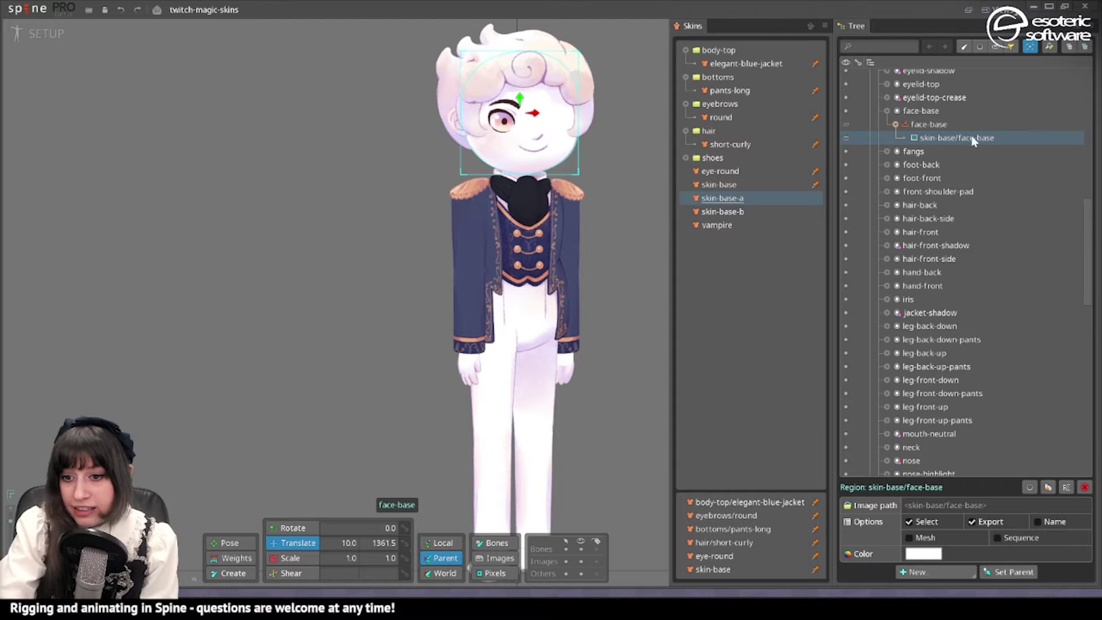
left_click(923, 554)
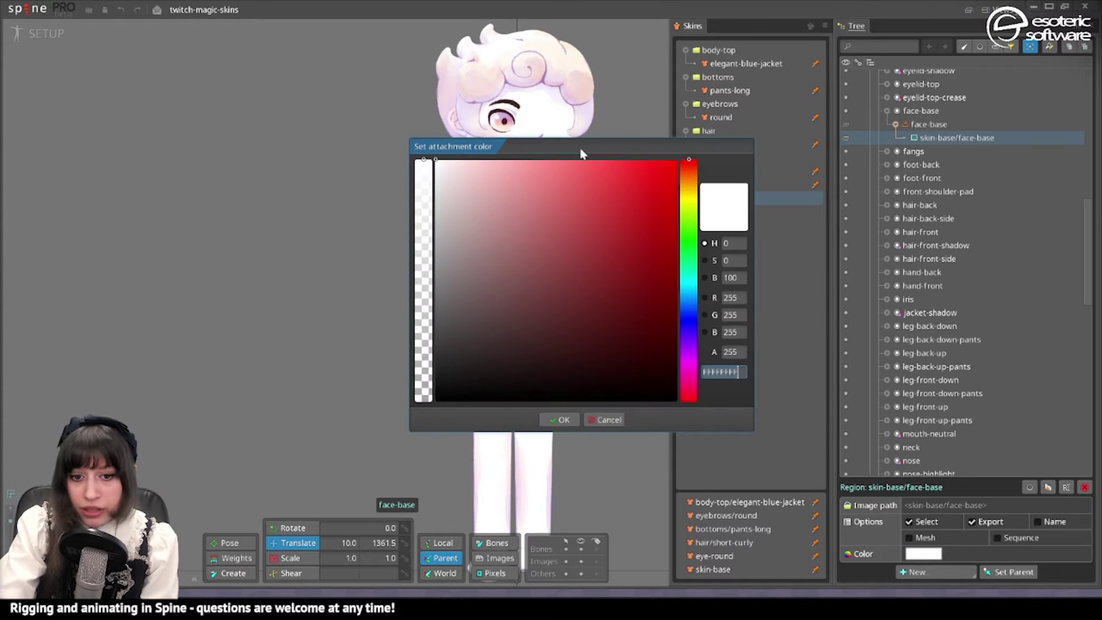
left_click_drag(581, 154, 825, 183)
left_click_drag(797, 247, 791, 164)
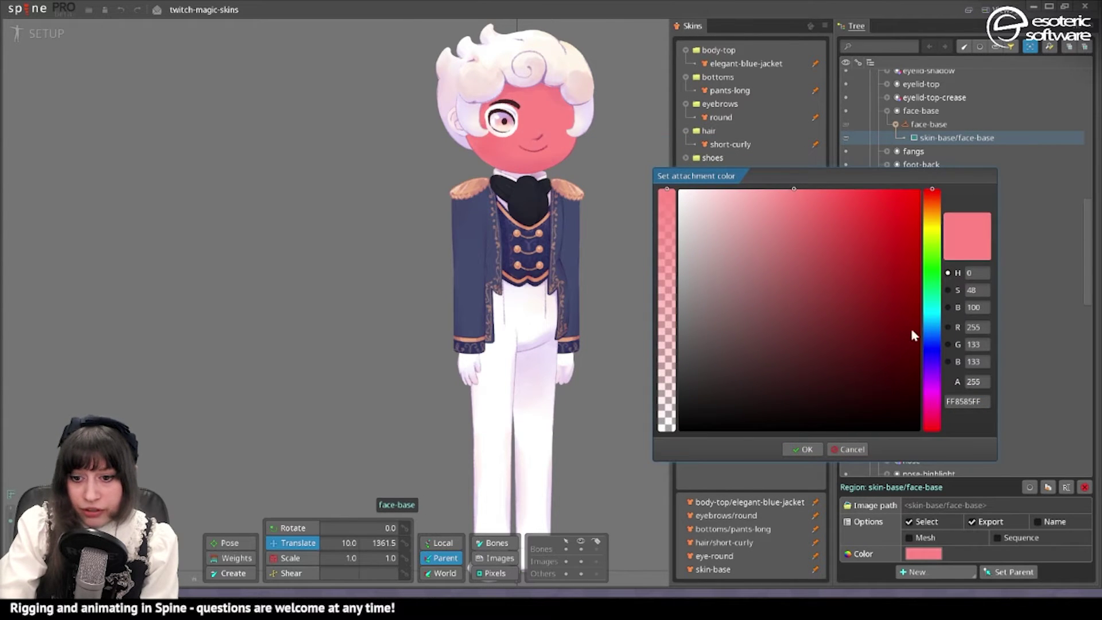
left_click_drag(932, 390, 787, 181)
left_click(849, 450)
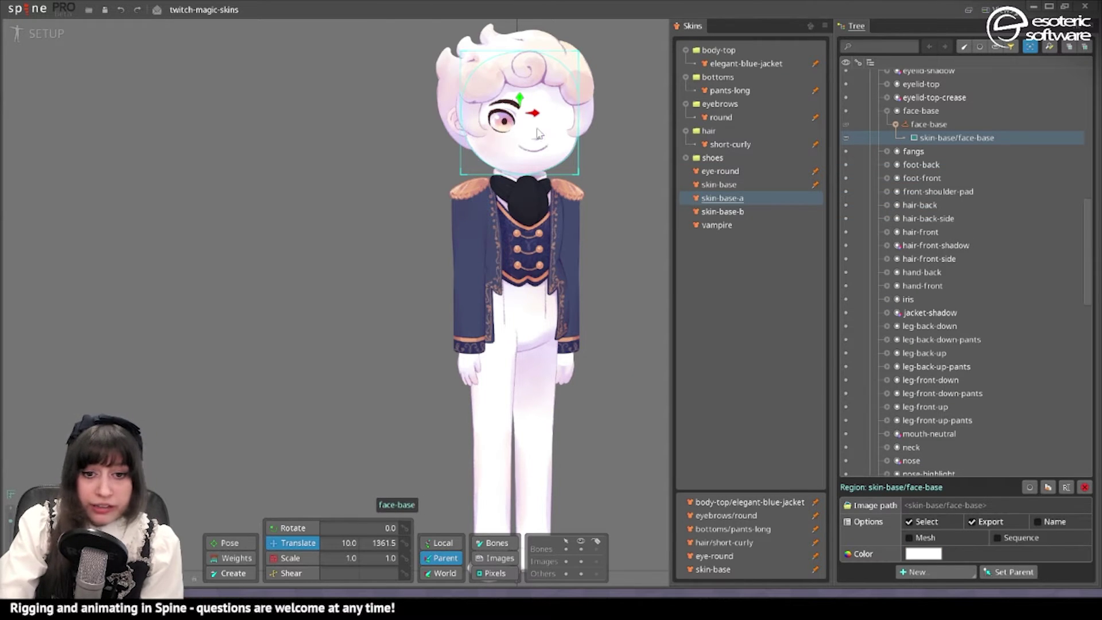
left_click(452, 265)
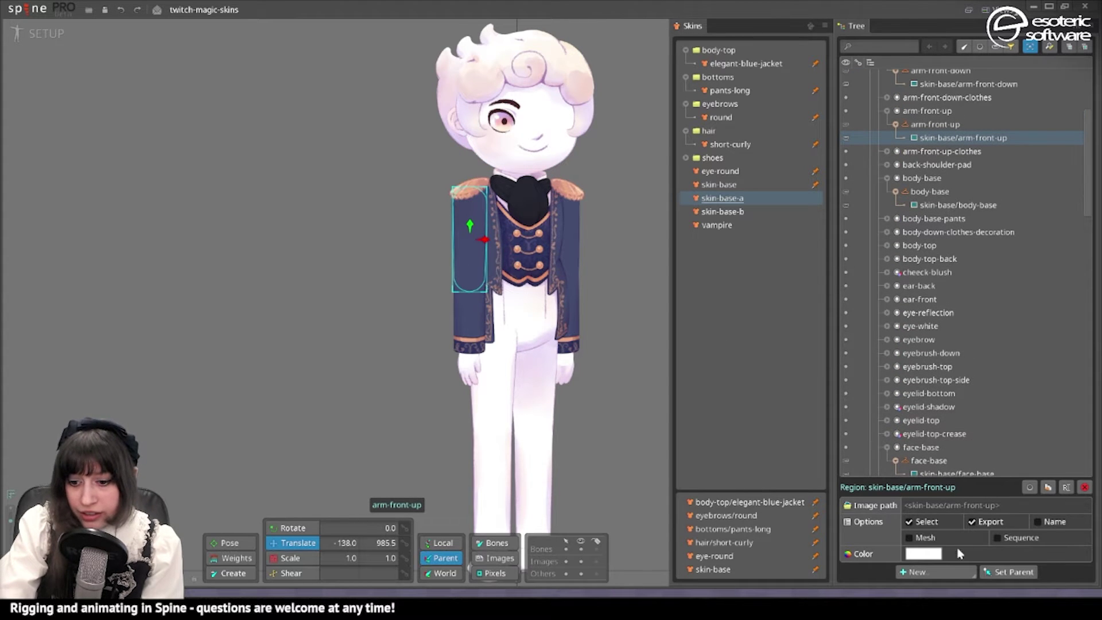
left_click(926, 555)
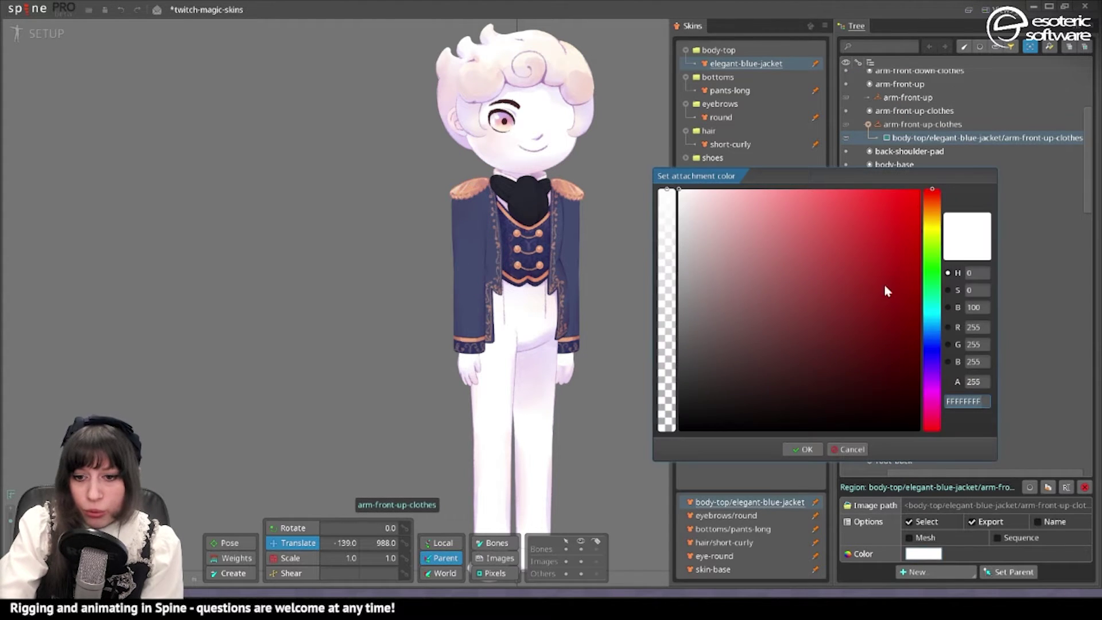
mouse_move(886, 287)
left_mouse_down()
mouse_move(945, 182)
mouse_move(836, 246)
mouse_move(801, 189)
mouse_move(755, 172)
left_mouse_up()
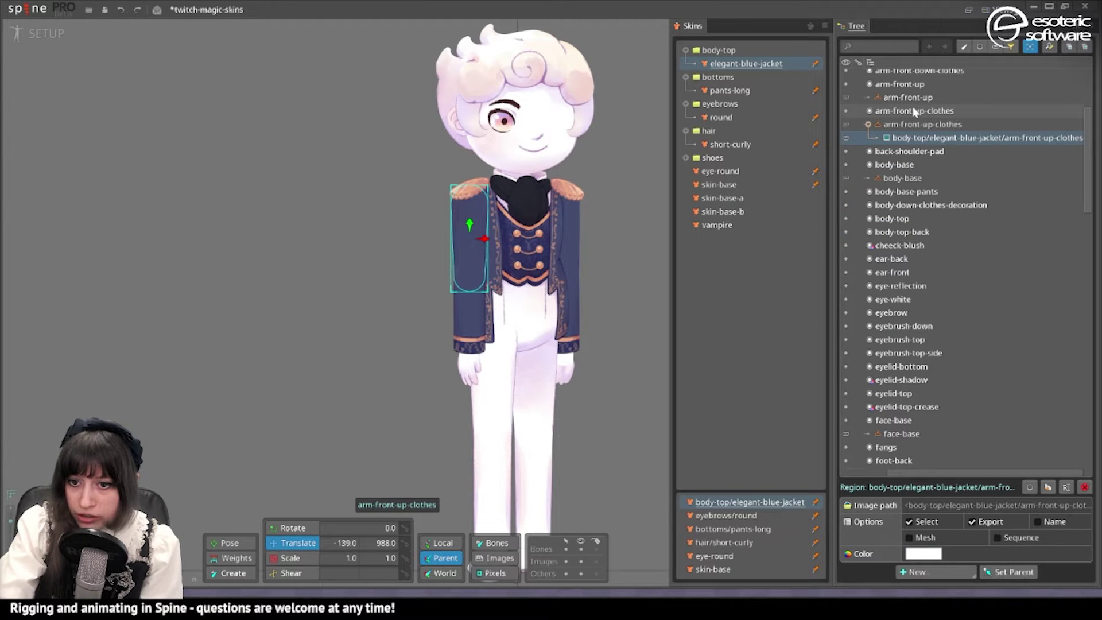
mouse_move(915, 112)
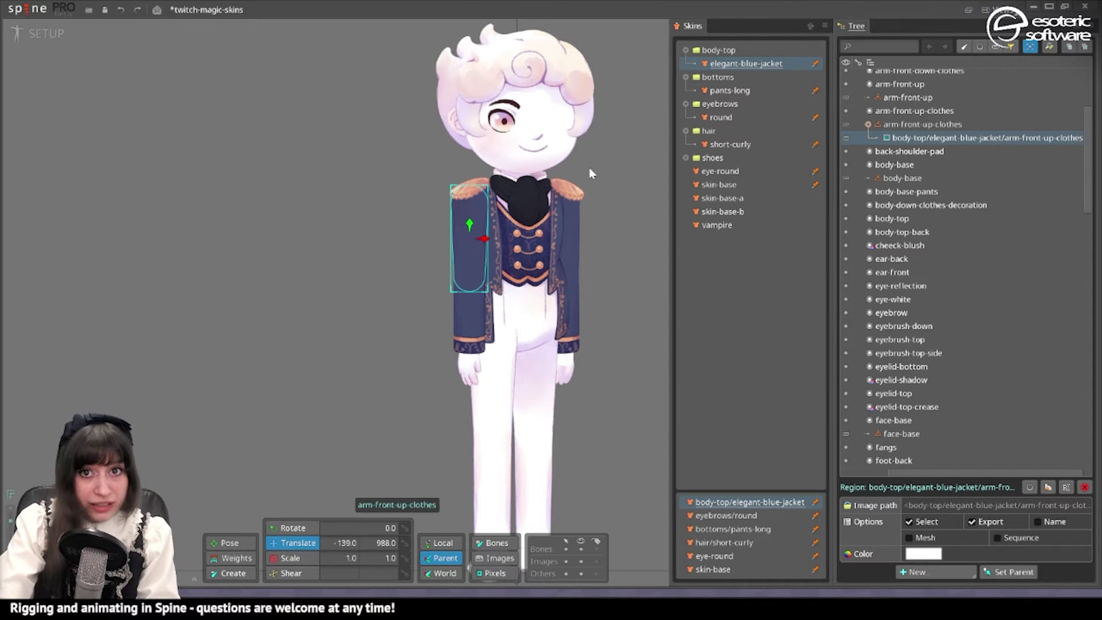
Step: Make skin-base-a the active skin and filter the tree to list attachments without bones and slots
left_click(755, 199)
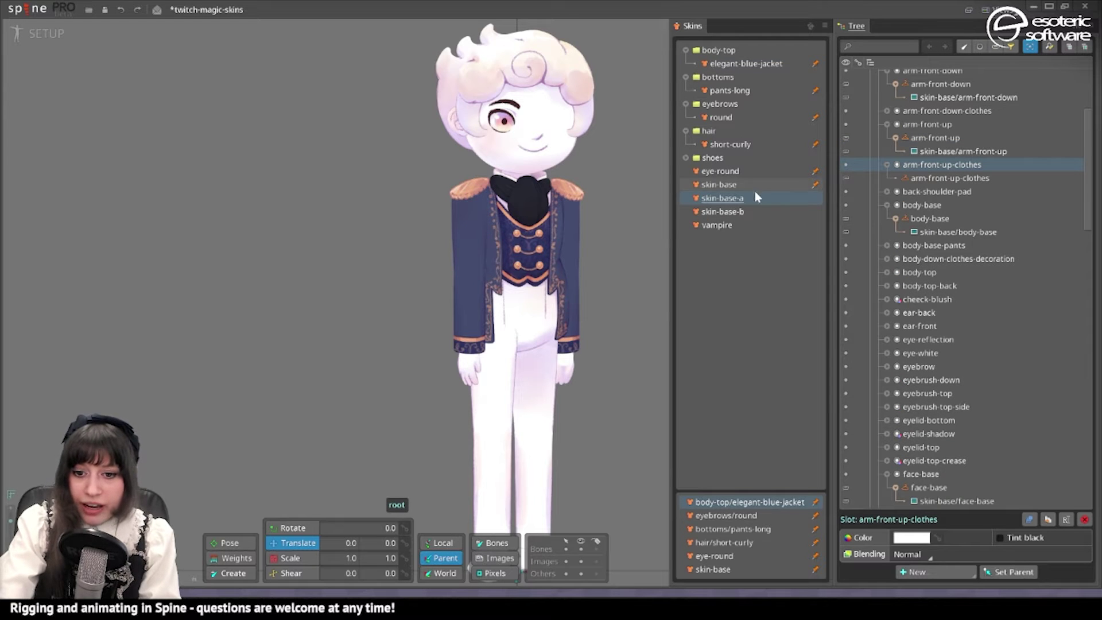
left_click(746, 198)
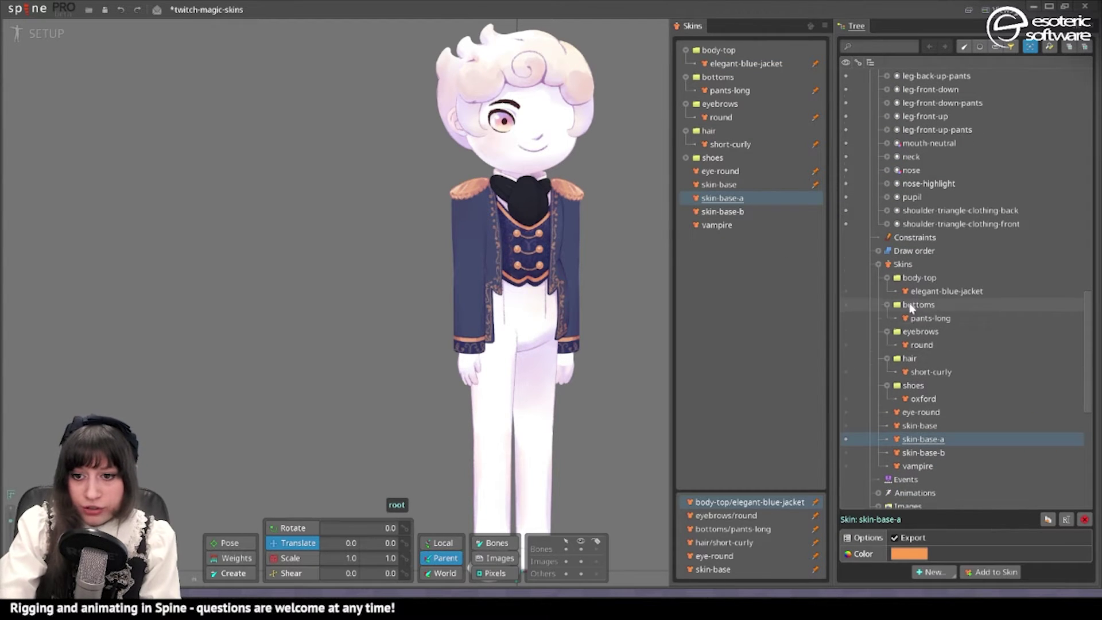
scroll(912, 310, "up", 10)
right_click(932, 314)
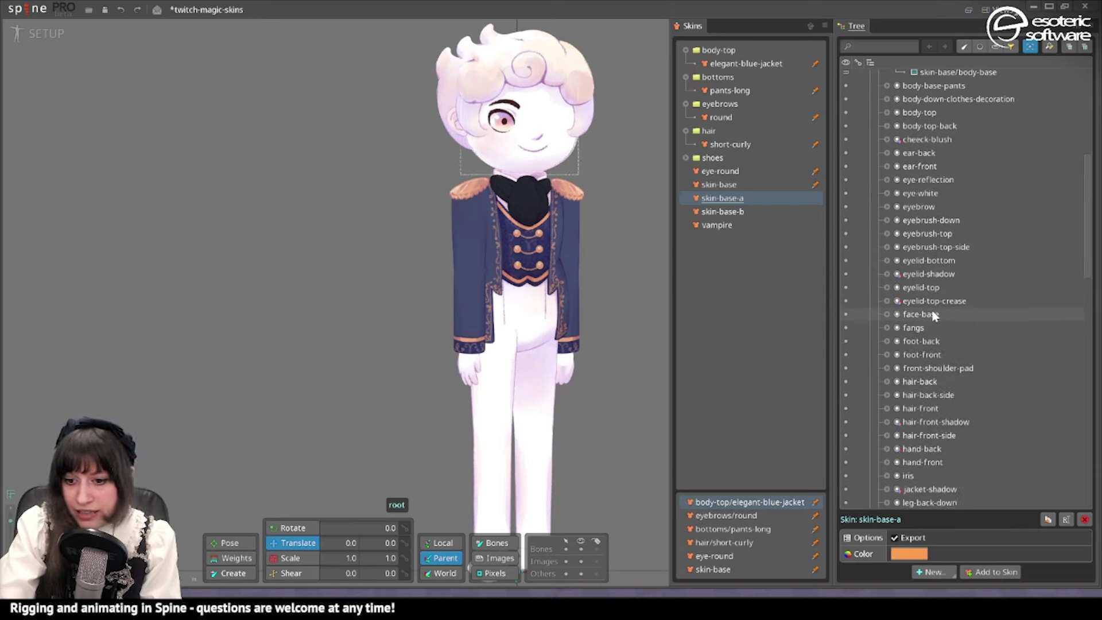
right_click(915, 291)
right_click(916, 290)
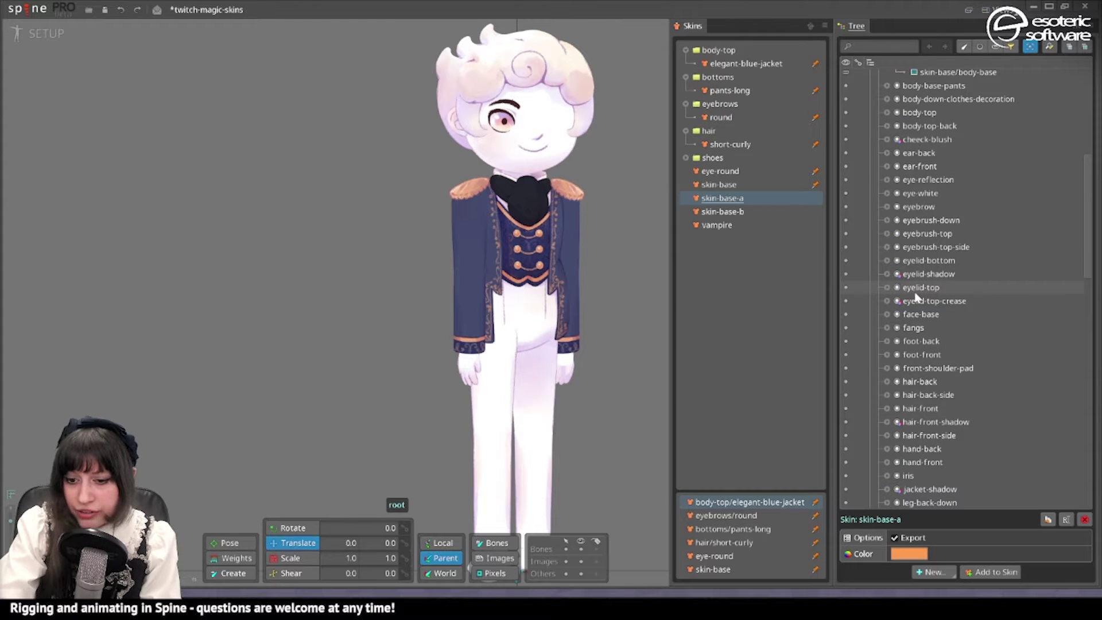
left_click(996, 47)
scroll(964, 123, "up", 8)
scroll(964, 123, "up", 7)
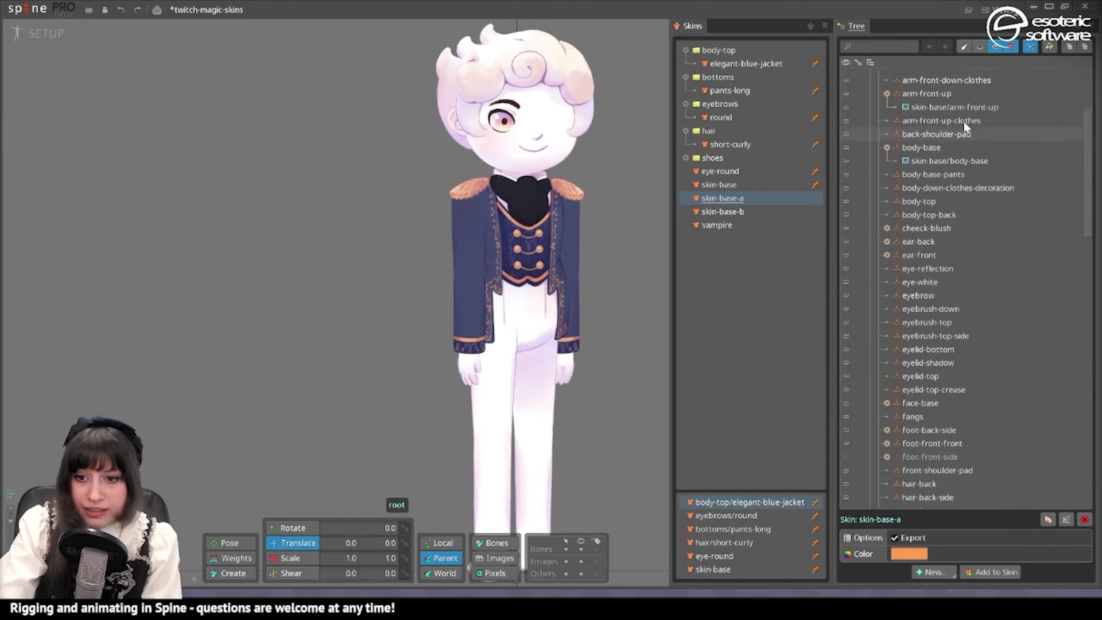
Step: Find all region names in the current skin with the regular expression .+ and the first occurrence option off
left_click(1048, 47)
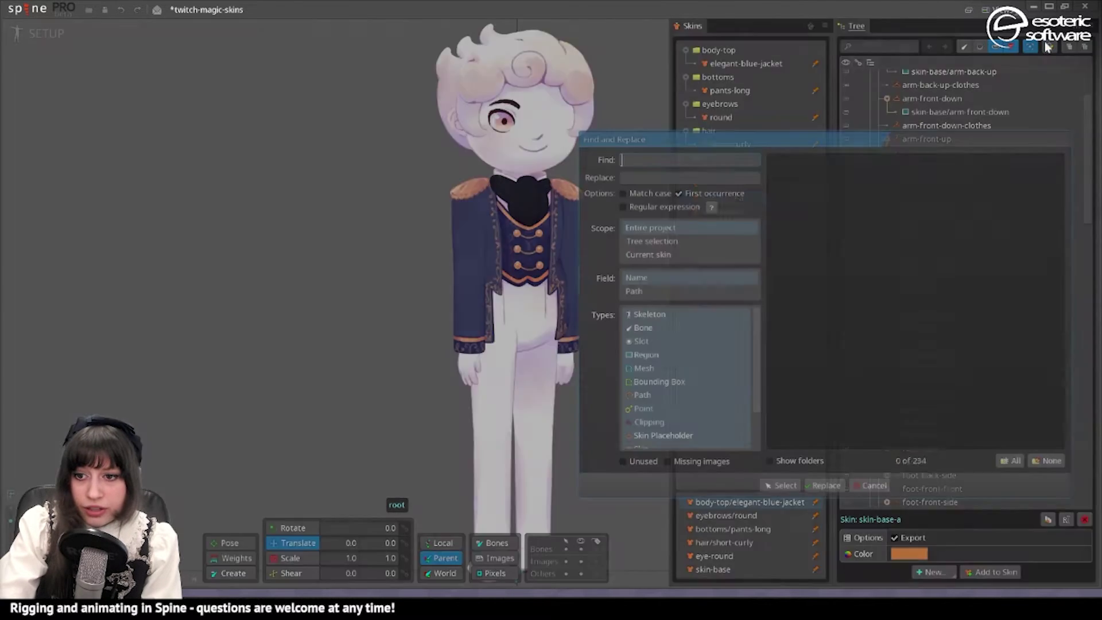
left_click_drag(725, 137, 570, 98)
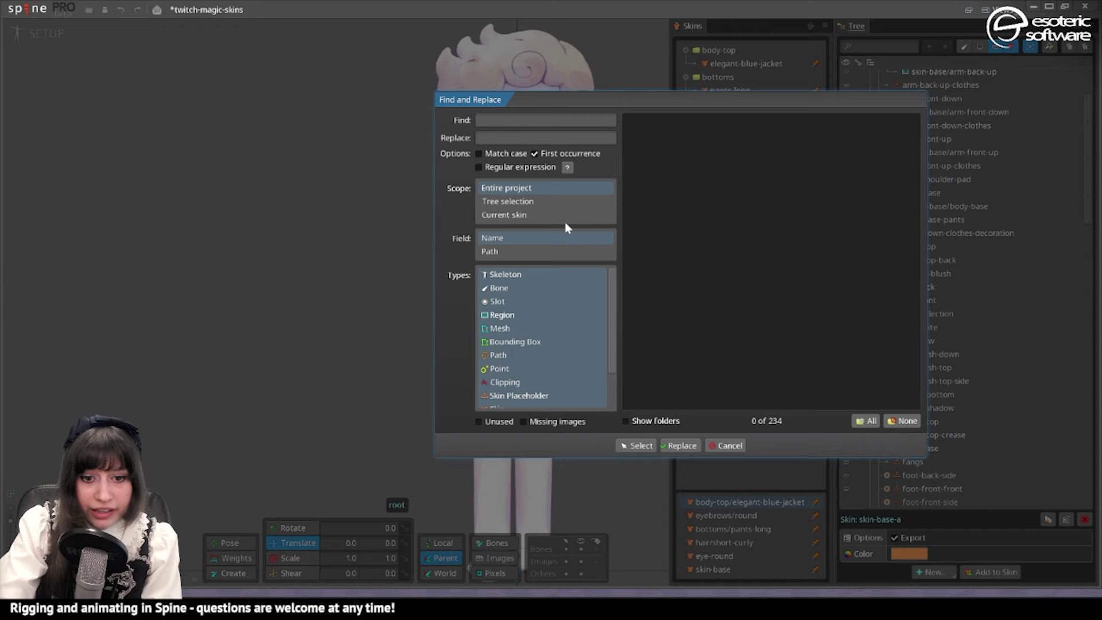
left_click(522, 216)
left_click(515, 314)
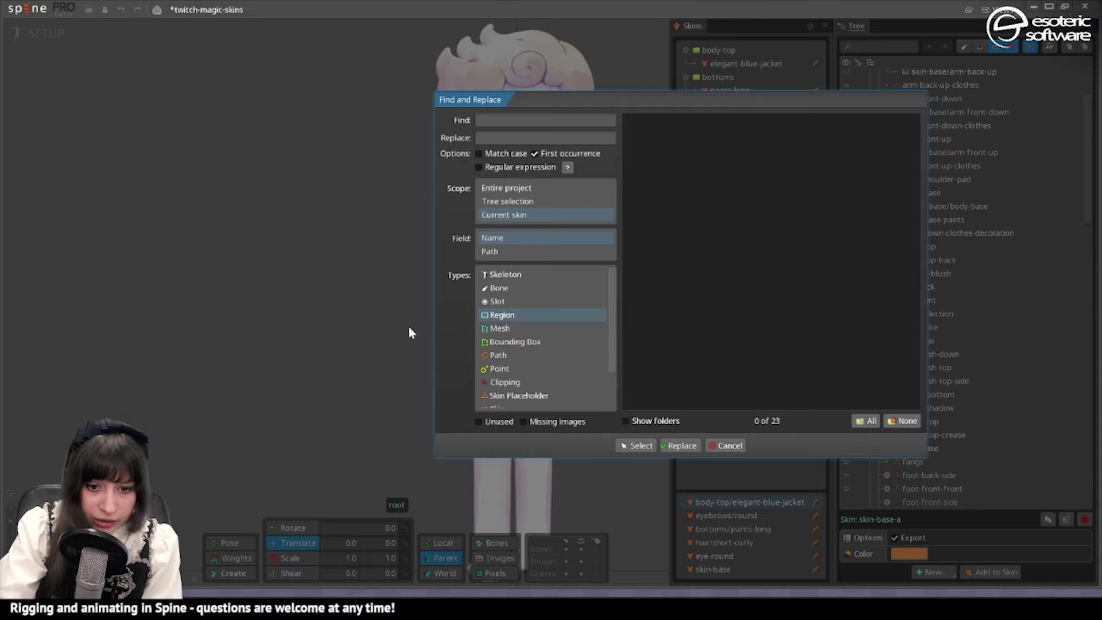
left_click(485, 119)
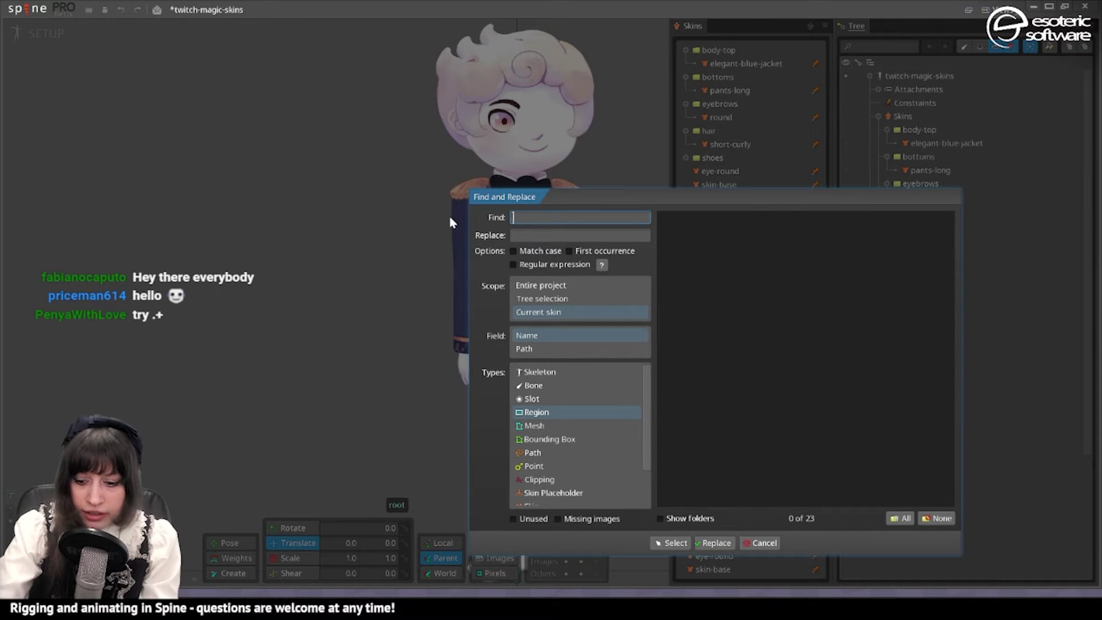
left_click(580, 265)
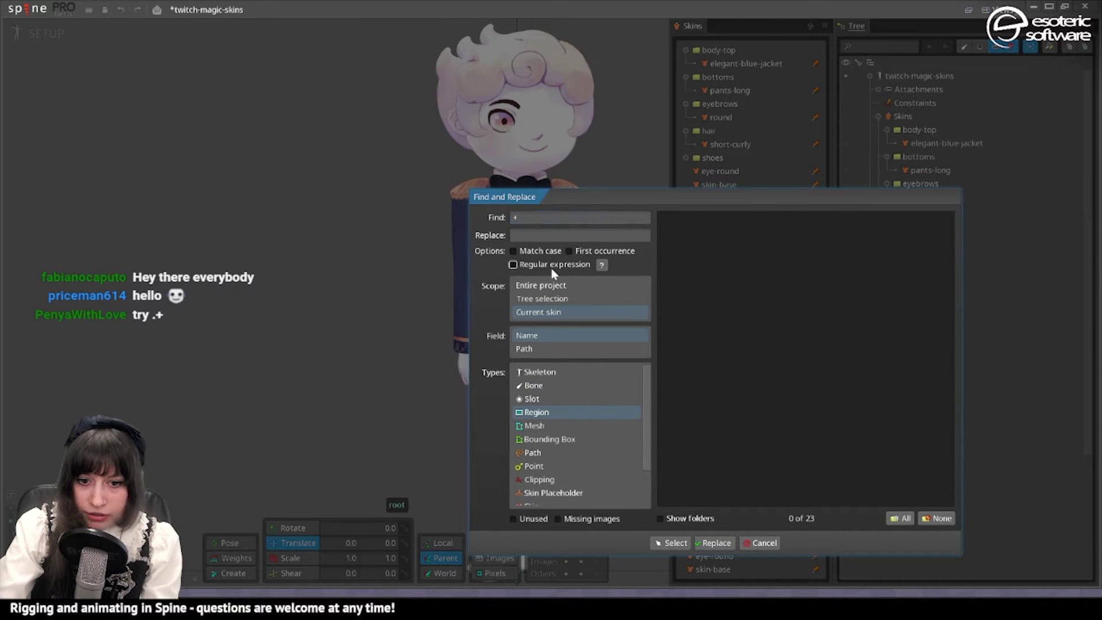
left_click_drag(664, 198, 612, 121)
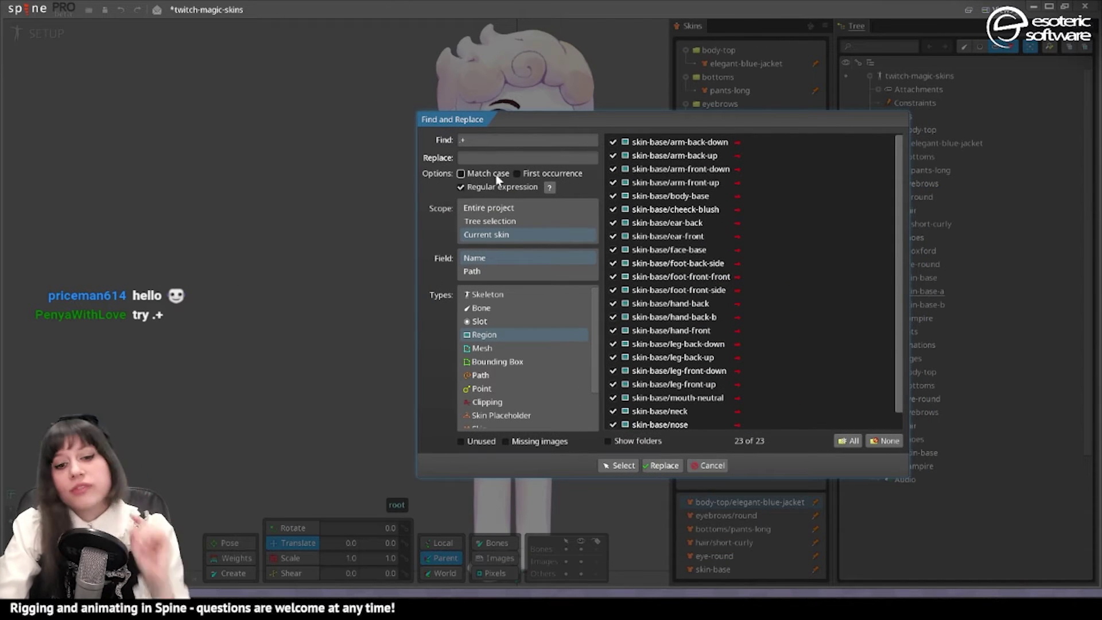
Step: Review the regular expression option and its help on common matching patterns in Find and Replace
left_click(501, 190)
left_click(501, 190)
left_click(527, 176)
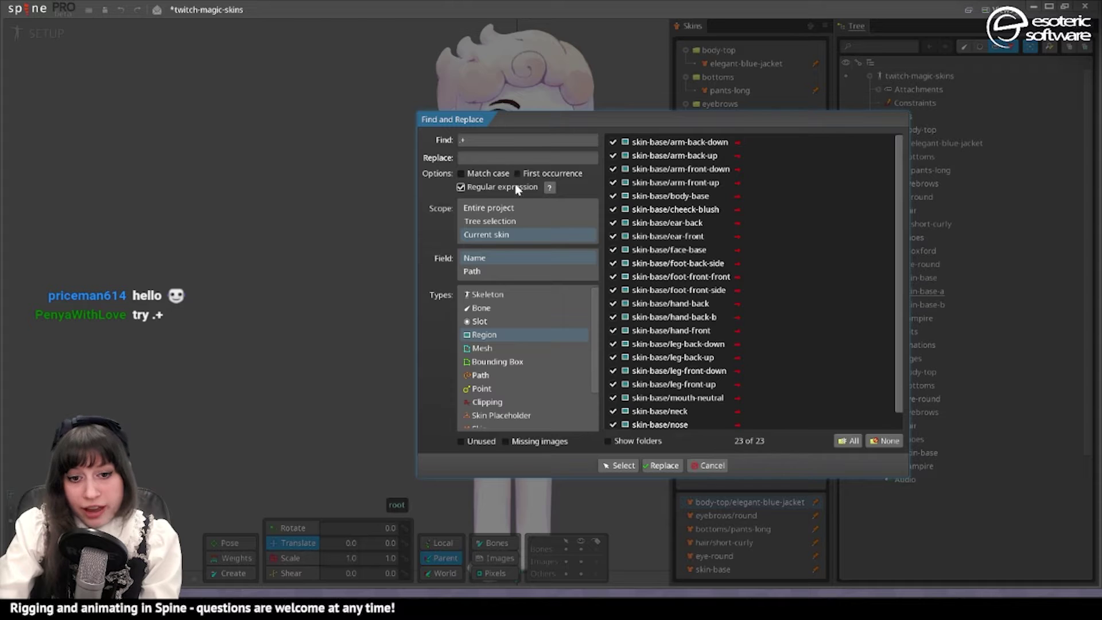
left_click(519, 188)
left_click(518, 188)
left_click(549, 189)
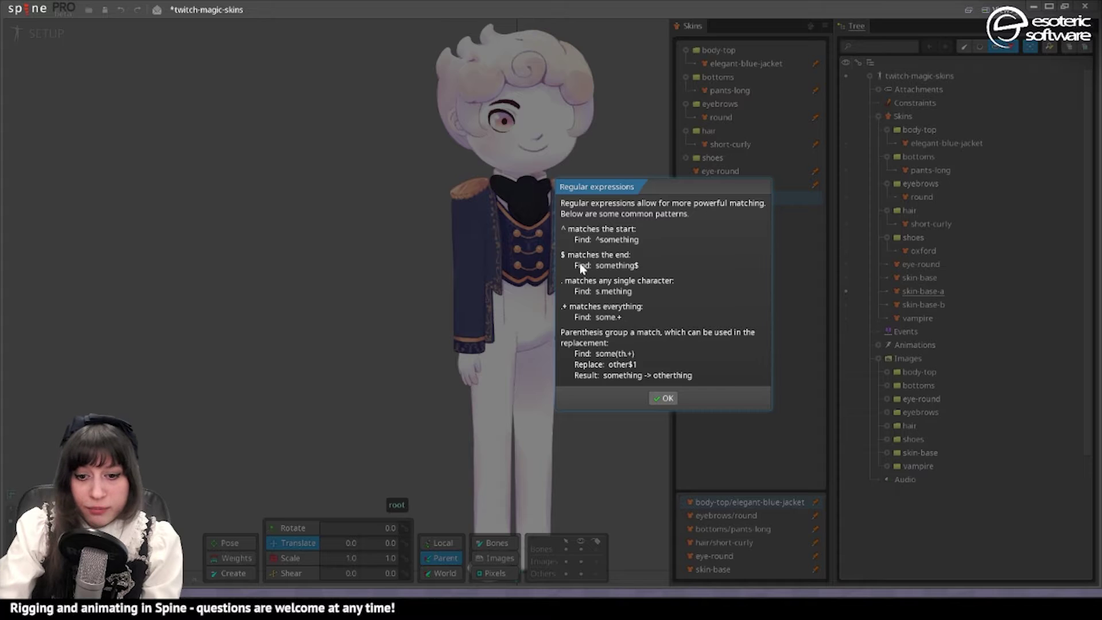
left_click(670, 447)
left_click(498, 235)
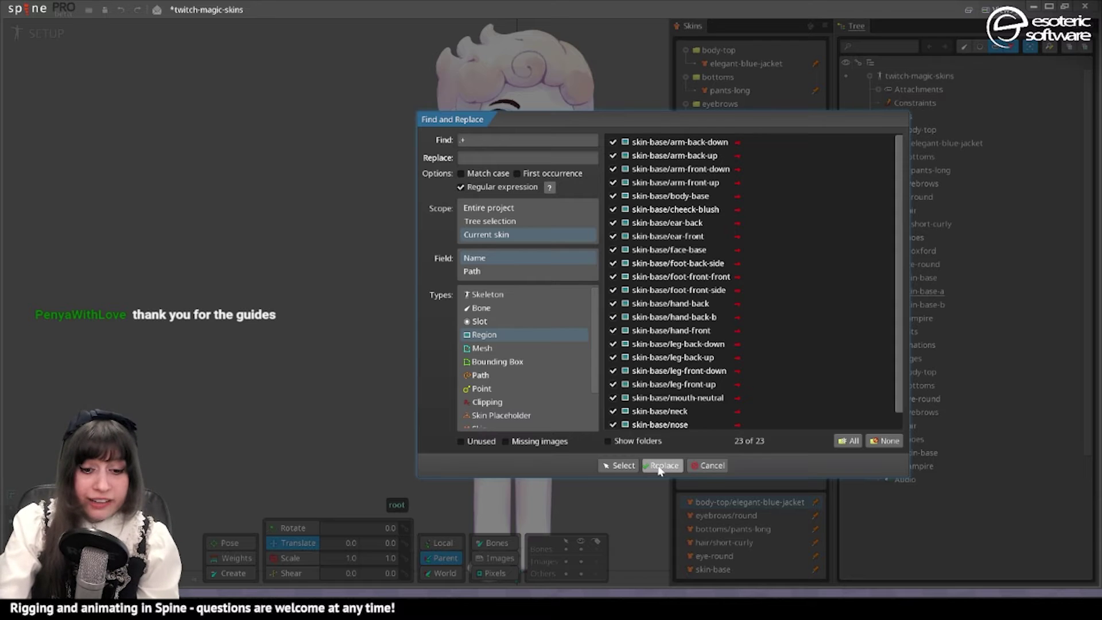
Step: Select all found skin-base-a regions and set their attachment color to the reddish brown A2655AFF
left_click(620, 465)
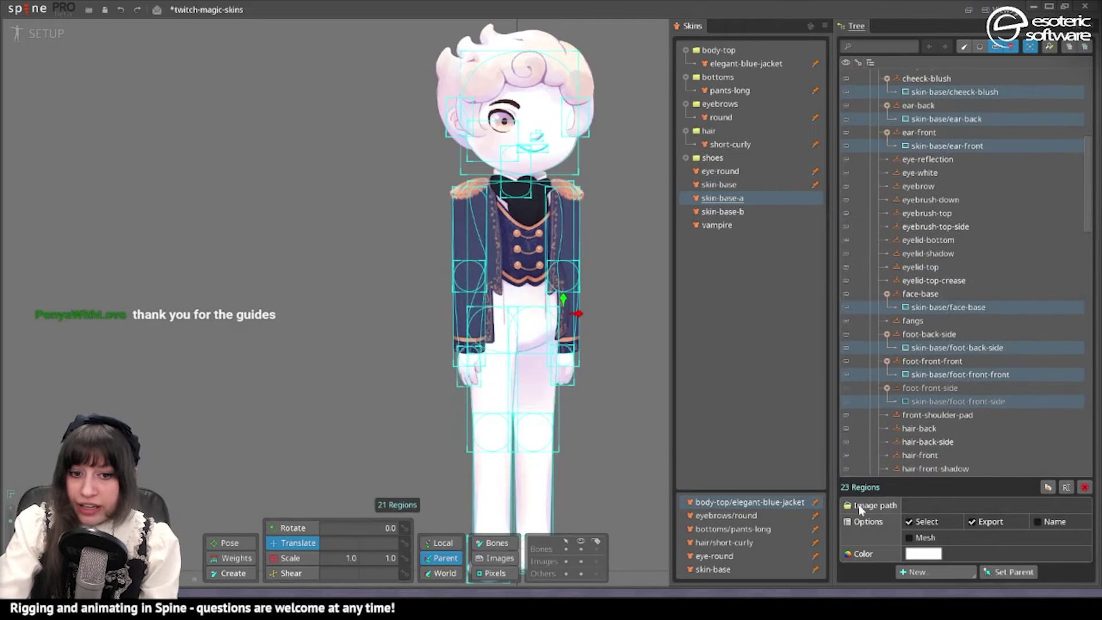
scroll(585, 408, "down", 3)
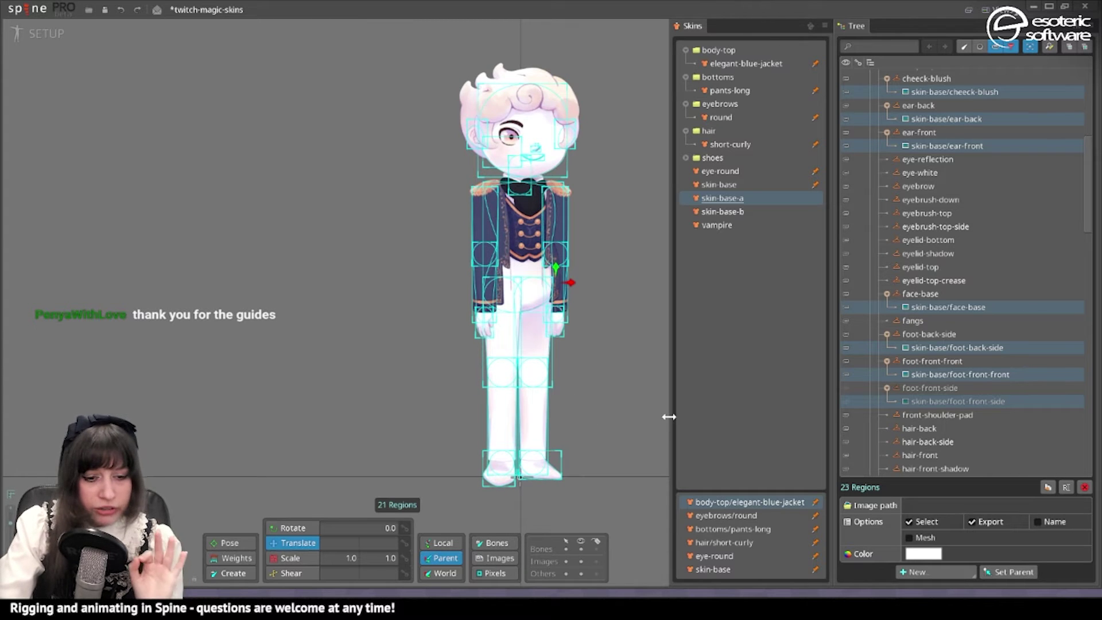
left_click(923, 554)
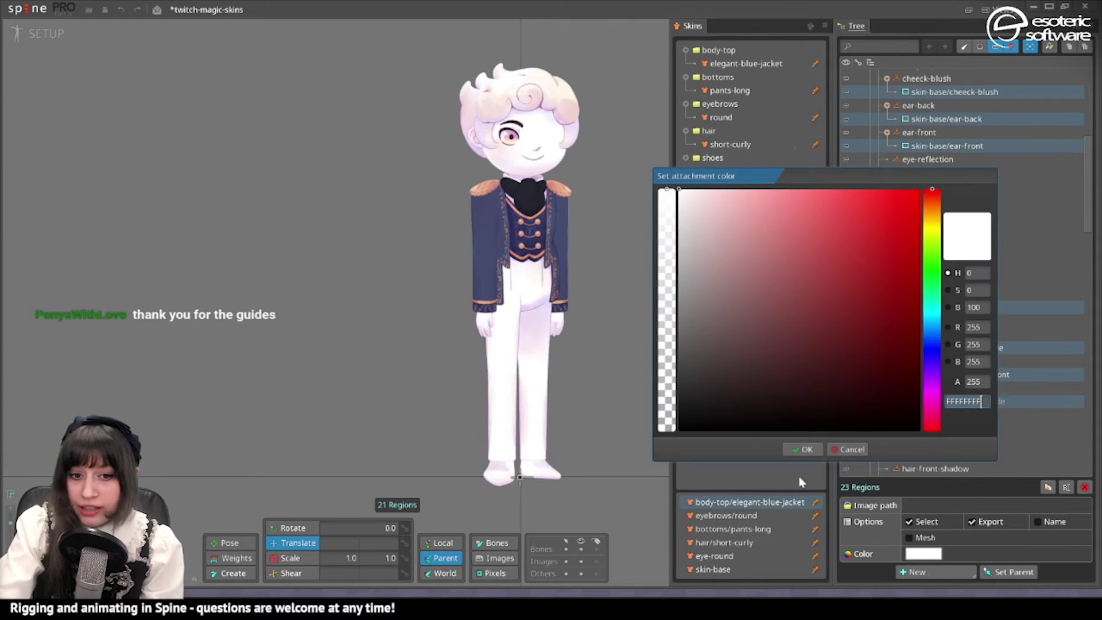
mouse_move(753, 196)
left_mouse_down()
mouse_move(744, 155)
mouse_move(782, 168)
mouse_move(767, 166)
left_mouse_up()
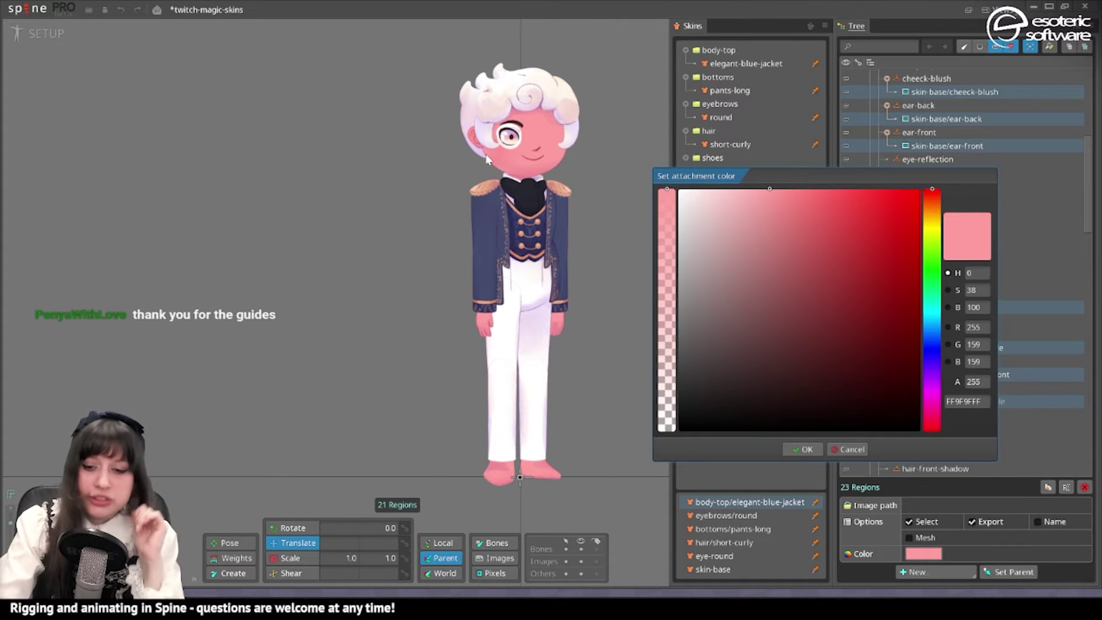
mouse_move(889, 184)
left_mouse_down()
mouse_move(805, 189)
mouse_move(755, 239)
mouse_move(718, 207)
mouse_move(750, 186)
mouse_move(736, 182)
mouse_move(748, 183)
left_mouse_up()
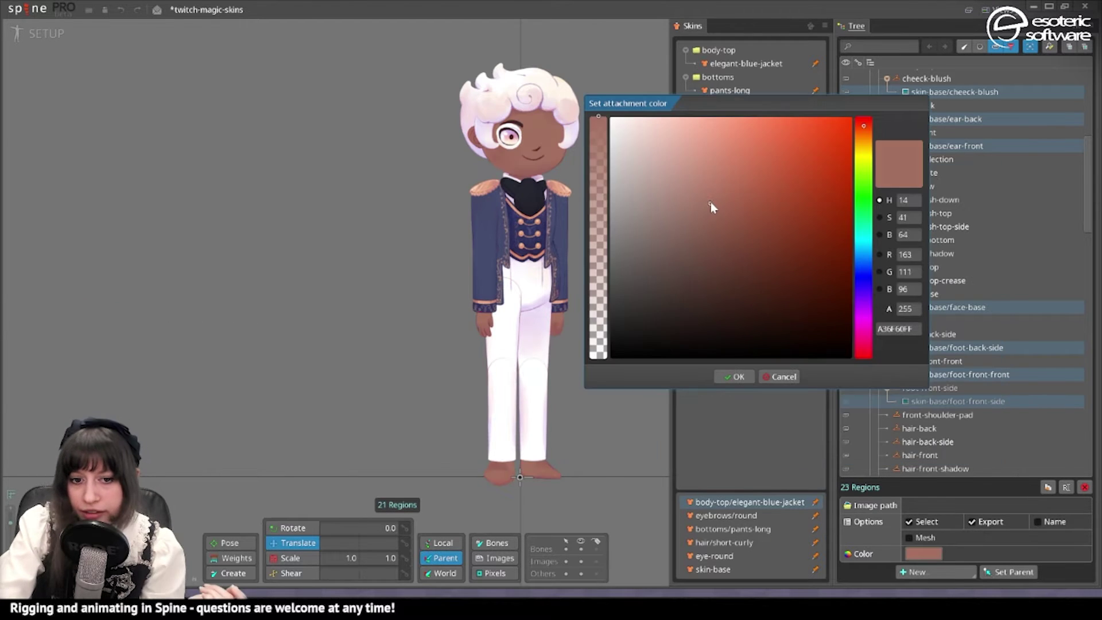
mouse_move(711, 202)
left_mouse_down()
mouse_move(718, 215)
mouse_move(718, 205)
left_mouse_up()
left_click_drag(862, 125, 862, 122)
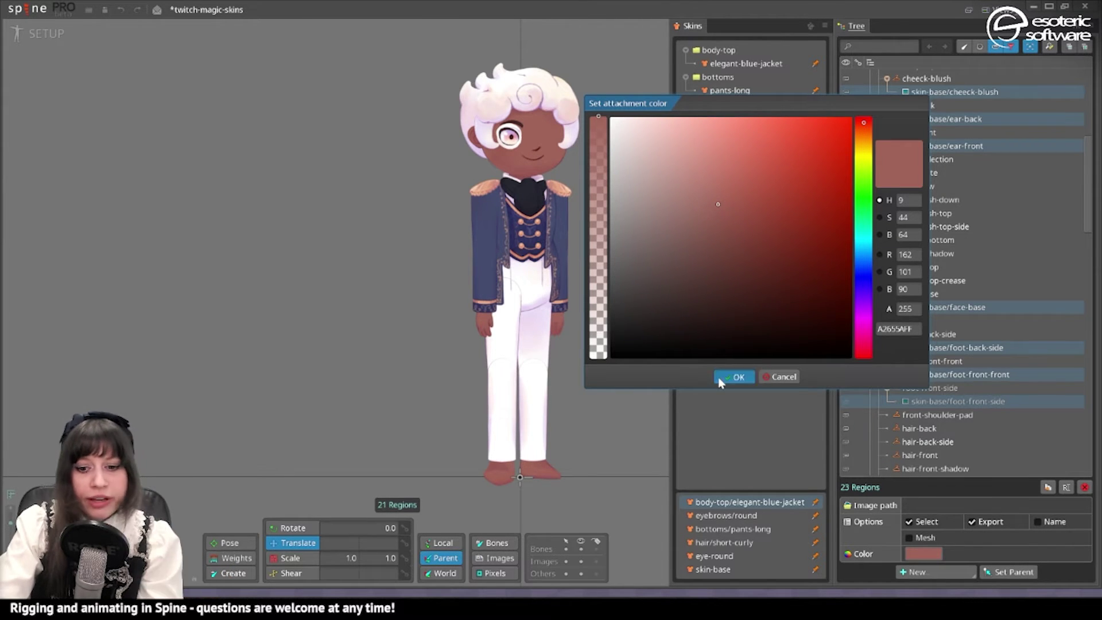
left_click(734, 377)
Step: Compare the untinted skin-base-b with the tinted skin-base-a by switching the active skin
left_click(745, 213)
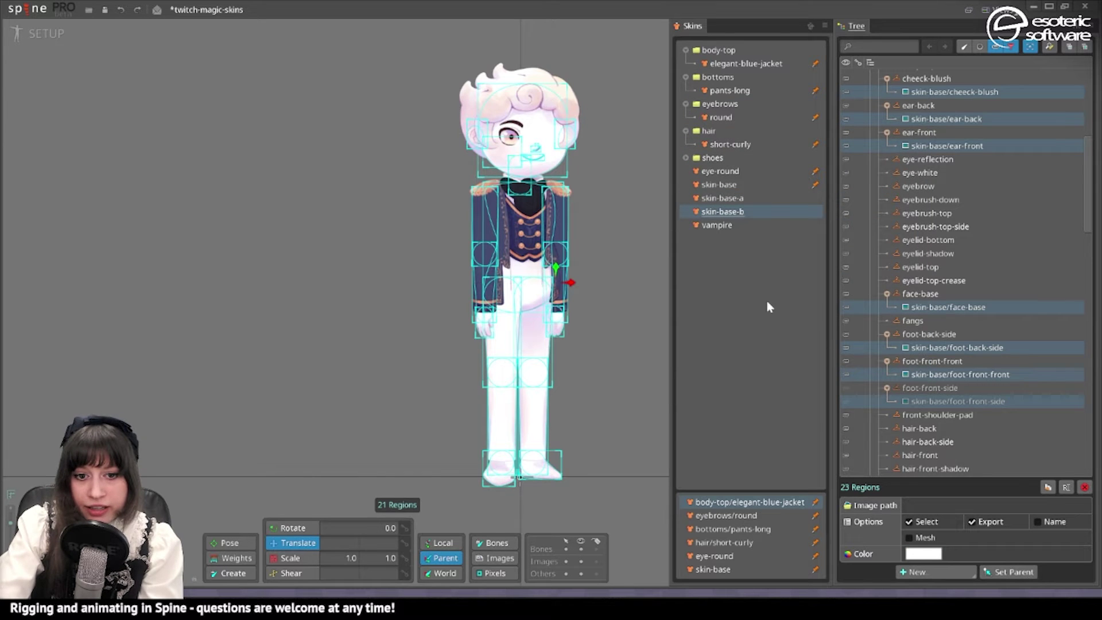
left_click(922, 554)
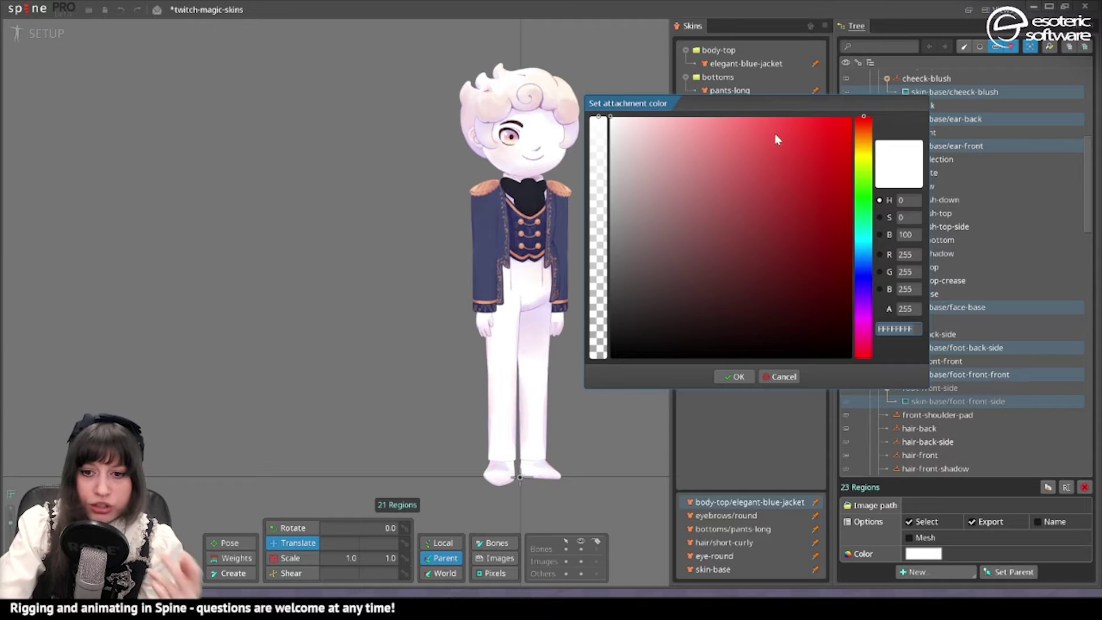
left_click(780, 377)
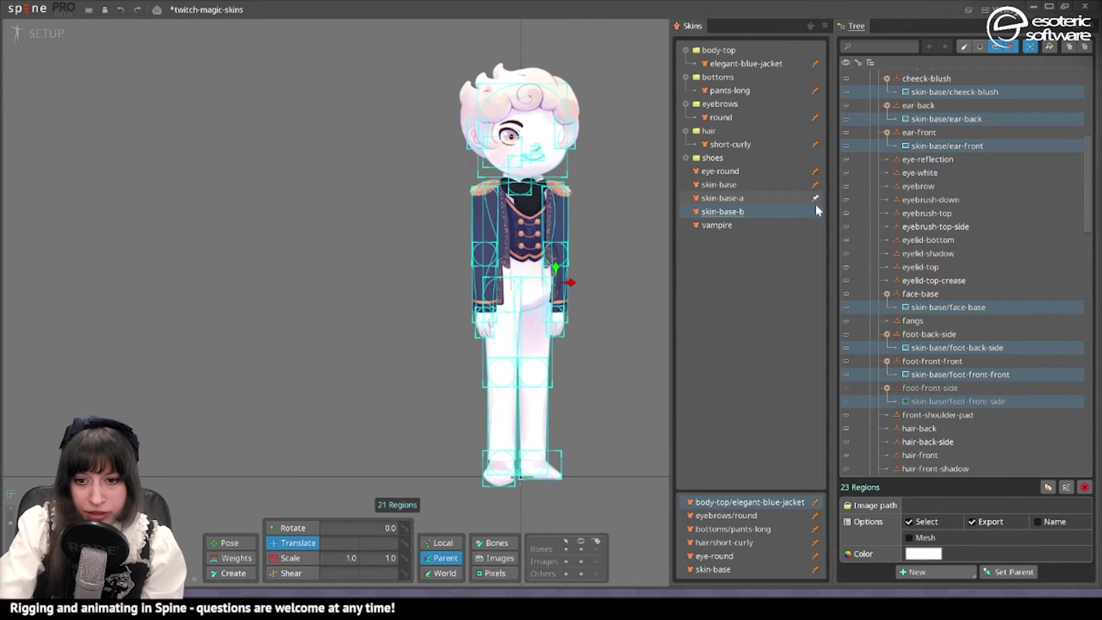
left_click(764, 197)
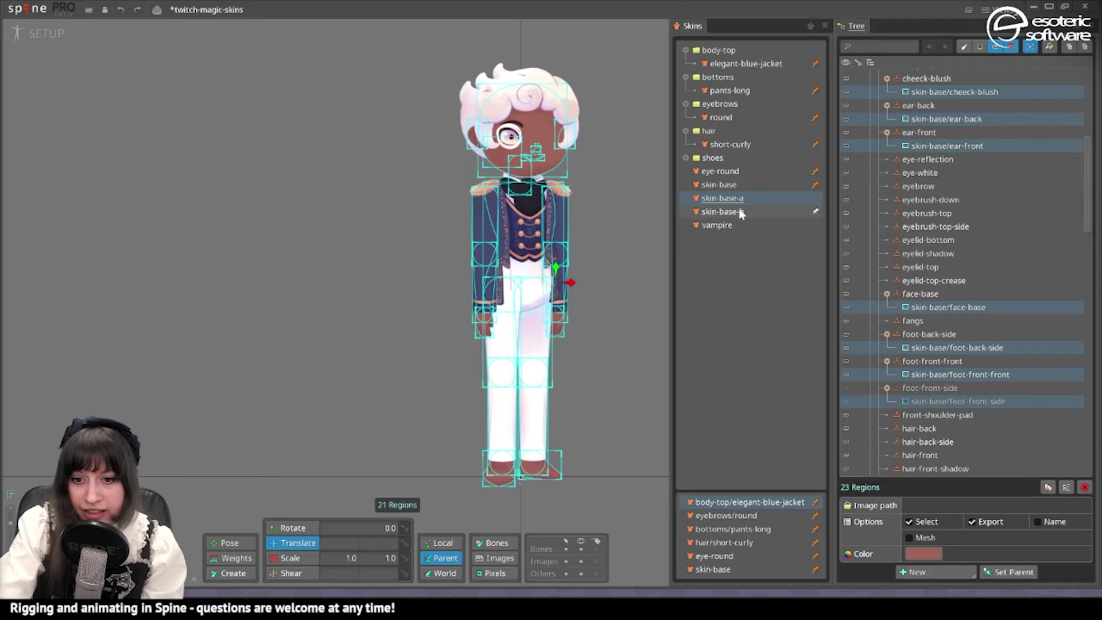
Step: Make skin-base-b the active skin and tint all of its selected regions olive green
left_click(740, 211)
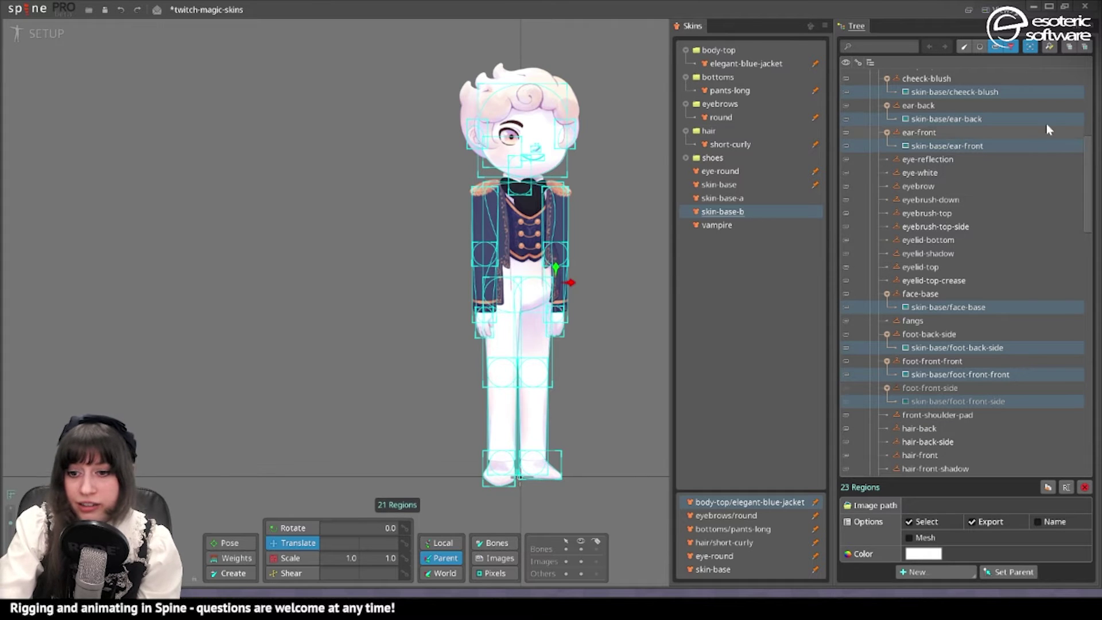
left_click(922, 554)
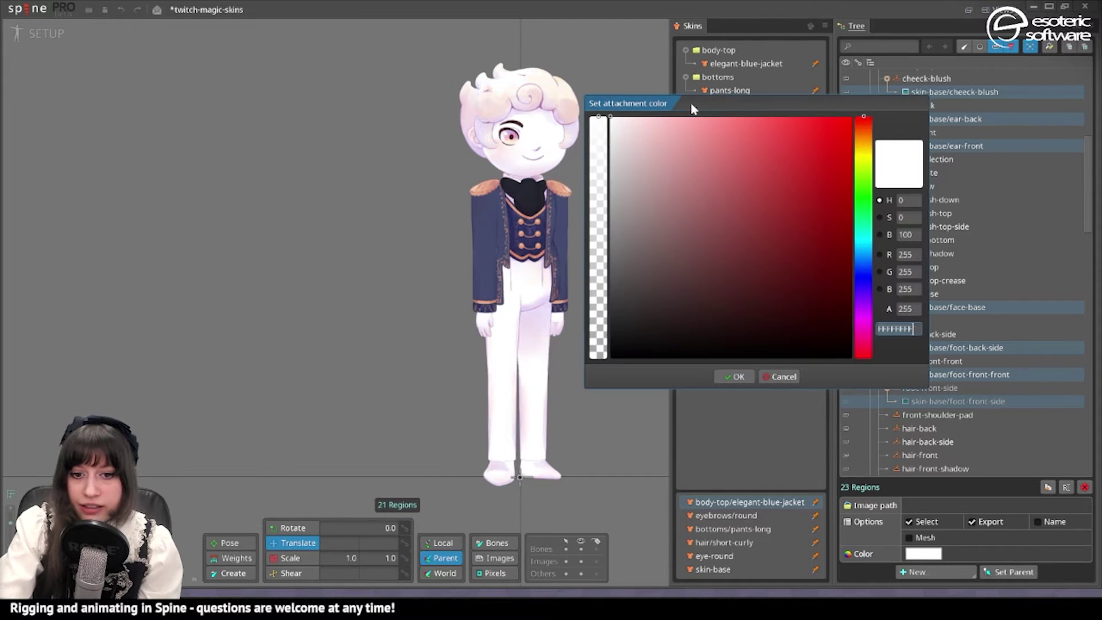
left_click_drag(692, 102, 738, 97)
left_click(828, 126)
mouse_move(828, 125)
left_mouse_down()
mouse_move(807, 103)
mouse_move(854, 153)
mouse_move(827, 168)
mouse_move(830, 150)
left_mouse_up()
left_click(904, 194)
left_click_drag(904, 199, 912, 149)
left_click(836, 176)
left_click(782, 368)
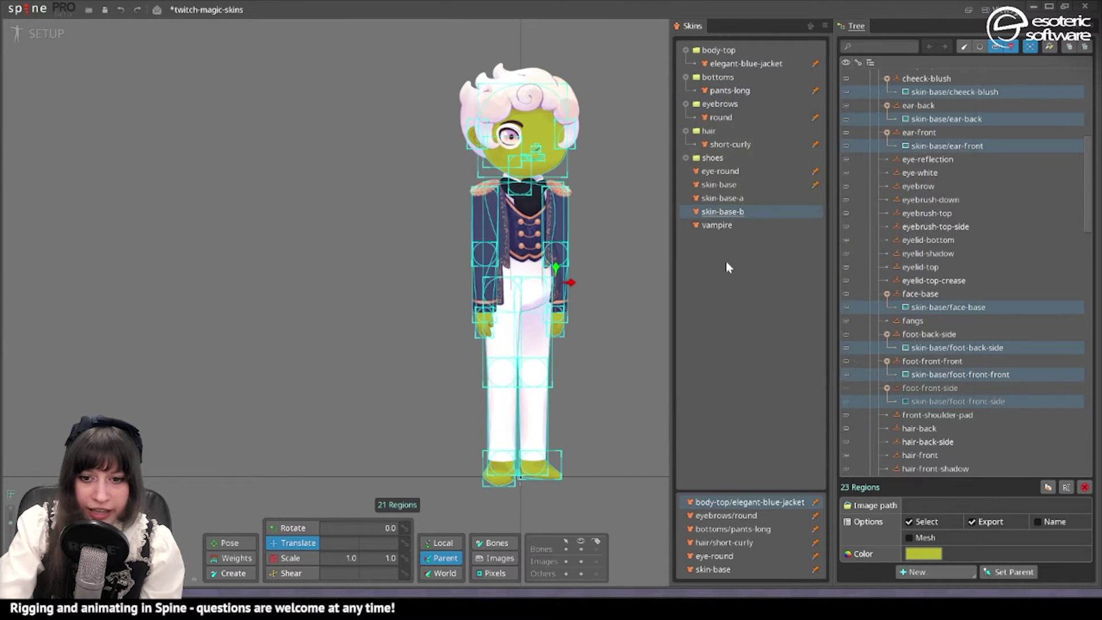
Step: Duplicate the skin-base-b skin as skin-base-c
left_click(718, 211)
left_click(1047, 520)
key("BackSpace")
key("BackSpace")
type("c")
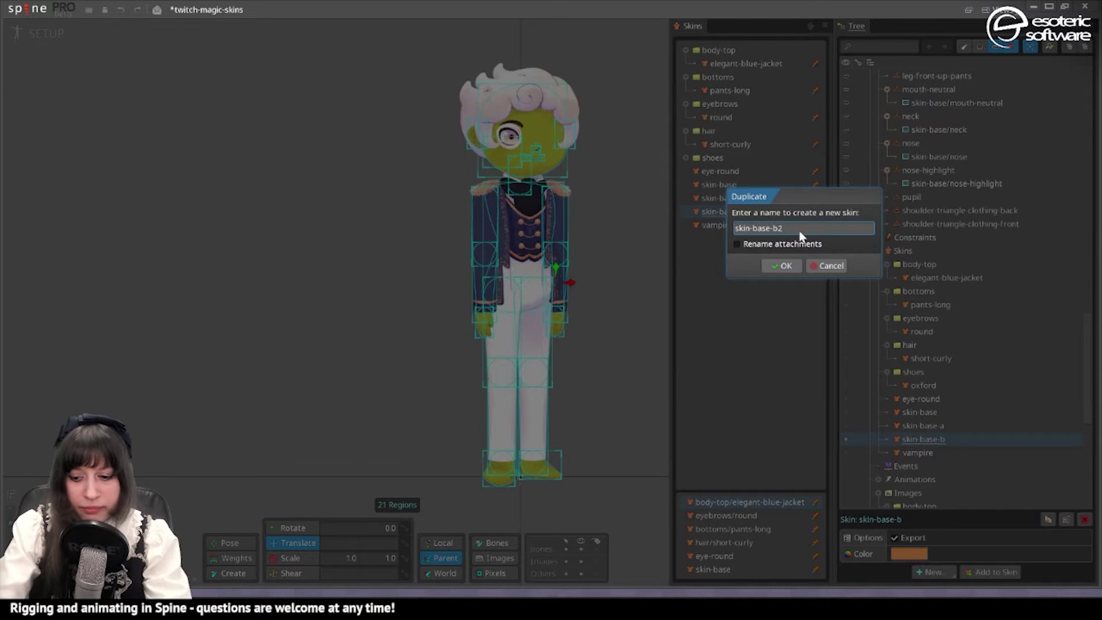
left_click(784, 266)
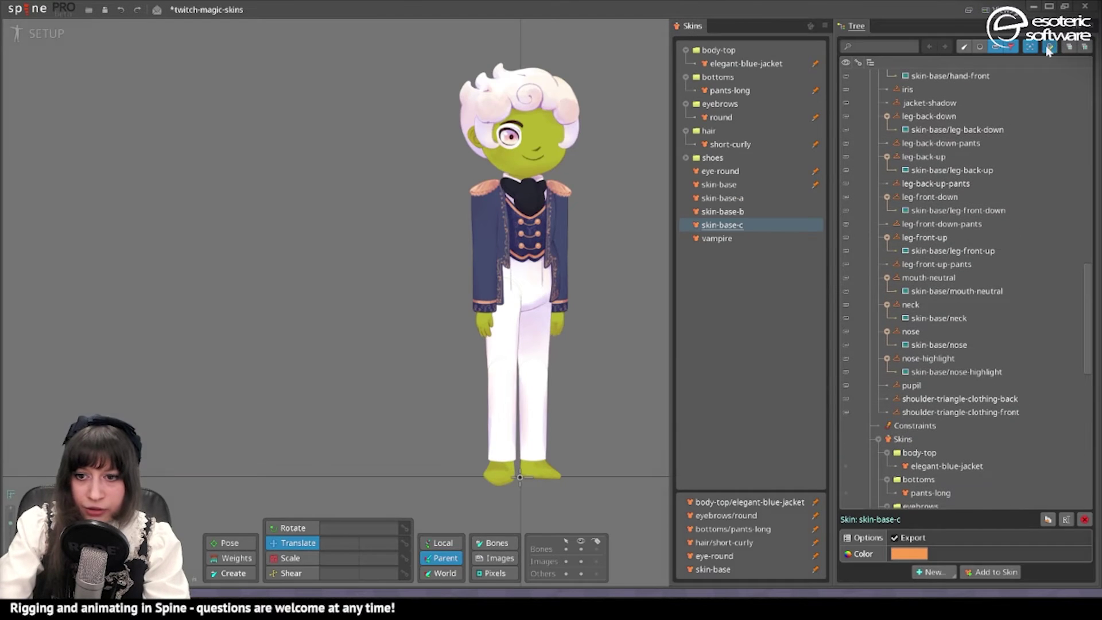
Step: Select all regions of skin-base-c with Find and Replace and set their attachment color to F5D5B5FF
key("ctrl+f")
left_click(758, 405)
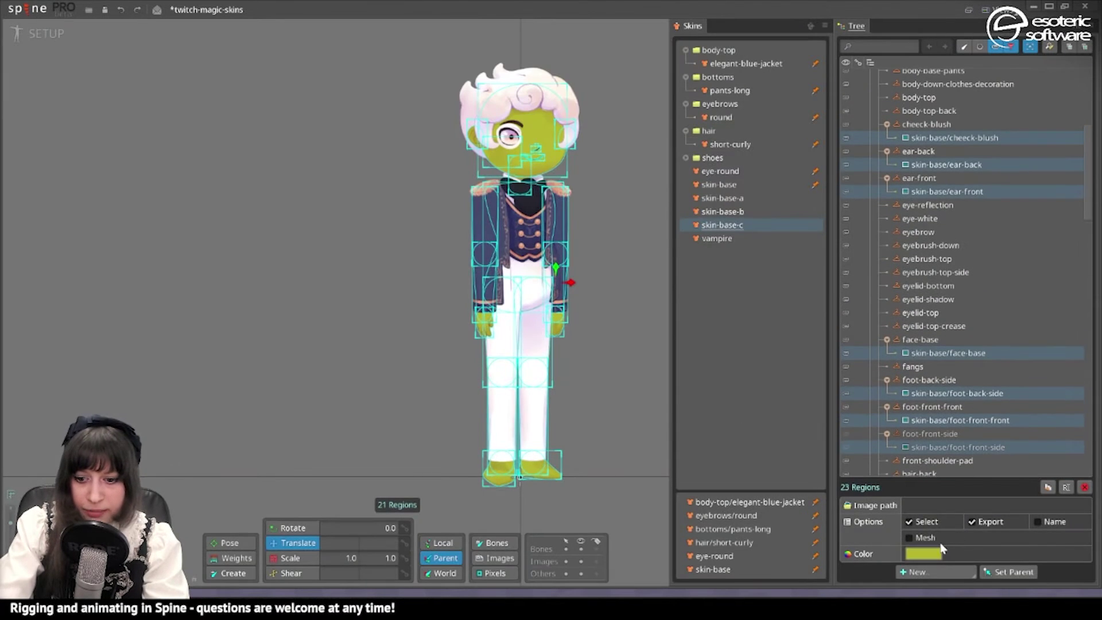
left_click(918, 552)
type("F5D5B5FF")
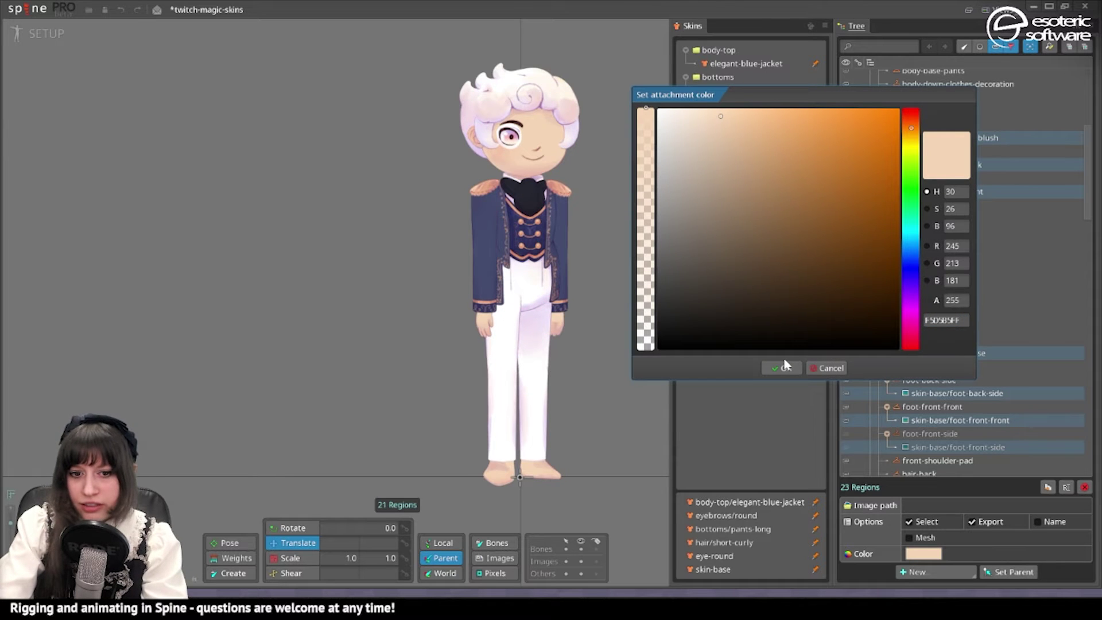
left_click(787, 367)
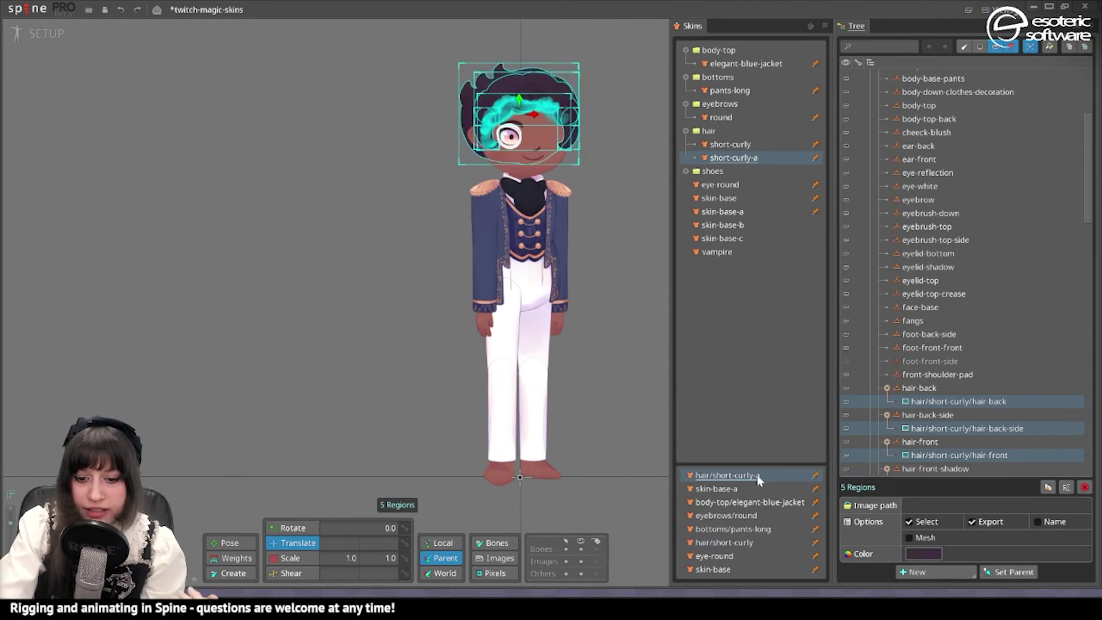
Step: Examine the character's jacket edges, trouser outlines and knee lines up close
scroll(516, 287, "up", 5)
scroll(974, 340, "down", 5)
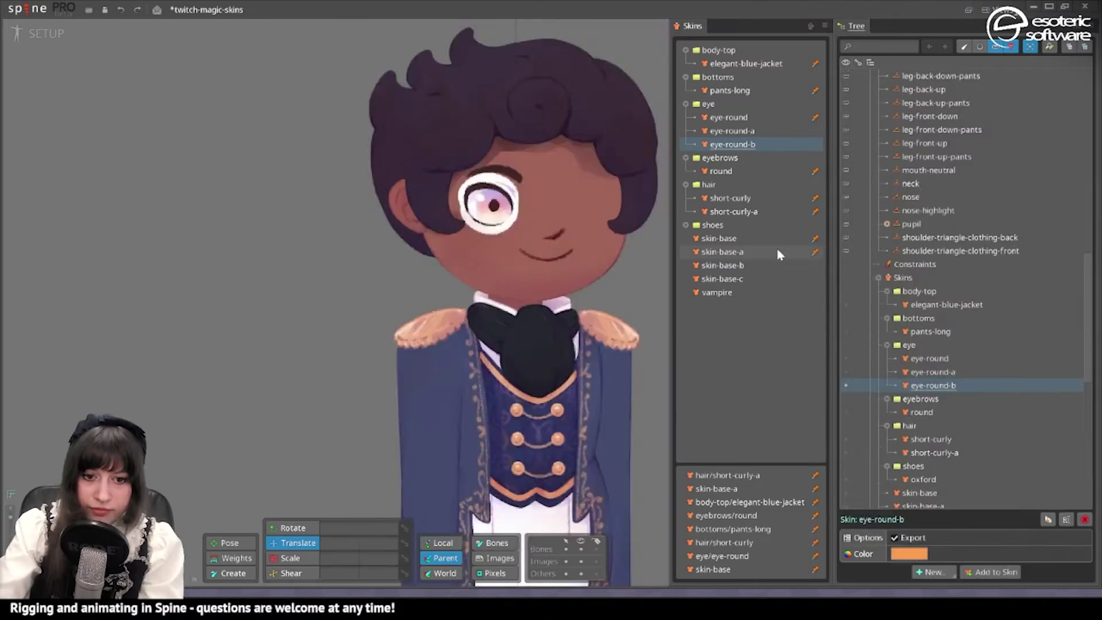
scroll(517, 218, "up", 5)
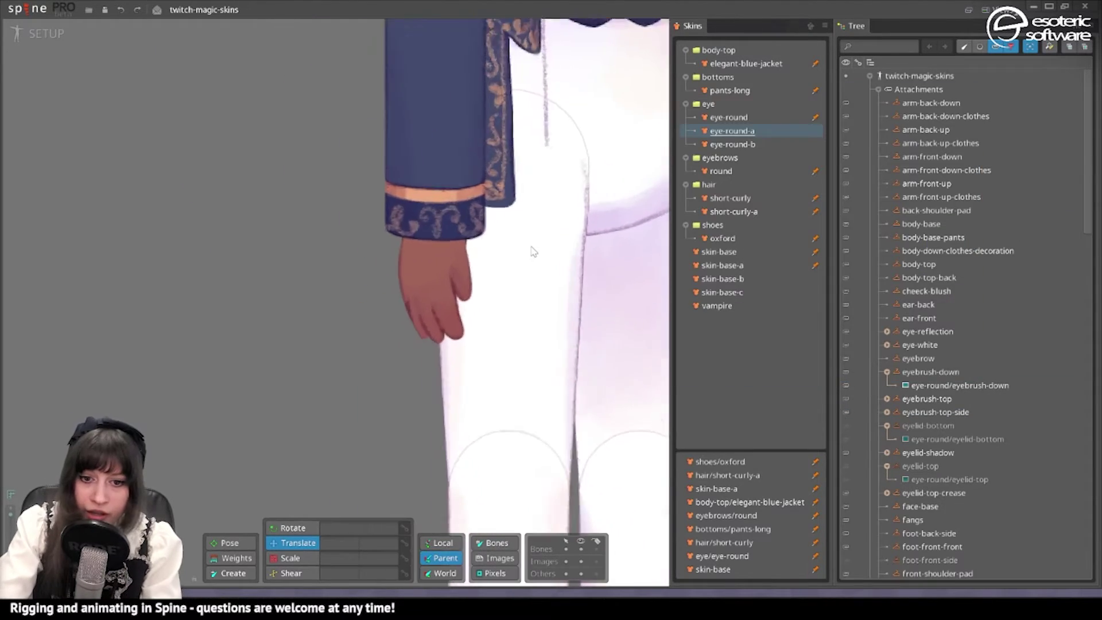
scroll(533, 251, "up", 2)
scroll(579, 488, "up", 6)
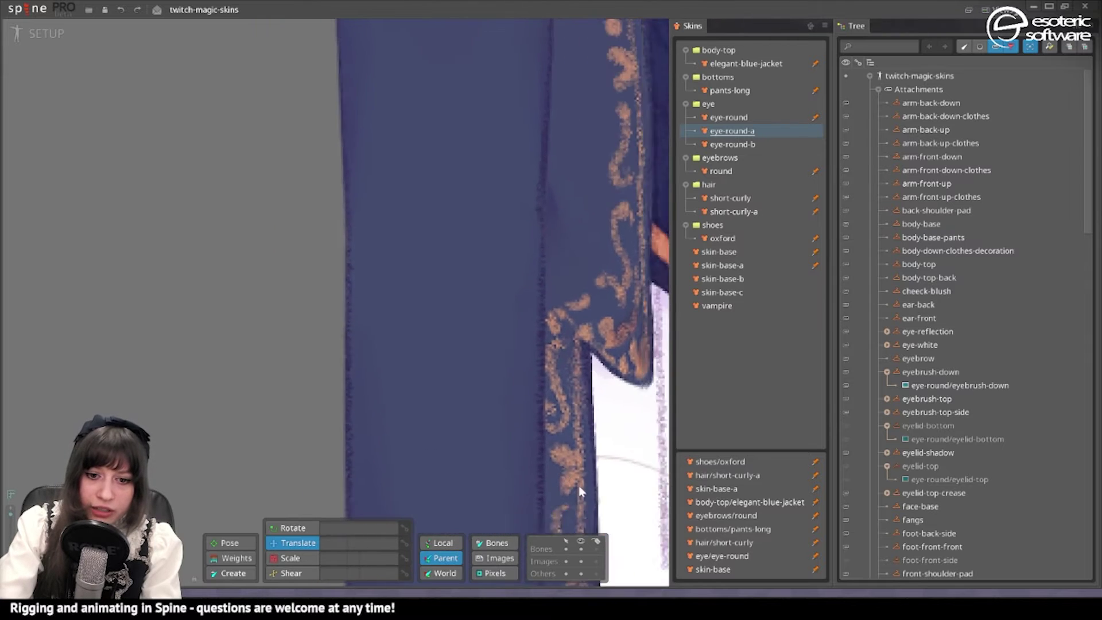
scroll(579, 486, "down", 6)
scroll(534, 287, "up", 6)
scroll(534, 287, "down", 3)
scroll(534, 284, "up", 3)
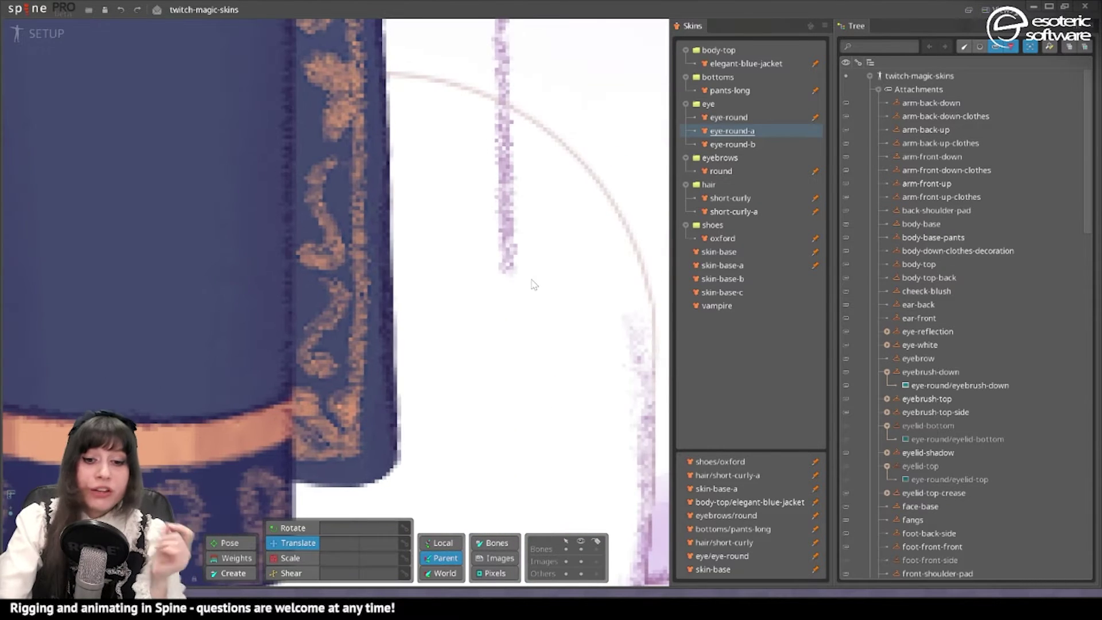
scroll(534, 284, "down", 5)
scroll(507, 343, "down", 2)
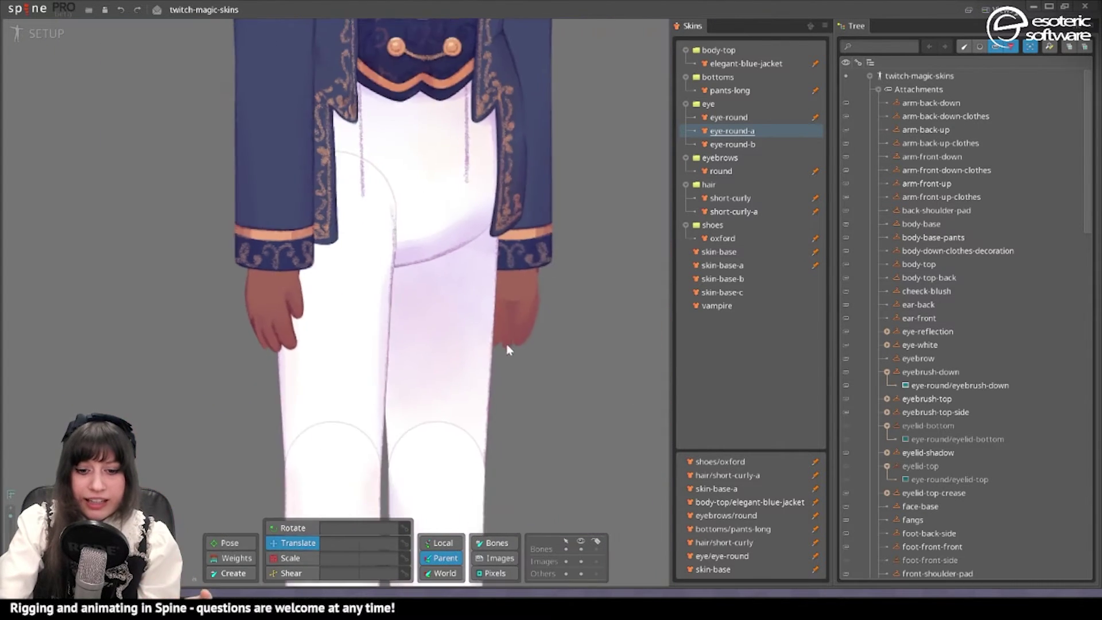
scroll(443, 344, "up", 8)
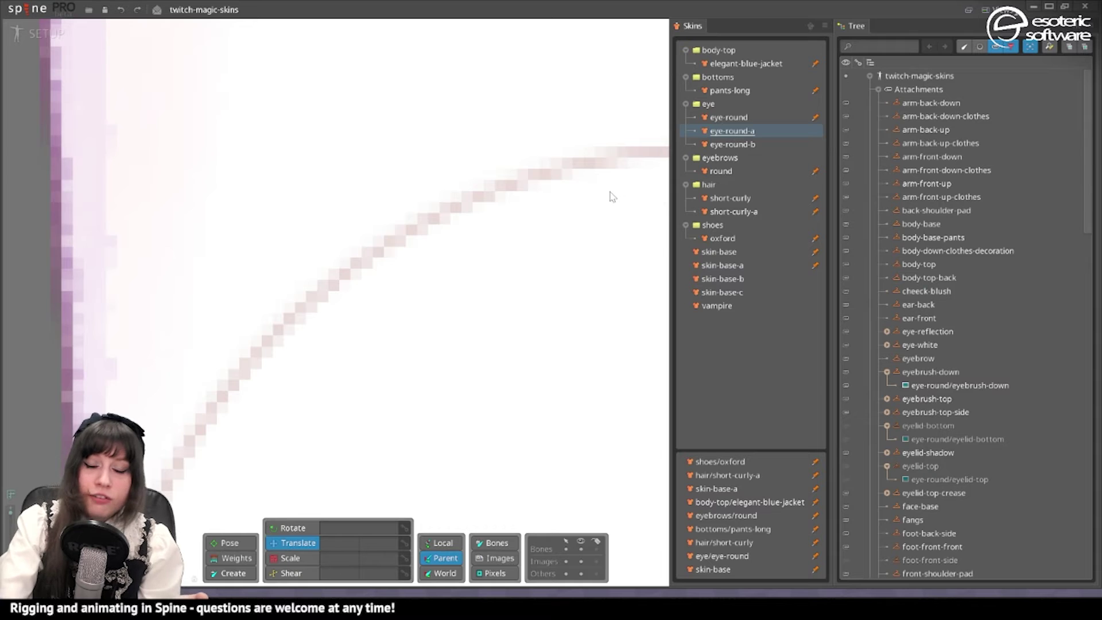
scroll(488, 260, "down", 5)
left_click_drag(404, 294, 631, 215)
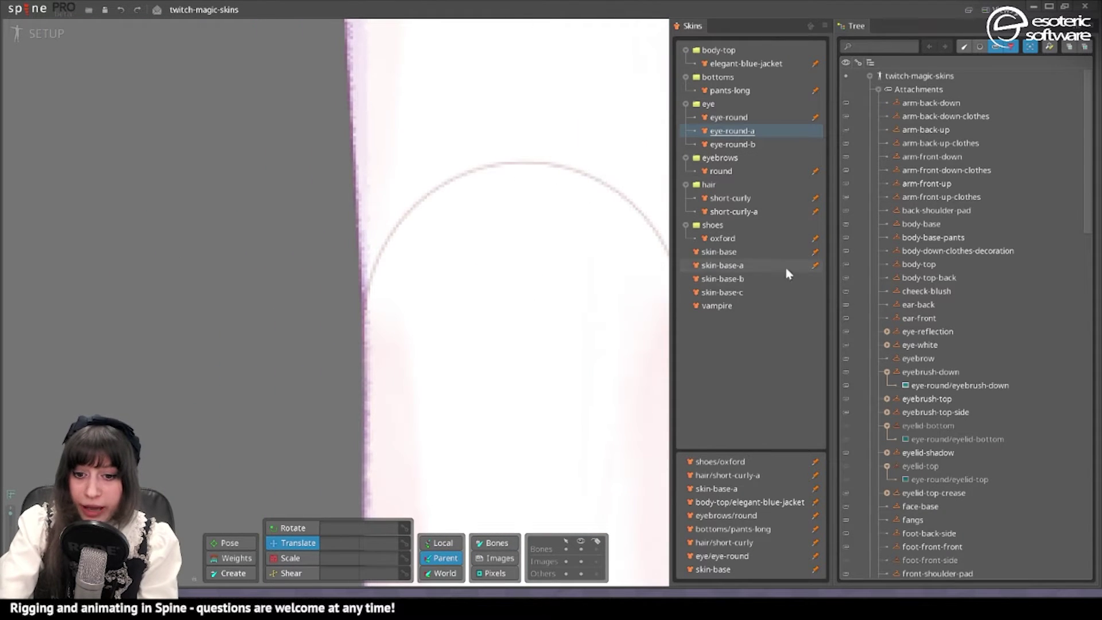
scroll(562, 172, "down", 3)
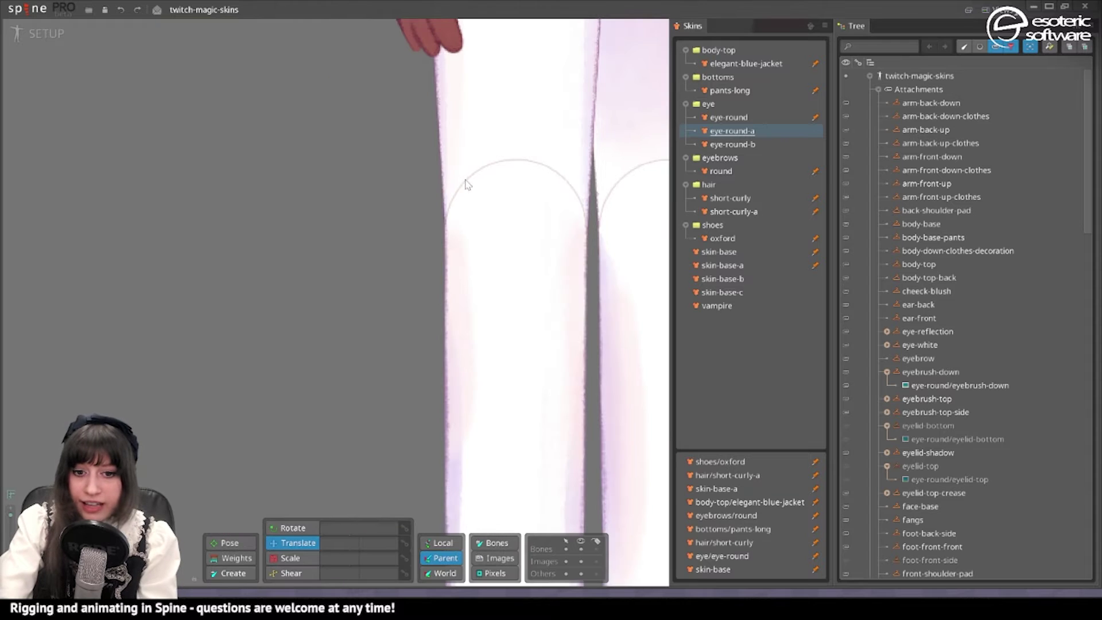
scroll(499, 246, "down", 4)
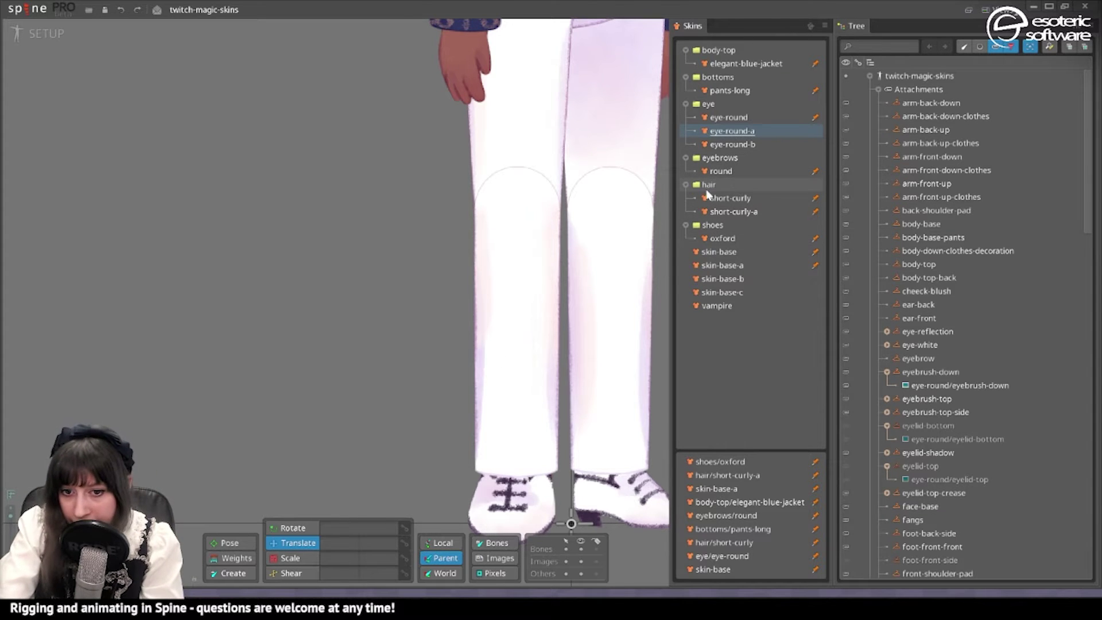
Step: Try to remove the knee outline by adjusting the leg-front-down-pants region, and undo the change
left_click(525, 293)
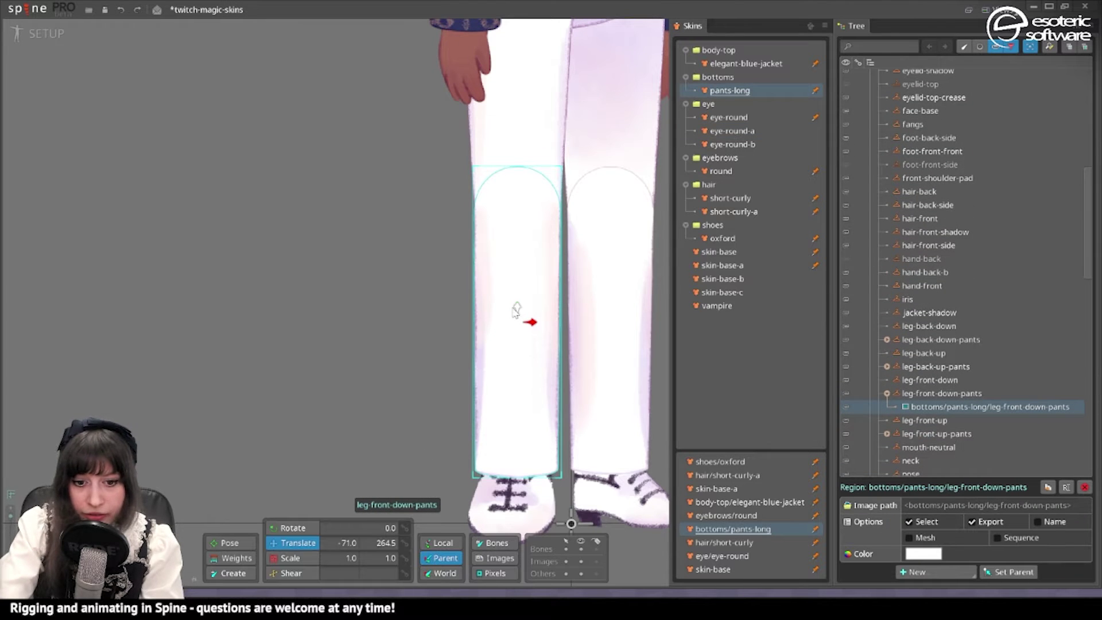
left_click_drag(516, 310, 515, 309)
left_click(369, 389)
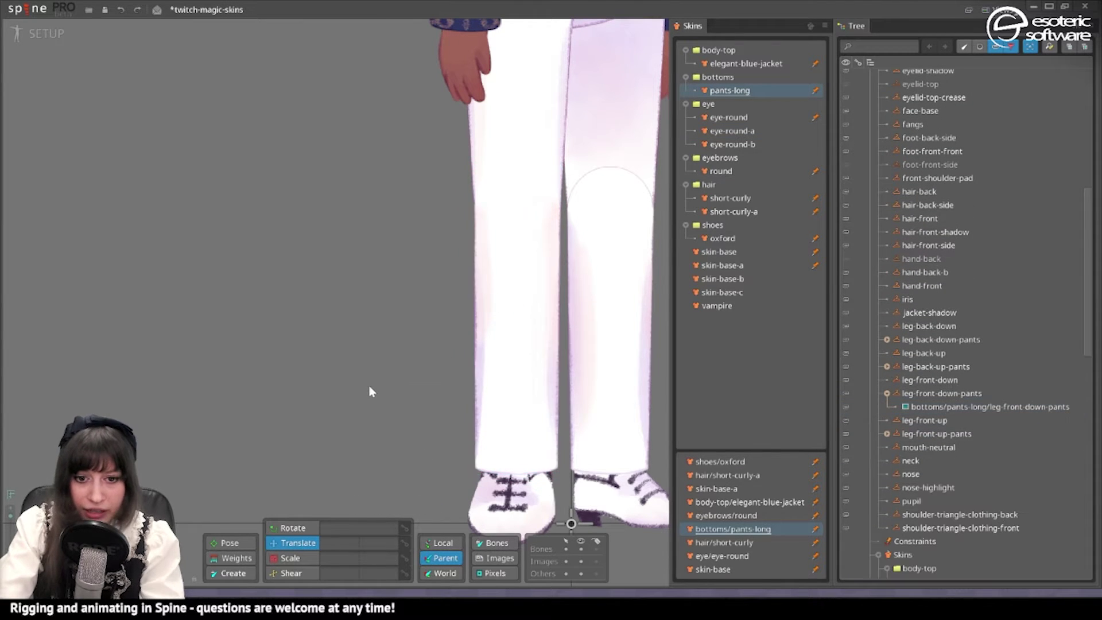
key("ctrl+z")
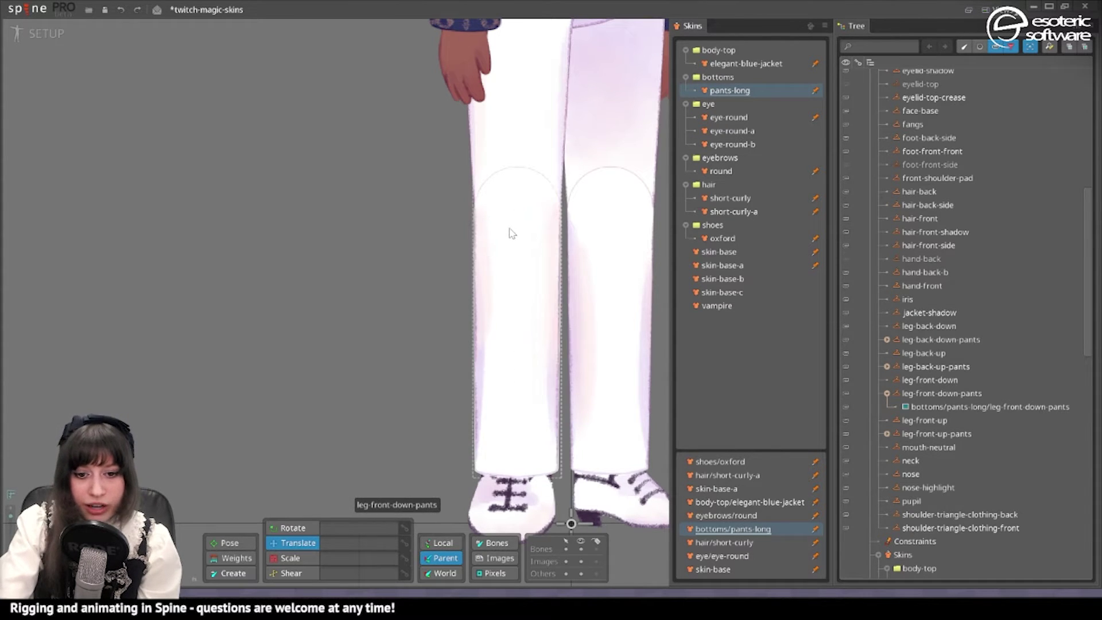
Step: Select the leg-front-up-pants region and examine how it overlaps the lower trouser leg at the knee
scroll(493, 263, "down", 2)
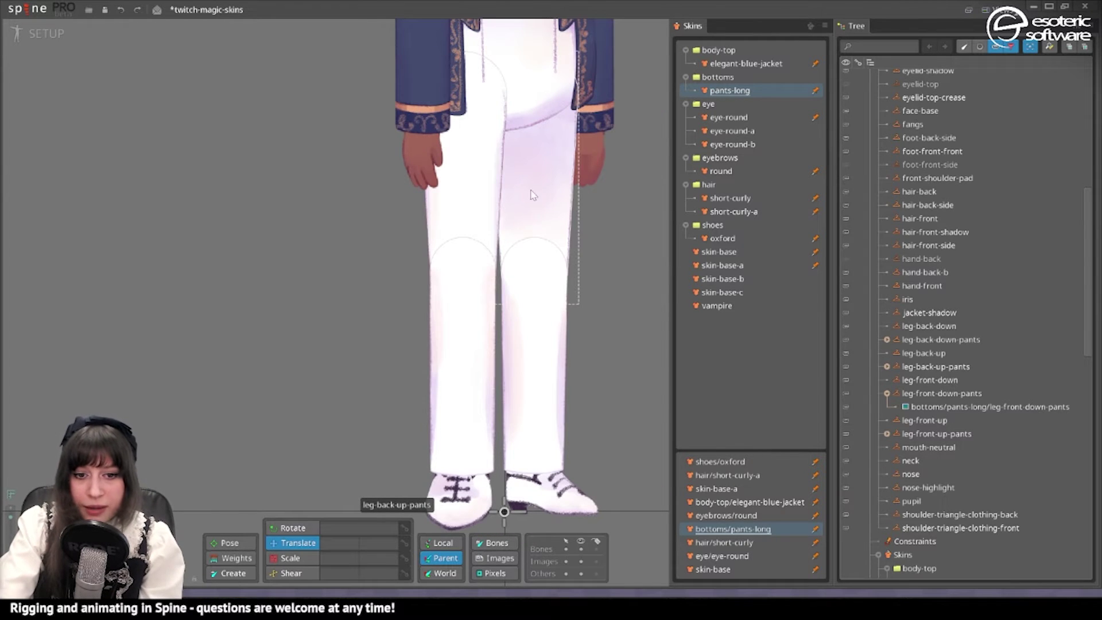
left_click(464, 219)
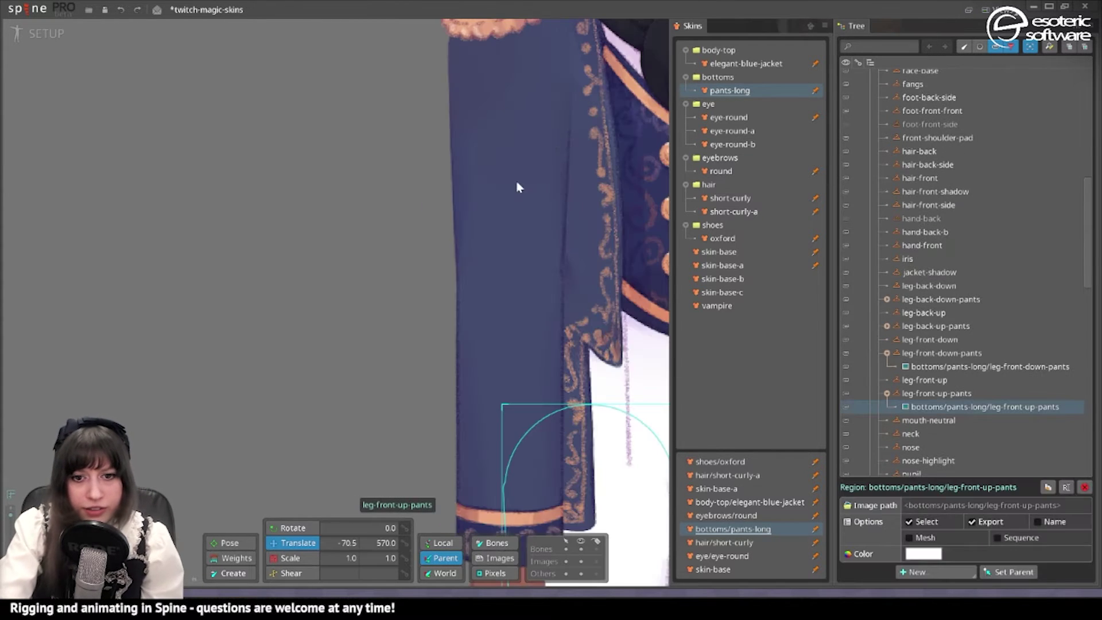
scroll(517, 183, "up", 1)
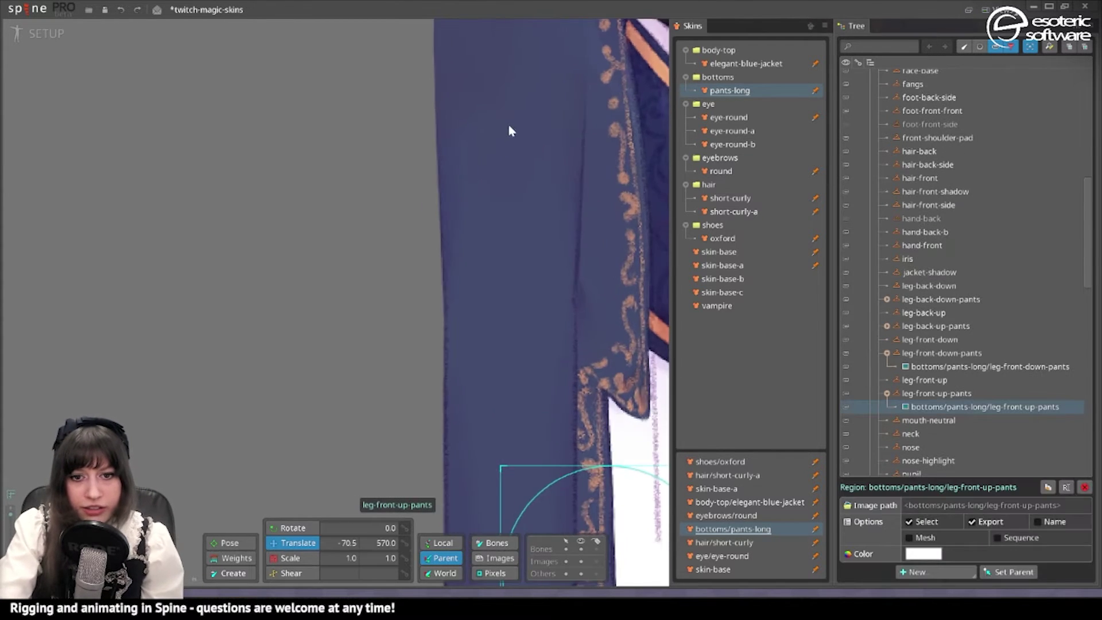
left_click_drag(569, 78, 519, 346)
left_click_drag(554, 488, 475, 59)
left_click_drag(523, 525, 519, 360)
left_click_drag(521, 426, 556, 133)
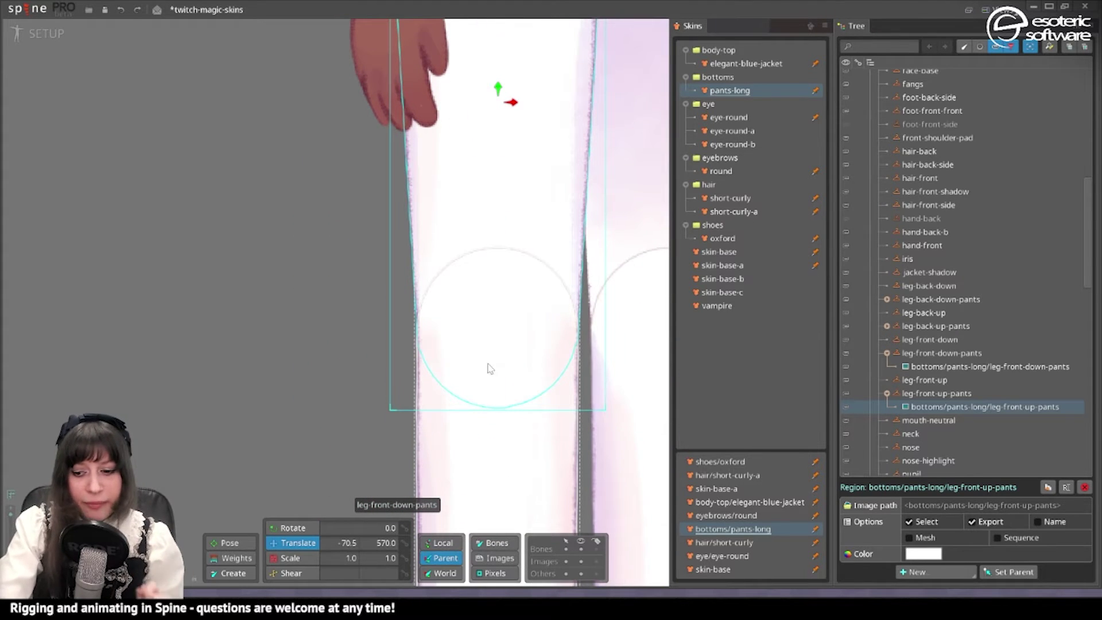
scroll(488, 368, "down", 3)
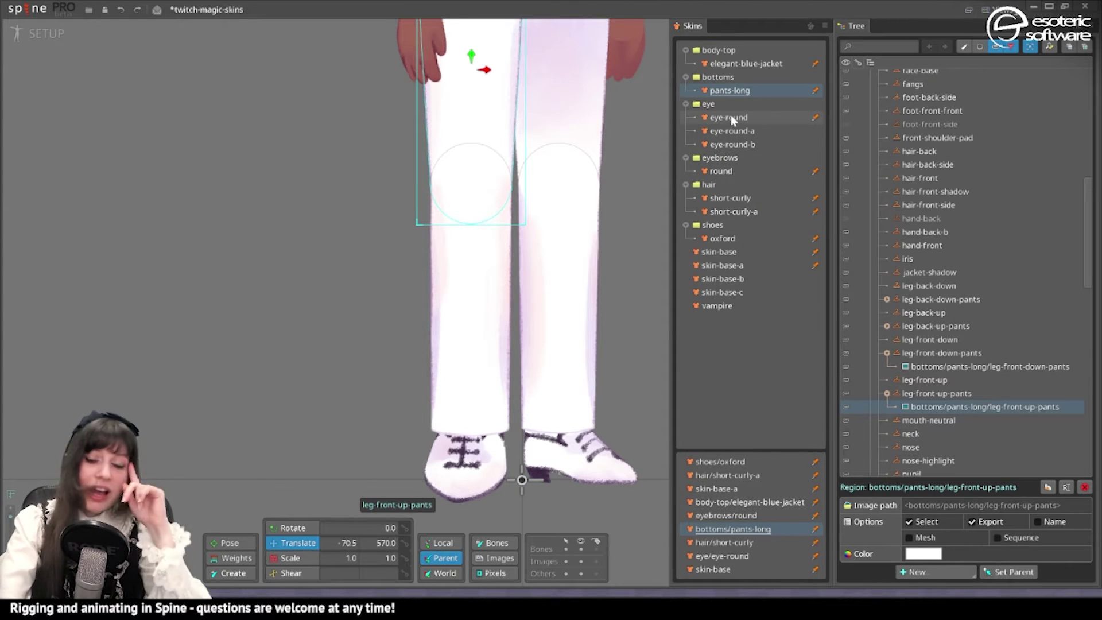
Step: Activate the skin-base skin and look through its attachments in the tree
left_click(724, 253)
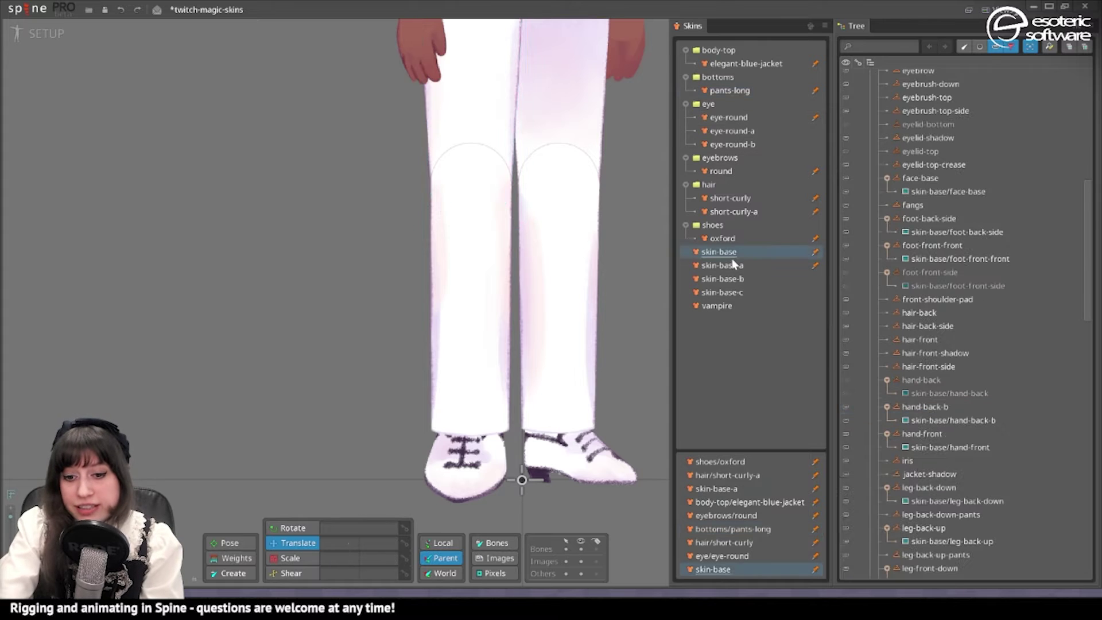
scroll(918, 321, "up", 3)
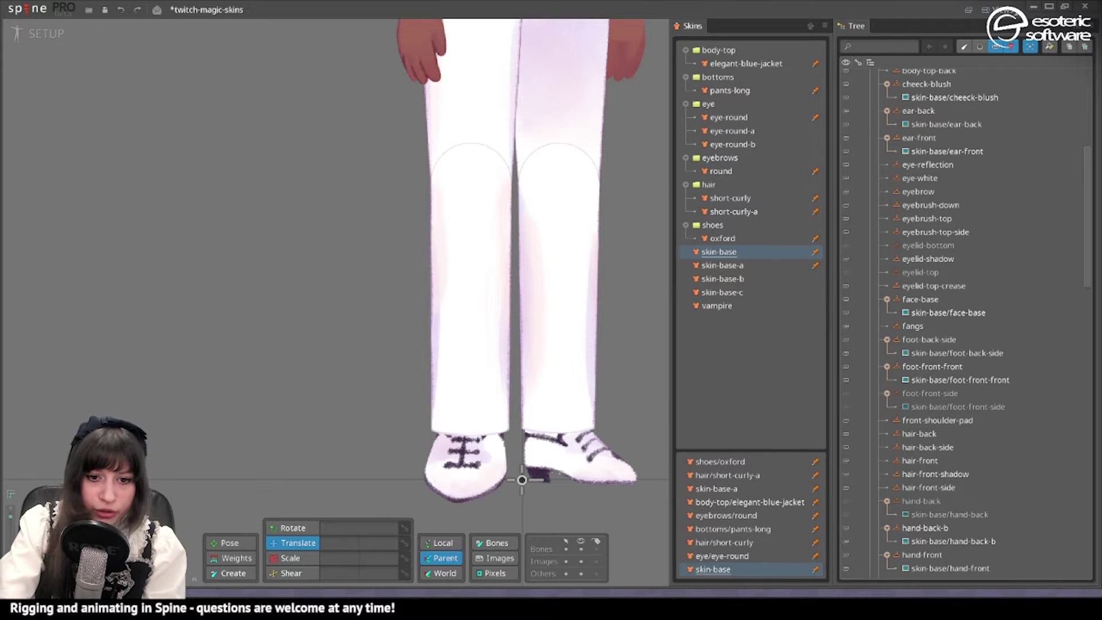
Step: Switch to Photoshop, convert the white Background of Untitled-1 into a regular layer, hide it, and check empty.png in the images folder
key("alt+Tab")
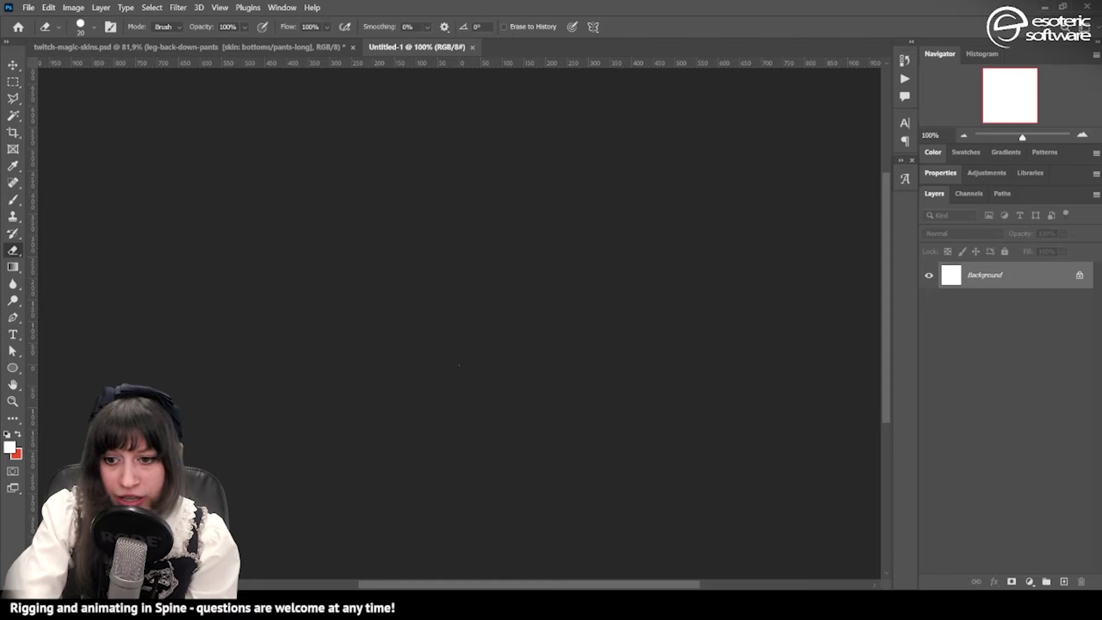
double_click(985, 275)
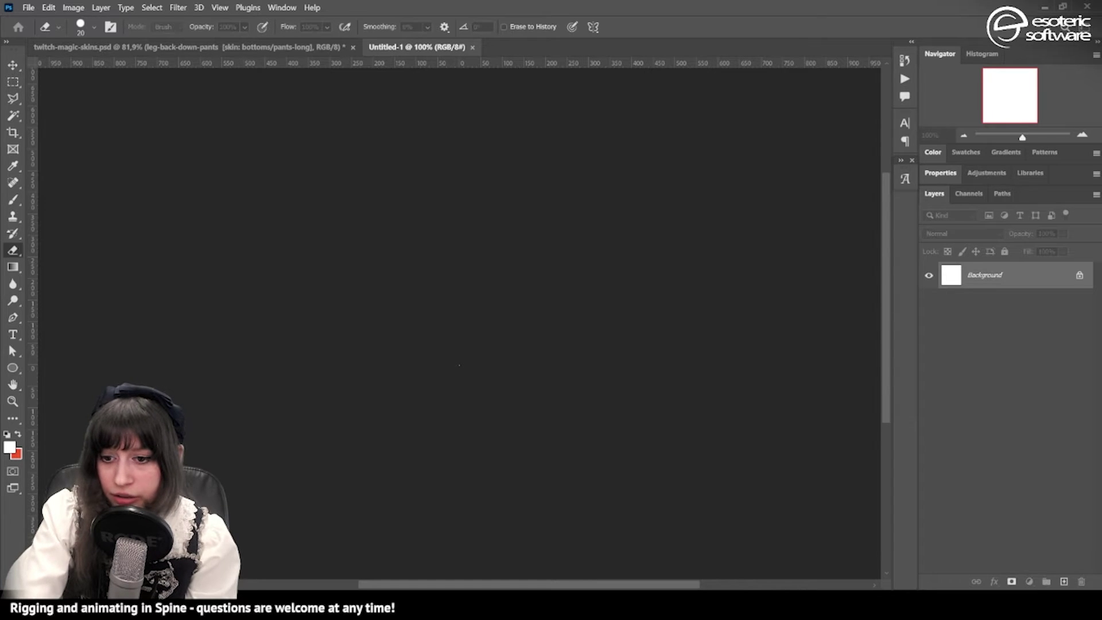
key("Return")
left_click(929, 276)
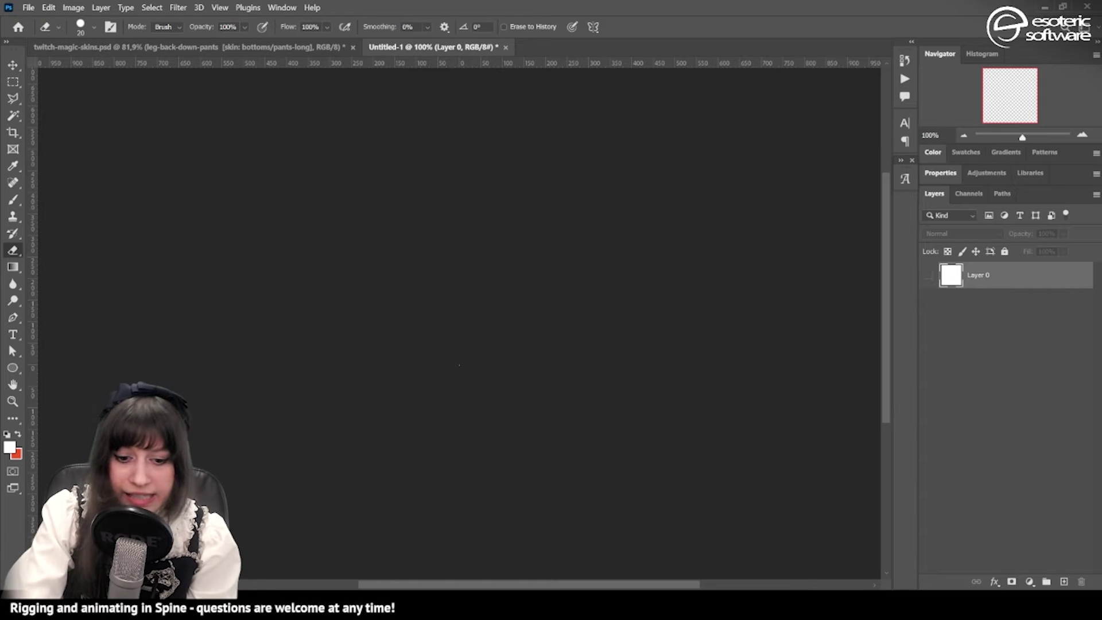
key("alt+Tab")
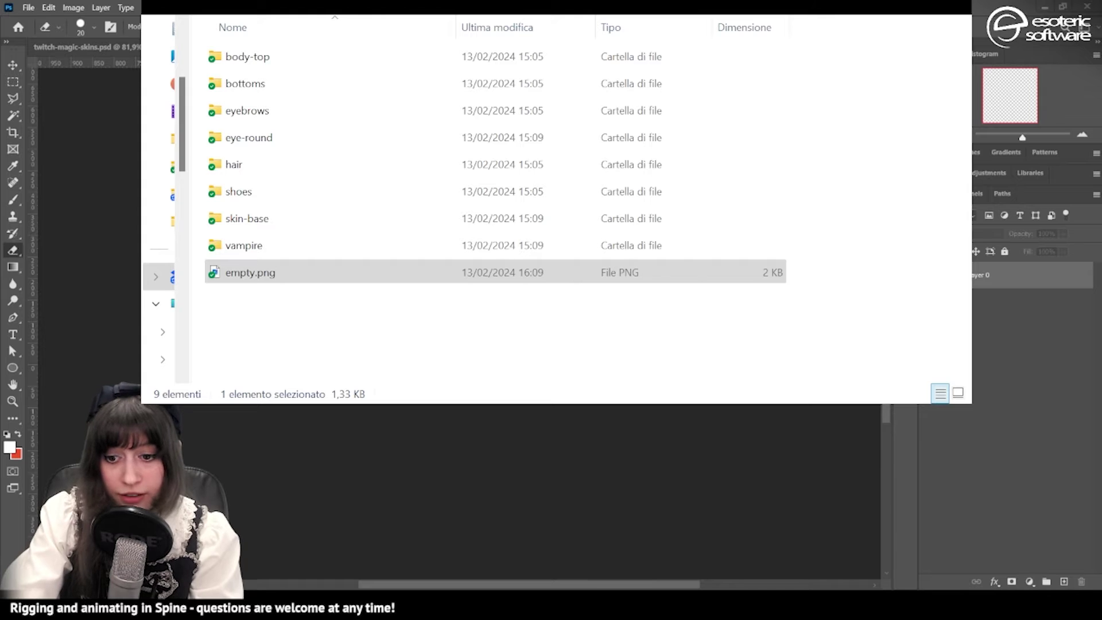
Step: Return to Spine, select the image named empty in the project's Images, and bring the jacket and upper trousers into view
key("alt+Tab")
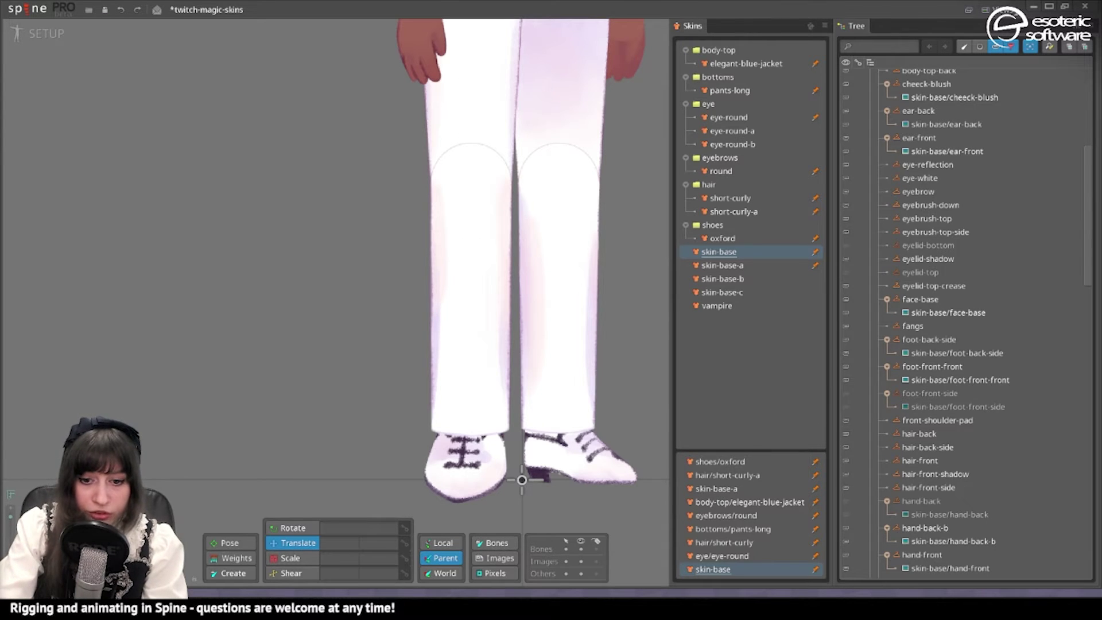
scroll(985, 443, "down", 15)
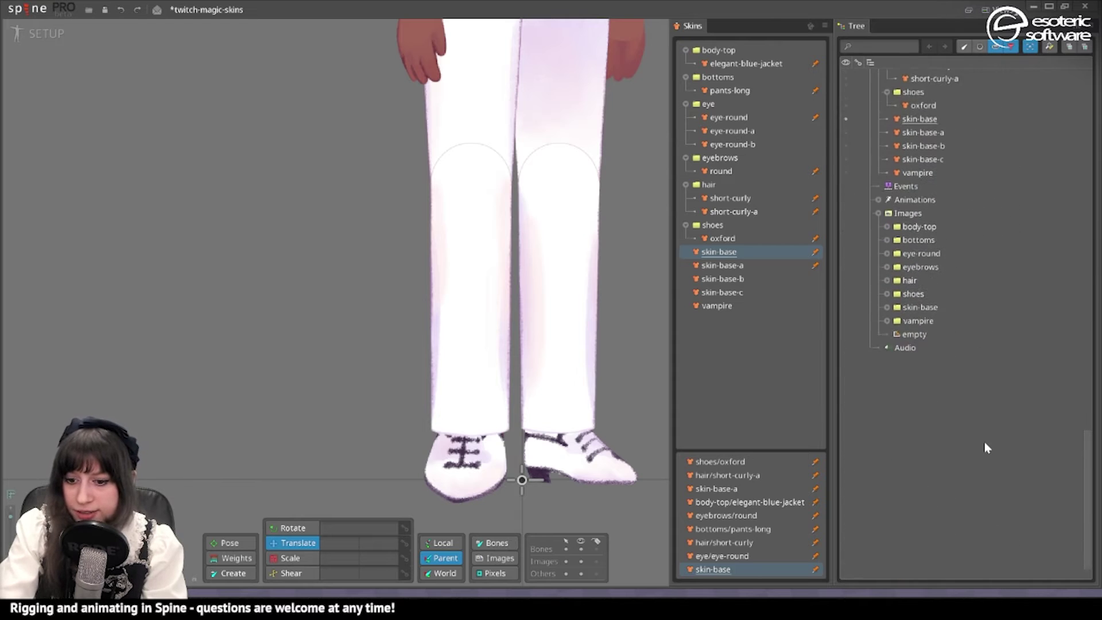
left_click(970, 334)
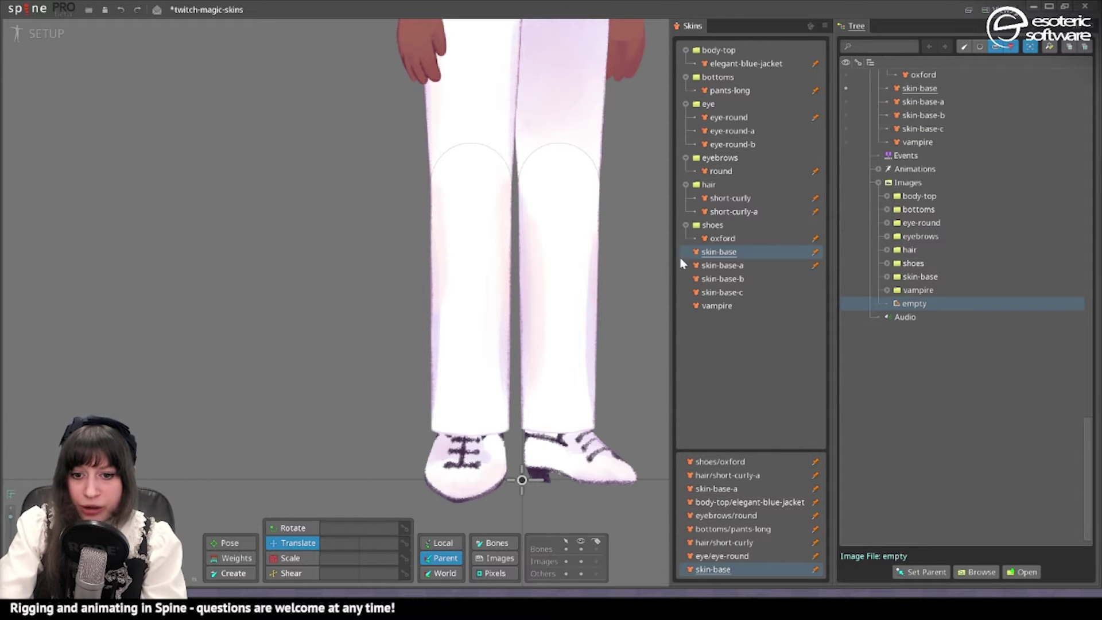
left_click_drag(592, 207, 607, 361)
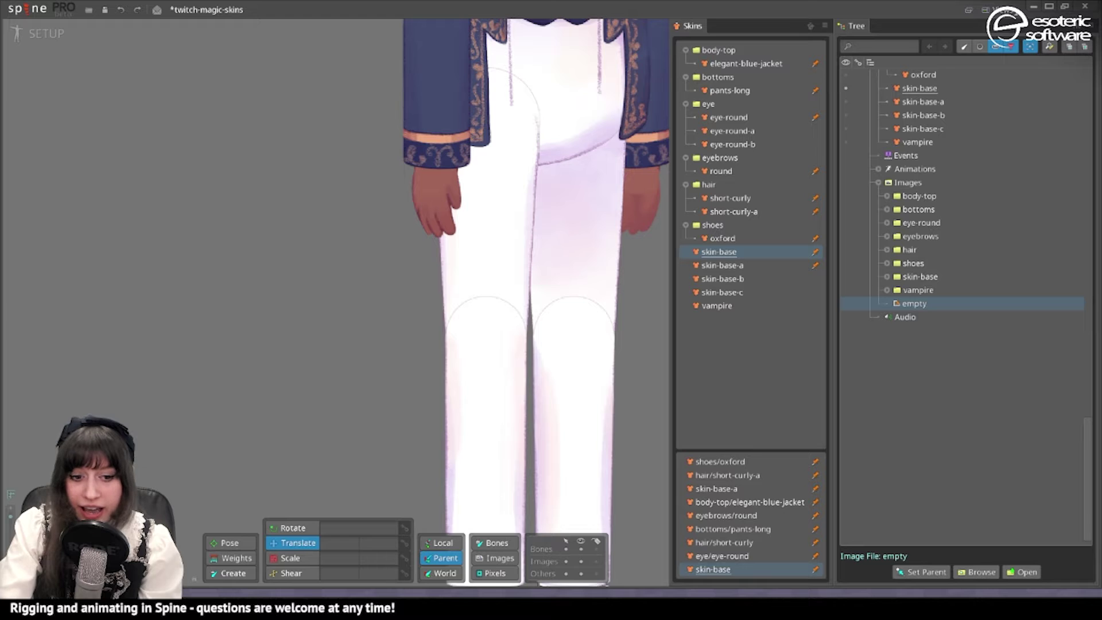
left_click_drag(412, 179, 428, 237)
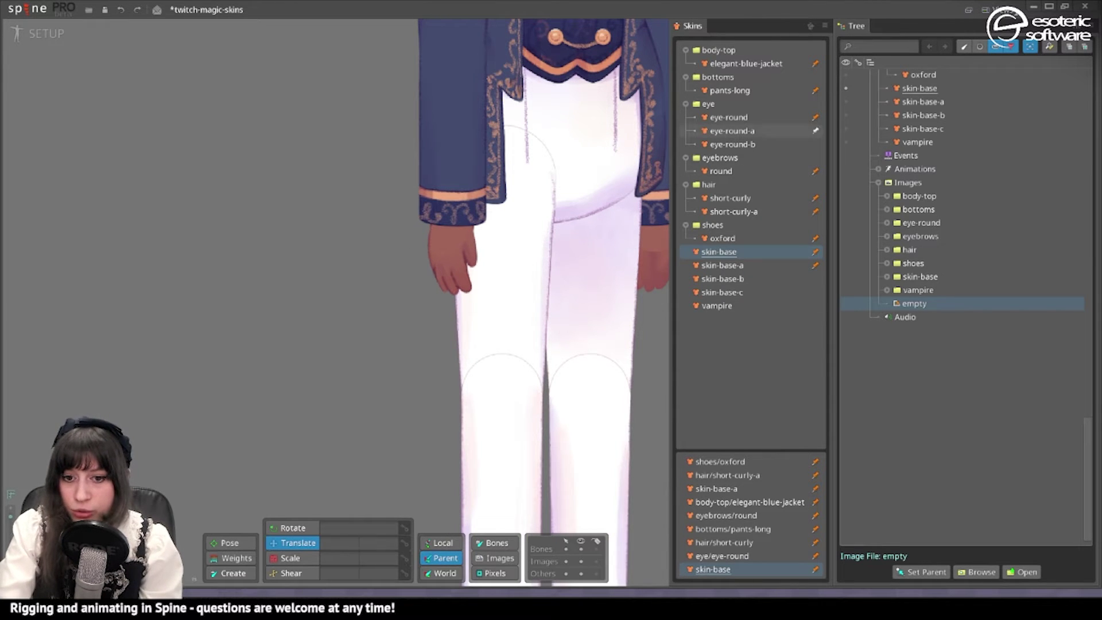
Step: Activate the skin-base-a skin and select its leg-front-up region
left_click(731, 91)
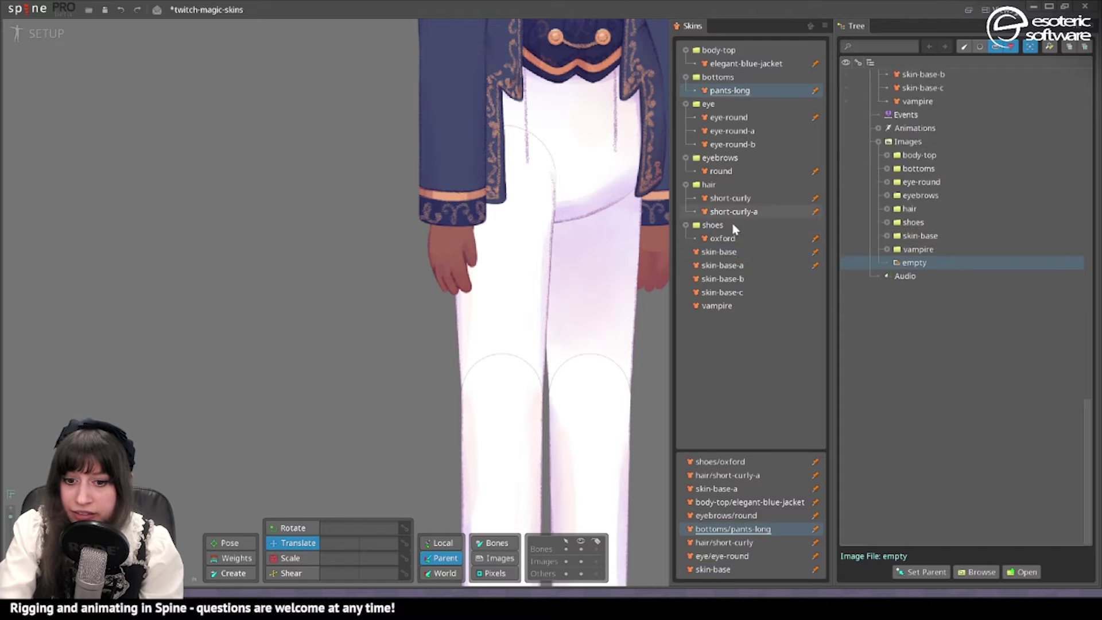
left_click(733, 253)
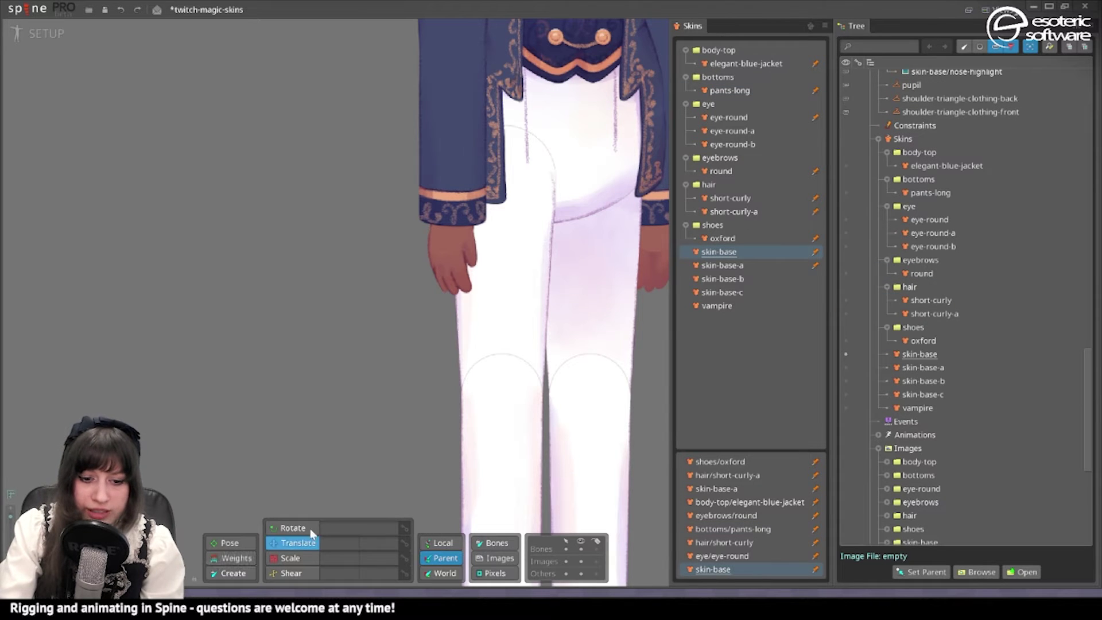
left_click(750, 266)
left_click(516, 322)
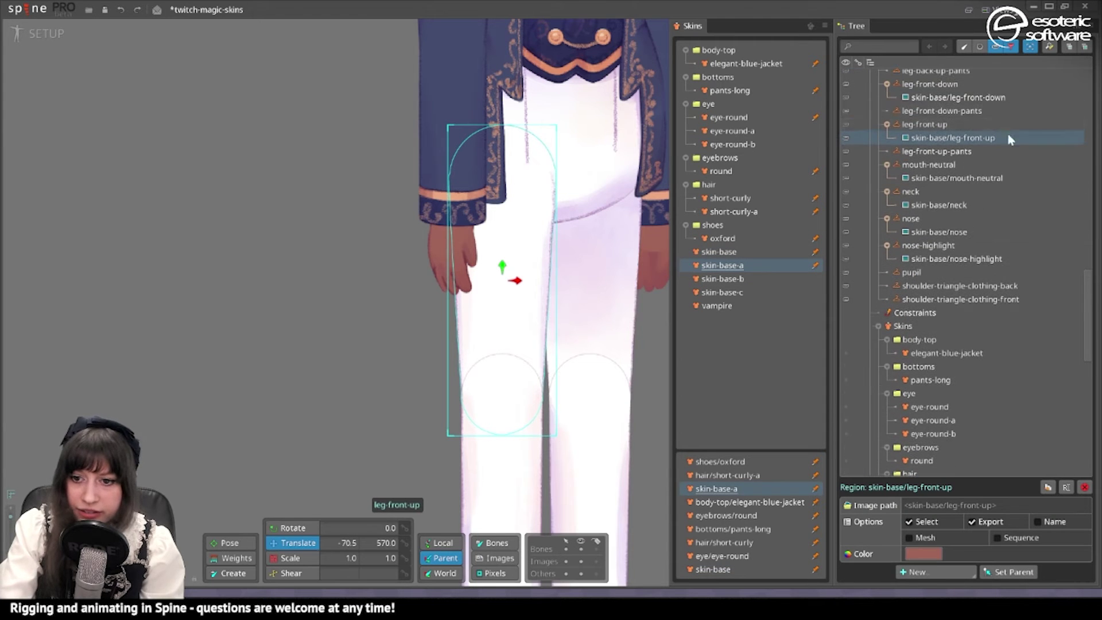
Step: Collapse and reopen the Attachments branch so only the slot placeholders are listed, down to the leg entries
scroll(976, 247, "up", 8)
scroll(1022, 253, "up", 12)
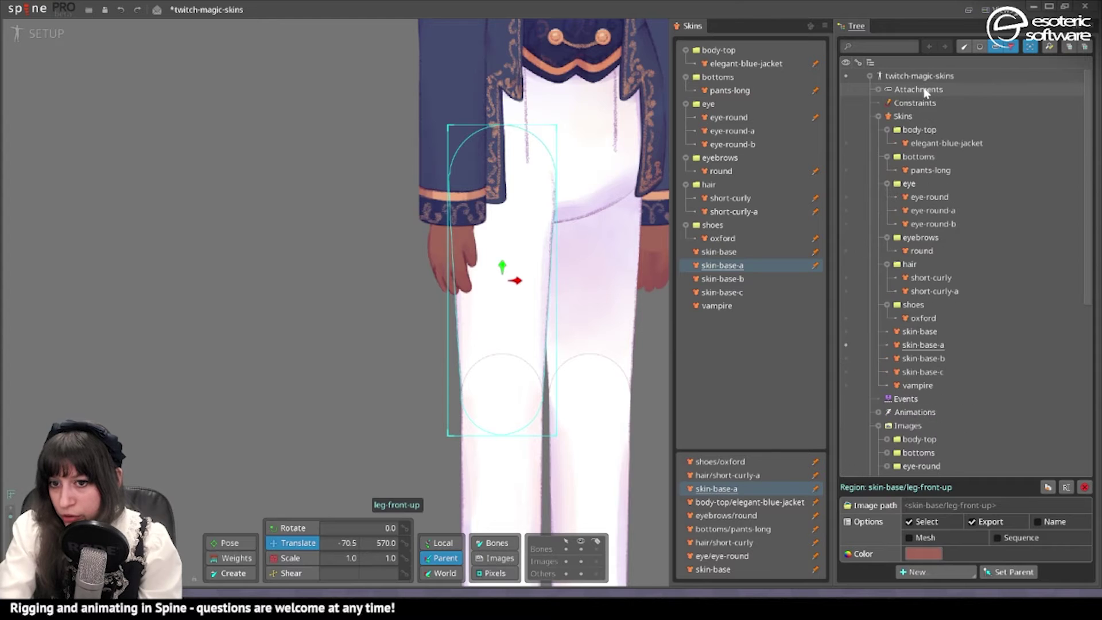
left_click(879, 90)
left_click(879, 90)
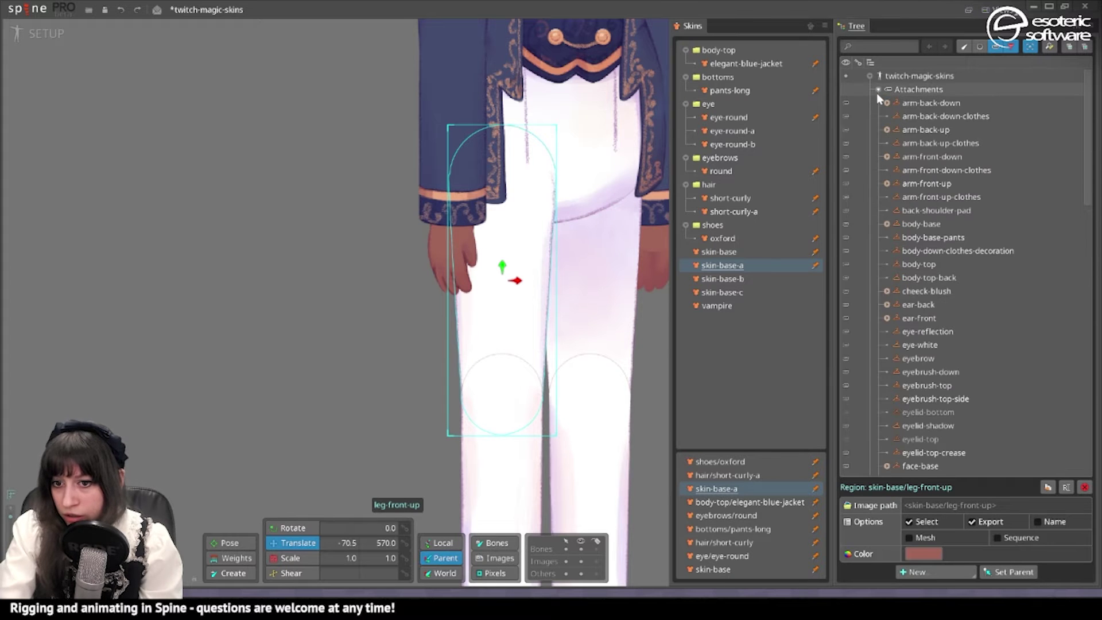
scroll(863, 263, "down", 10)
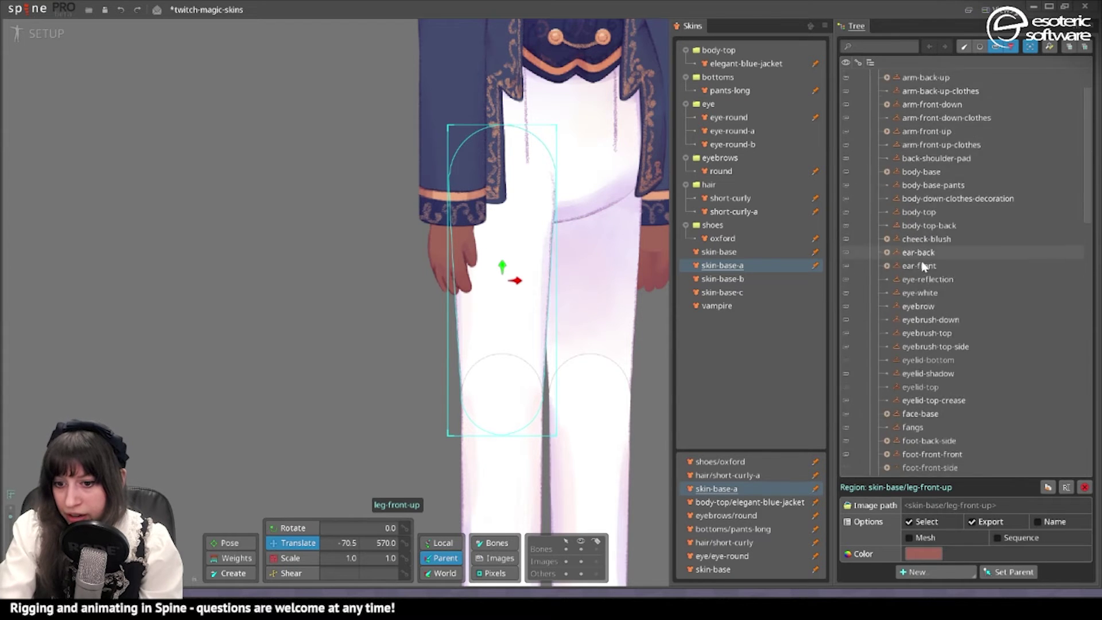
Step: Reveal the remaining leg regions of skin-base-a in the tree and select the leg-back-down placeholder
left_click(579, 330)
left_click(518, 486)
left_click(566, 486)
scroll(564, 463, "down", 1)
scroll(563, 464, "down", 2)
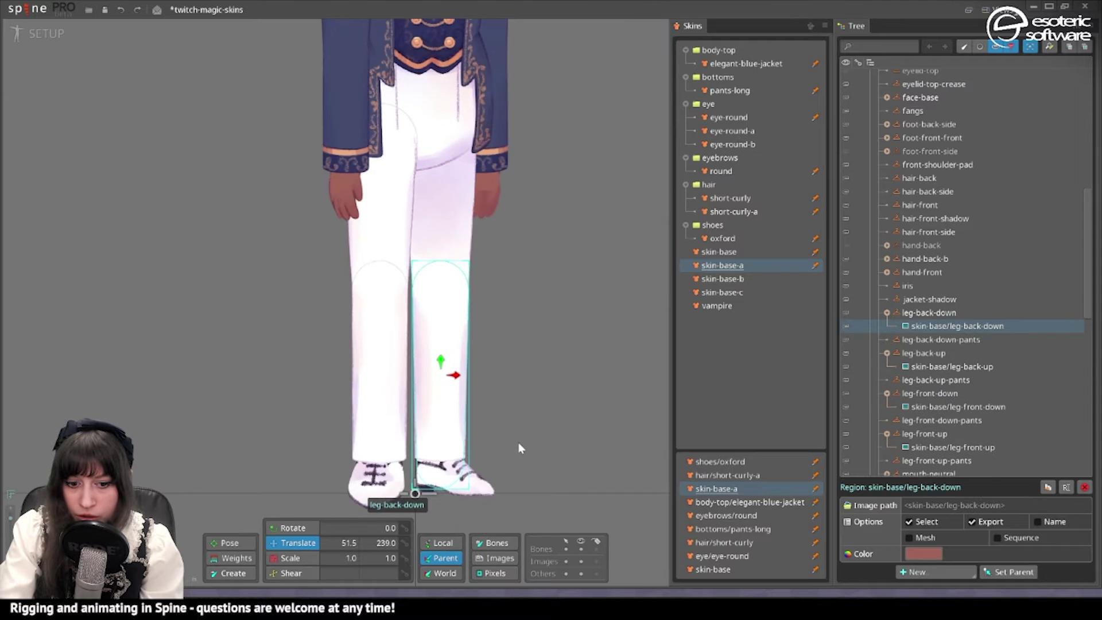
left_click_drag(519, 445, 669, 488)
left_click(905, 315)
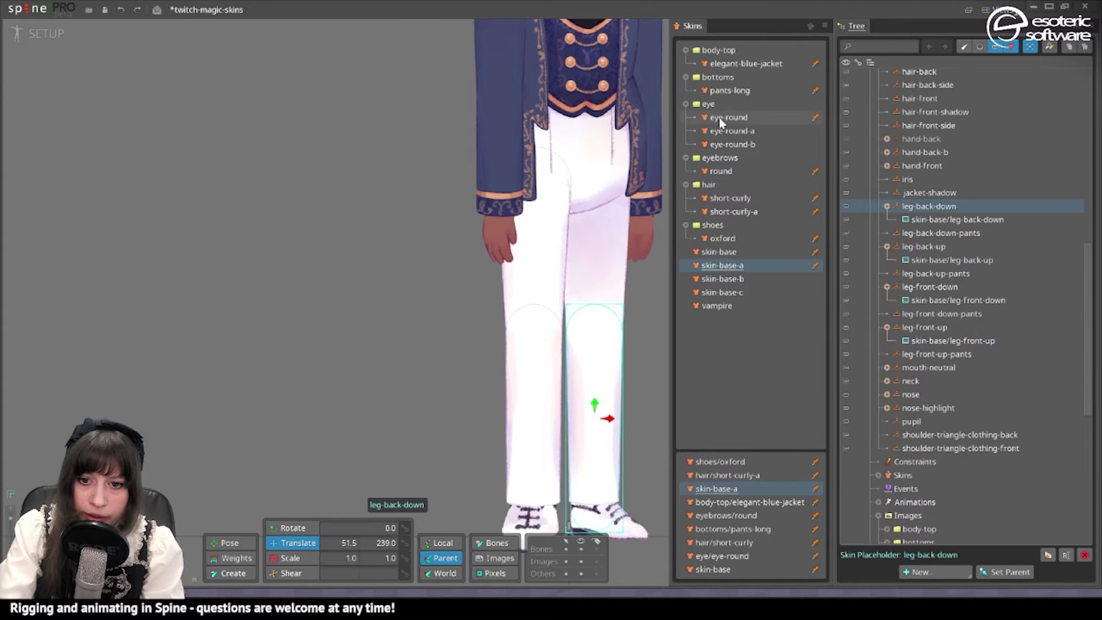
Step: Activate the pants-long skin and add the empty image to its leg-back-down placeholder
left_click(728, 91)
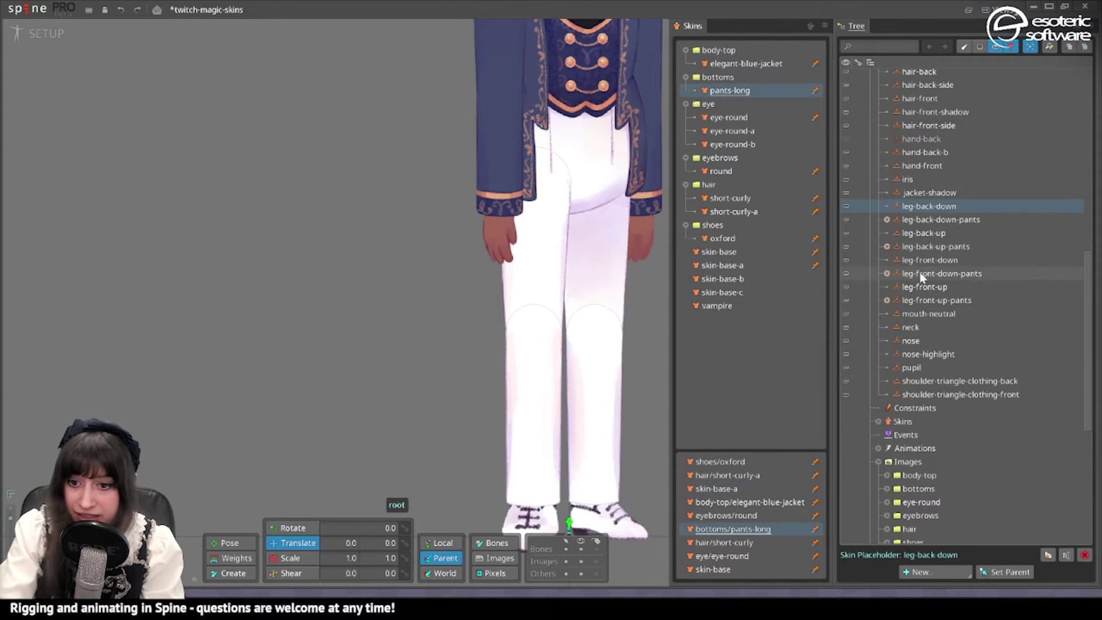
scroll(964, 409, "down", 3)
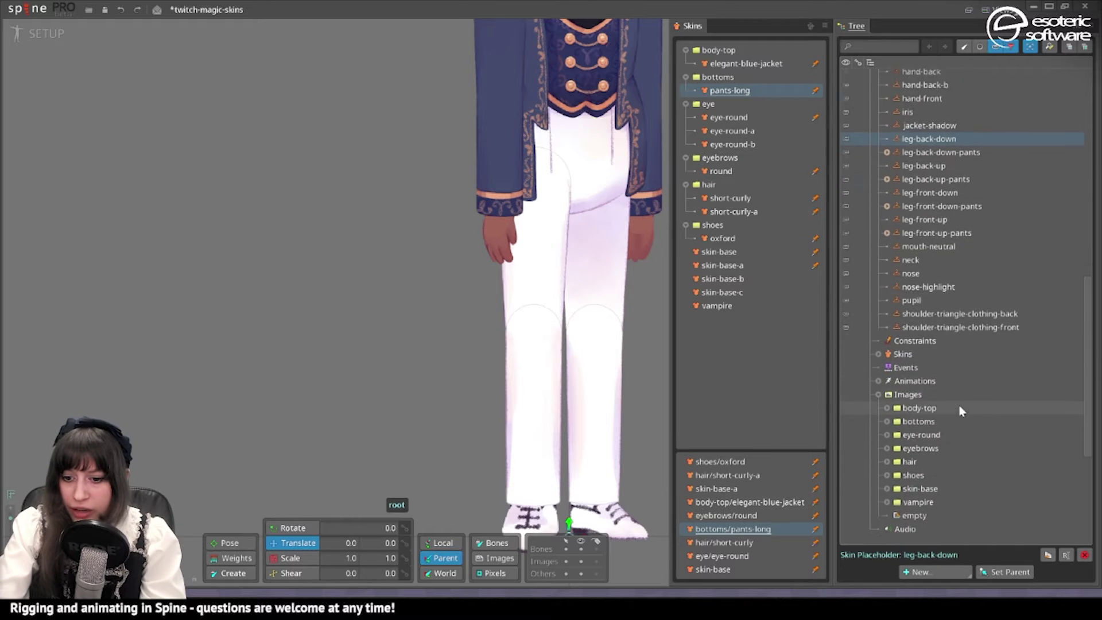
left_click_drag(904, 464, 920, 85)
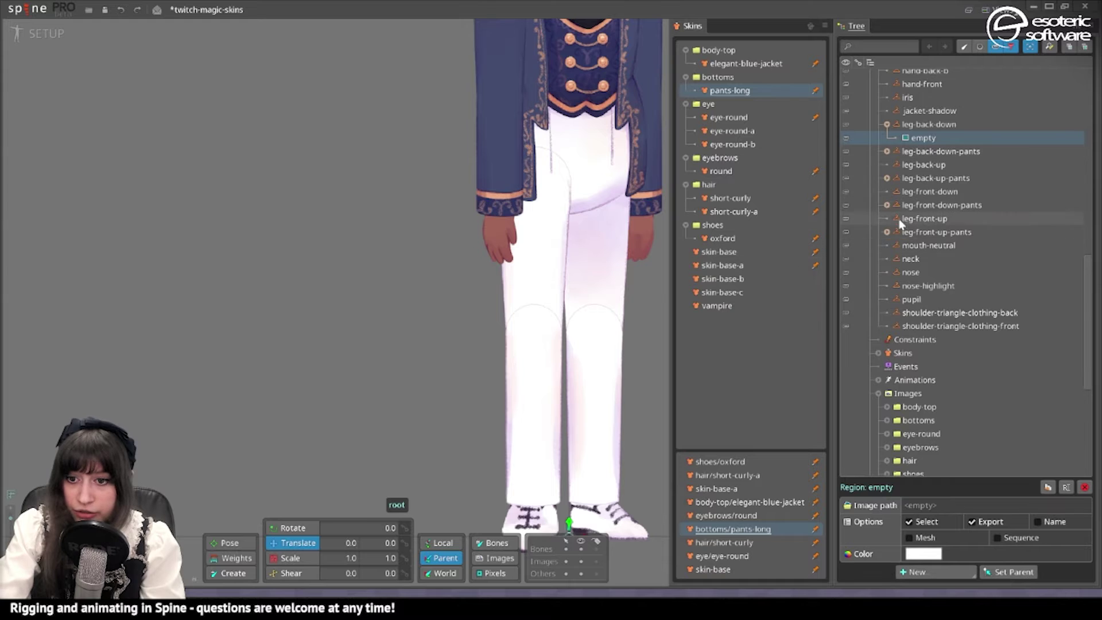
Step: Add the empty image to the leg-back-up and leg-front-up placeholders of pants-long
scroll(922, 229, "up", 1)
scroll(944, 411, "down", 3)
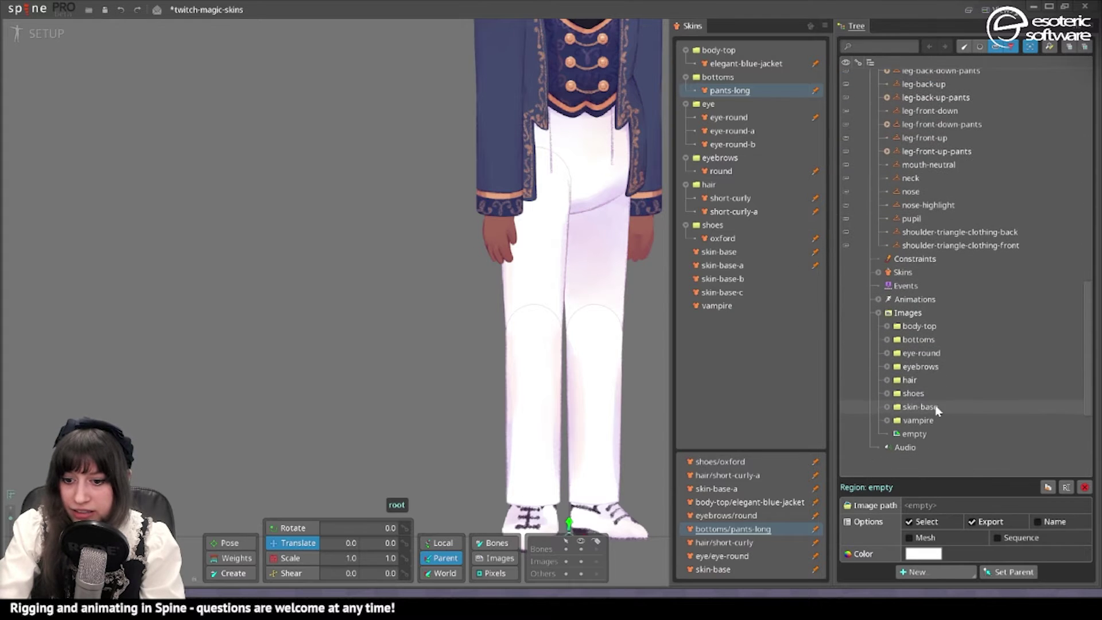
left_click_drag(917, 433, 914, 169)
scroll(912, 287, "down", 2)
scroll(904, 404, "down", 1)
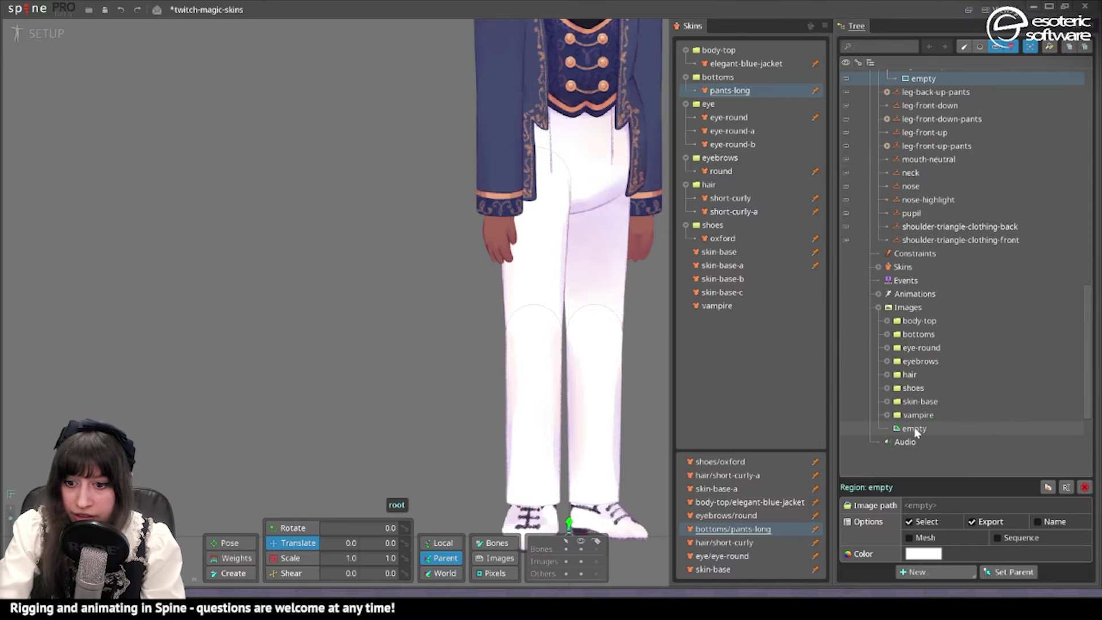
left_click_drag(913, 428, 902, 134)
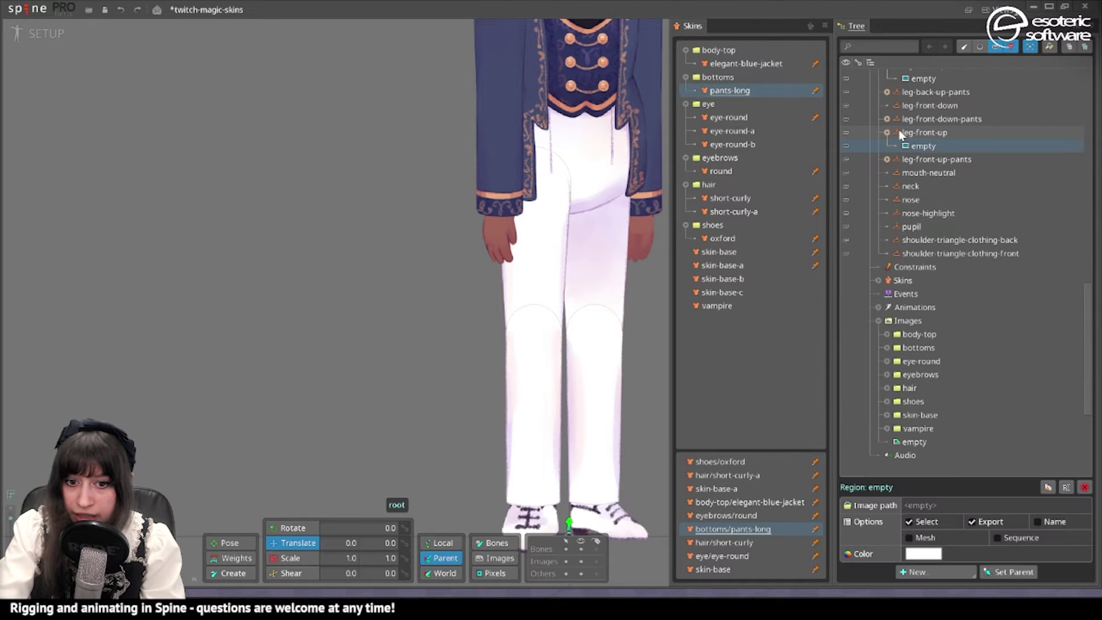
Step: Move bottoms/pants-long to the first place among the pinned skins, above shoes/oxford
mouse_move(925, 445)
left_mouse_down()
mouse_move(890, 264)
mouse_move(942, 423)
mouse_move(918, 442)
left_mouse_up()
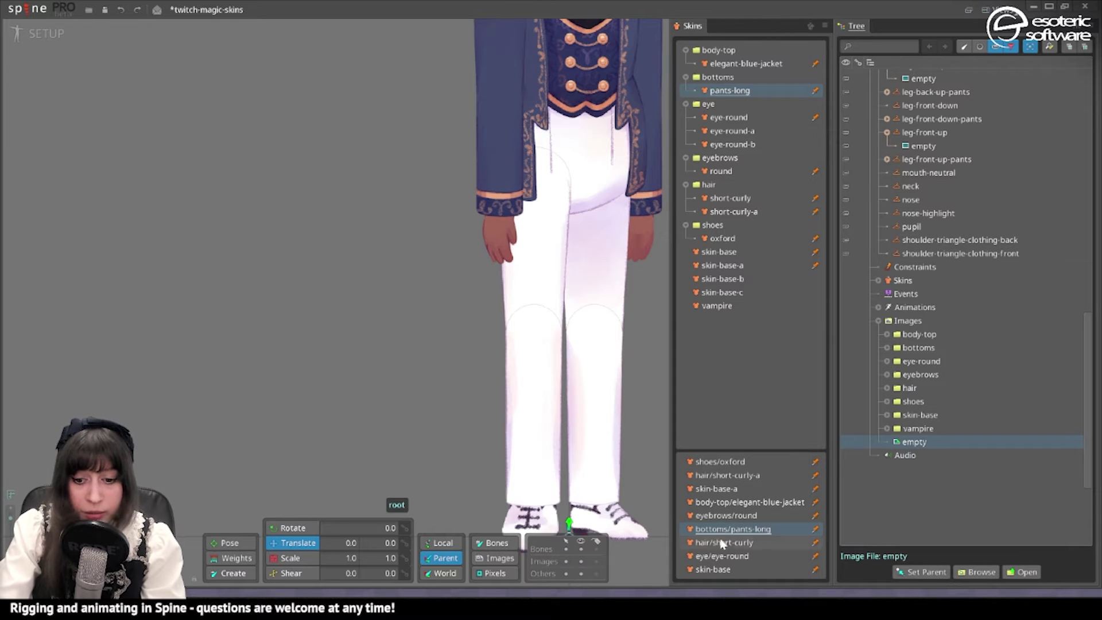
left_click_drag(722, 534, 710, 459)
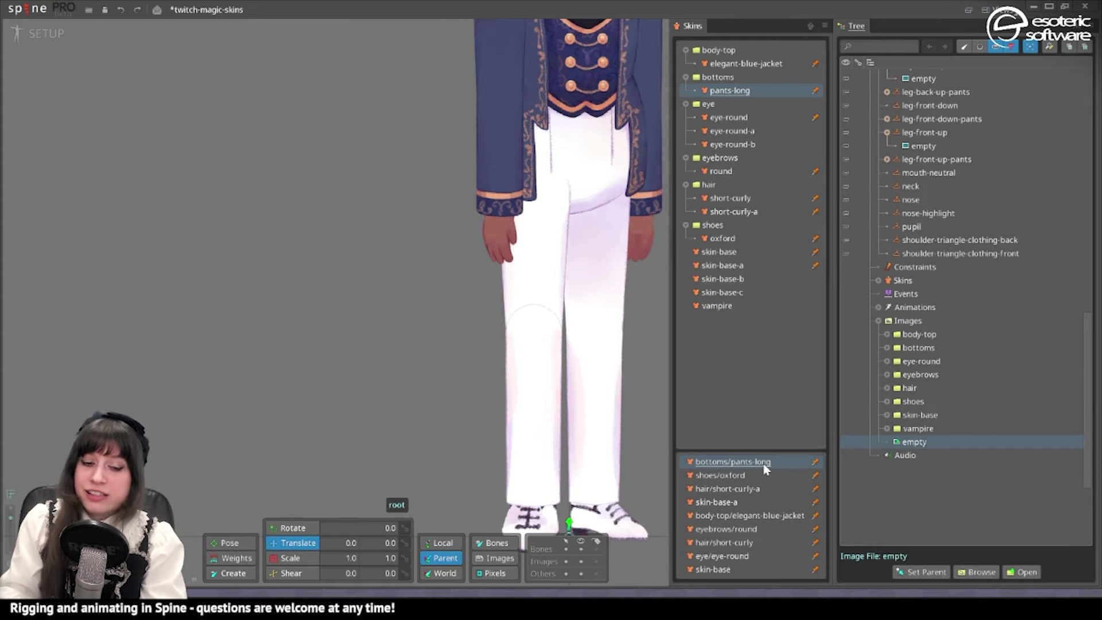
Step: Compare the attachments under the leg placeholders in skin-base and pants-long, starting with leg-back-down
scroll(899, 248, "up", 5)
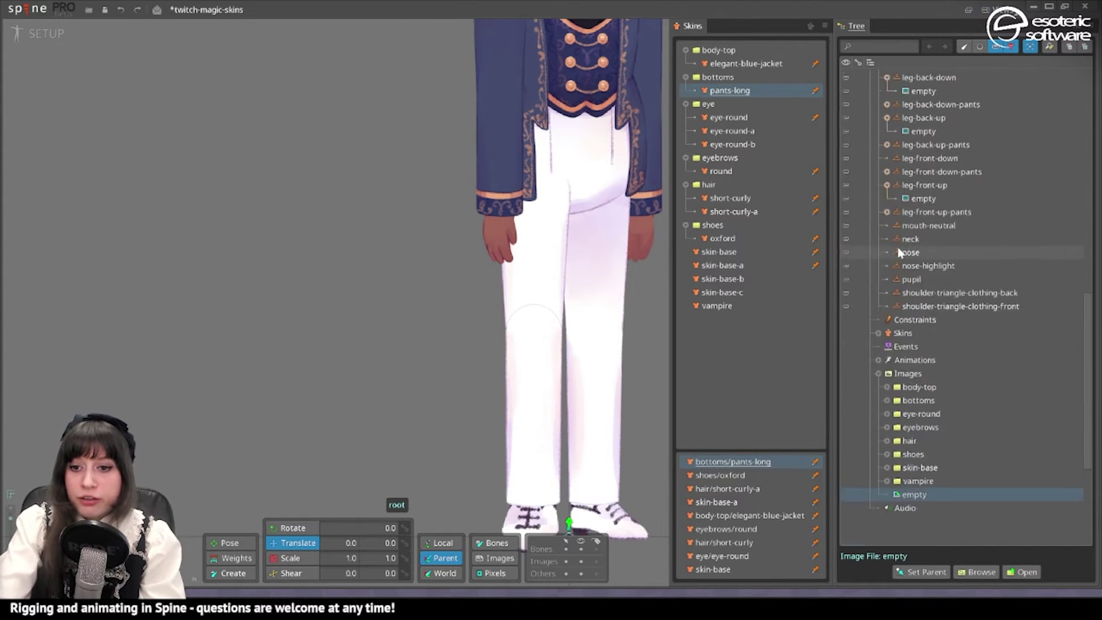
left_click(889, 239)
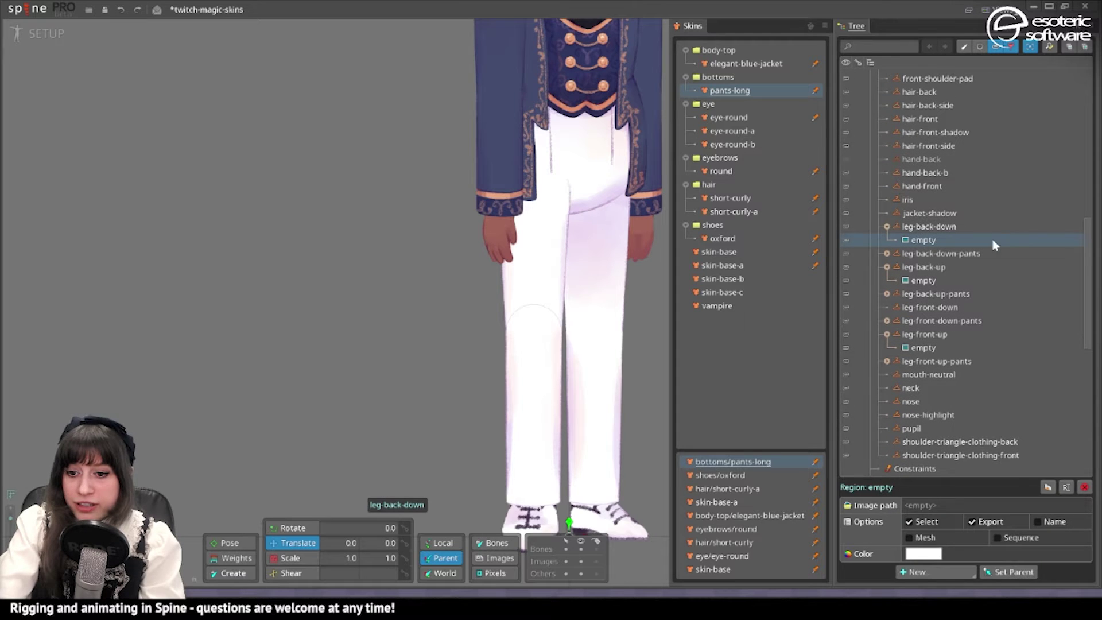
left_click(912, 227)
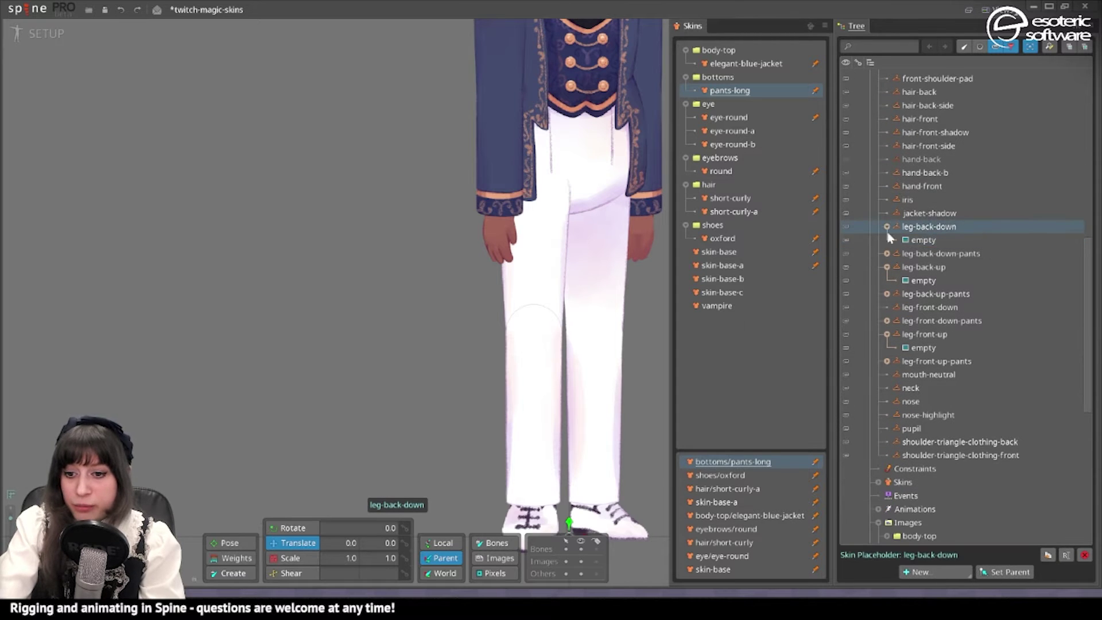
left_click(747, 253)
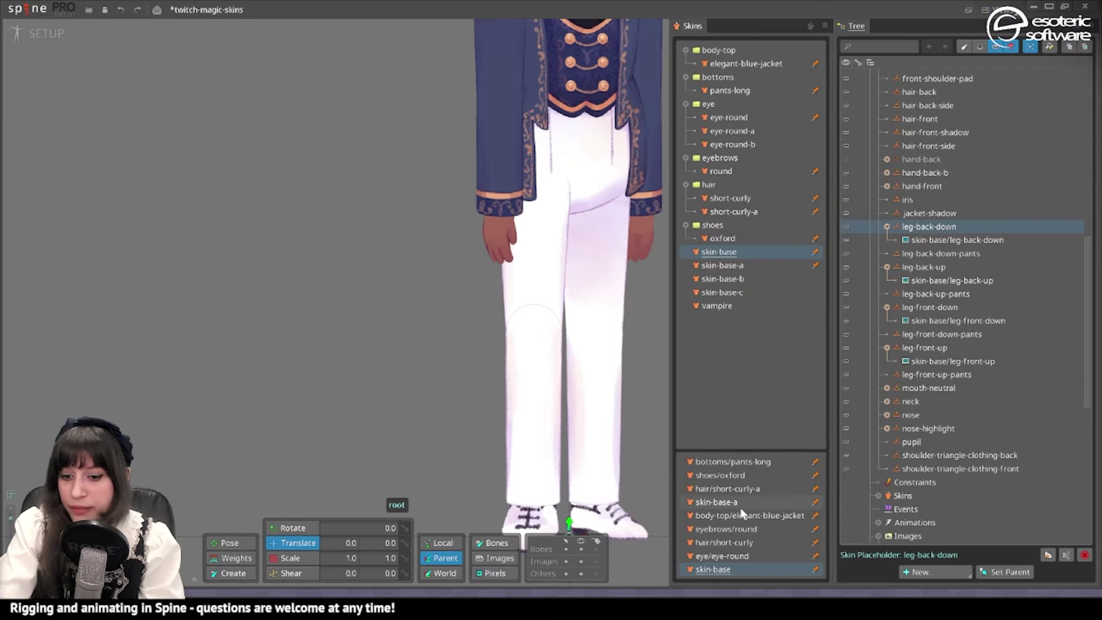
left_click(761, 464)
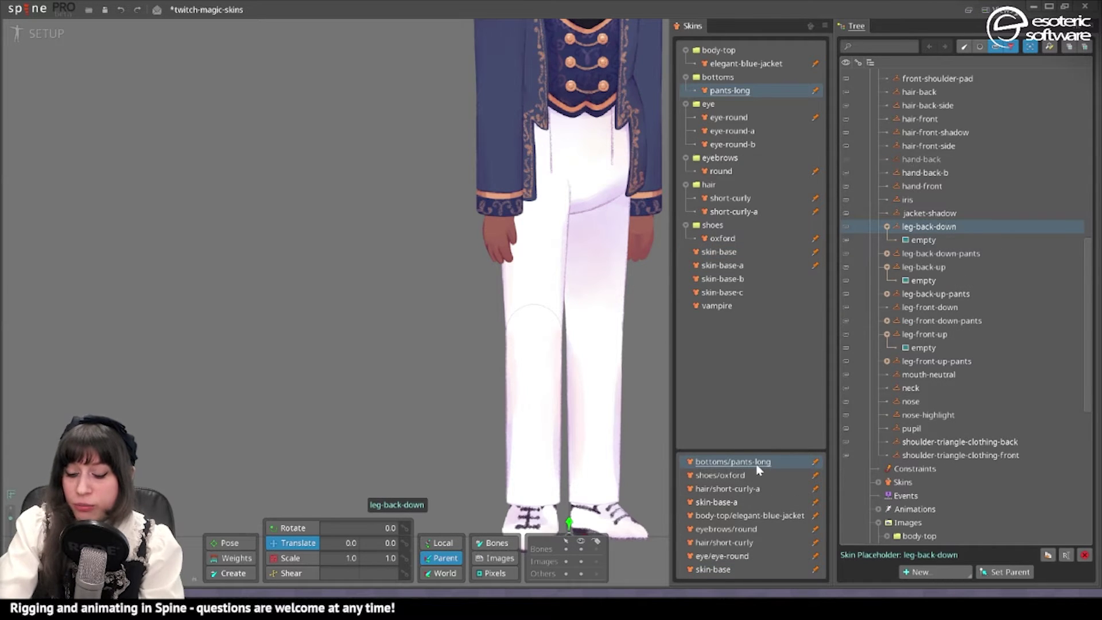
Step: Add the empty image to the leg-front-down placeholder of pants-long and examine the trouser knees up close
left_click(925, 240)
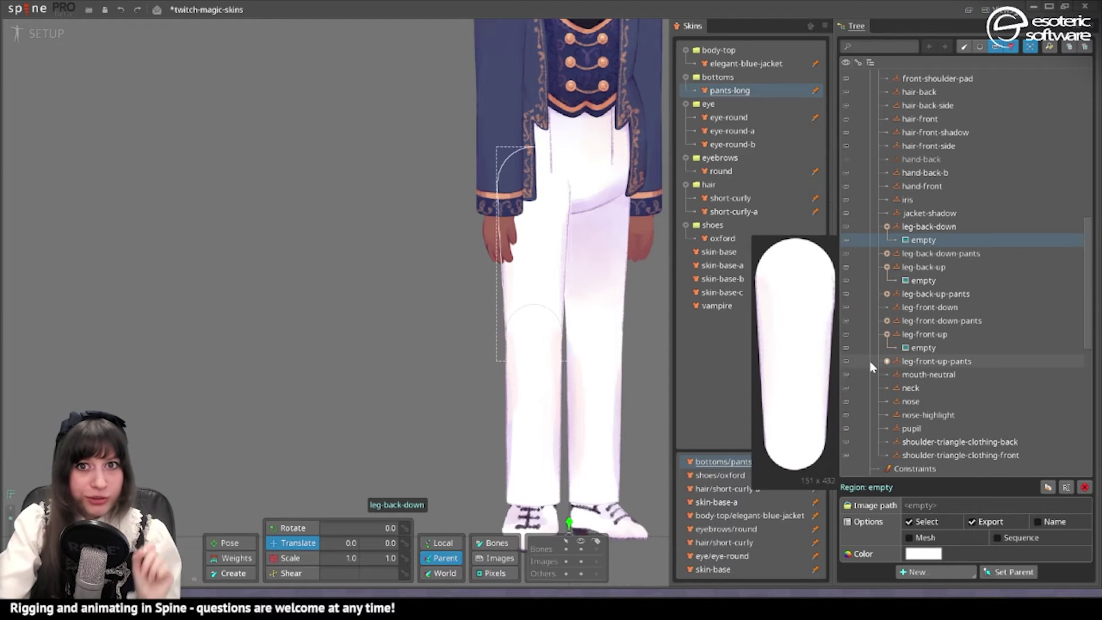
scroll(1011, 346, "down", 4)
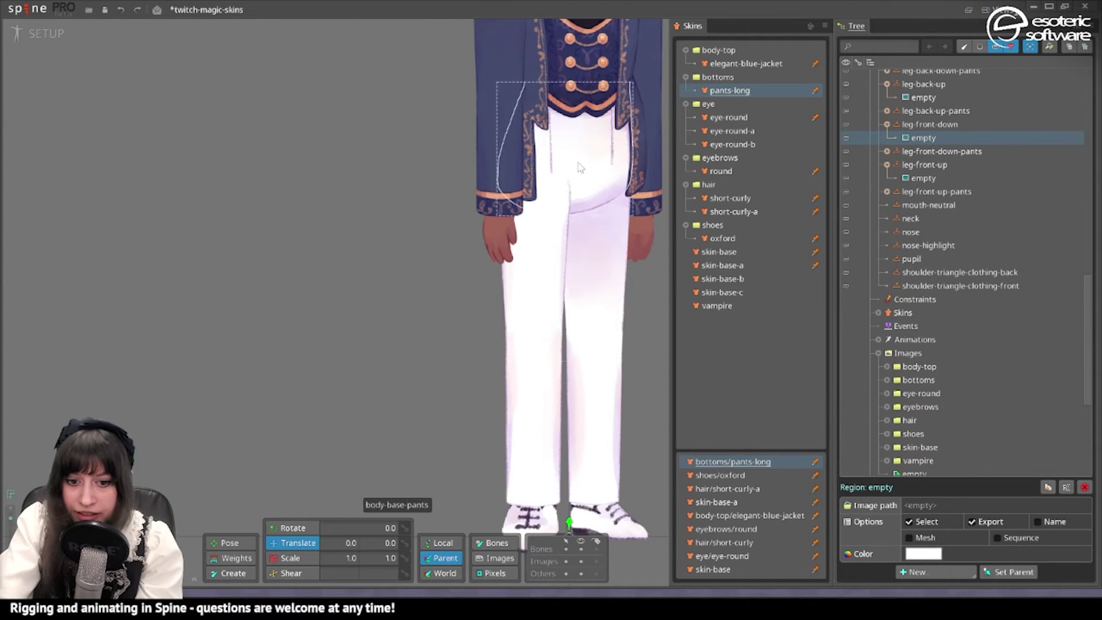
scroll(477, 266, "up", 5)
left_click_drag(592, 307, 663, 273)
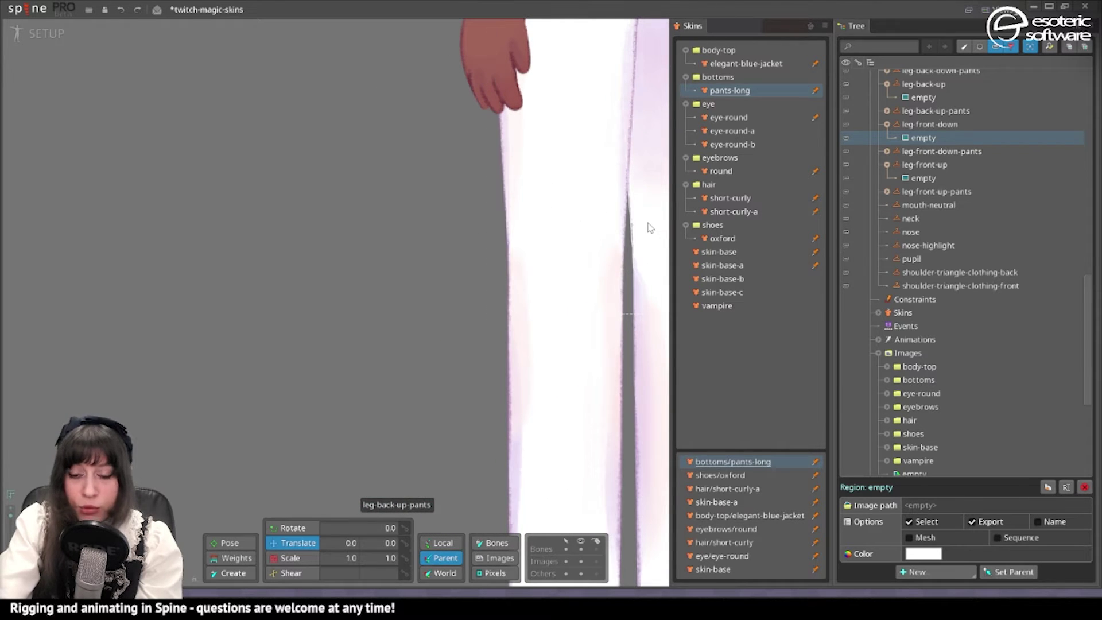
Step: Pin the eye-round-a skin and review the fully dressed character from head to feet
scroll(637, 232, "down", 3)
left_click_drag(622, 247, 688, 270)
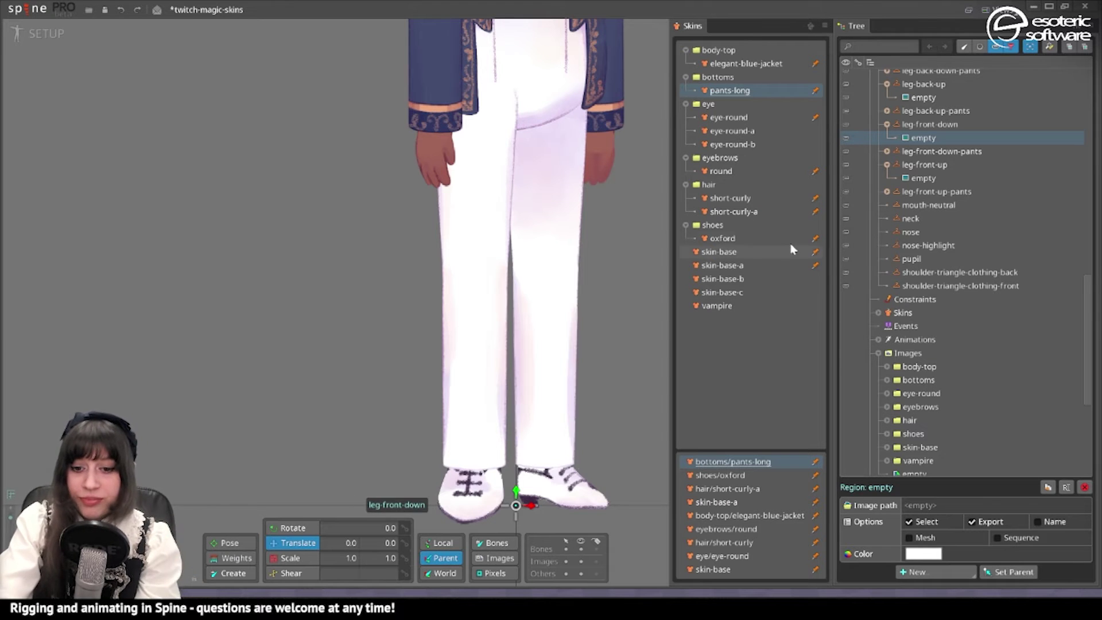
left_click_drag(563, 291, 580, 496)
scroll(579, 496, "down", 4)
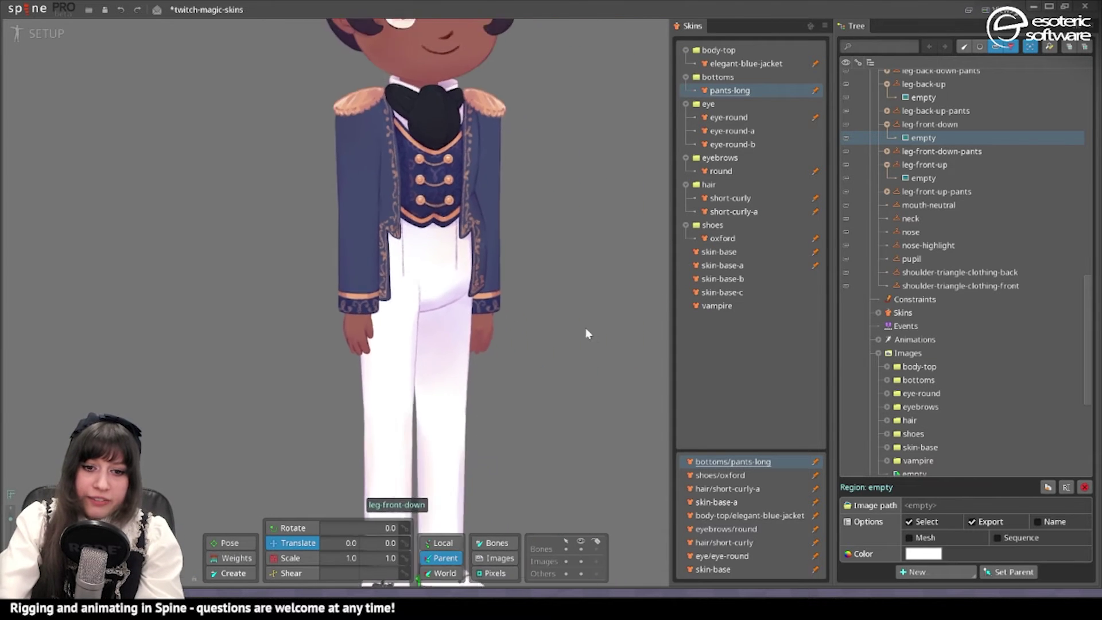
left_click_drag(553, 370, 507, 371)
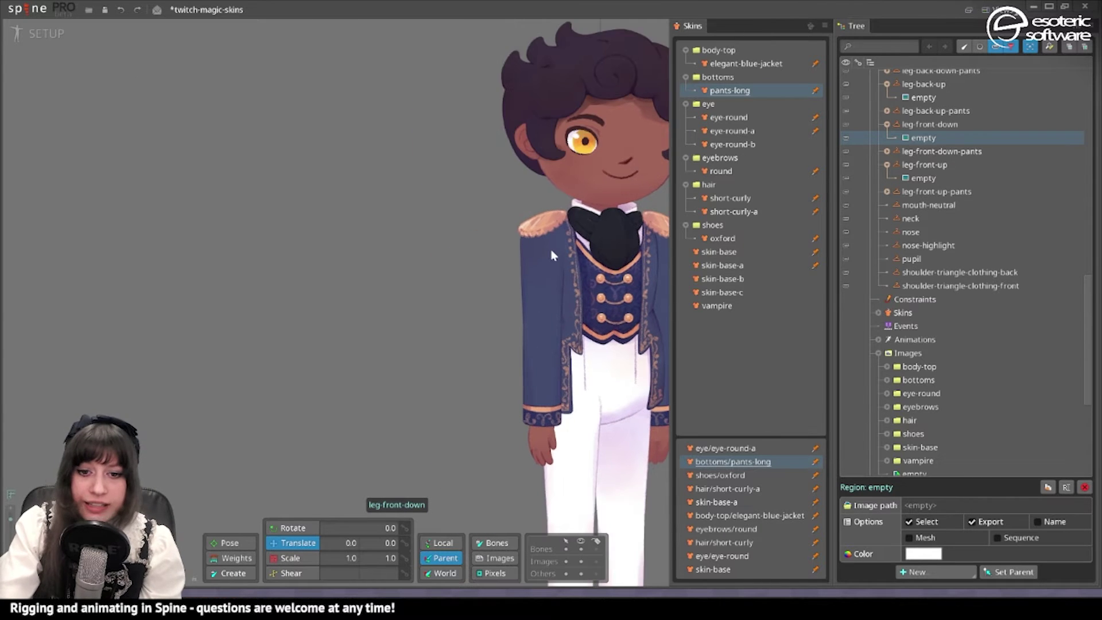
left_click_drag(553, 252, 484, 175)
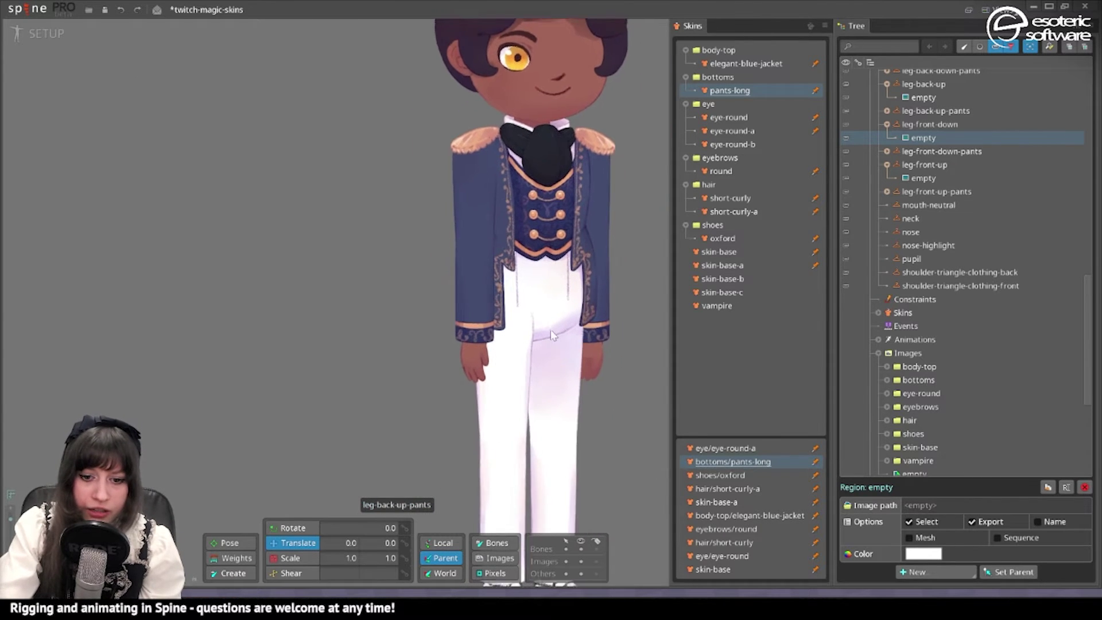
left_click_drag(550, 330, 585, 248)
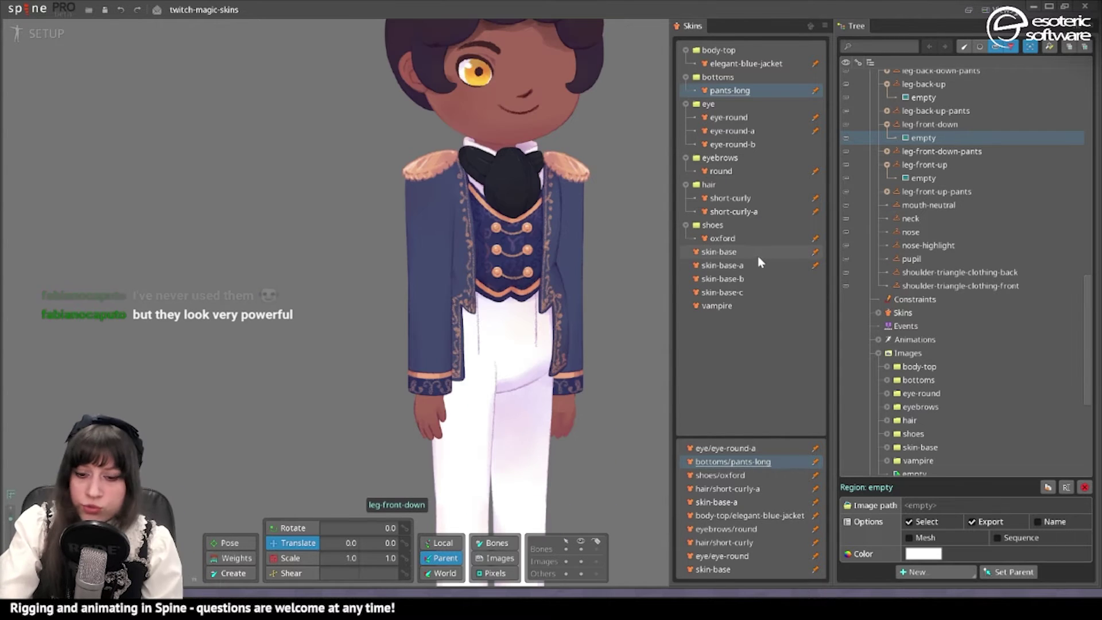
Step: Activate skin-base and unpin every other skin, leaving only the undressed base body in view
left_click(756, 256)
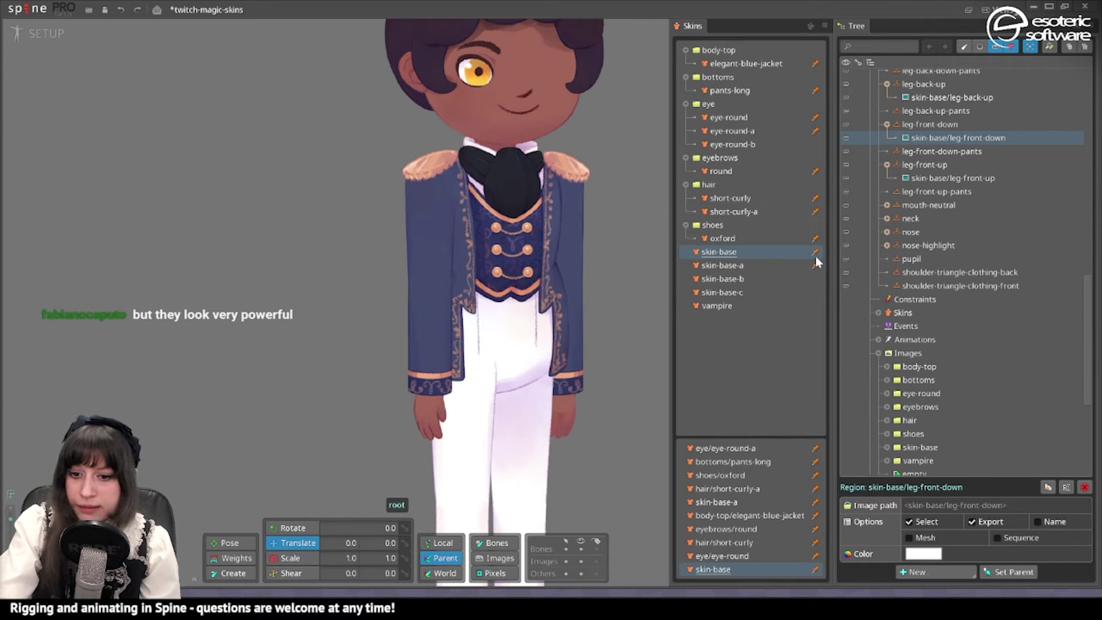
left_click(814, 568)
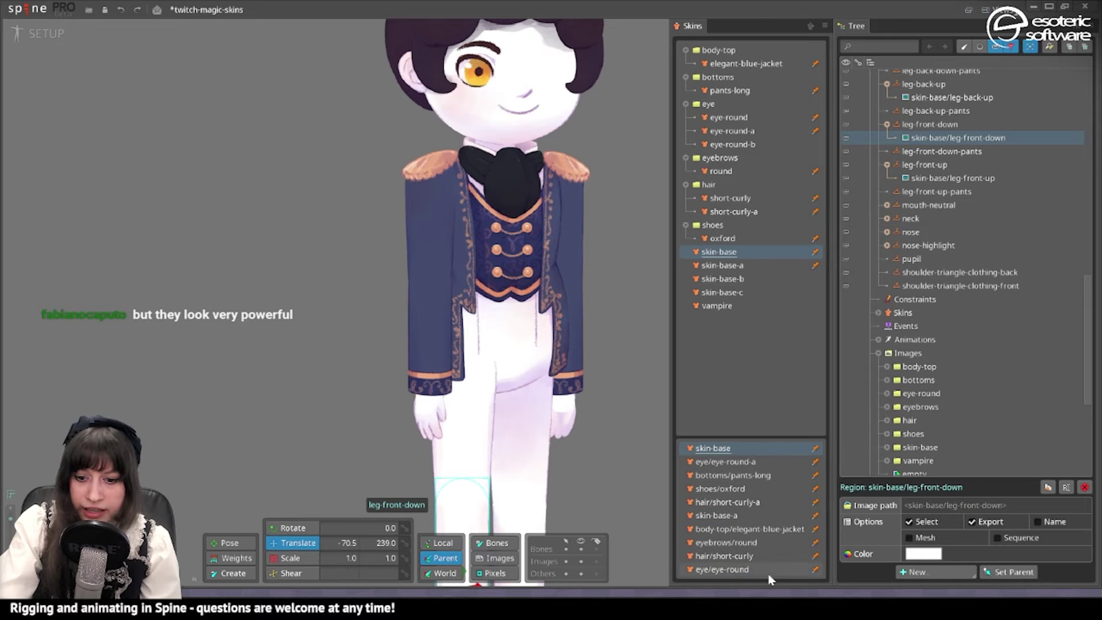
left_click(815, 570)
left_click(815, 569)
left_click(816, 569)
left_click(815, 570)
left_click(815, 569)
left_click(816, 570)
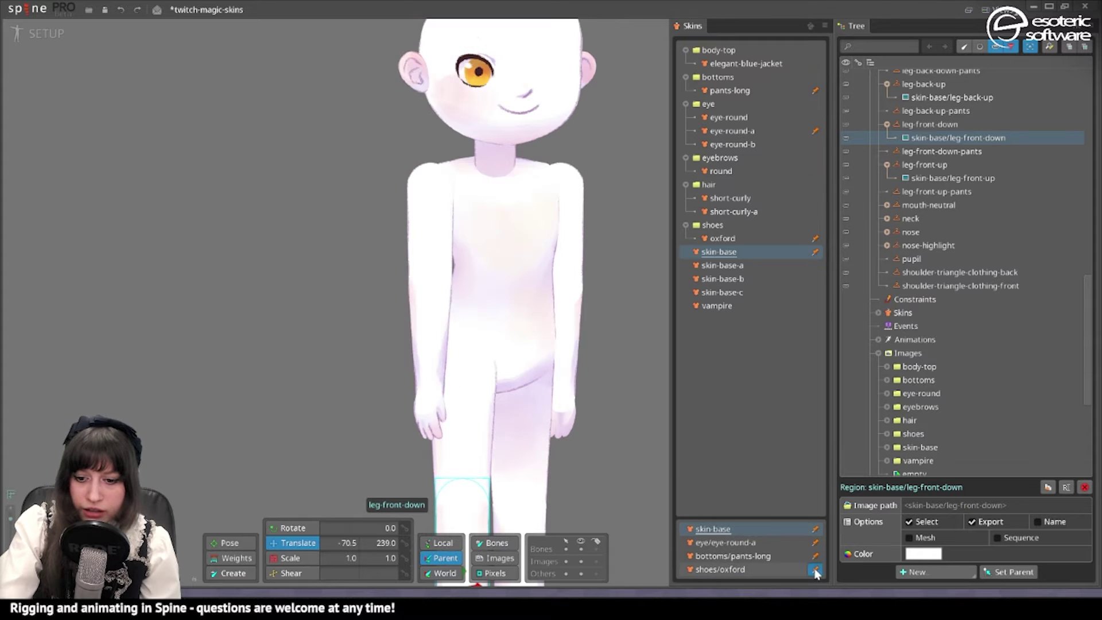
left_click(815, 569)
left_click(815, 570)
left_click(816, 570)
left_click_drag(414, 319, 479, 211)
scroll(494, 311, "down", 2)
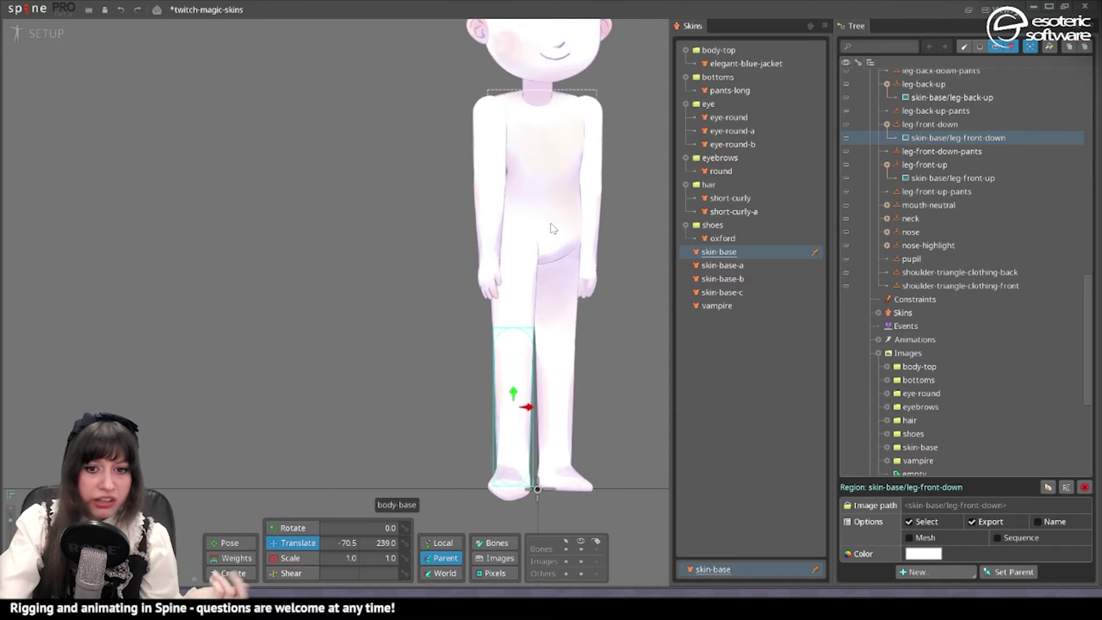
scroll(551, 225, "down", 1)
left_click_drag(551, 225, 518, 261)
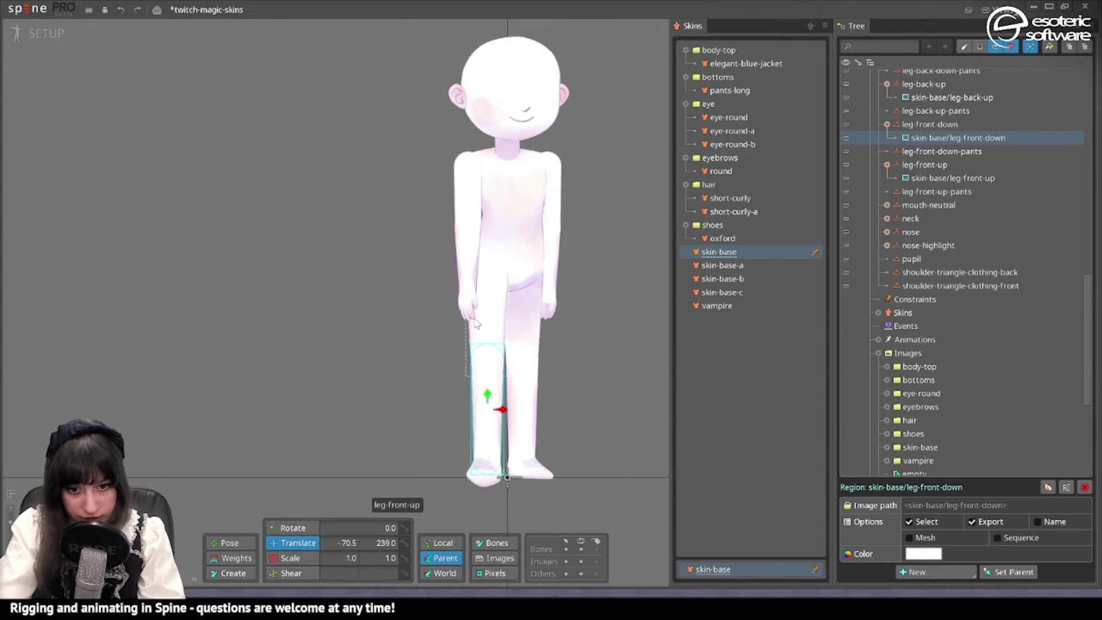
Step: Show bones and slots in the tree and collapse it to the list of slots directly under root
left_click(996, 47)
scroll(939, 229, "up", 3)
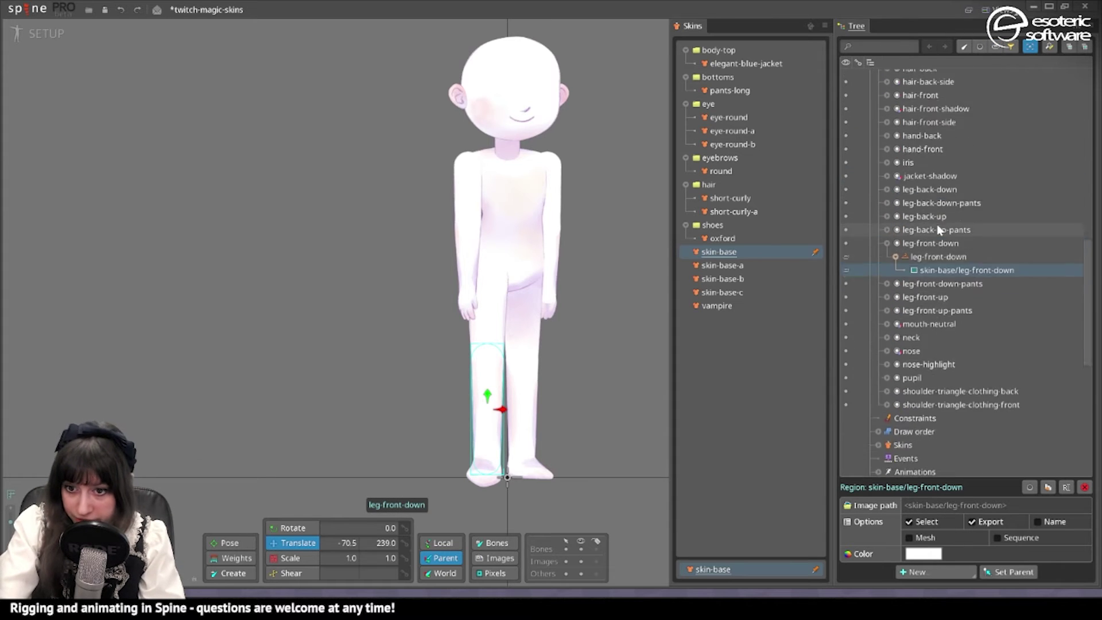
scroll(938, 230, "up", 10)
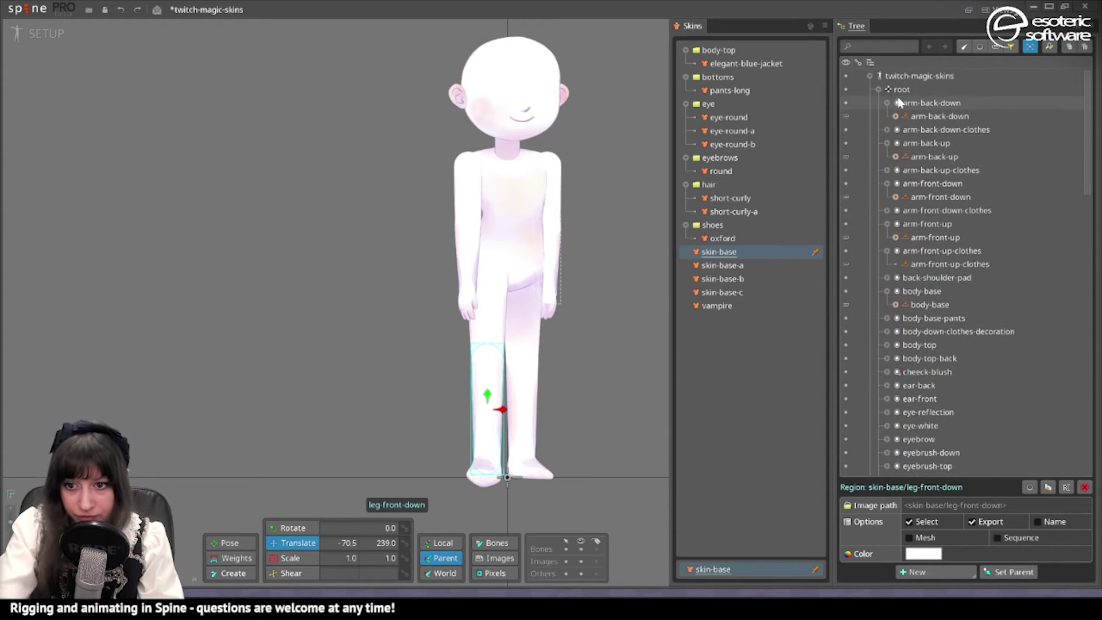
left_click(1069, 48)
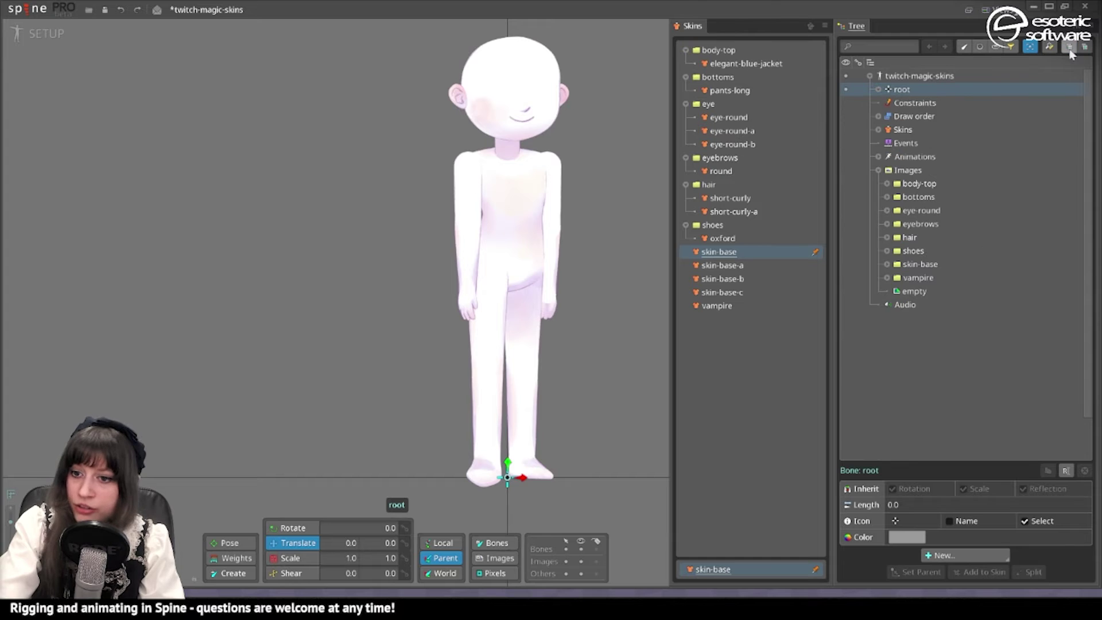
left_click(1063, 49)
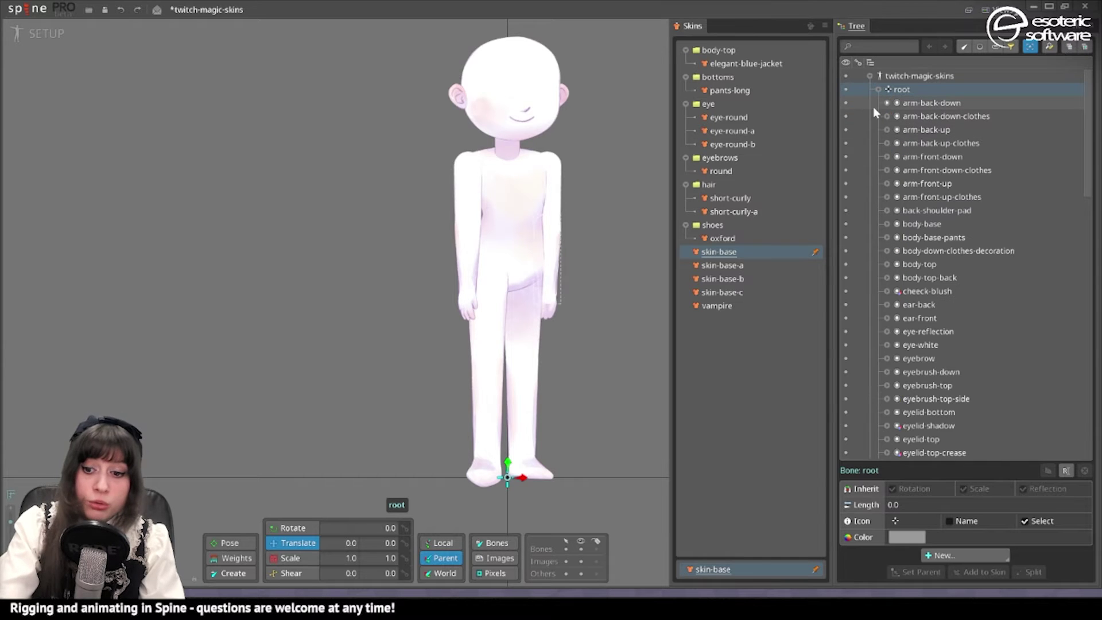
scroll(924, 277, "down", 5)
scroll(922, 270, "down", 6)
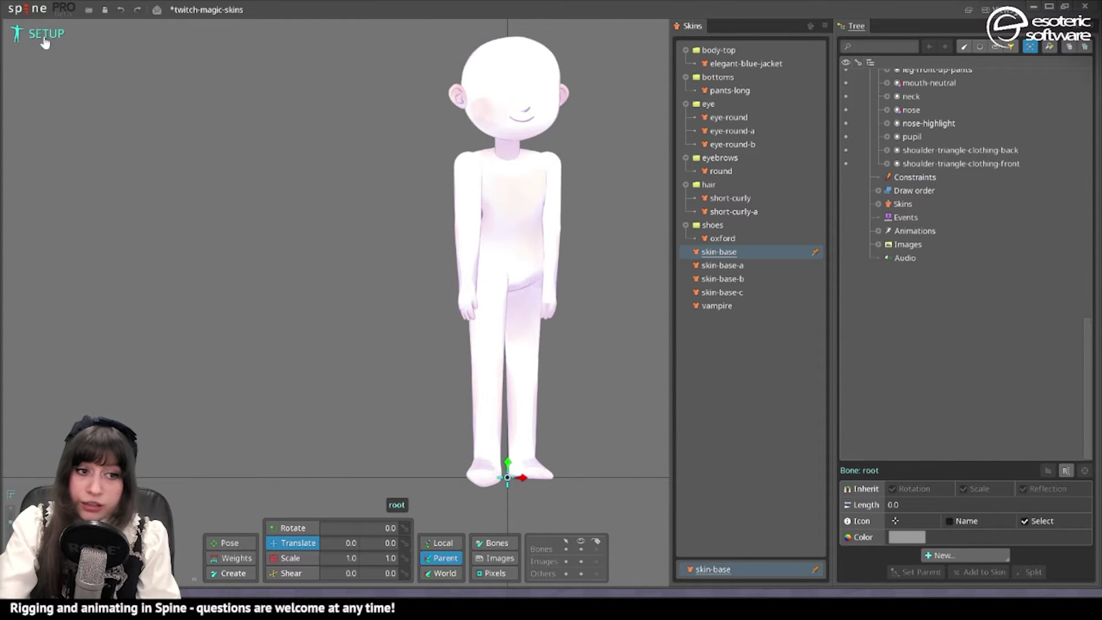
Step: Activate the Create tool and examine the undressed base body's proportions from head to feet
left_click(233, 574)
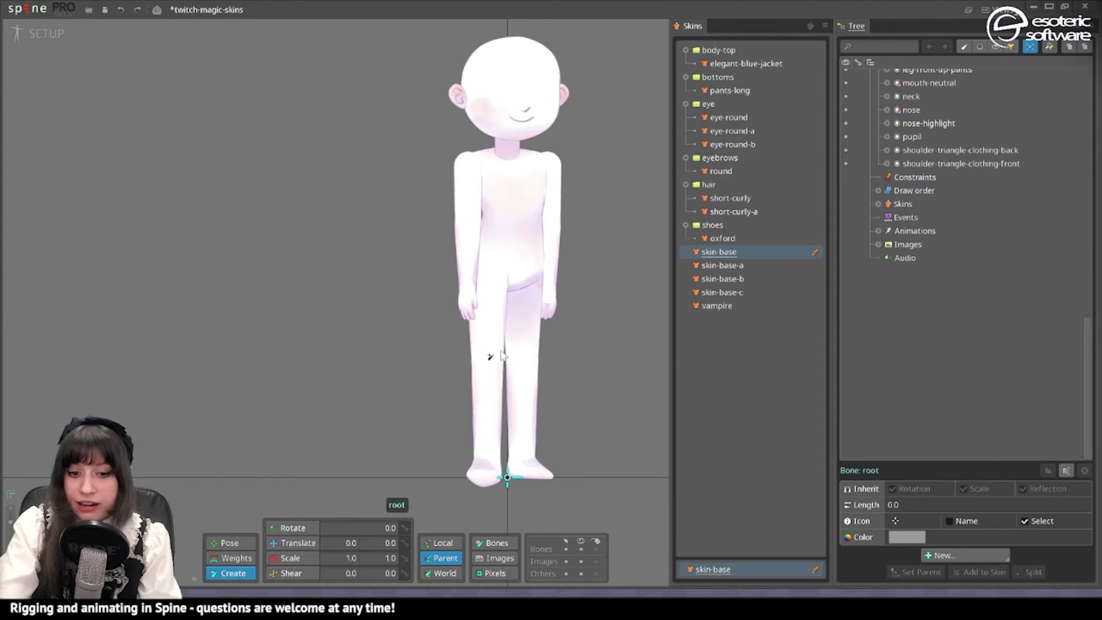
scroll(513, 303, "up", 1)
scroll(513, 302, "up", 1)
left_click_drag(513, 303, 470, 313)
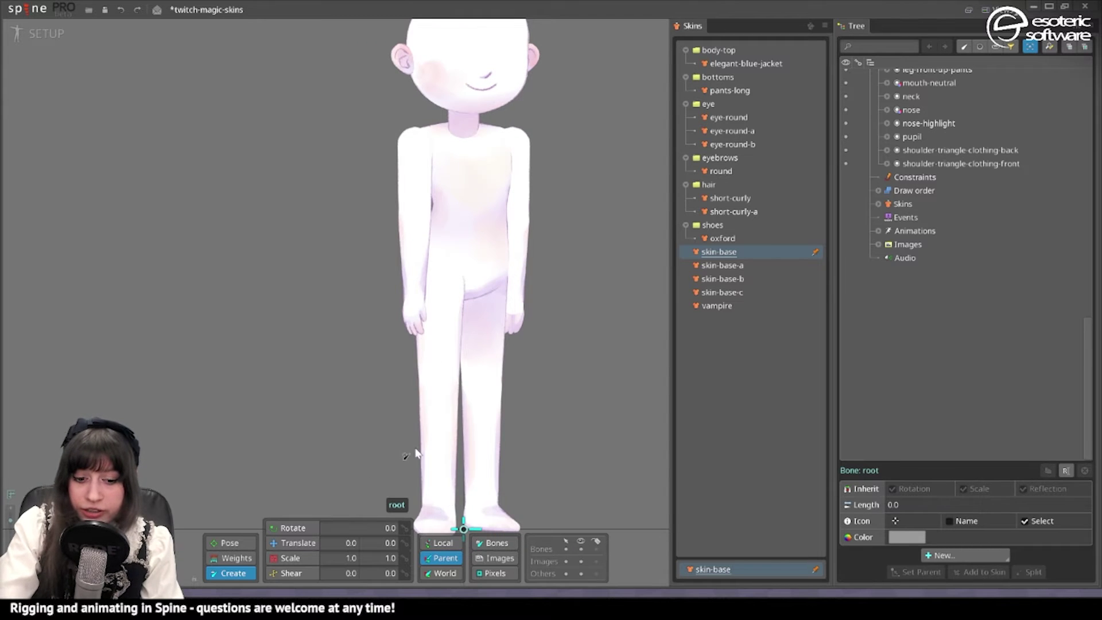
scroll(407, 429, "down", 1)
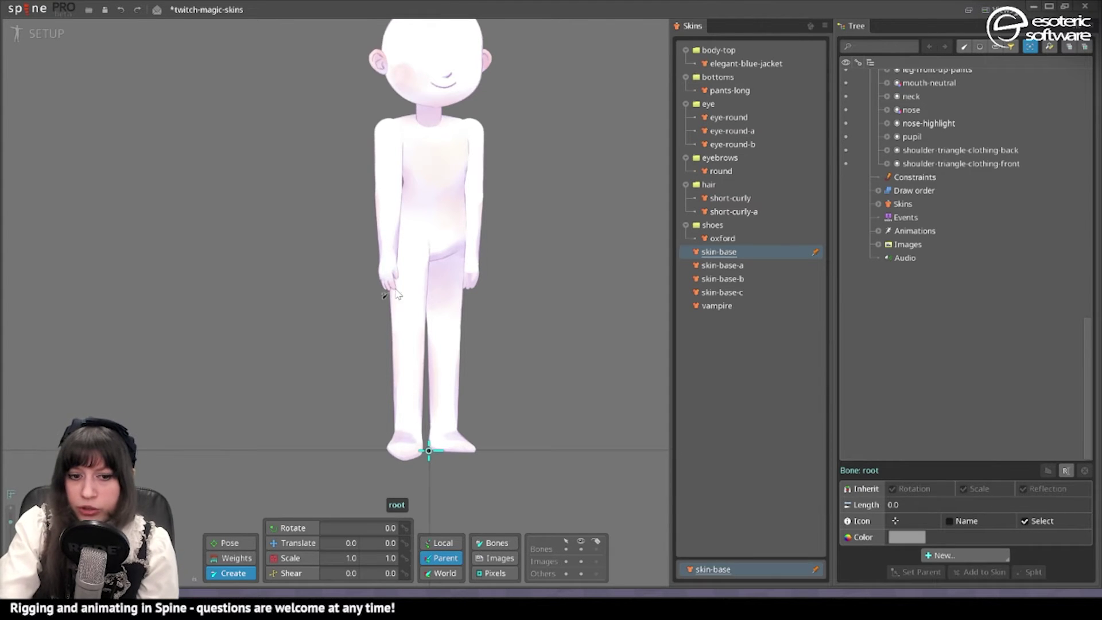
left_click_drag(396, 294, 397, 401)
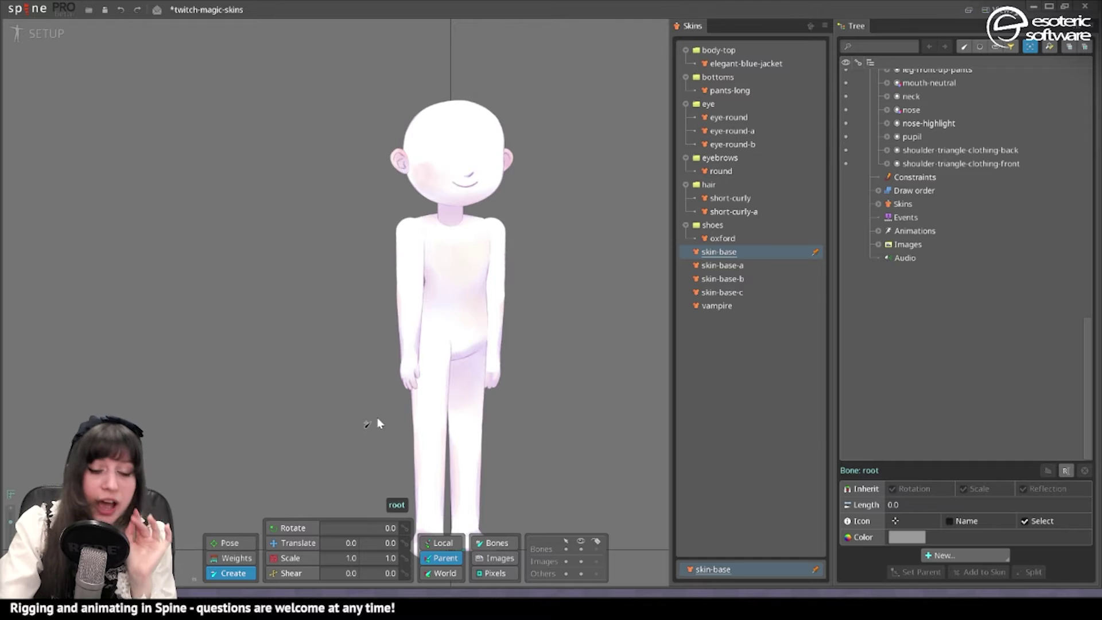
scroll(436, 271, "down", 2)
left_click_drag(415, 282, 468, 254)
scroll(434, 230, "up", 2)
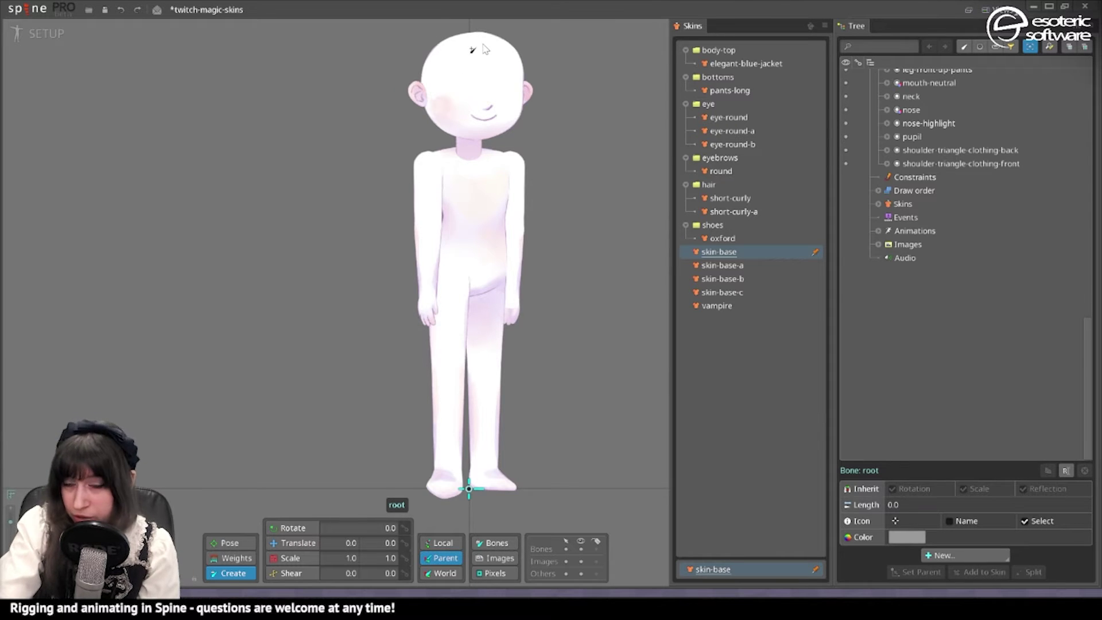
left_click_drag(488, 241, 527, 257)
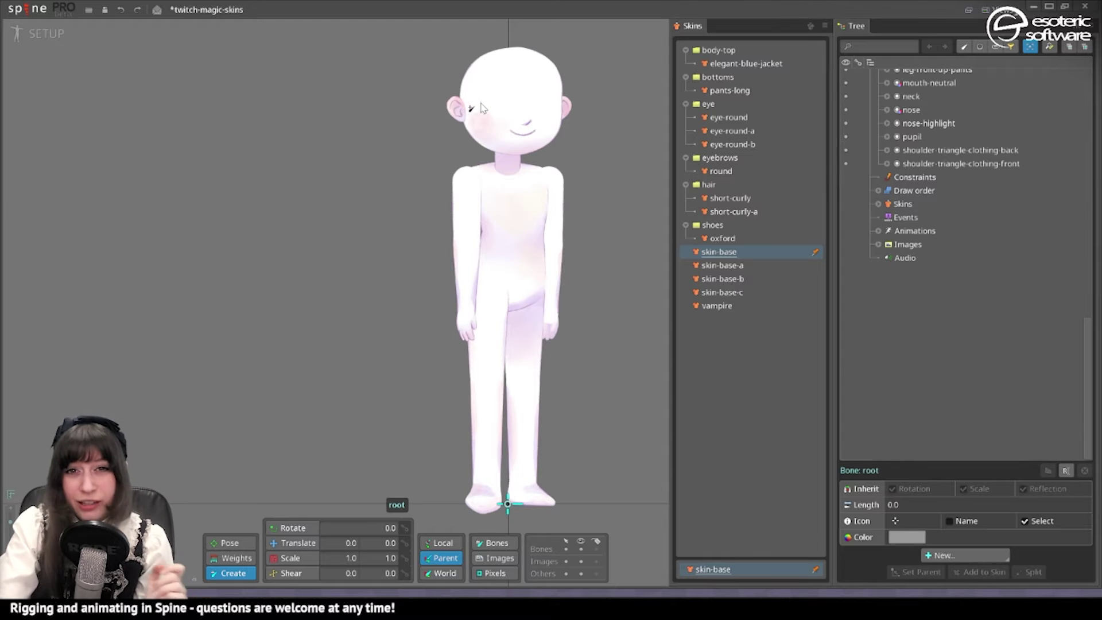
scroll(509, 322, "up", 2)
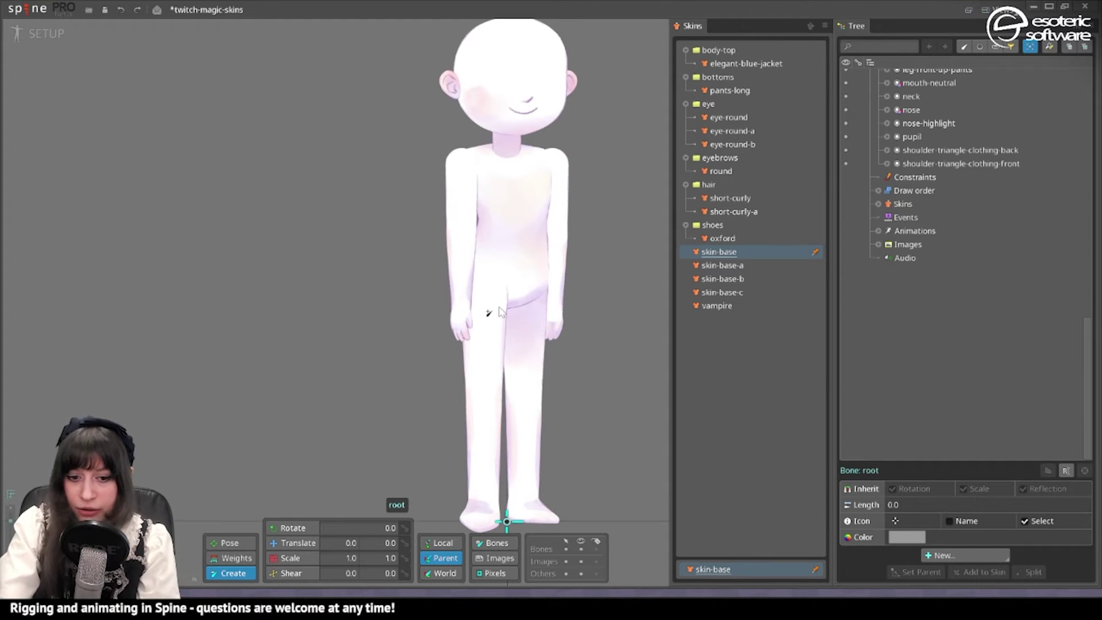
left_click_drag(471, 302, 471, 306)
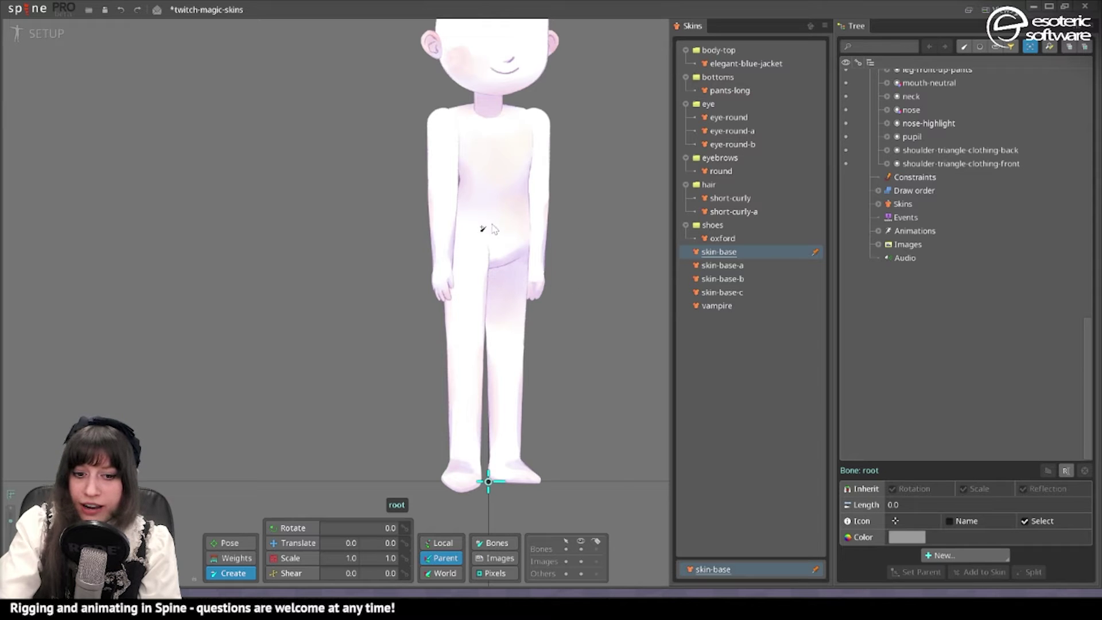
scroll(485, 236, "up", 3)
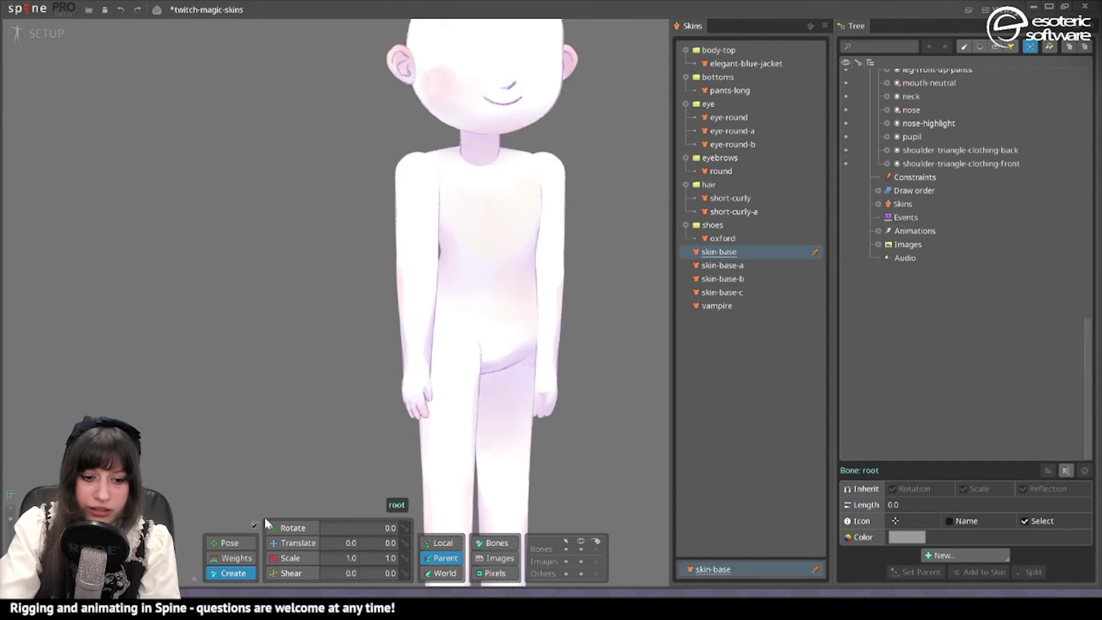
Step: Create a zero-length bone at the centre of the hips for the body-base, leg-back-up and leg-front-up slots
scroll(958, 261, "up", 10)
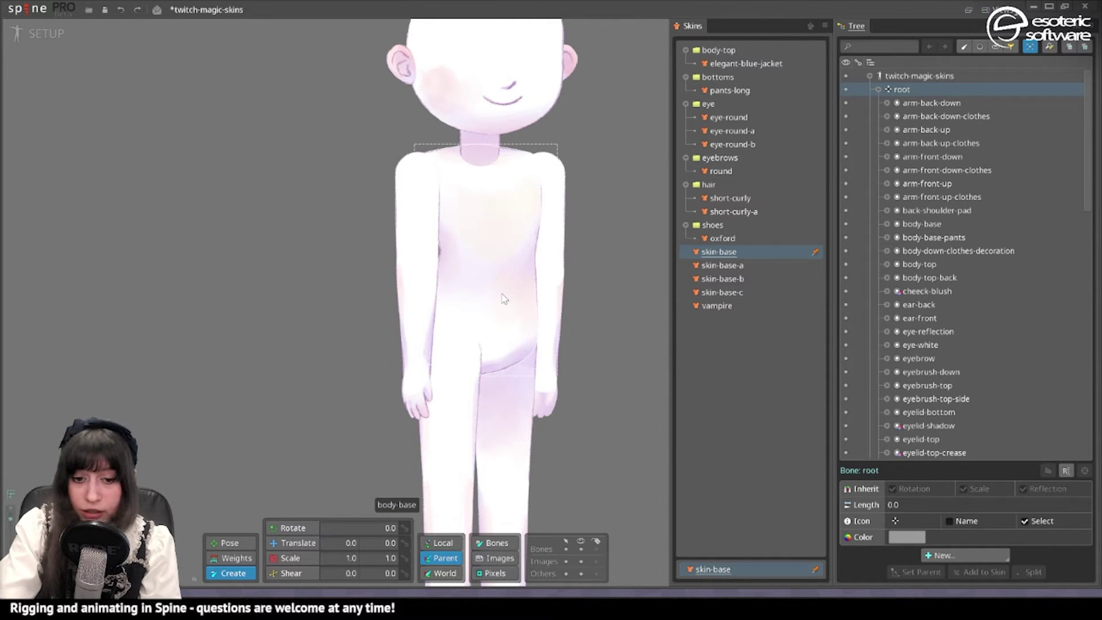
scroll(429, 345, "up", 2)
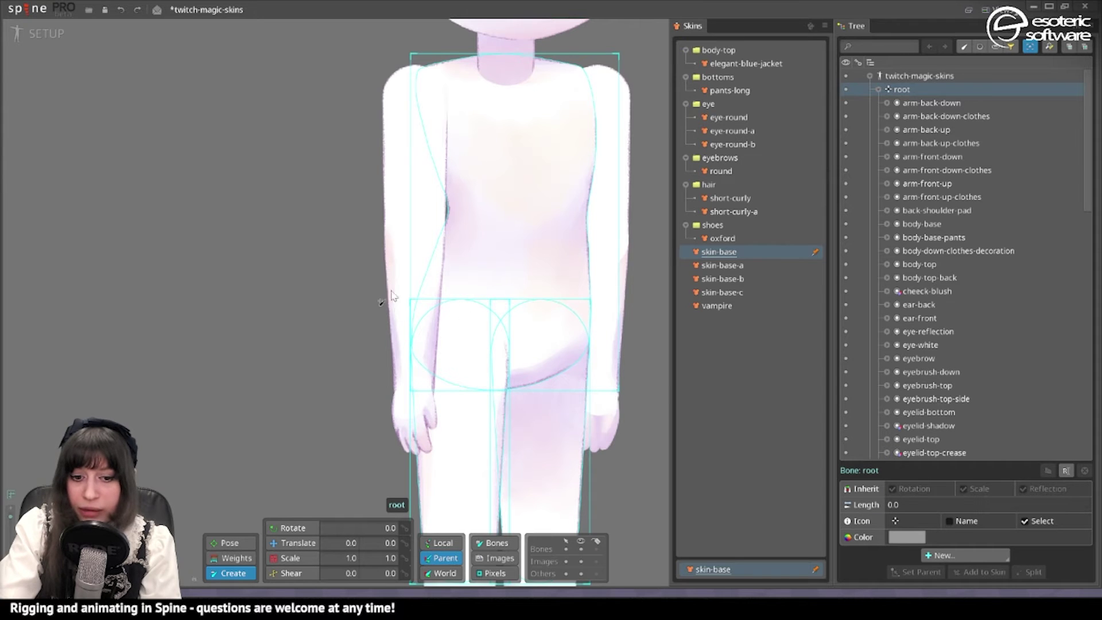
scroll(499, 322, "up", 2)
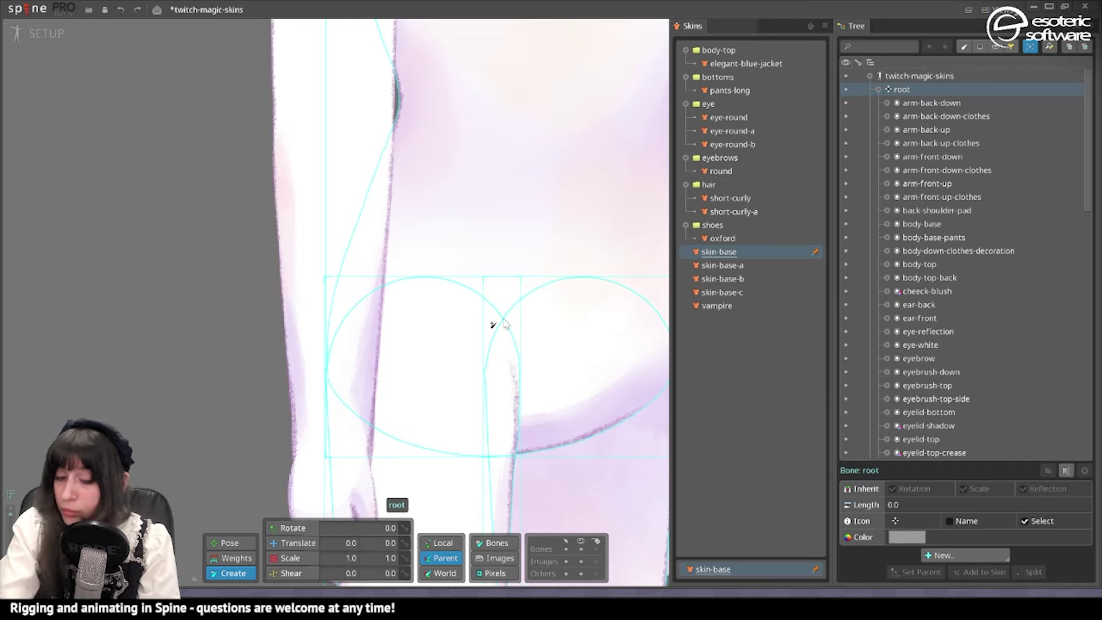
left_click(504, 325)
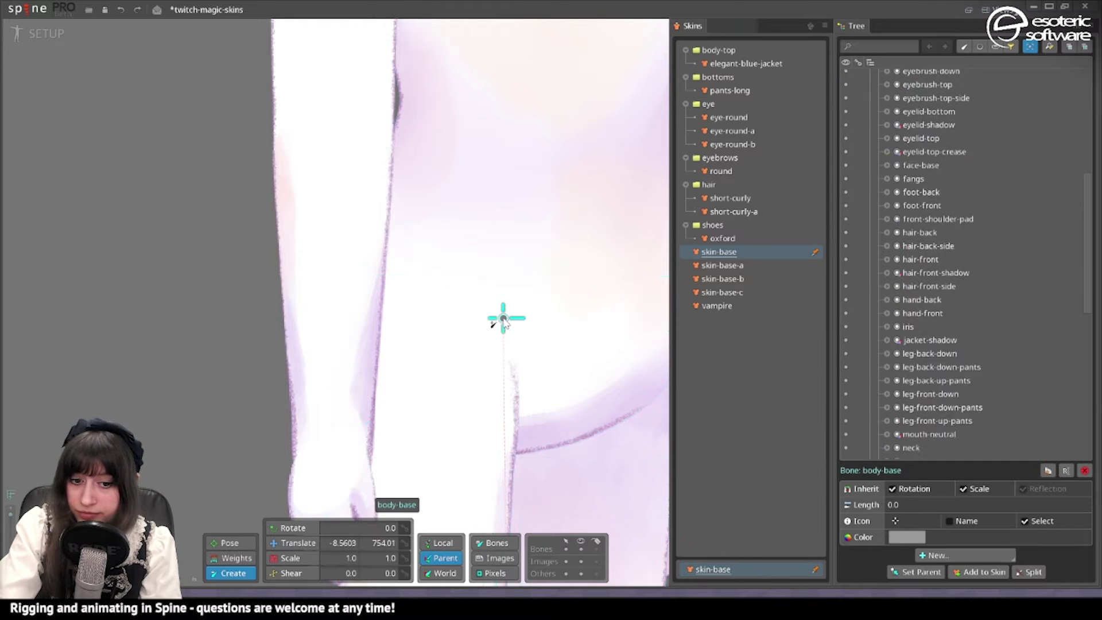
Step: Rename the new bone to hips, with the slot and attachment renaming options turned off
scroll(470, 379, "down", 2)
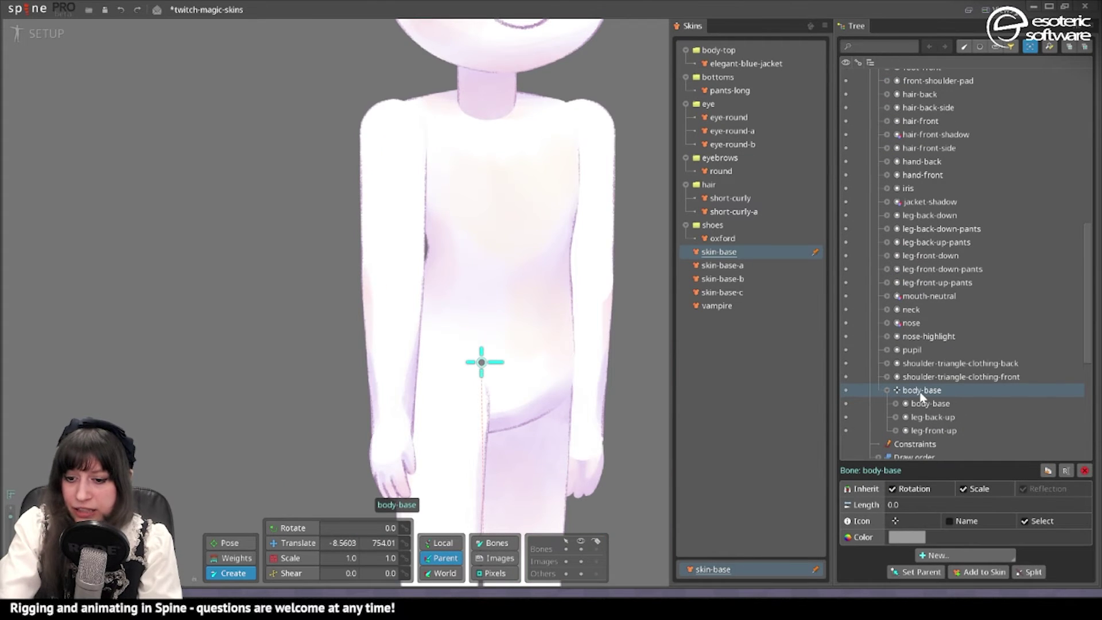
double_click(921, 391)
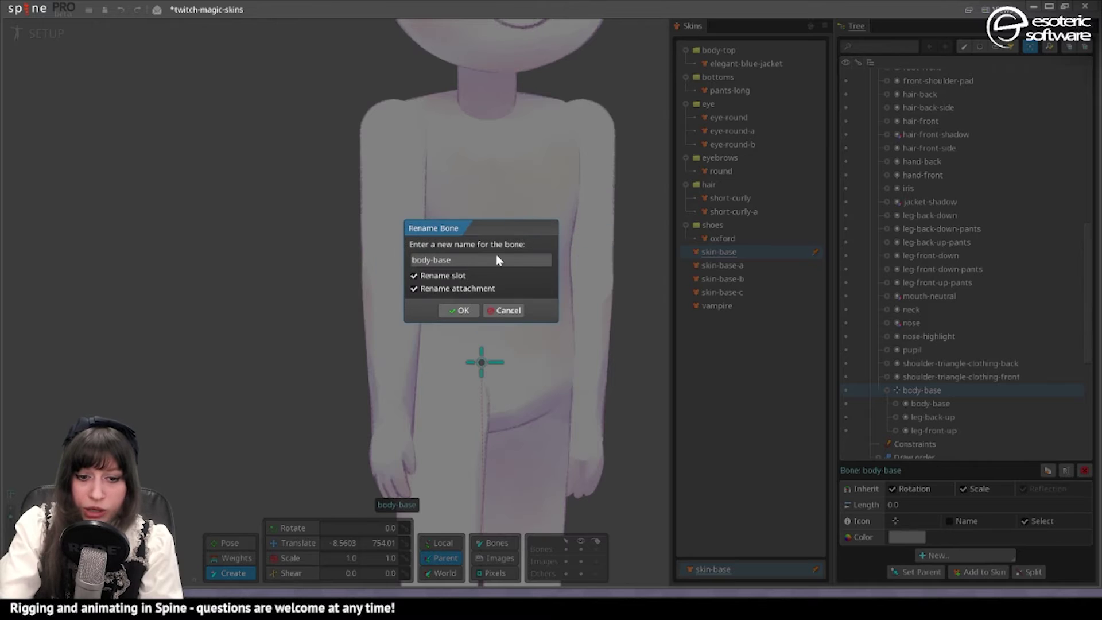
triple_click(462, 263)
type("hips")
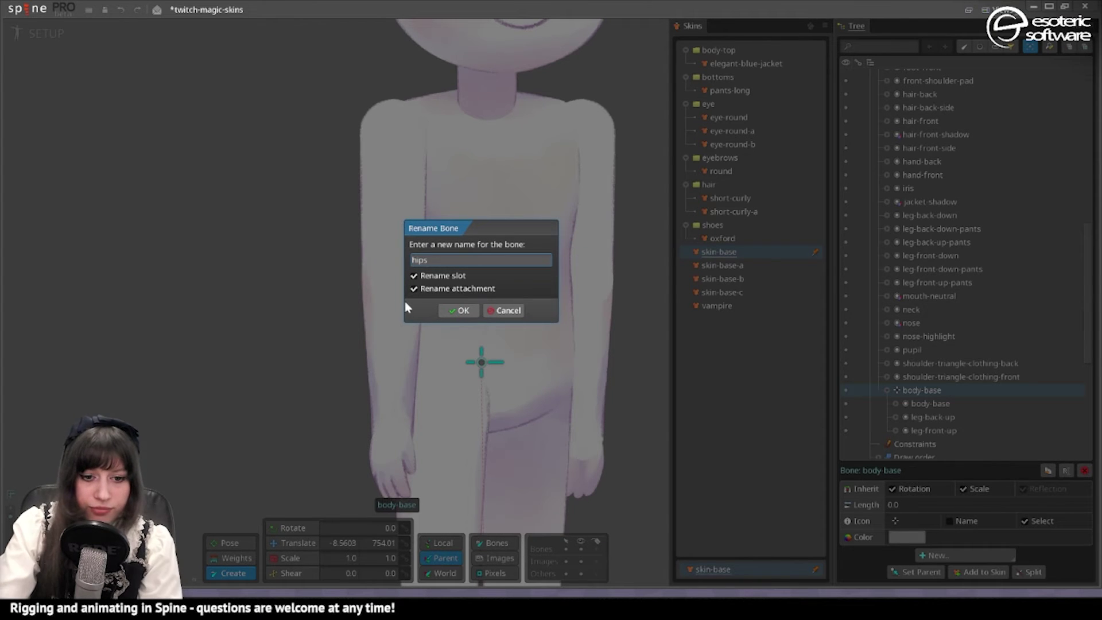
left_click(414, 290)
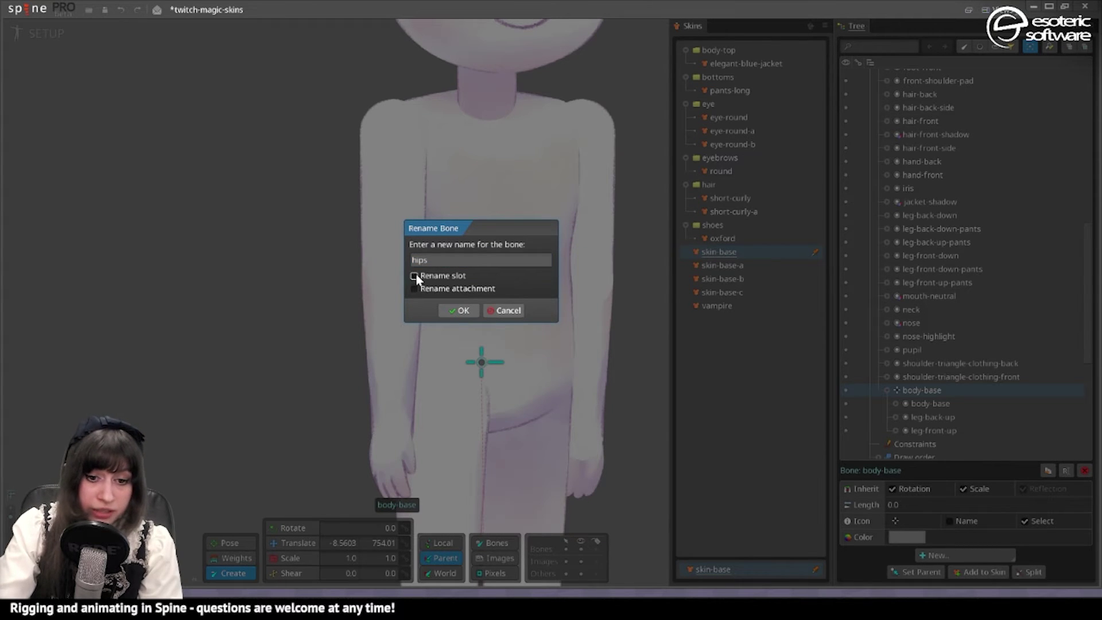
left_click(461, 311)
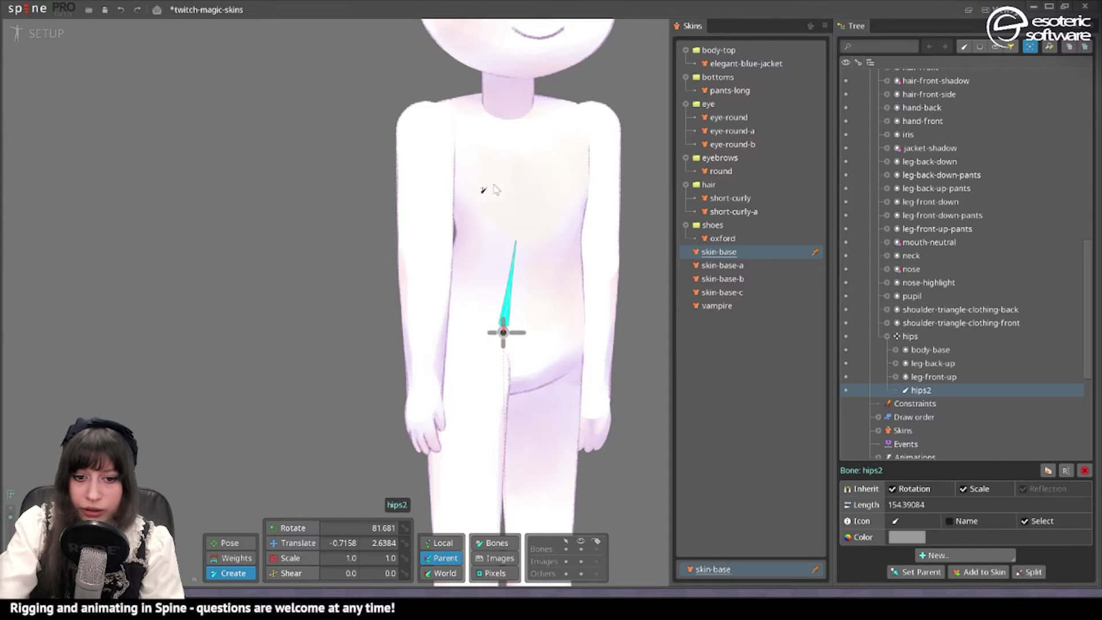
Step: Replace the short bone above the hips with a child bone about 362 long reaching the neck, holding the body-base slot
key("Delete")
left_click(504, 332)
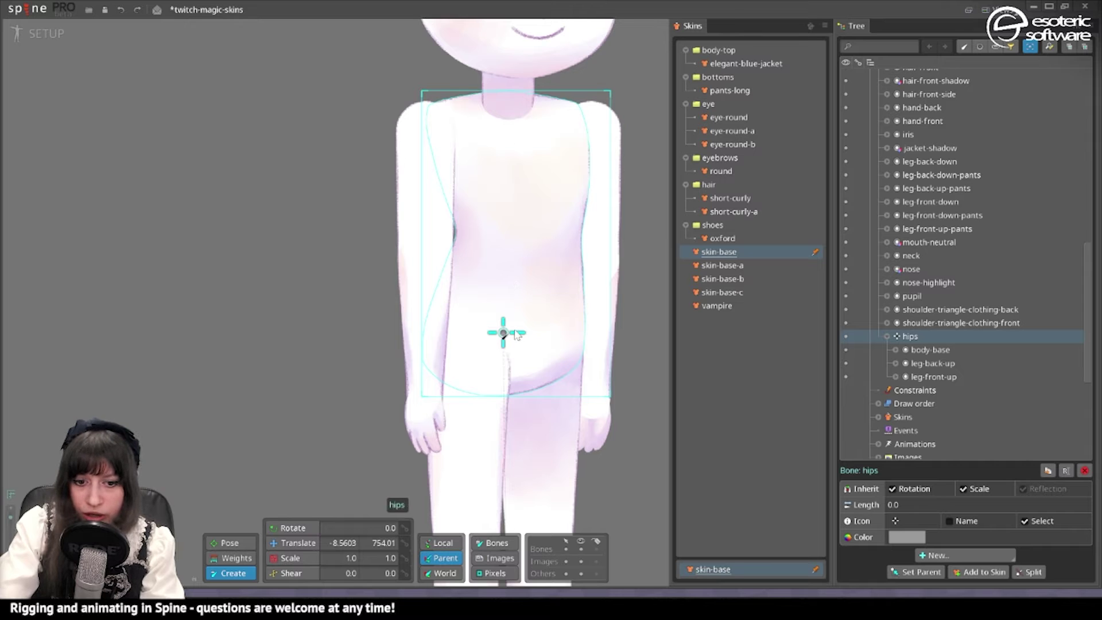
left_click_drag(504, 332, 516, 118)
scroll(611, 178, "up", 1)
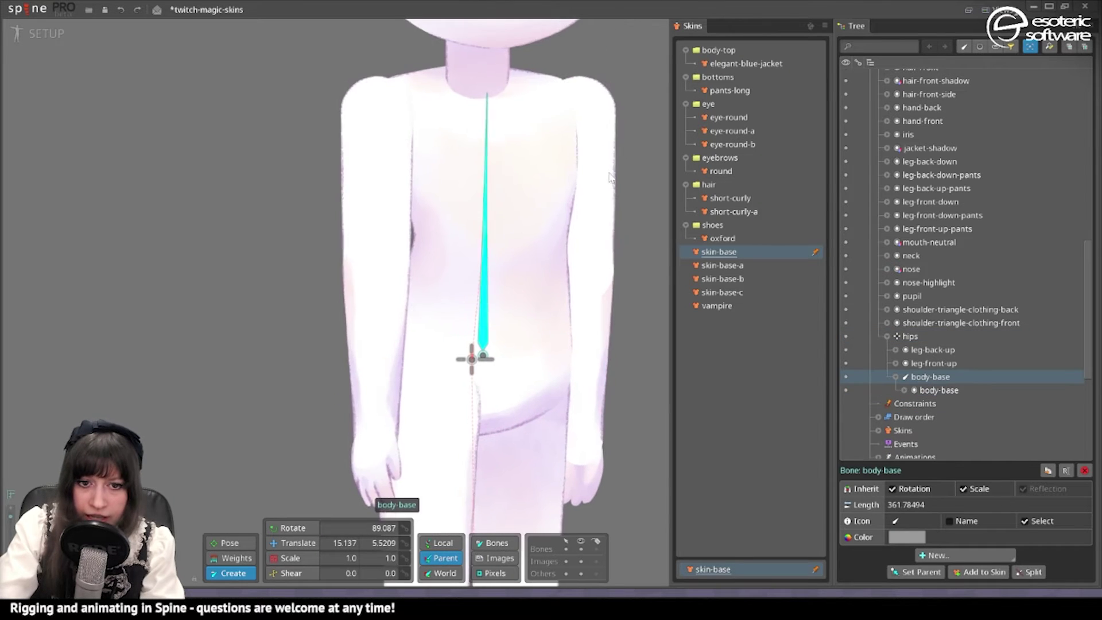
Step: Turn on bone and image compensation and set the body-base bone's rotation to 90 degrees
left_click(313, 531)
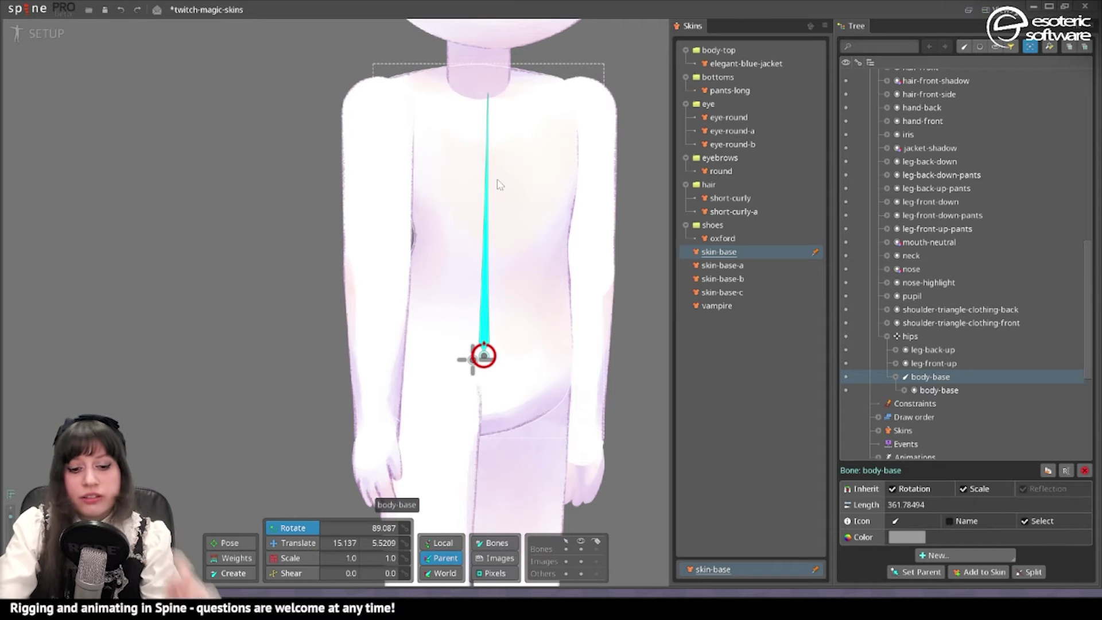
left_click(494, 544)
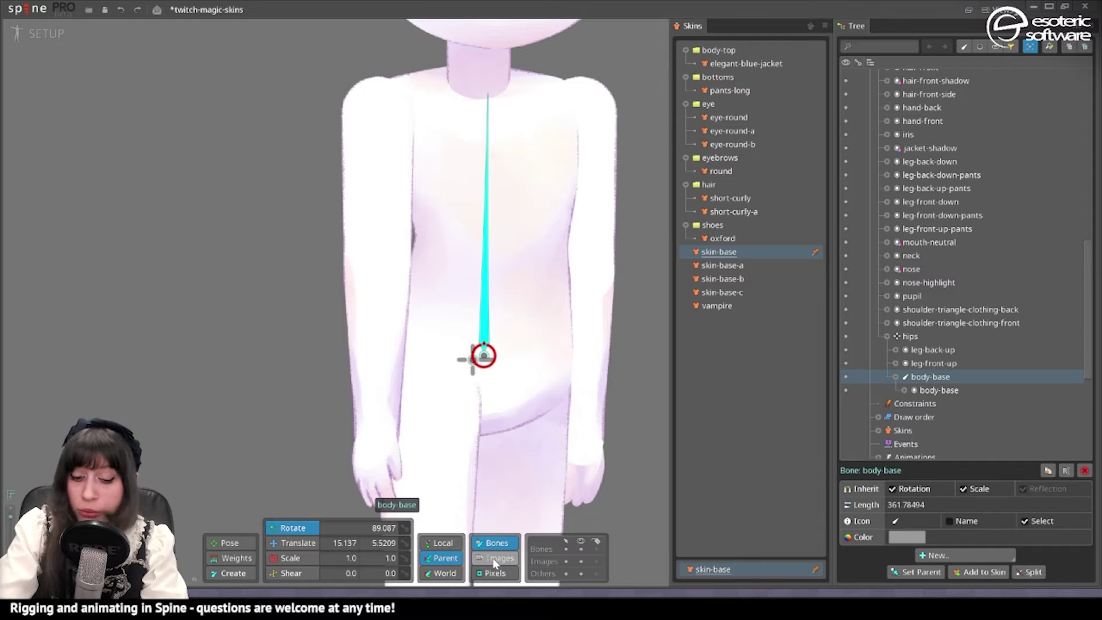
left_click(492, 558)
left_click(351, 529)
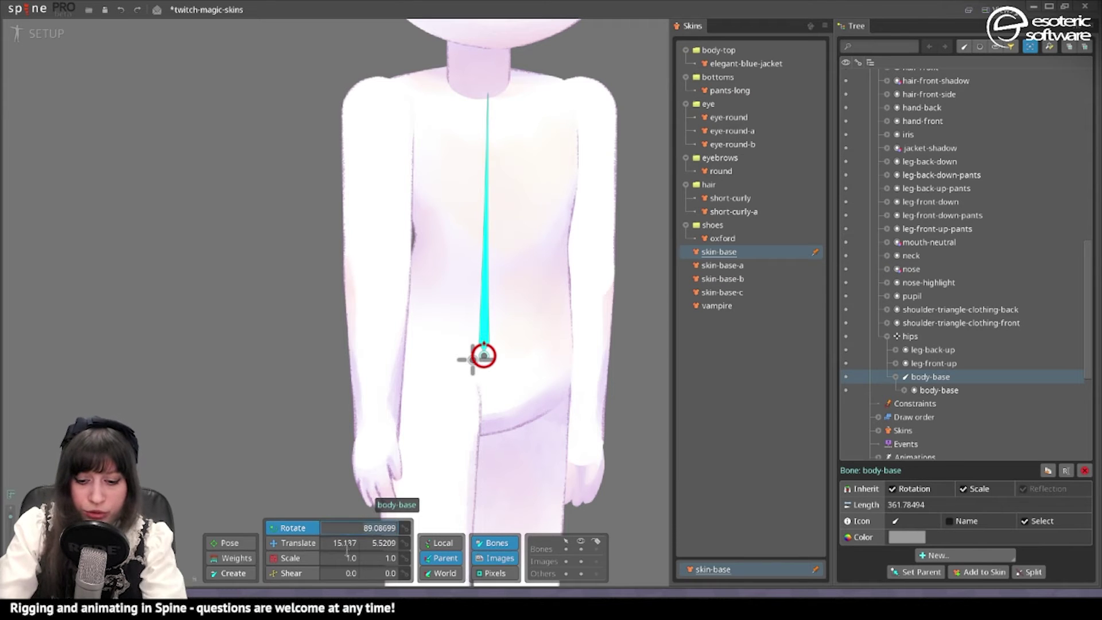
type("90")
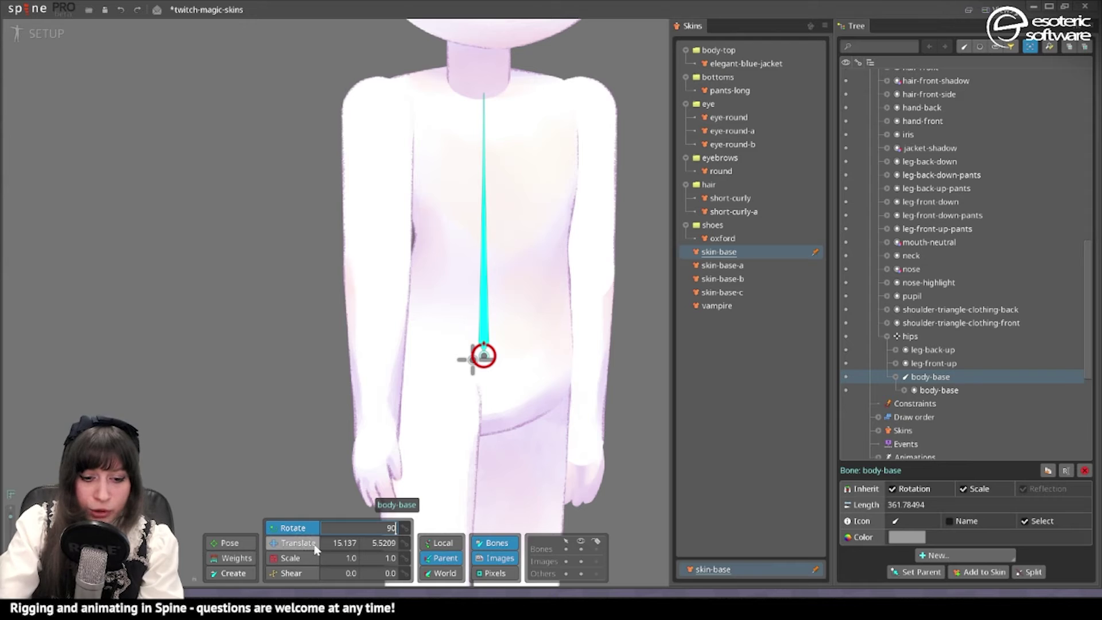
Step: Set the X position of the body-base bone and the hips bone to 0 in world axes
left_click(374, 543)
left_click(435, 574)
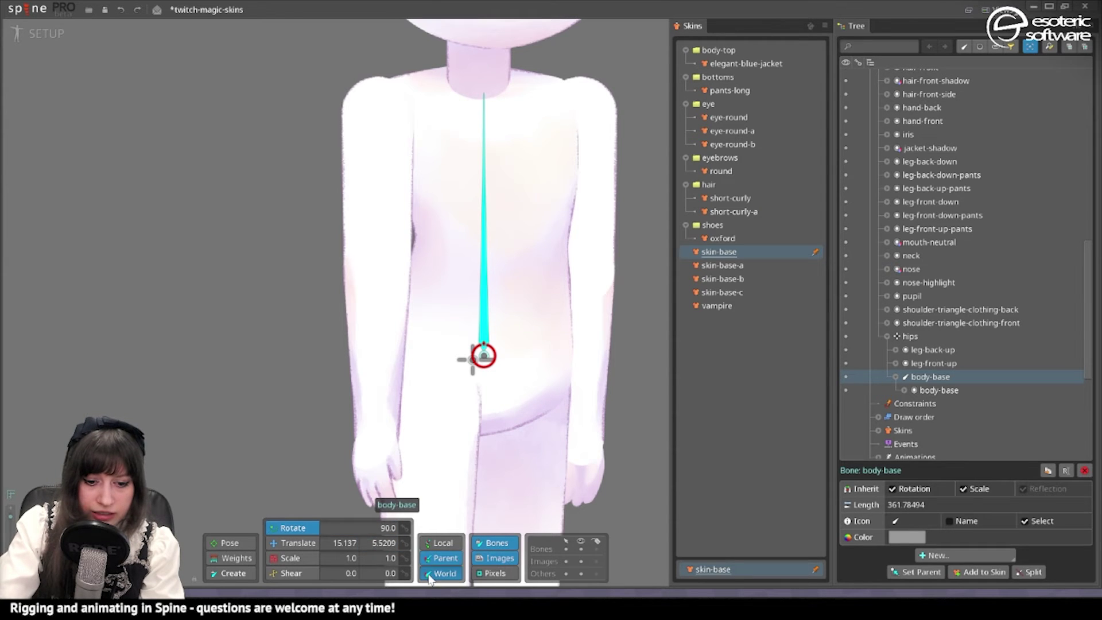
left_click(360, 550)
type("0")
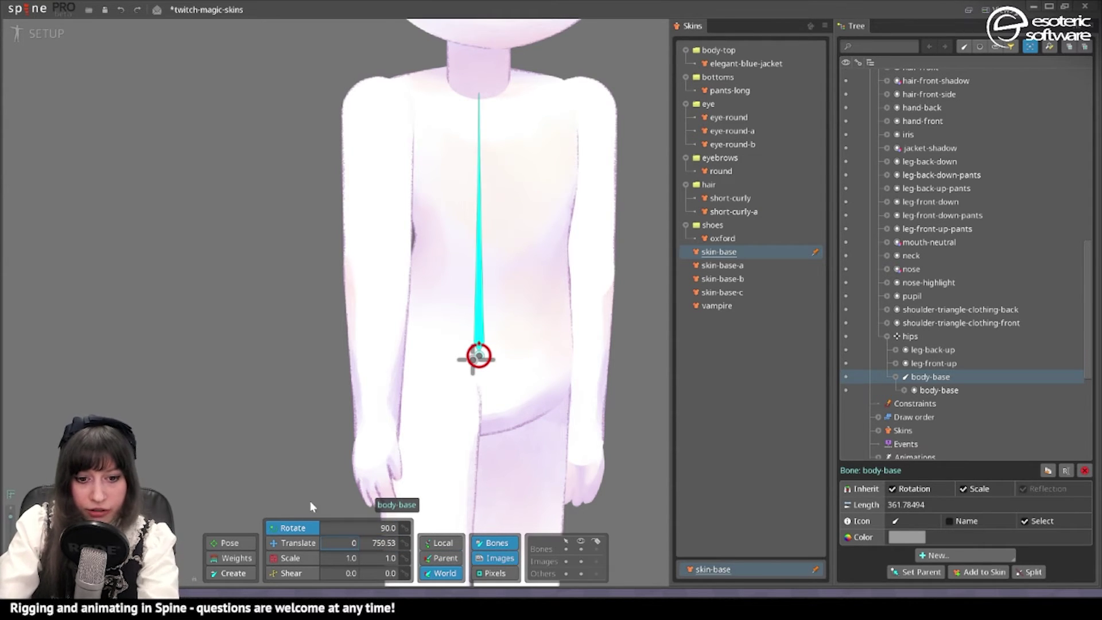
left_click(473, 360)
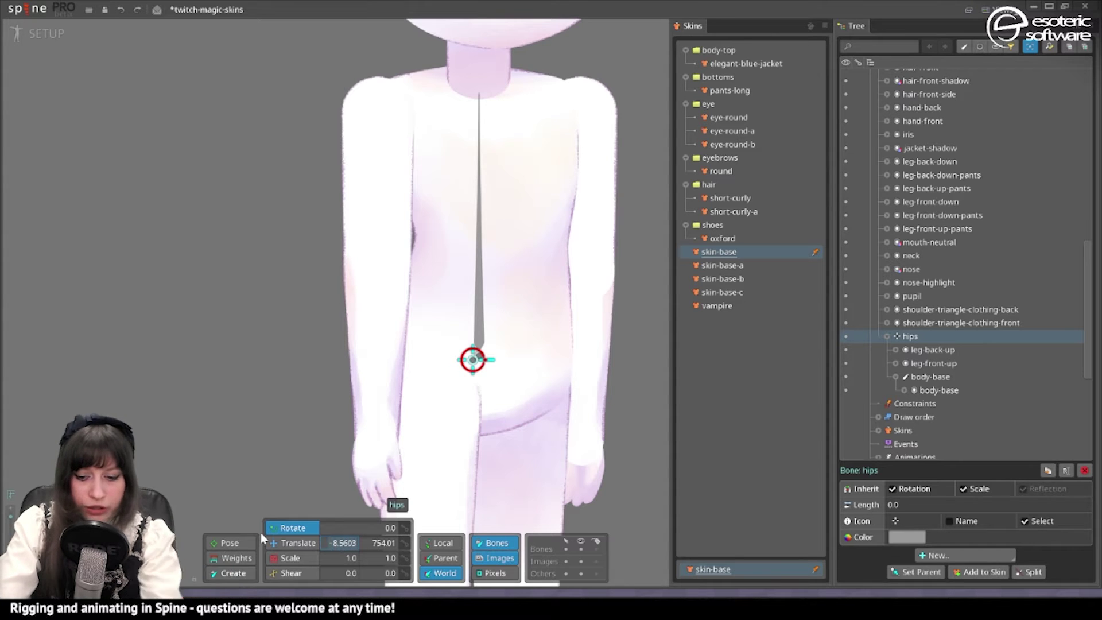
type("0")
key("Return")
Step: Set the body-base bone's world Y to 760 and its length to 350, with bone and image compensation turned off
left_click(479, 335)
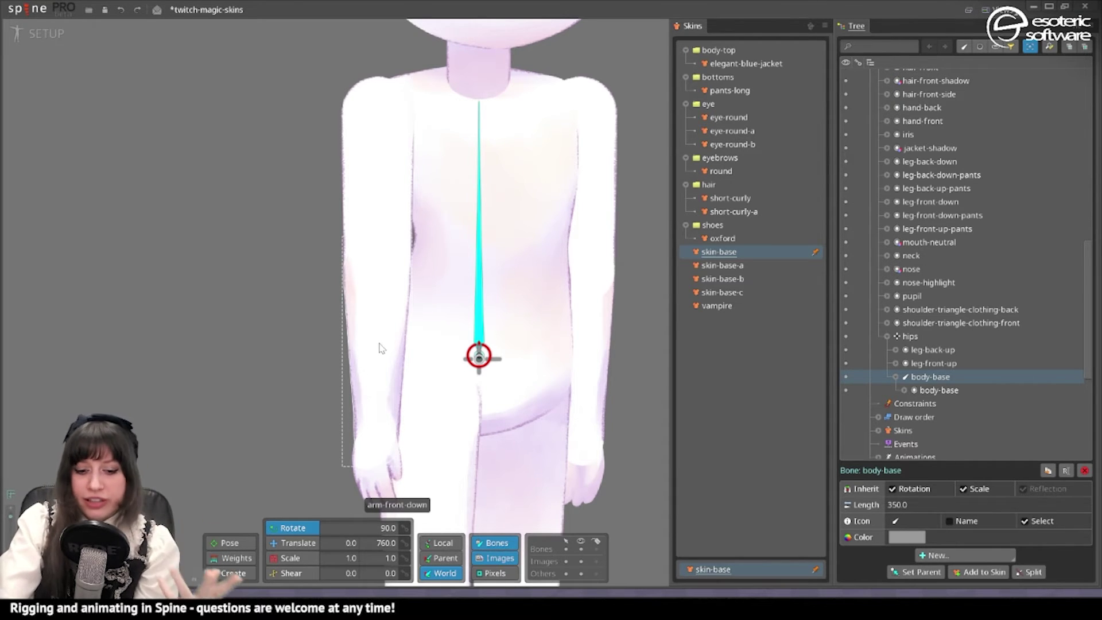
left_click(495, 542)
scroll(461, 264, "down", 5)
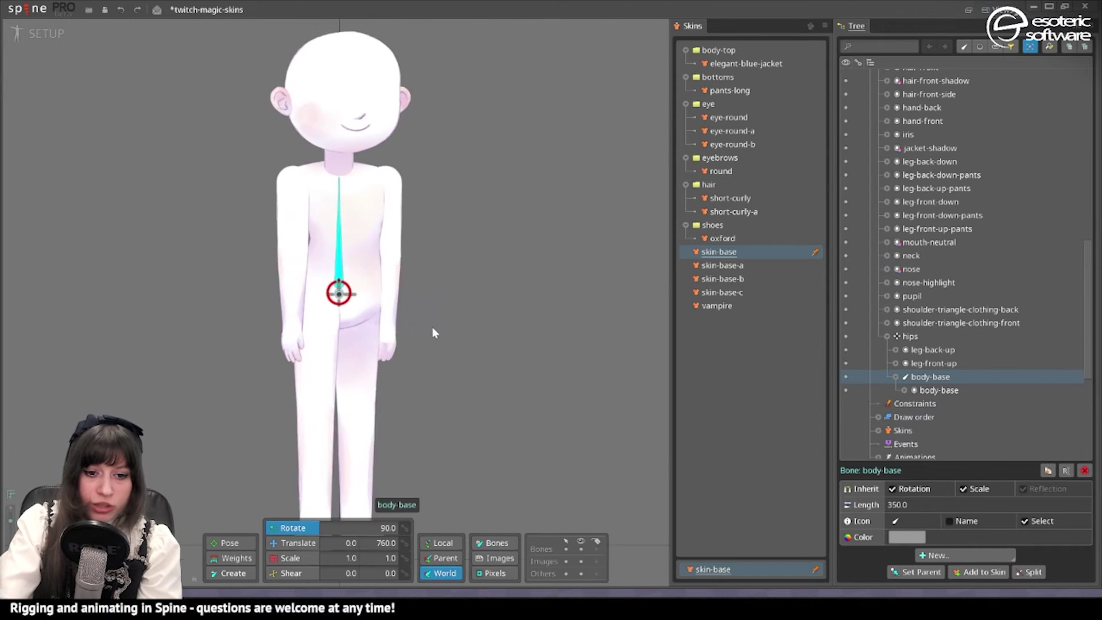
scroll(433, 327, "up", 2)
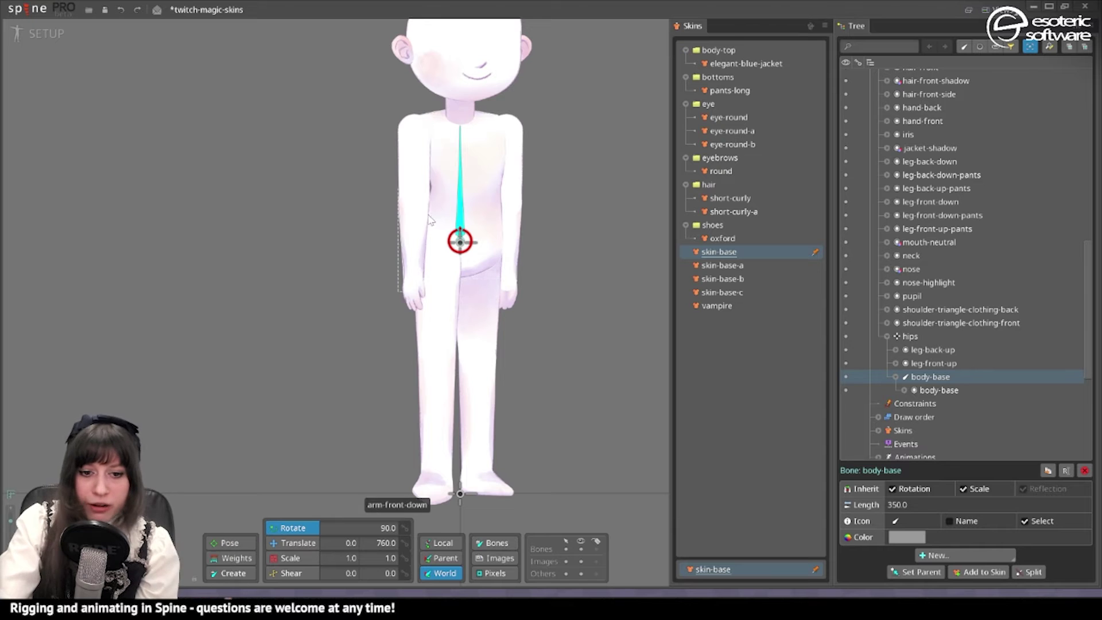
scroll(398, 254, "up", 4)
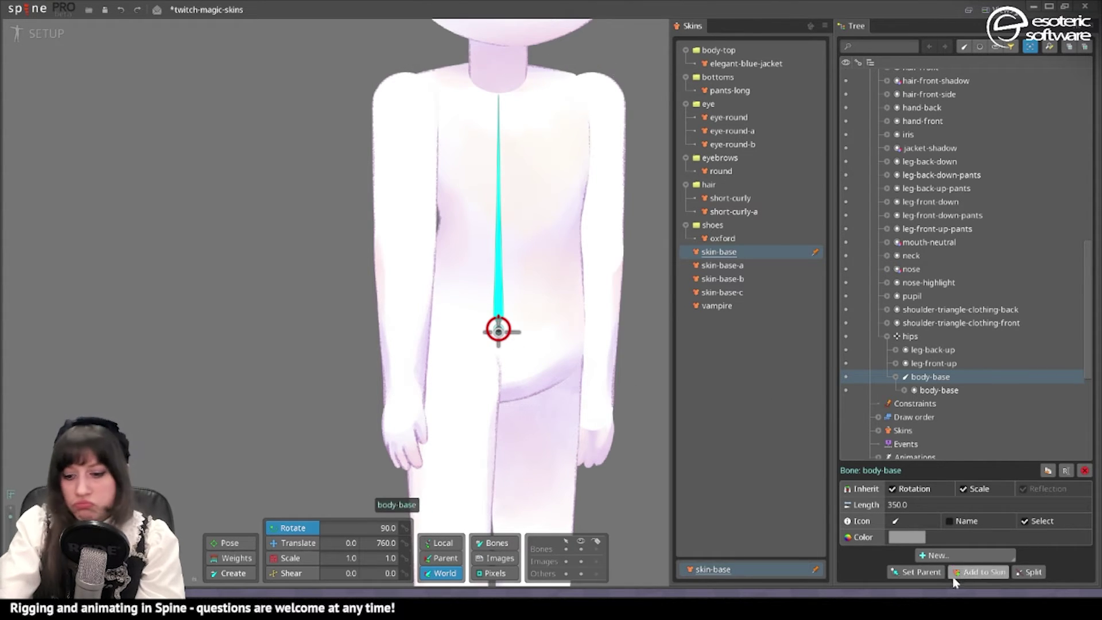
Step: Split the body-base bone into two bones, giving the lower one a length of 150 and the upper one 200
left_click(1030, 572)
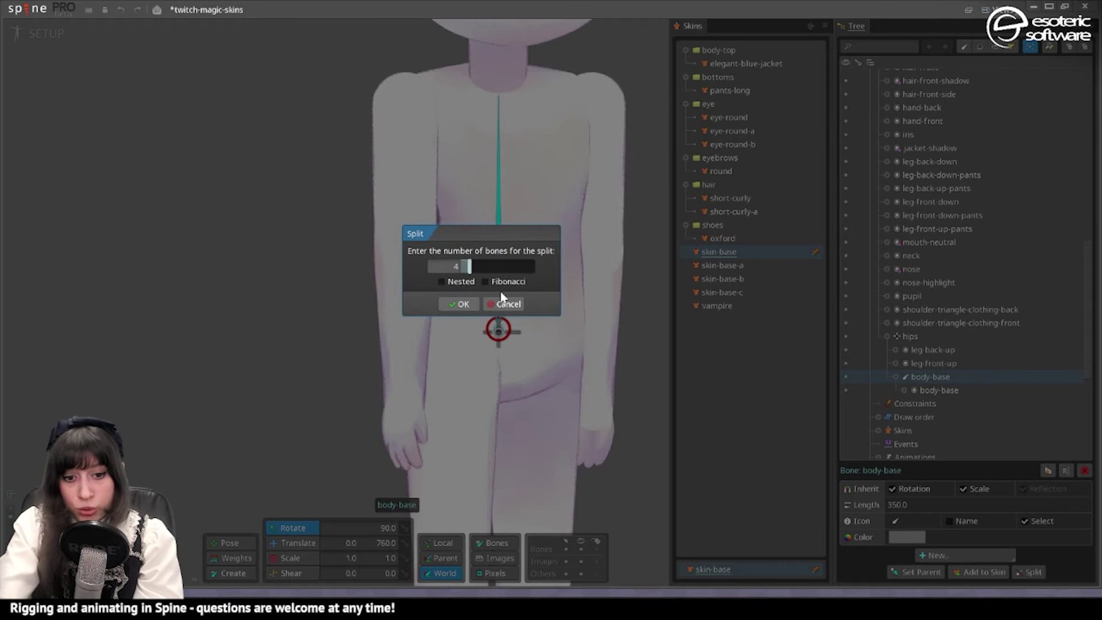
left_click(460, 306)
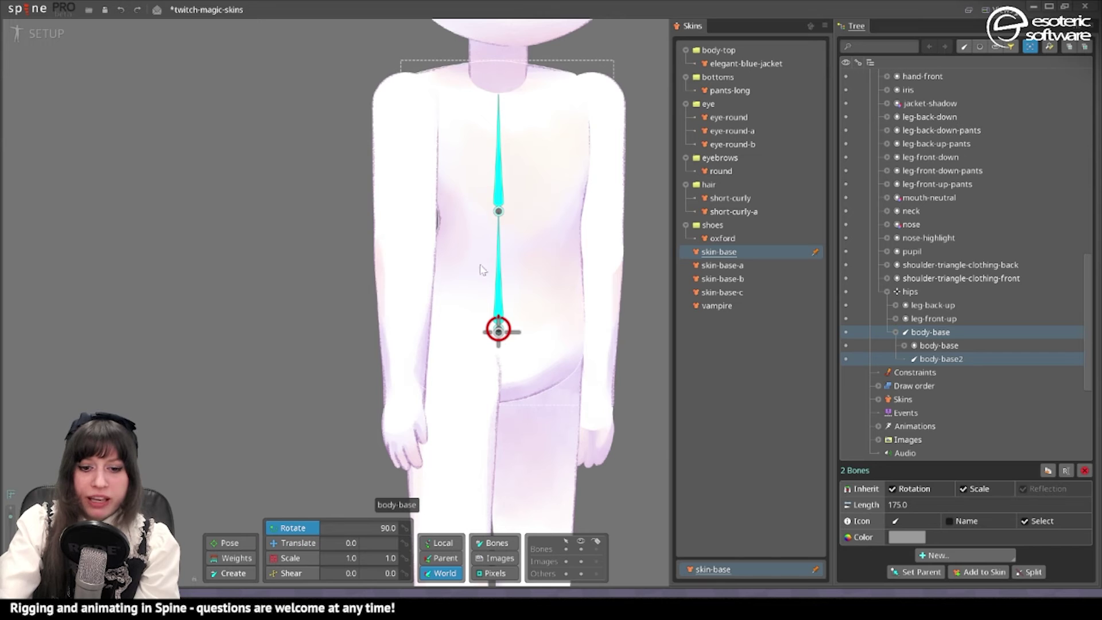
Step: Rename the upper torso bone body-top and the lower one body-down, without renaming the slot or attachment
double_click(950, 333)
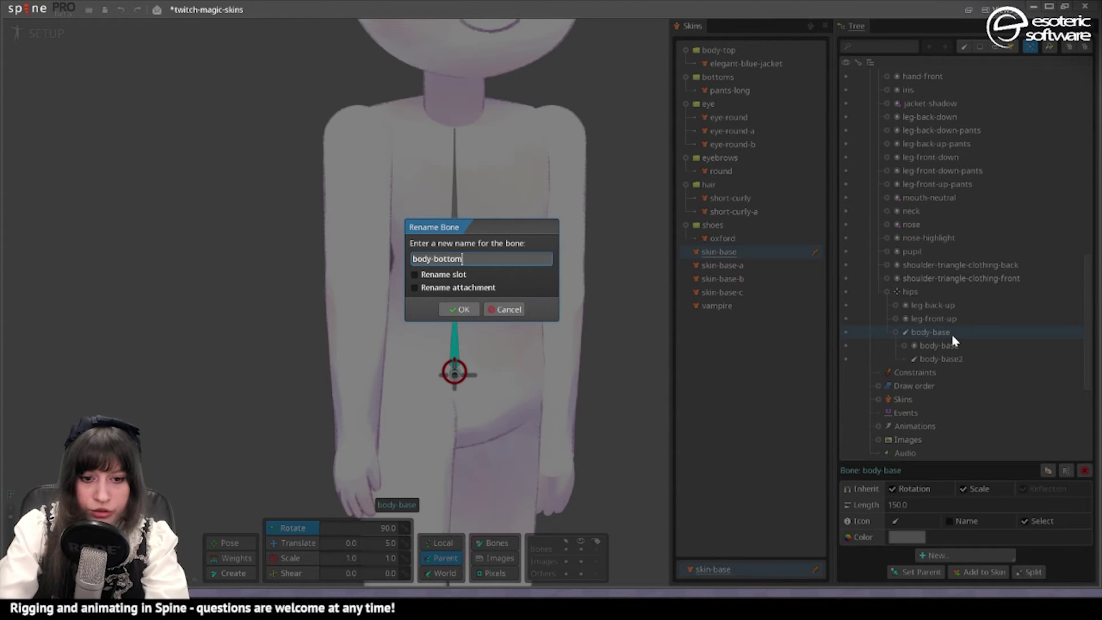
type("body-bottom")
key("Return")
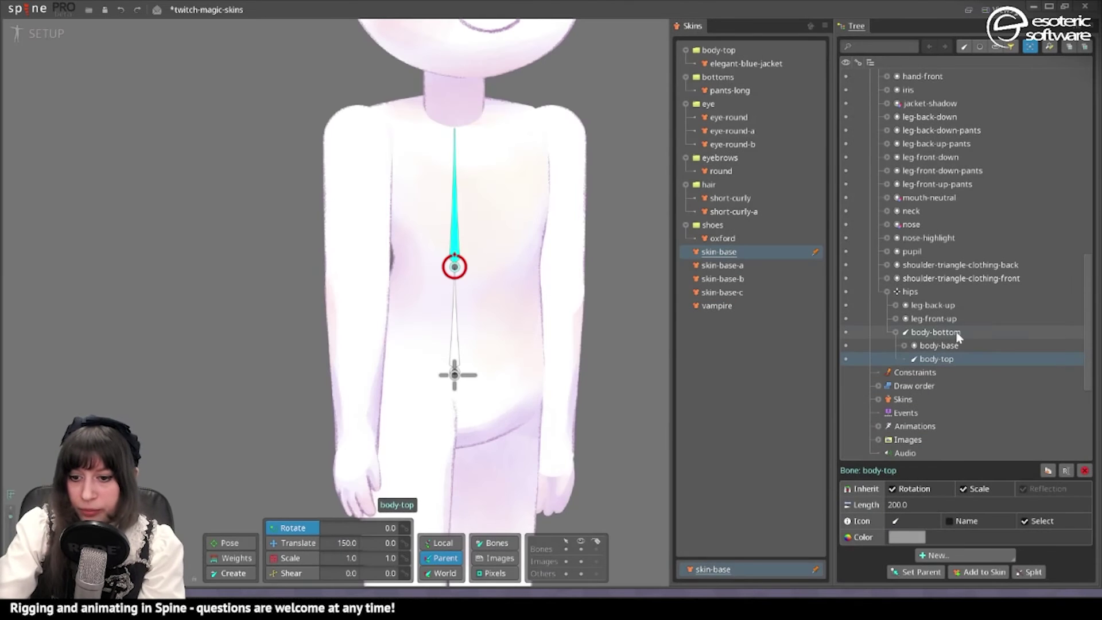
double_click(936, 332)
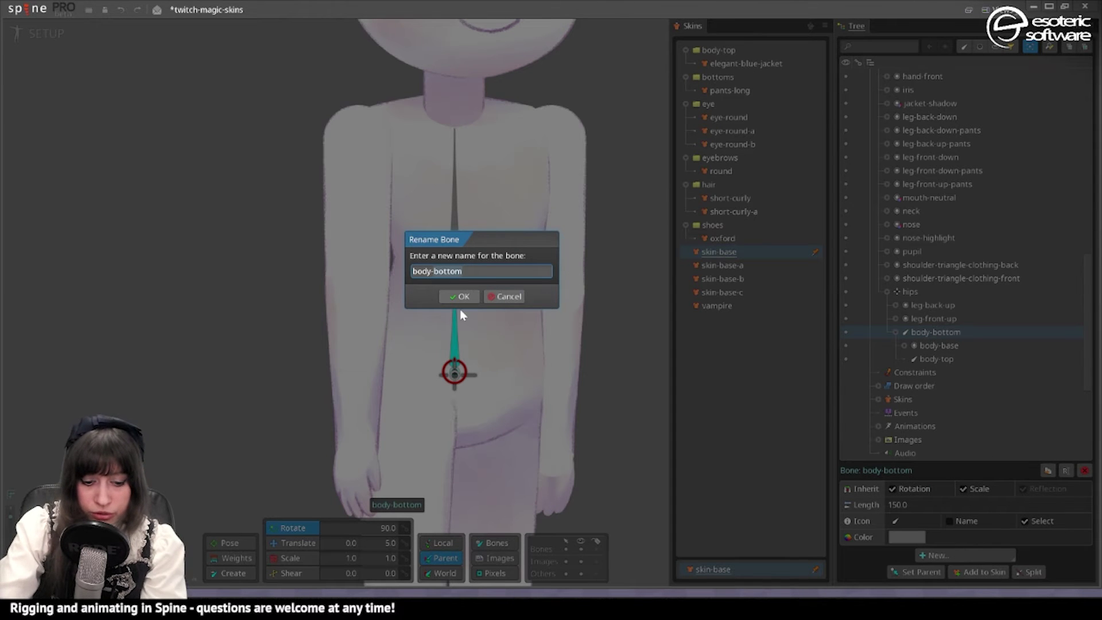
type("body-down")
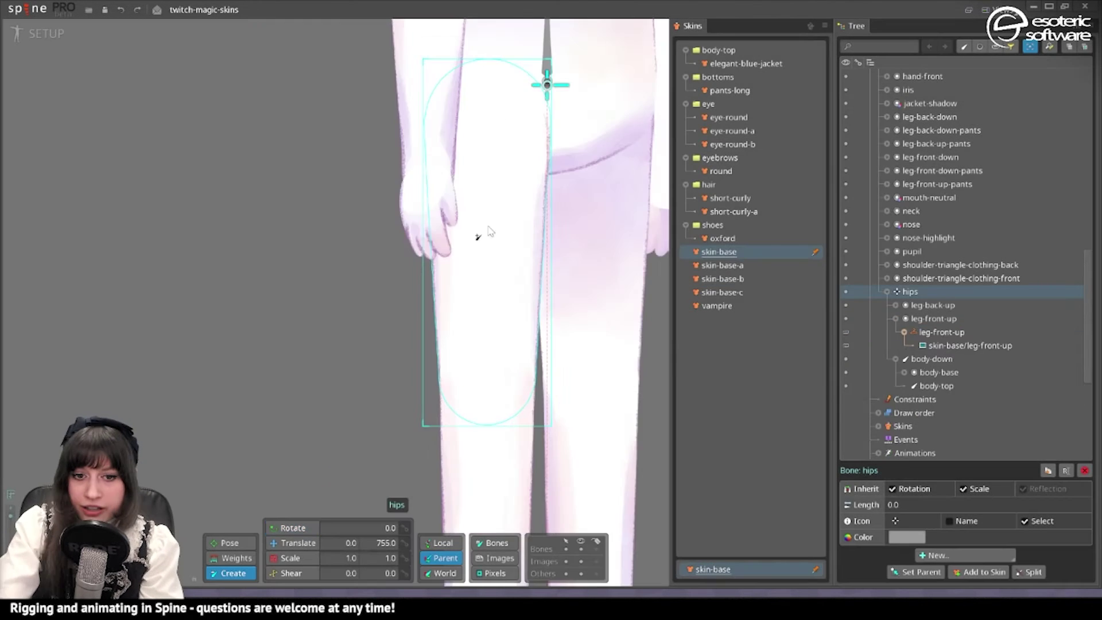
Step: Draw four long test bones crossing each other beside the upper chest and pick the first one where they overlap
key("Escape")
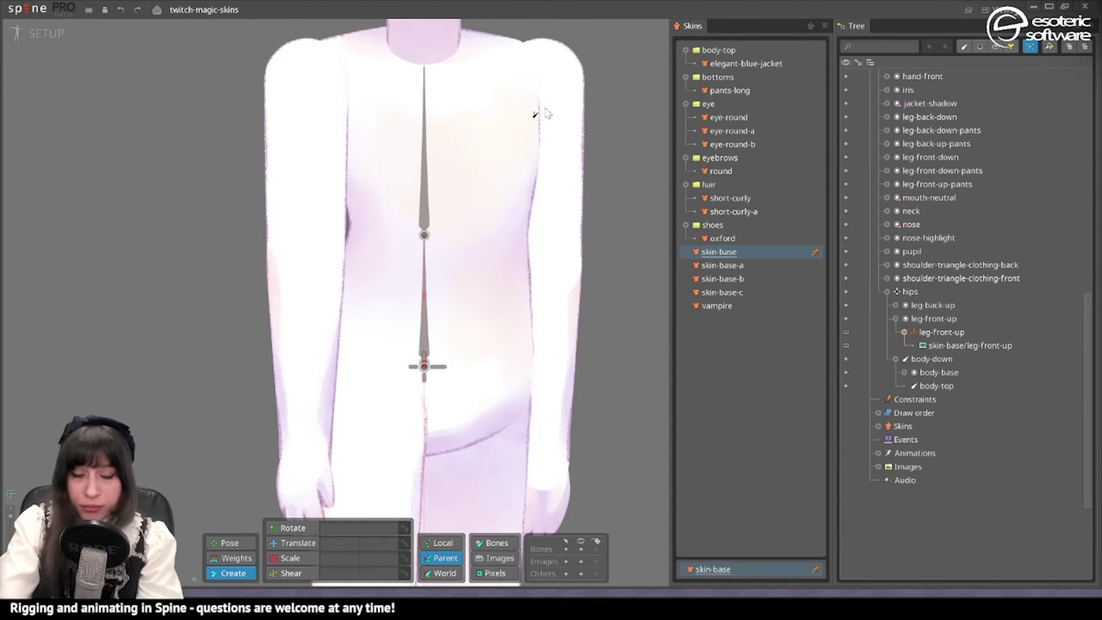
left_click_drag(471, 117, 646, 195)
left_click_drag(462, 182, 600, 74)
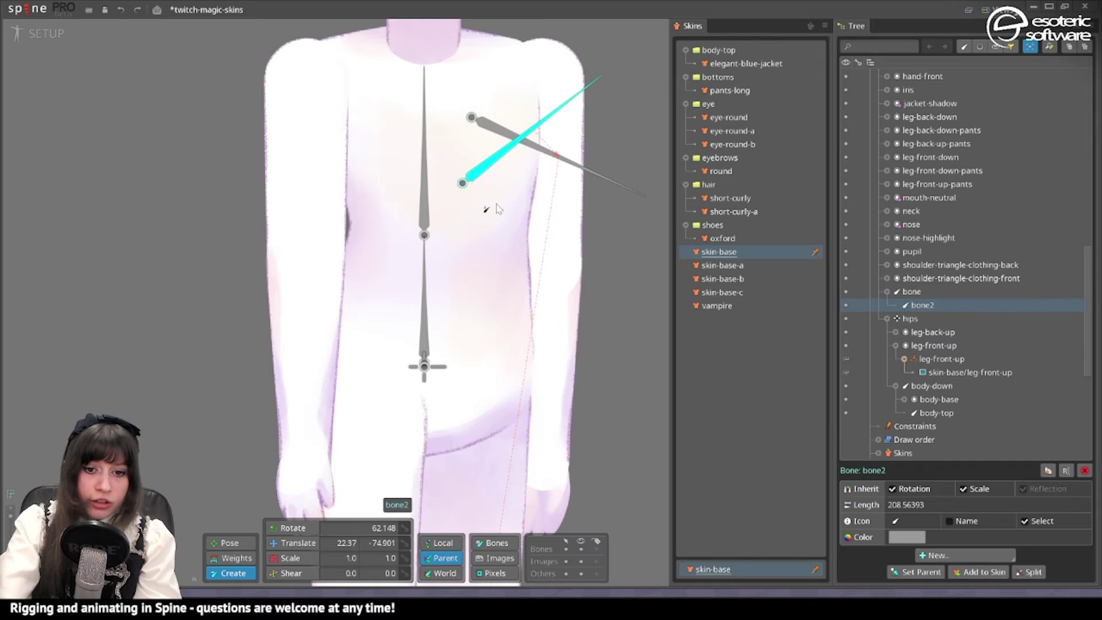
left_click_drag(497, 206, 531, 49)
left_click_drag(545, 212, 462, 49)
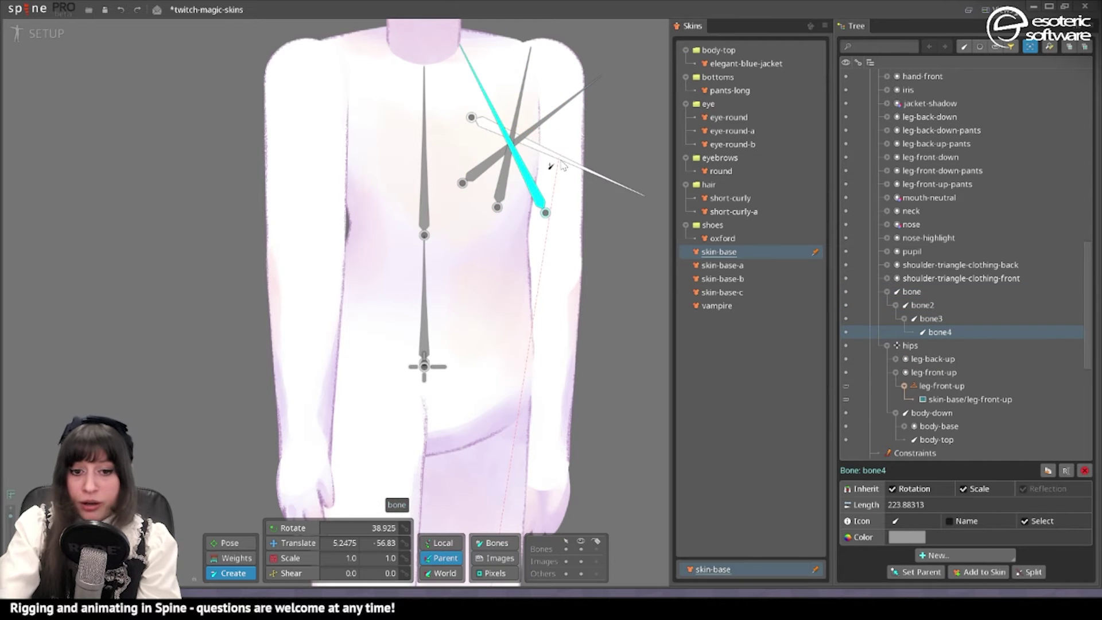
key("space")
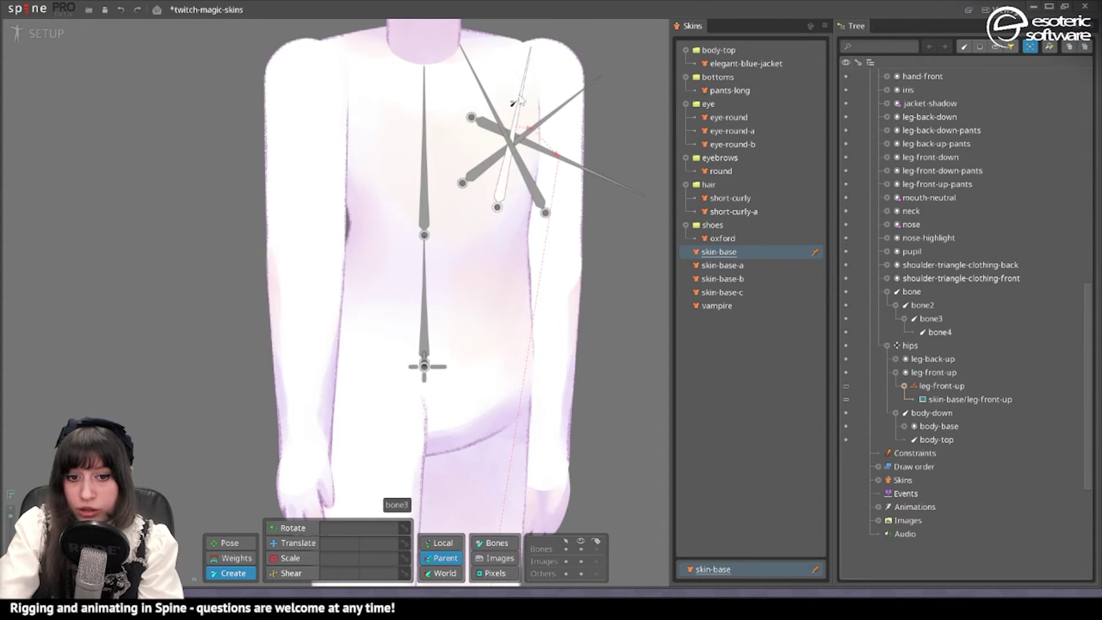
left_click(560, 152)
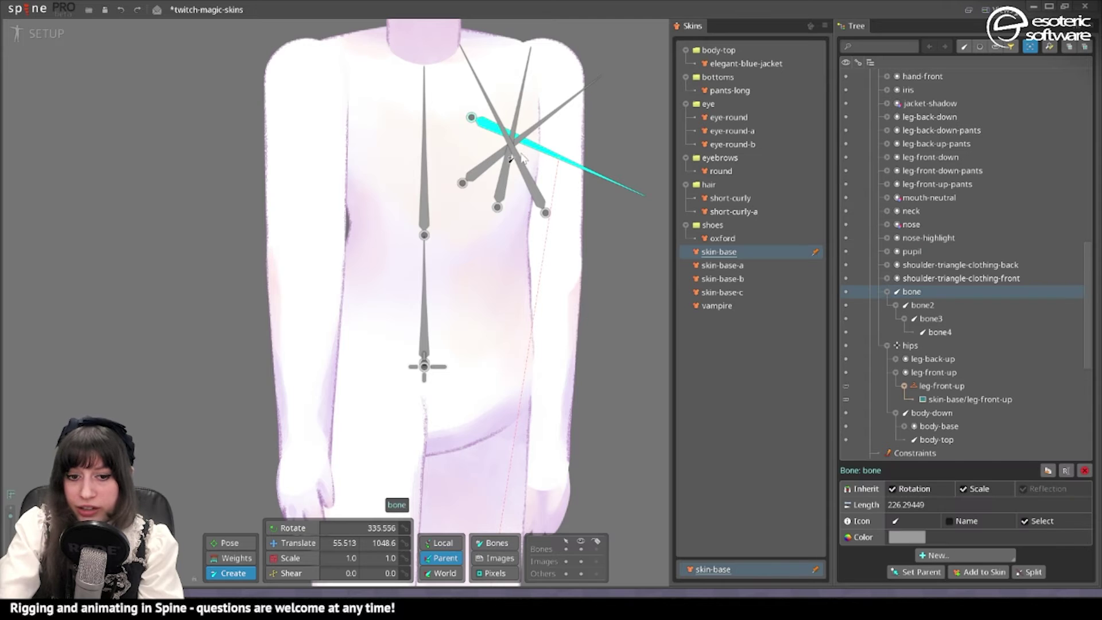
Step: Undo the crossing test bones and the zero-length arm-back-up bone at the shoulder
key("ctrl+z")
key("ctrl+z")
key("ctrl+z")
key("ctrl+z")
key("ctrl+z")
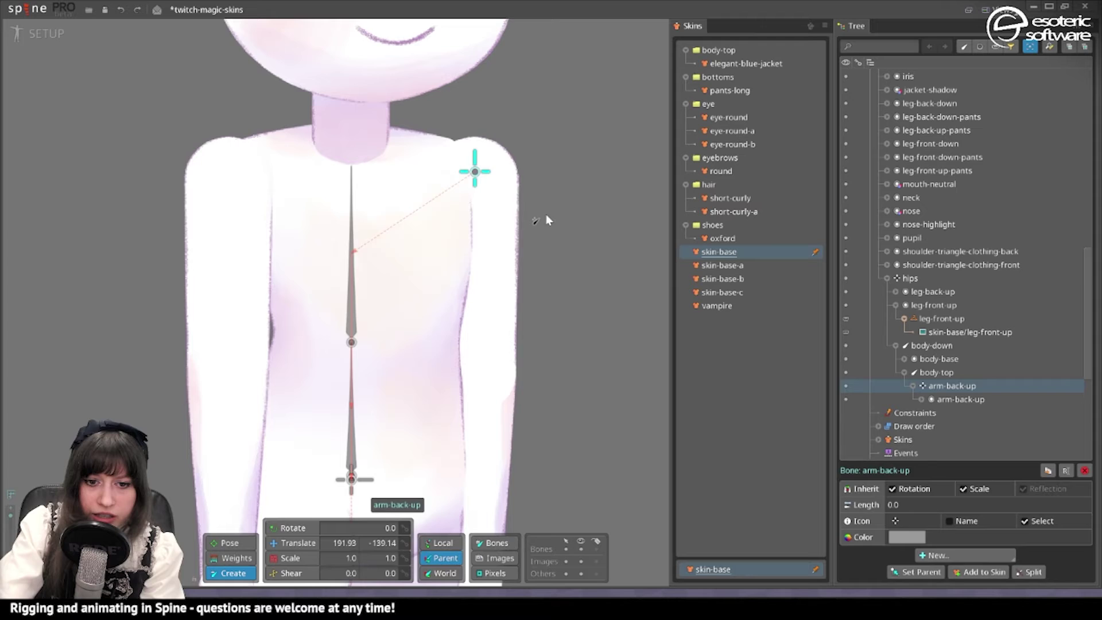
key("ctrl+z")
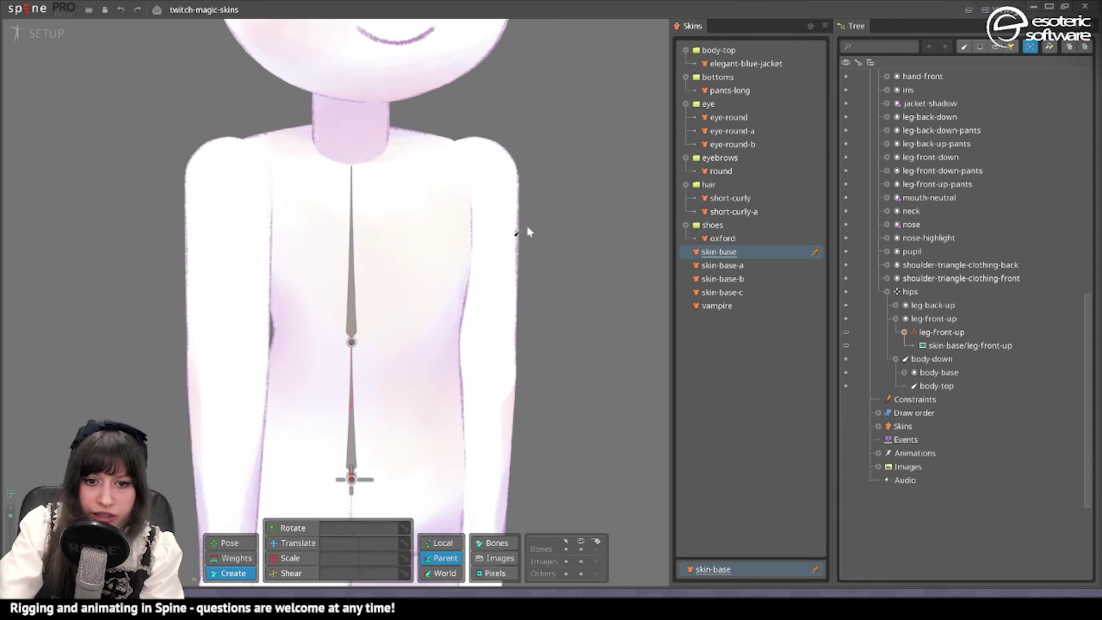
Step: Create a child bone of body-top about 248 long, running straight down from the shoulder, for the arm-back-up slot
left_click_drag(339, 246, 452, 205)
left_click(463, 205)
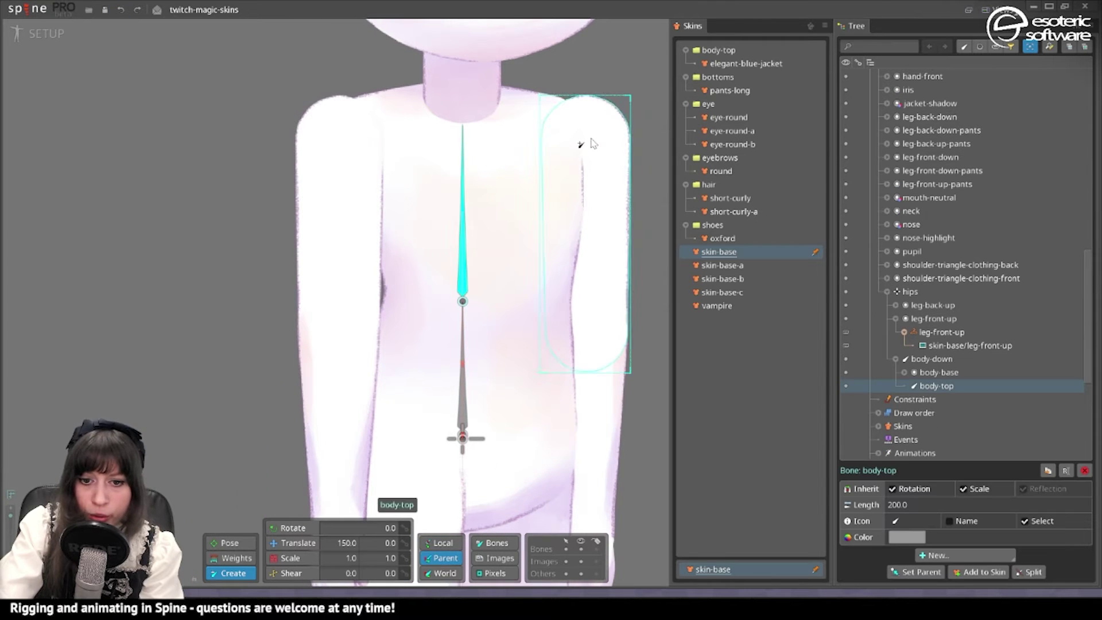
left_click_drag(585, 131, 588, 356)
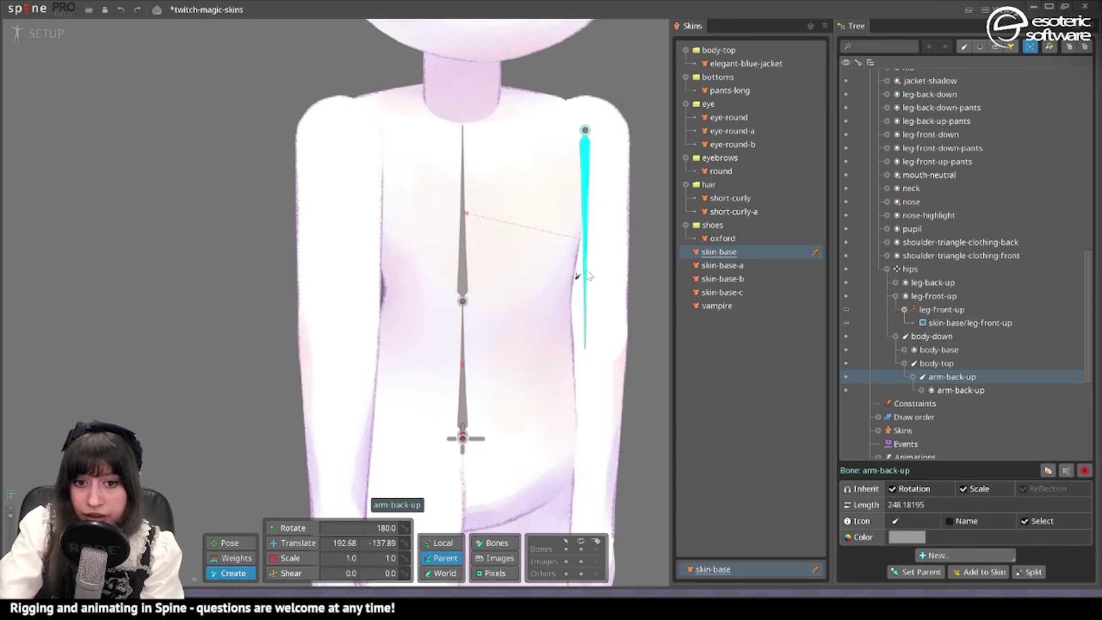
Step: Create a child bone about 255 long from the elbow to the wrist of the back arm, for the arm-back-down slot
scroll(585, 271, "down", 1)
left_click_drag(586, 271, 537, 276)
left_click_drag(539, 316, 535, 224)
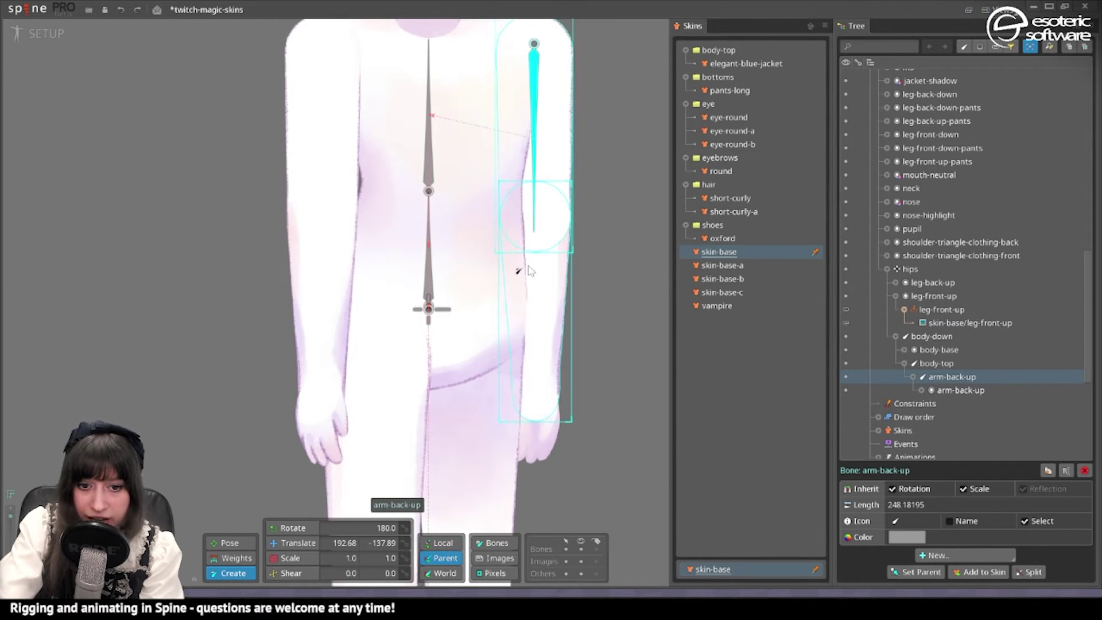
scroll(530, 268, "up", 3)
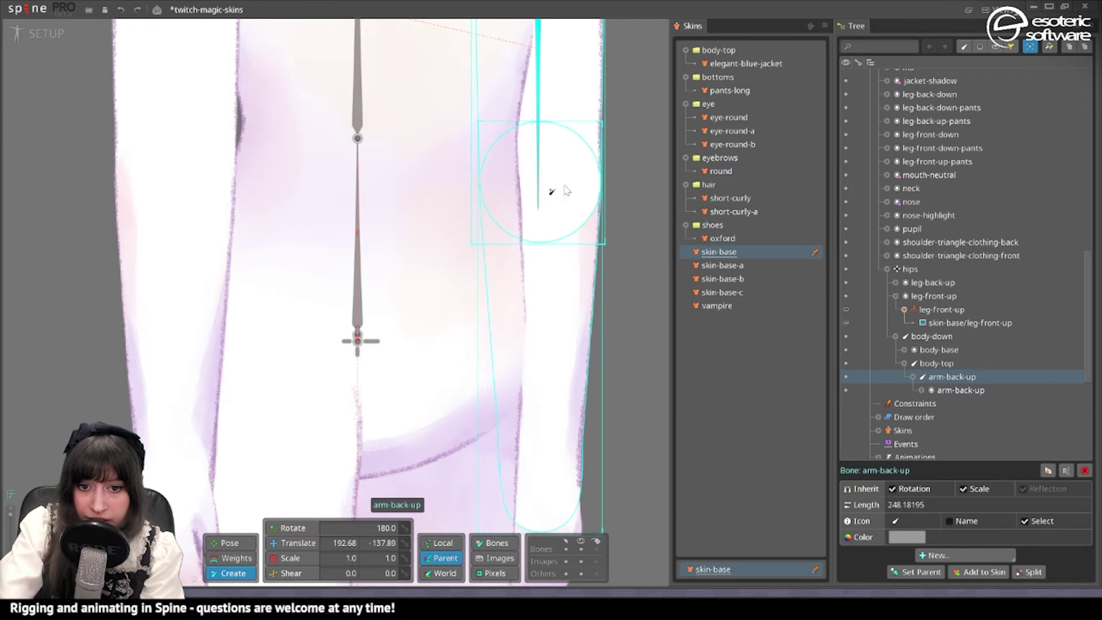
scroll(529, 189, "up", 2)
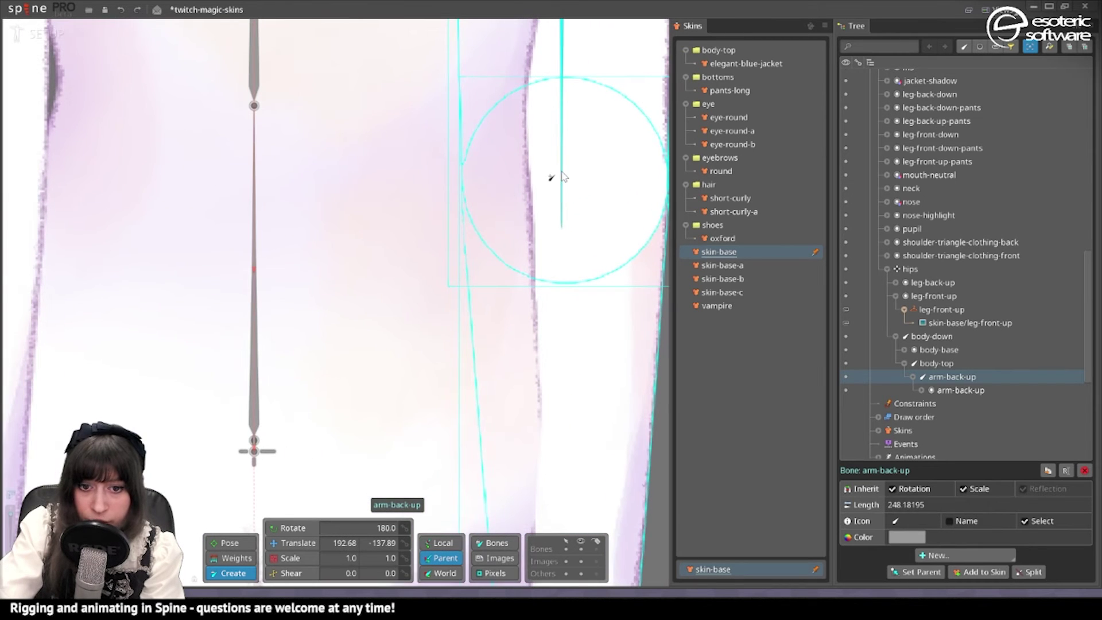
scroll(559, 351, "down", 4)
left_click_drag(561, 172, 632, 345)
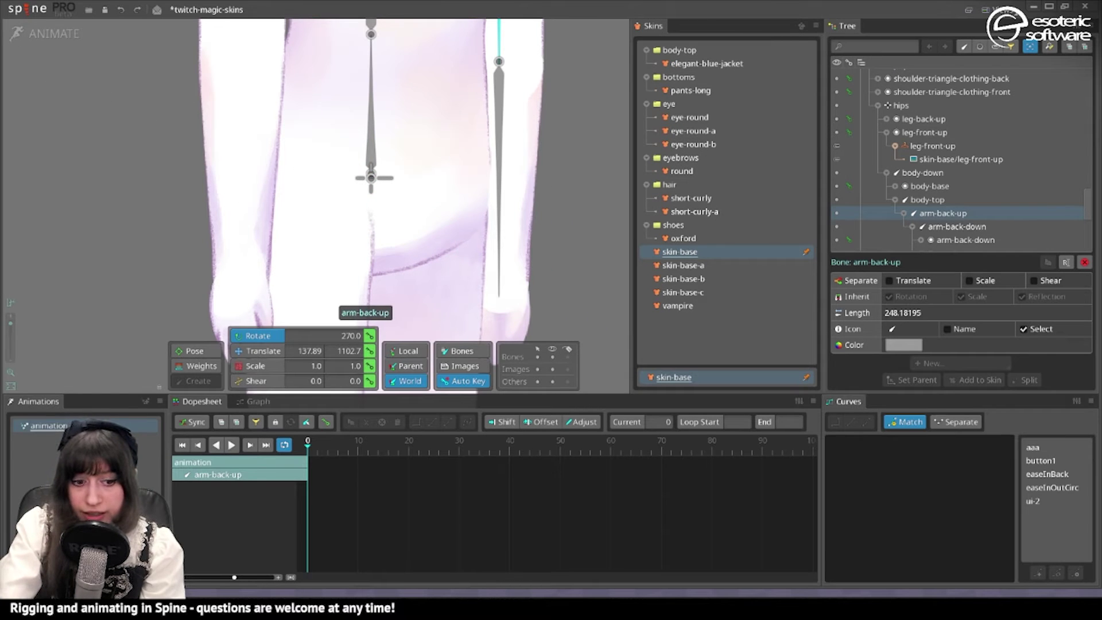
Step: Rotate the arm-back-up bone up to horizontal in Animate mode, setting its world rotation to 0
left_click_drag(436, 66, 222, 206)
left_click_drag(369, 85, 270, 228)
left_click_drag(183, 235, 351, 155)
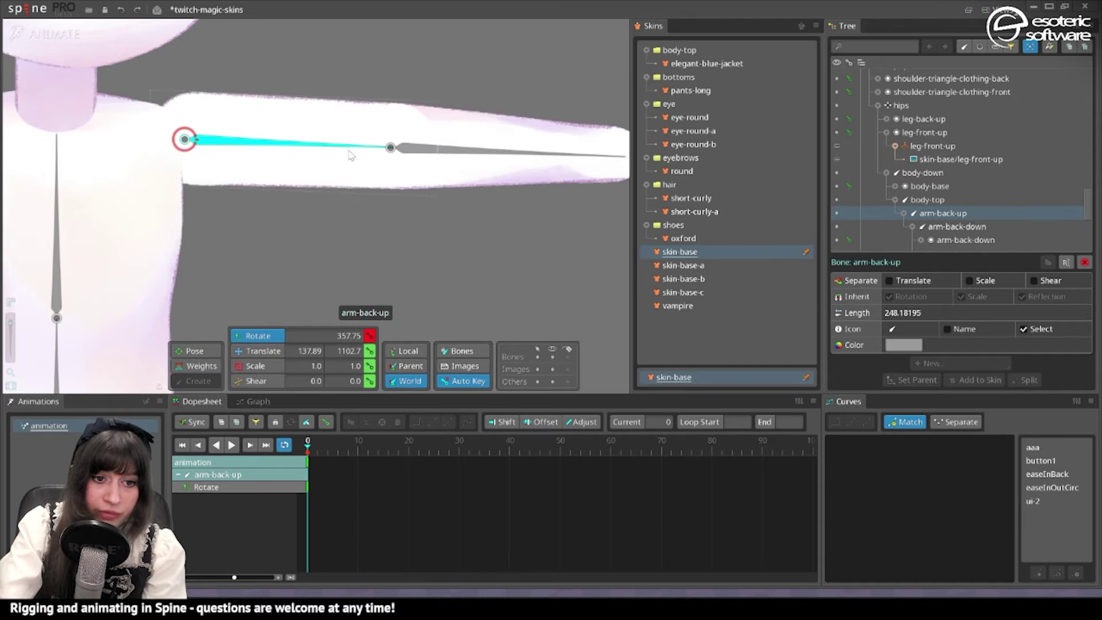
left_click(312, 338)
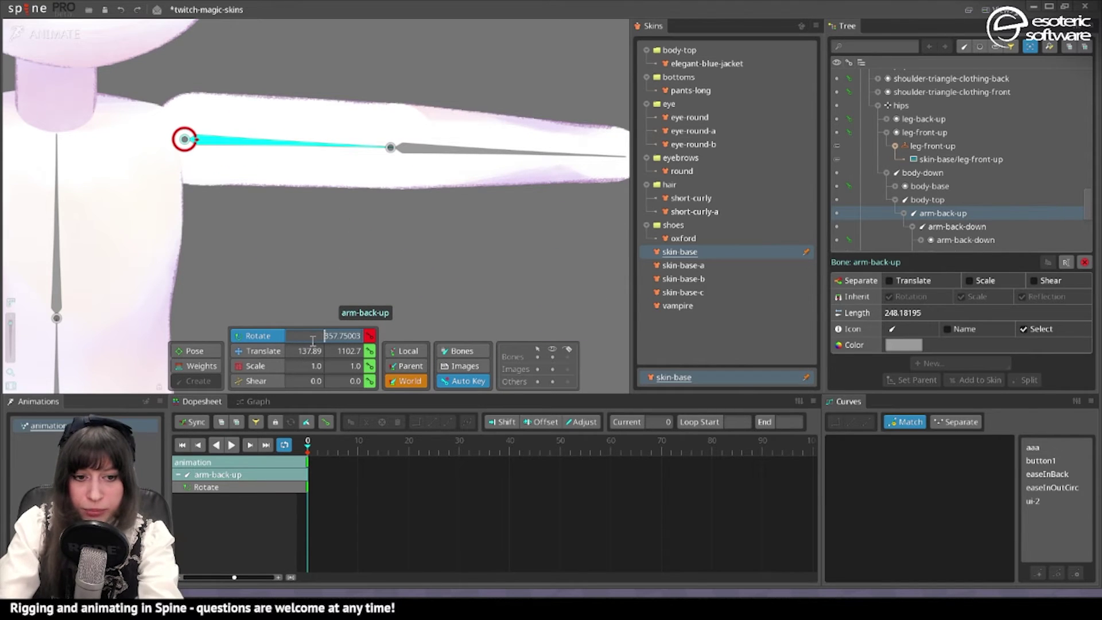
type("0")
key("Return")
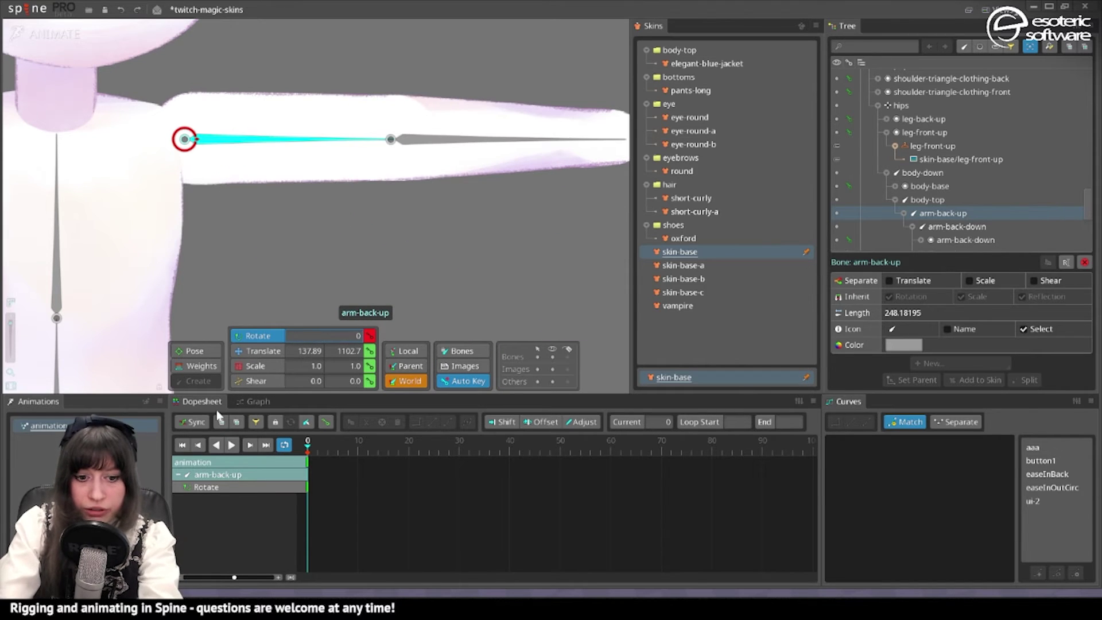
Step: Bend the back arm at the elbow by setting the arm-back-down bone's world rotation to 90
left_click(414, 141)
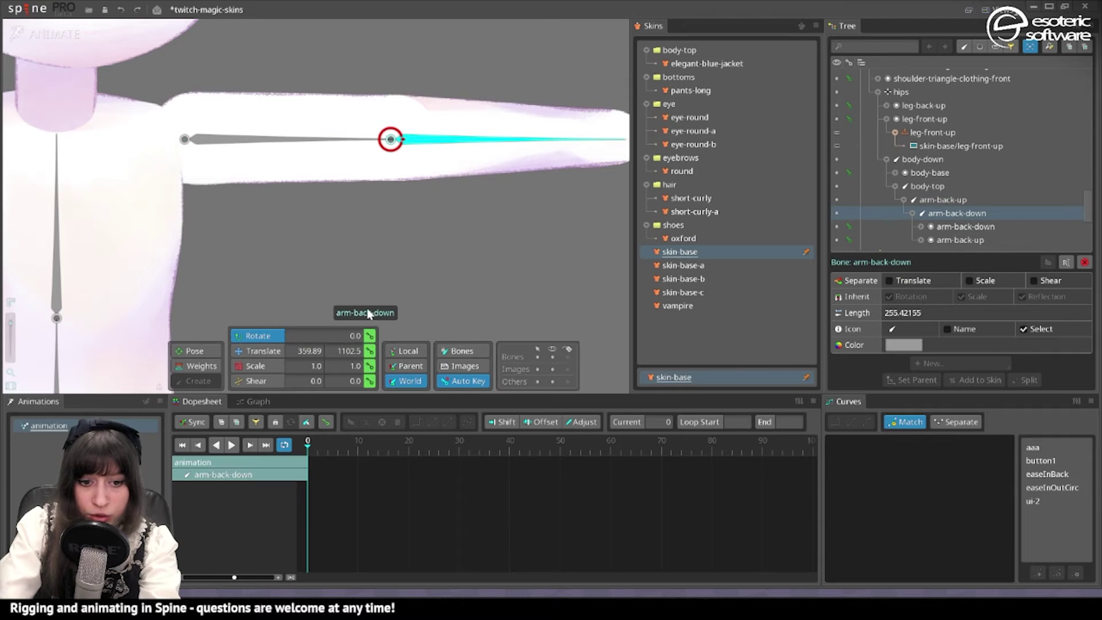
left_click(351, 336)
type("90")
key("Return")
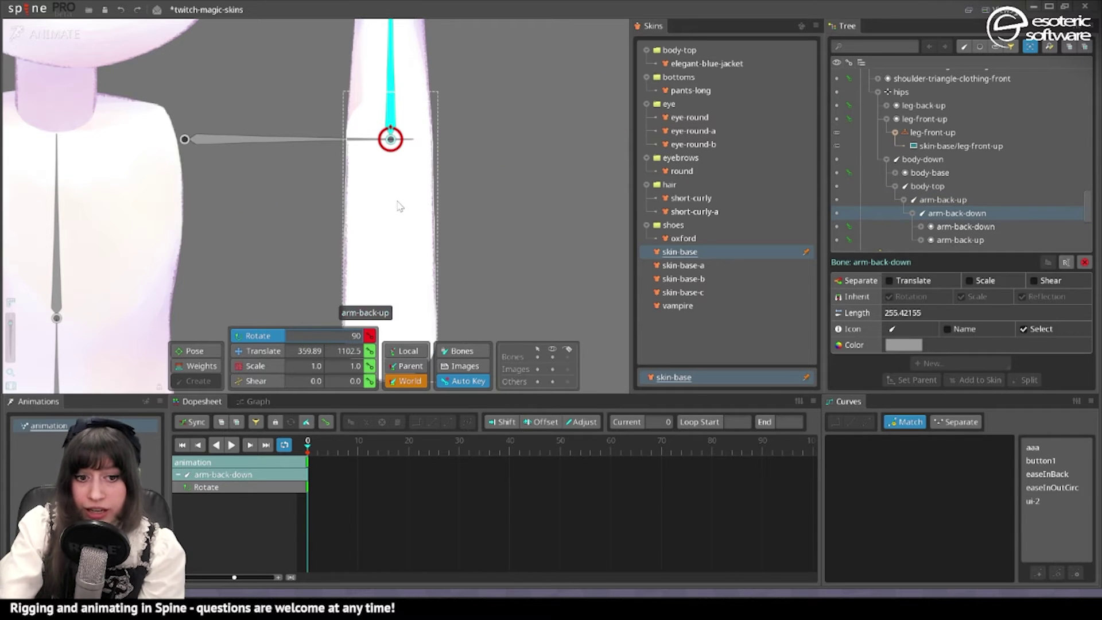
Step: Reparent the arm-back-up slot to the arm-back-up bone in Setup mode and check the arm's pose in Animate mode
left_click(45, 34)
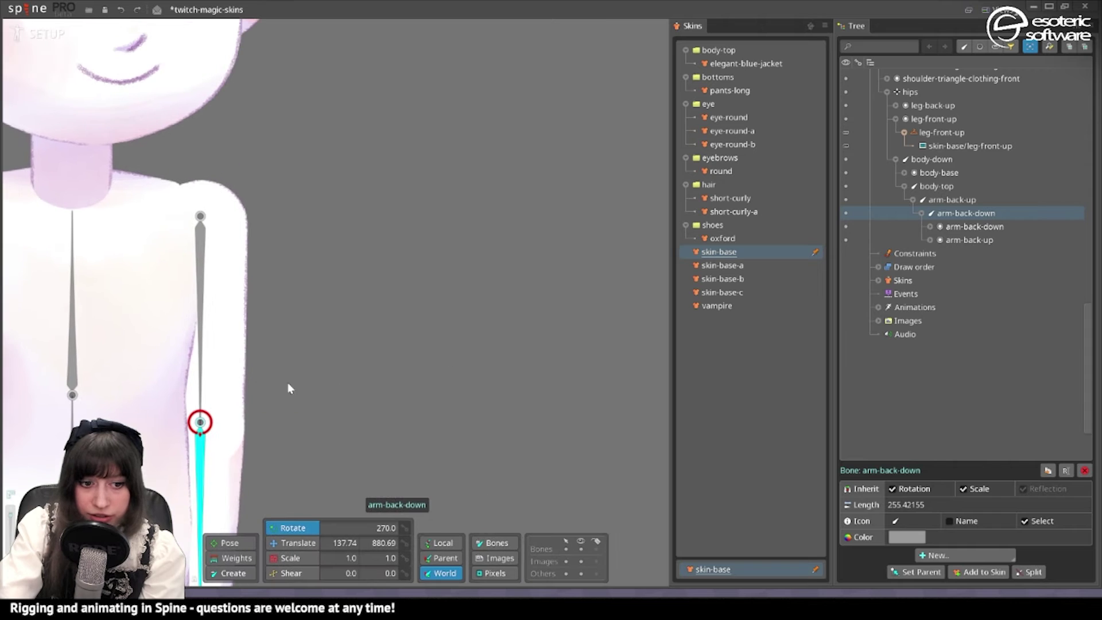
left_click(234, 335)
left_click(973, 243)
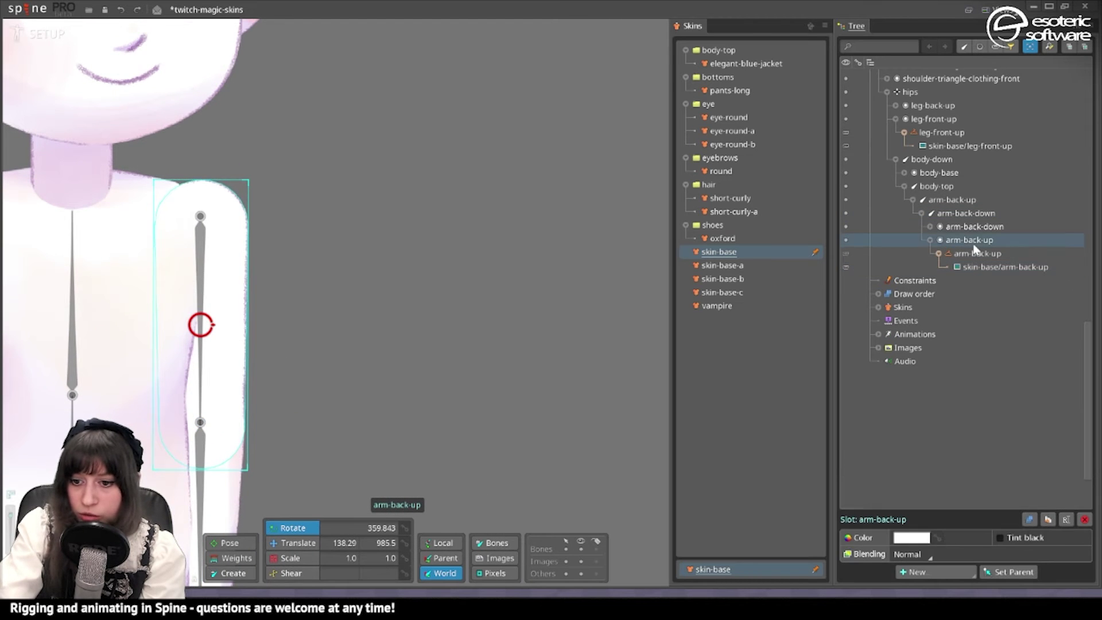
left_click_drag(982, 241, 955, 201)
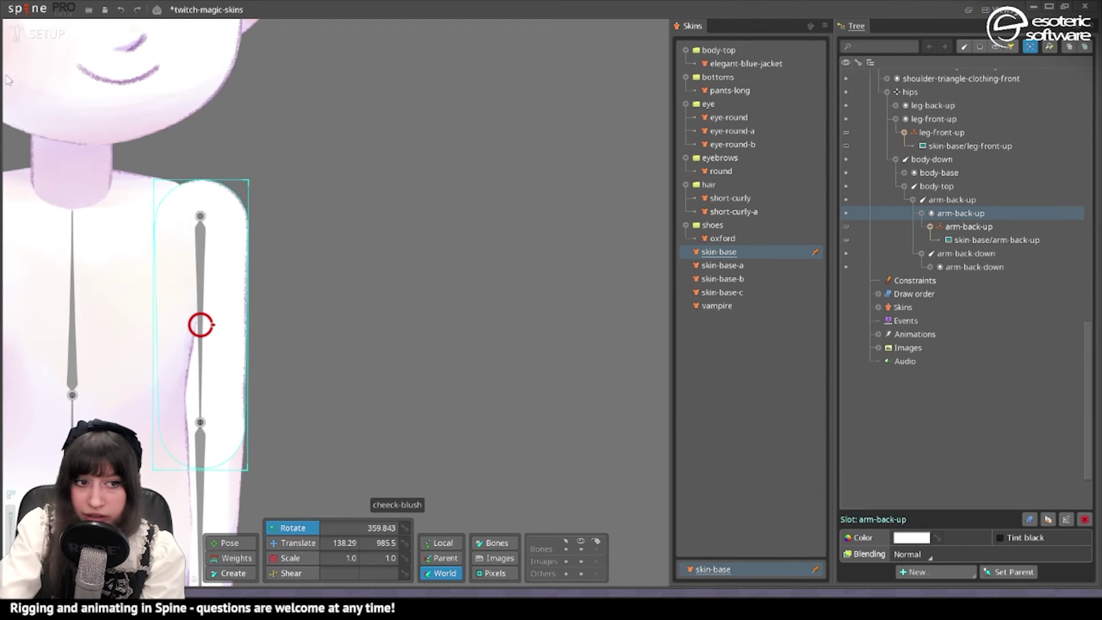
left_click(36, 35)
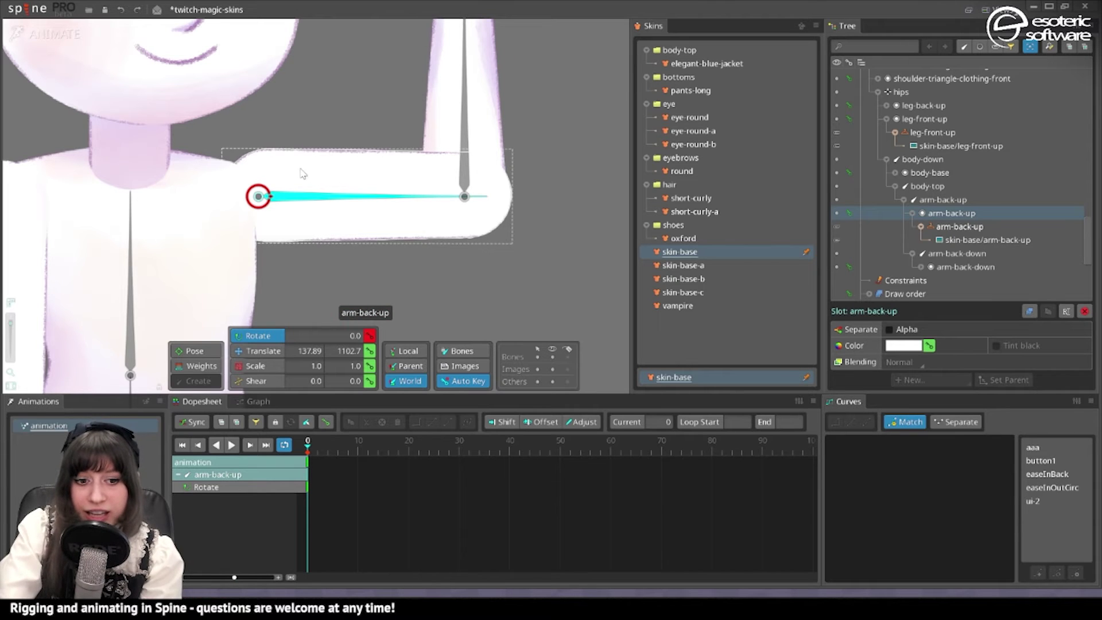
Step: Return to Setup mode and open the Preview view beside the rig
left_click(55, 34)
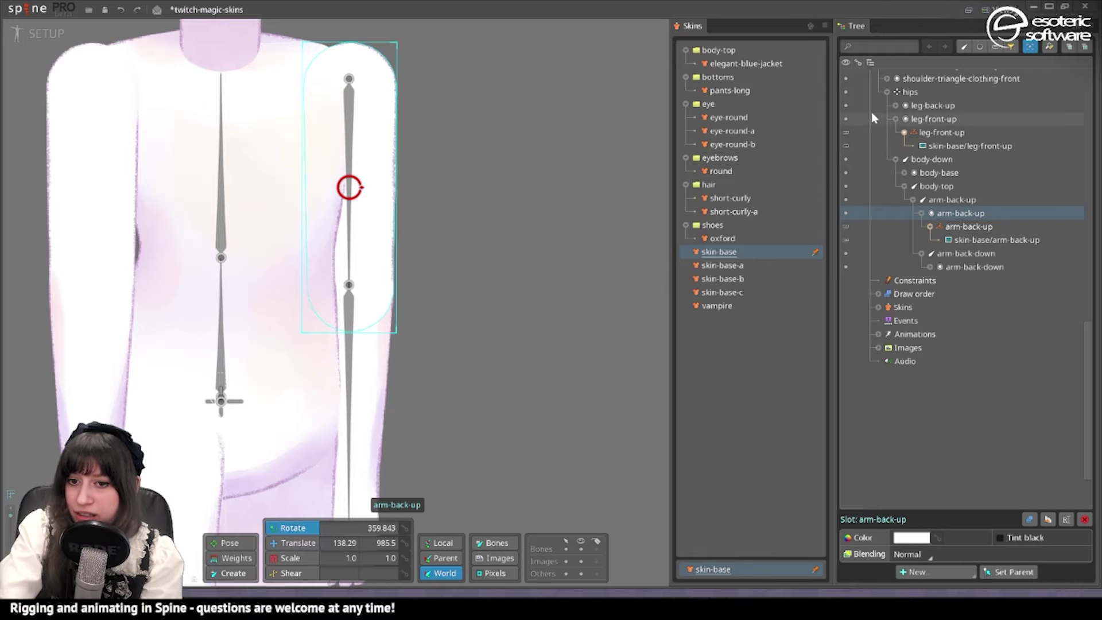
left_click(1002, 9)
left_click(994, 114)
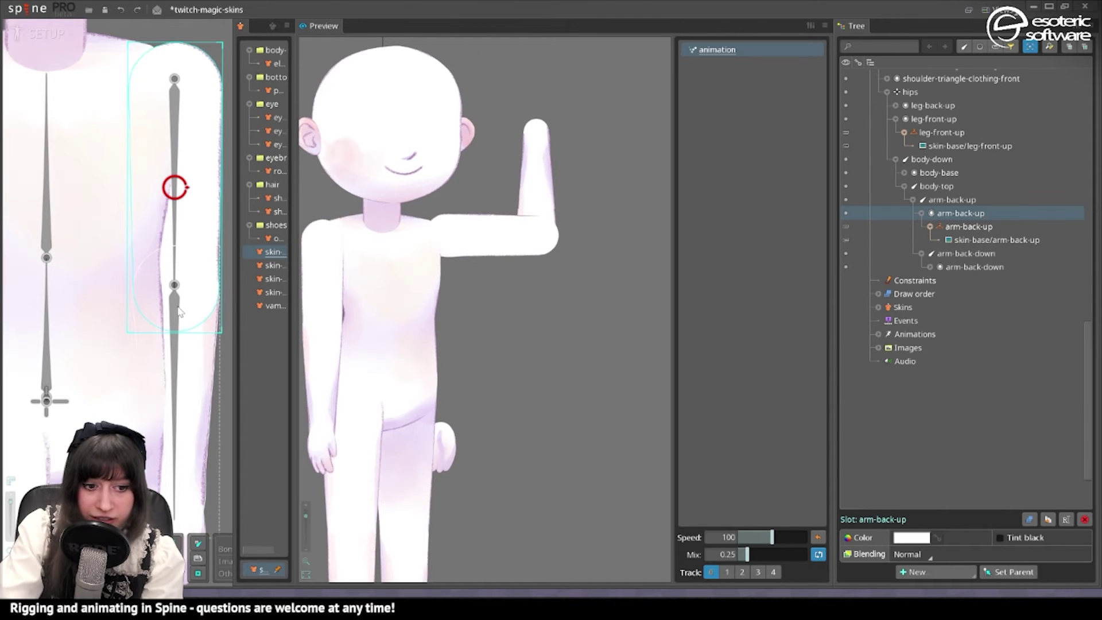
Step: Shift the arm-back-down bone's elbow joint slightly outward, comparing the arm's shoulder and elbow in the preview
left_click(175, 129)
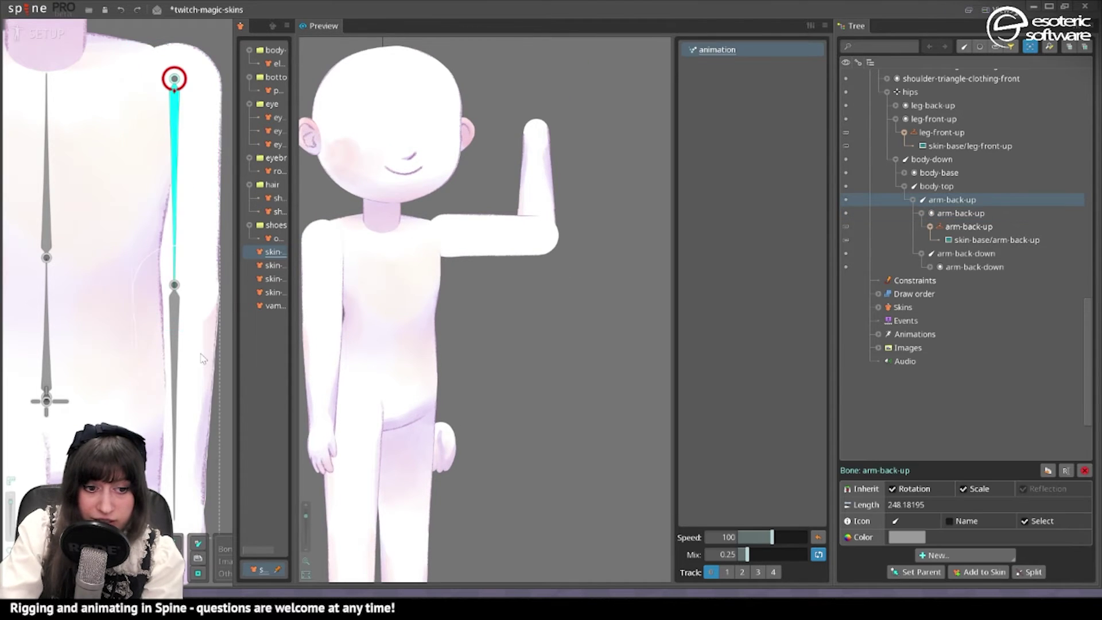
left_click_drag(201, 359, 187, 188)
left_click(168, 161)
left_click(163, 154)
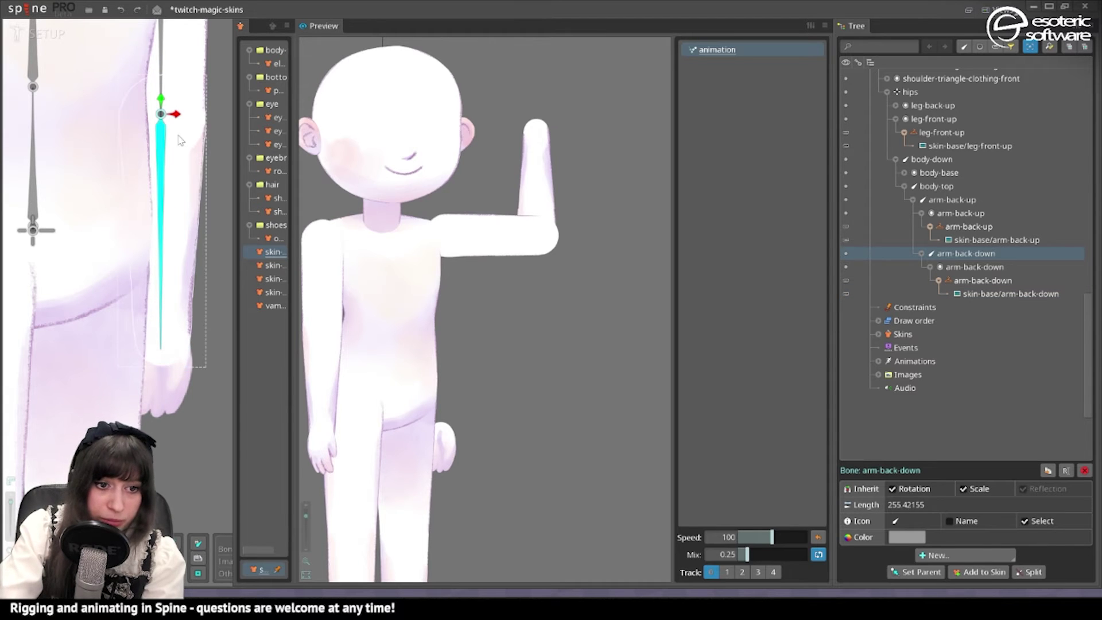
left_click_drag(176, 112, 132, 109)
scroll(502, 194, "up", 5)
left_click_drag(506, 203, 431, 95)
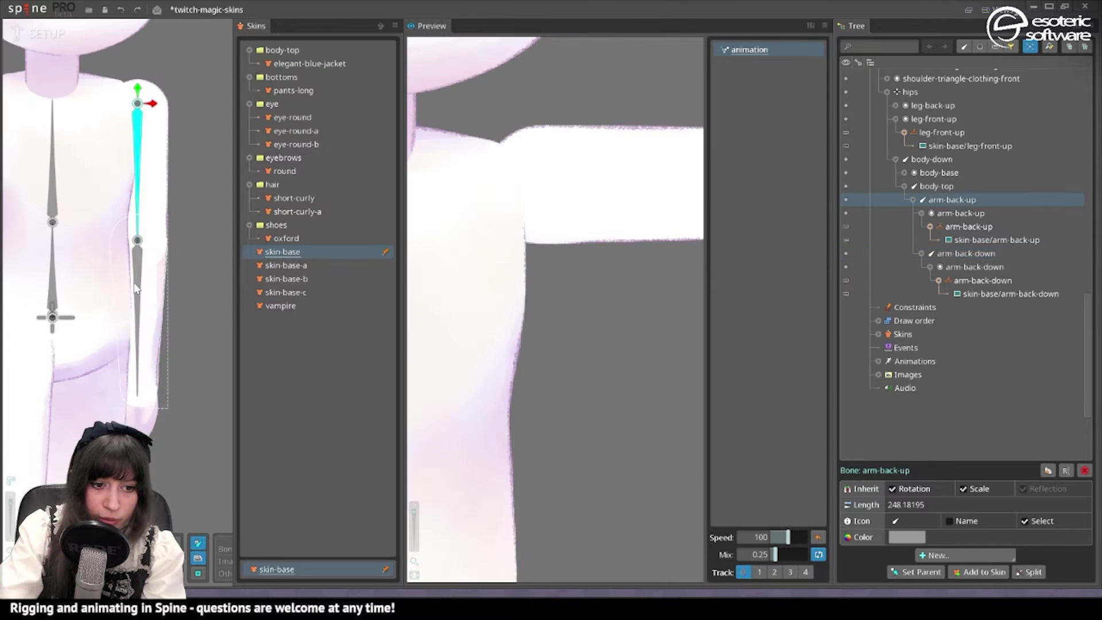
left_click(136, 289)
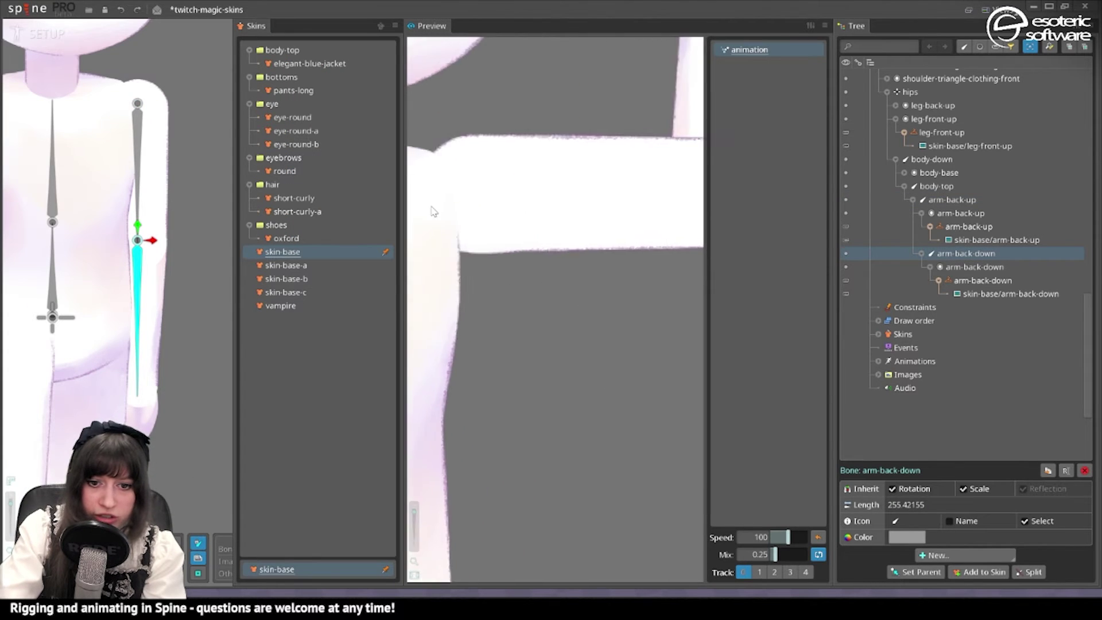
left_click_drag(143, 227, 143, 234)
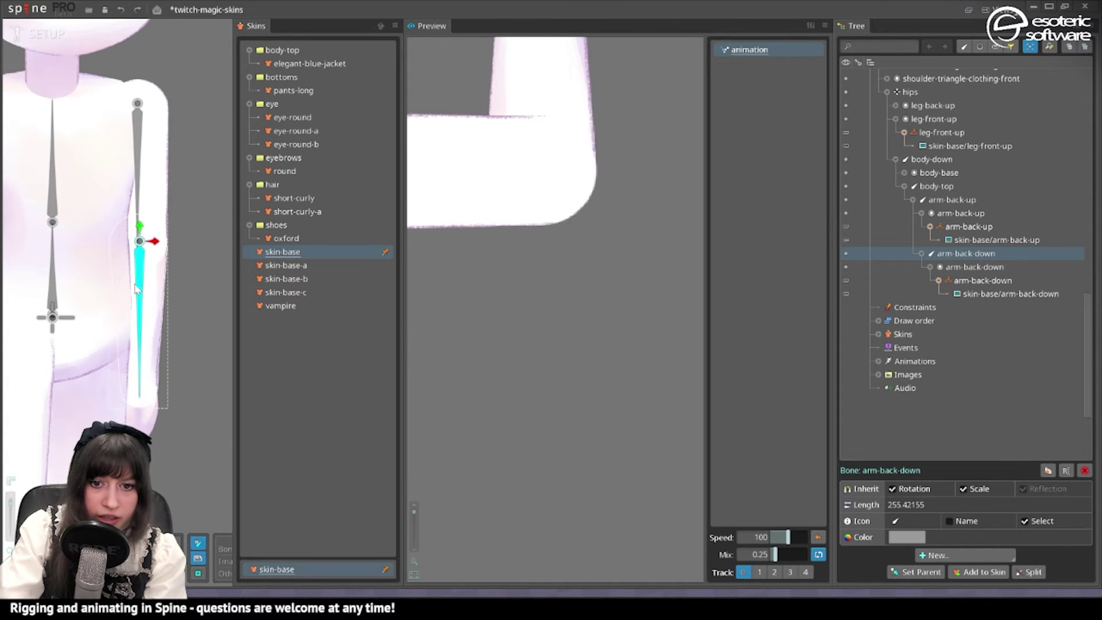
left_click_drag(201, 198, 214, 217)
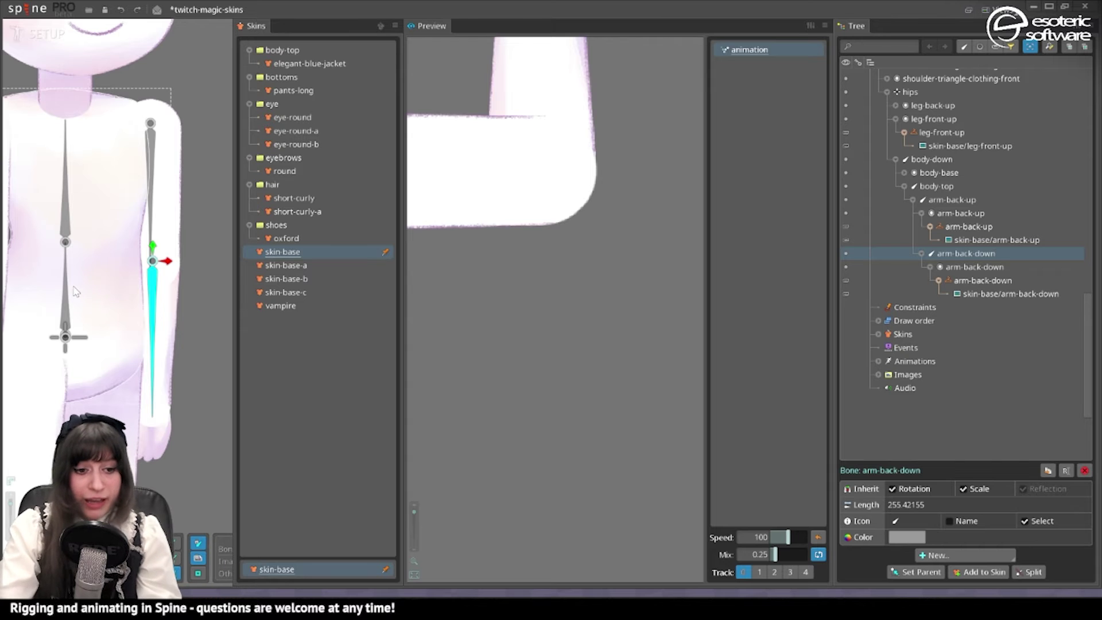
Step: Examine how the raised back arm meets the body-base torso at the shoulder, playing the animation in the preview
left_click(64, 223)
scroll(31, 151, "up", 3)
left_click(19, 159)
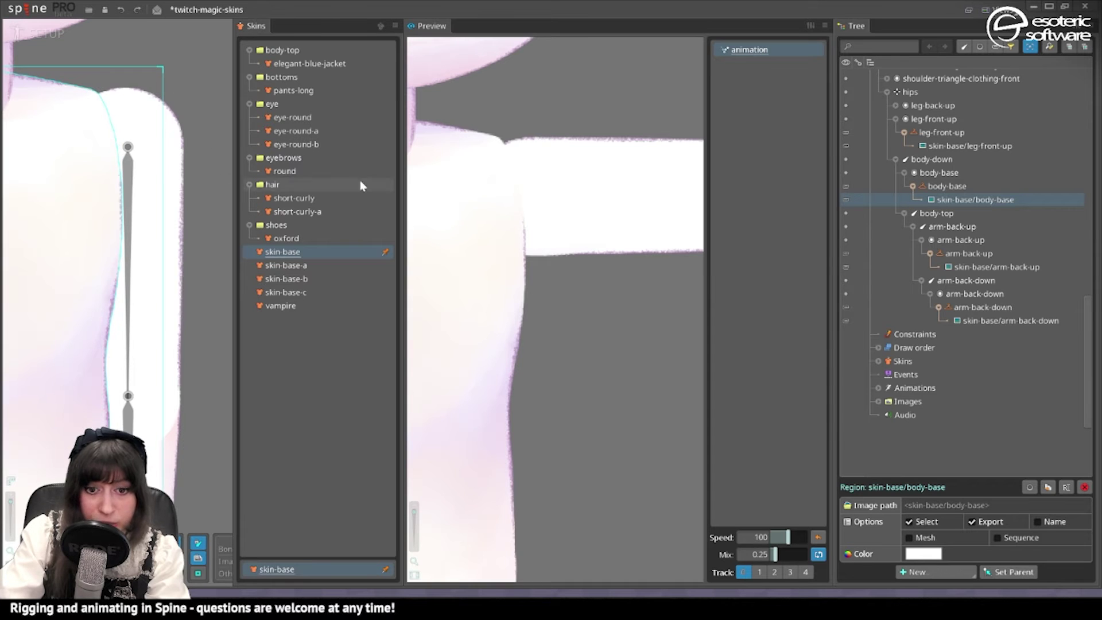
left_click_drag(532, 185, 500, 172)
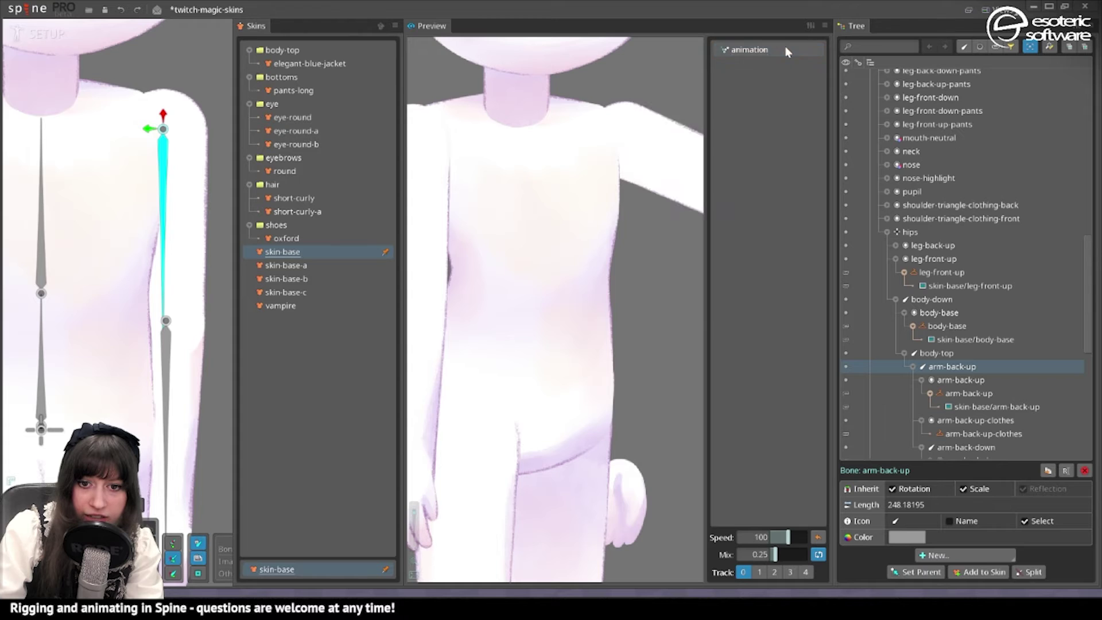
left_click(785, 50)
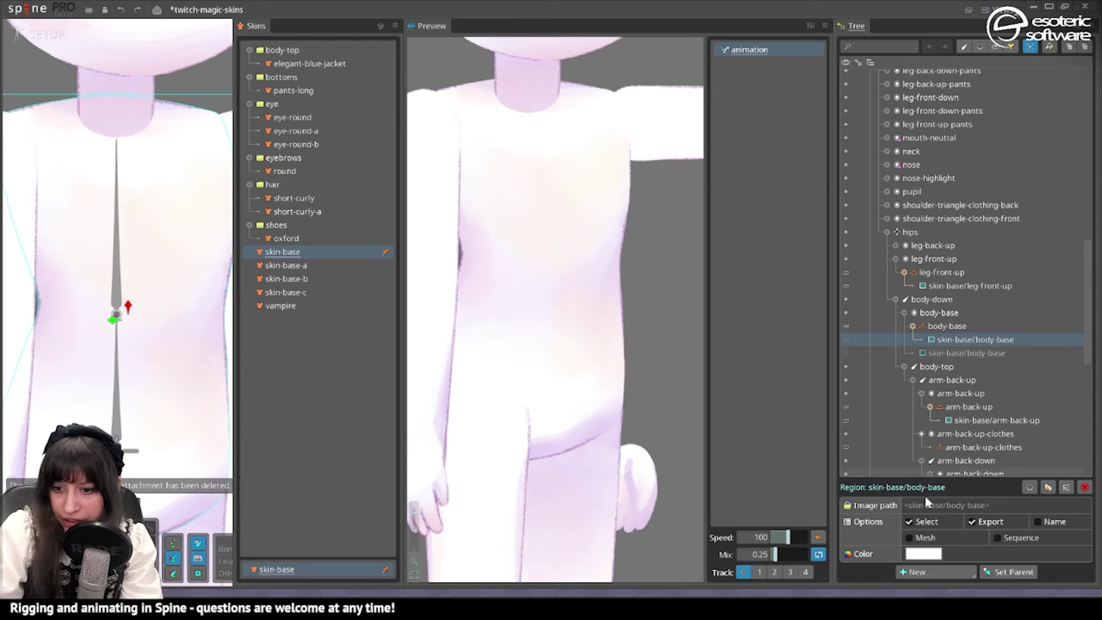
Step: Convert the skin-base/body-base region attachment into a mesh
left_click(910, 538)
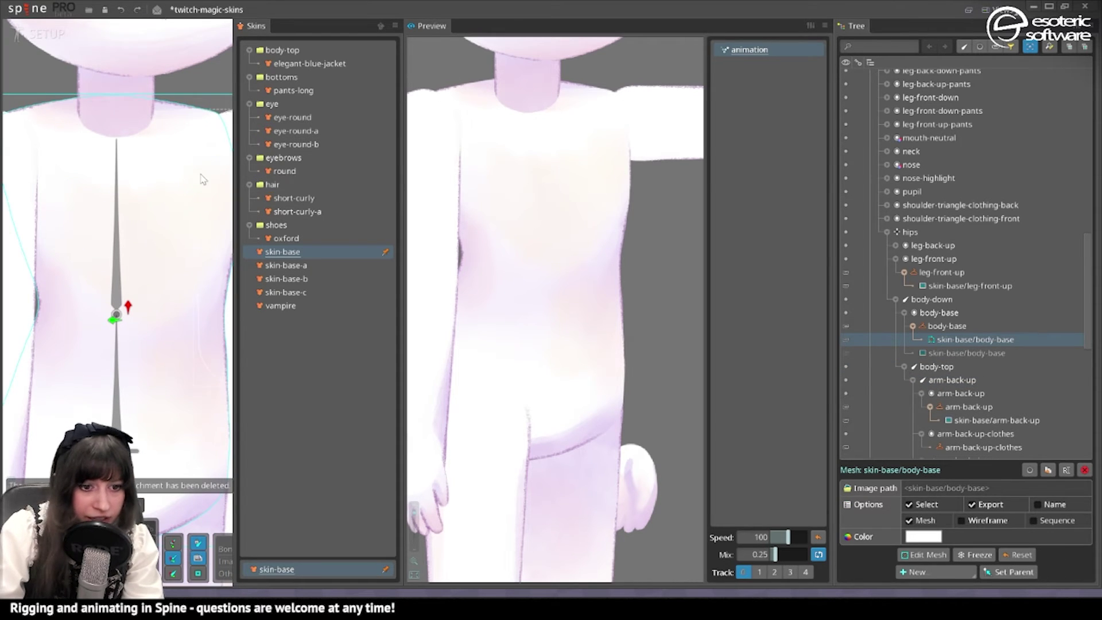
left_click_drag(201, 174, 141, 138)
left_click_drag(208, 63, 233, 59)
left_click_drag(153, 100, 273, 89)
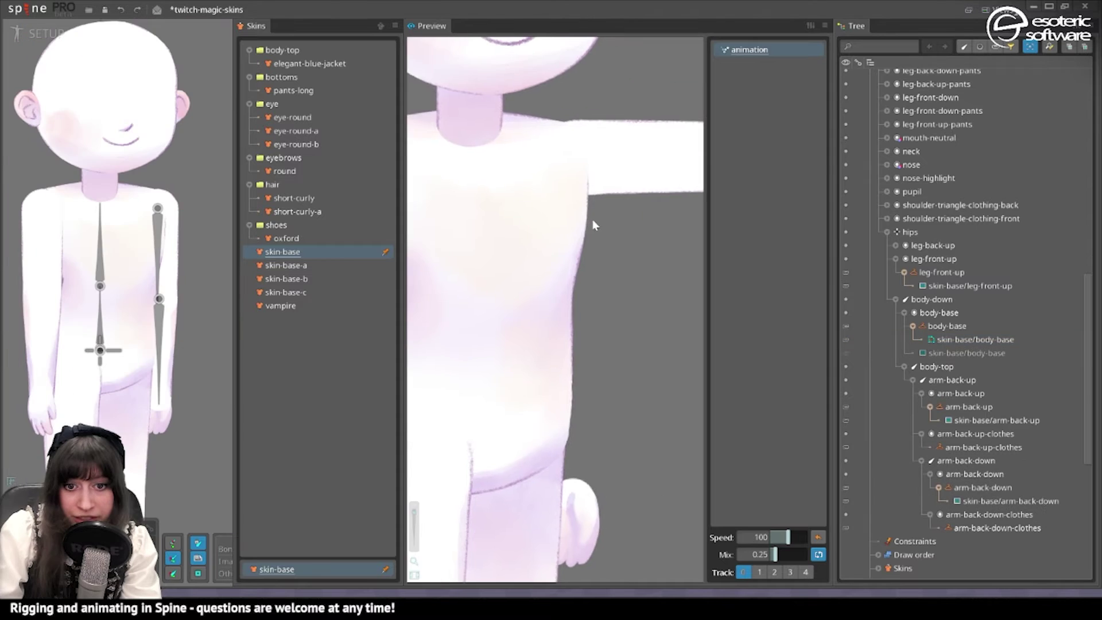
Step: Replay the animation in the preview to check the shoulder transition between the lowered and raised arm
left_click_drag(593, 224, 563, 138)
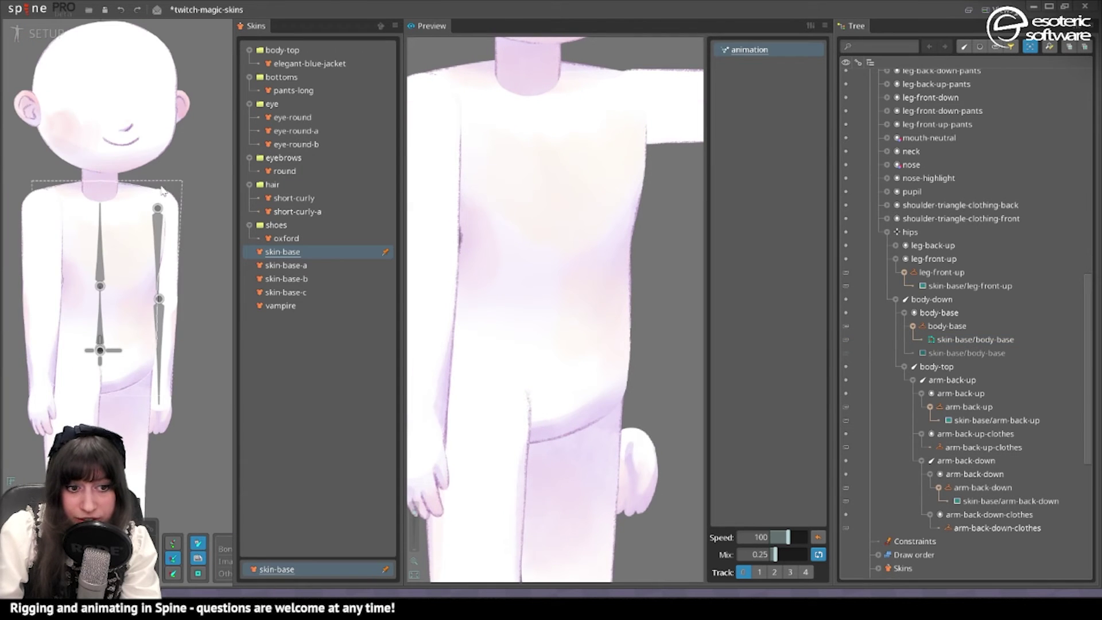
scroll(159, 198, "up", 2)
scroll(492, 201, "down", 2)
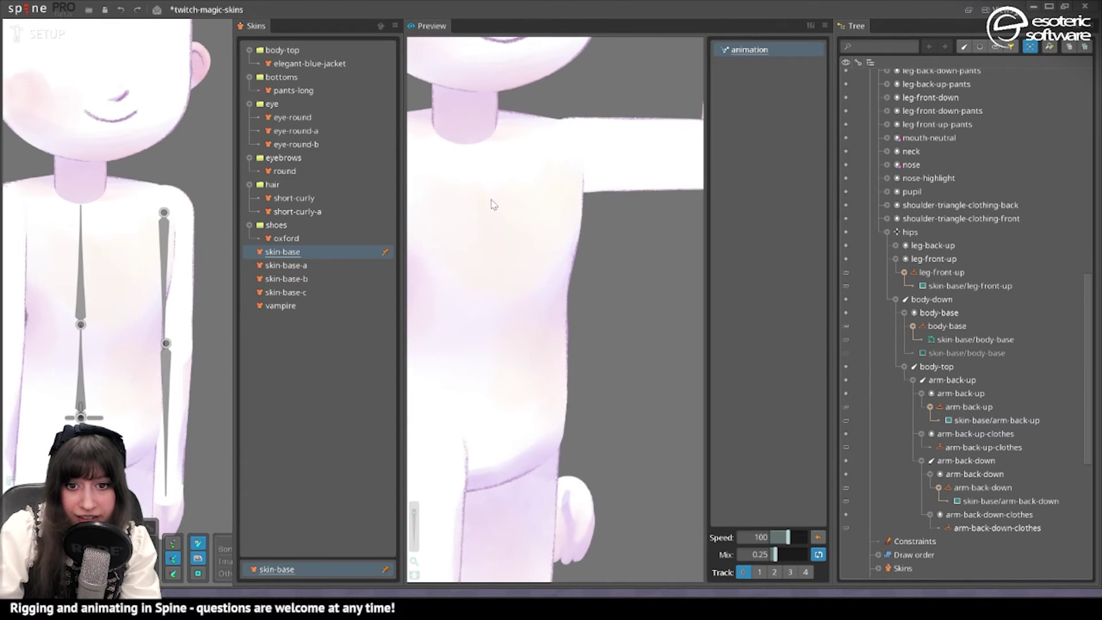
left_click(752, 54)
left_click(752, 55)
left_click(752, 55)
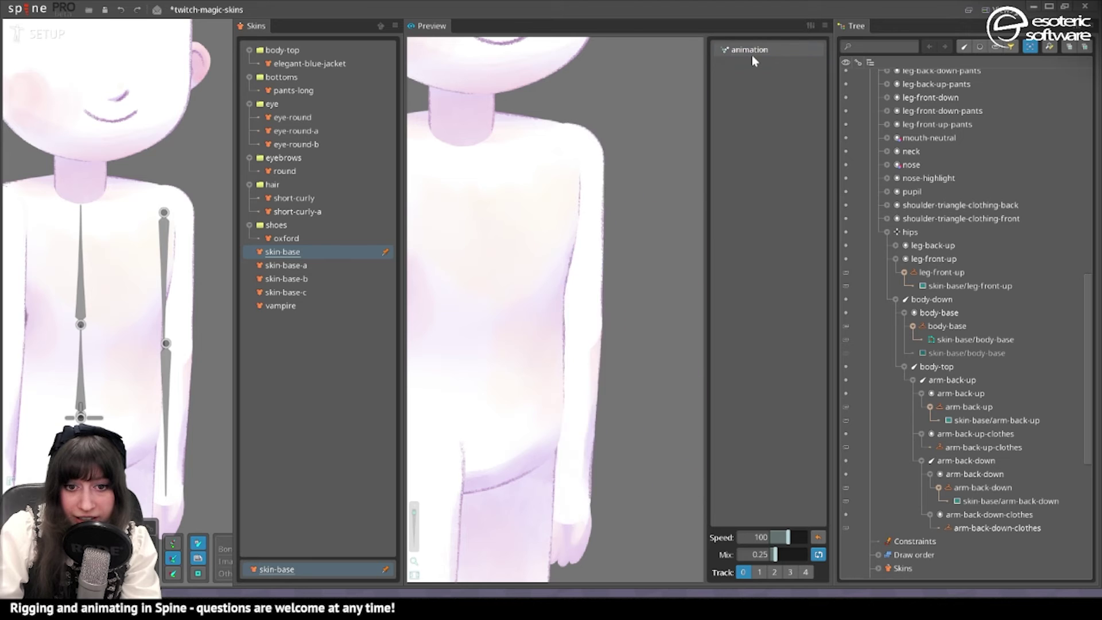
left_click(752, 54)
Step: Select the skin-base/body-base mesh and examine its outline along both sides of the torso and the nearby arms
left_click(151, 230)
left_click_drag(151, 230, 223, 161)
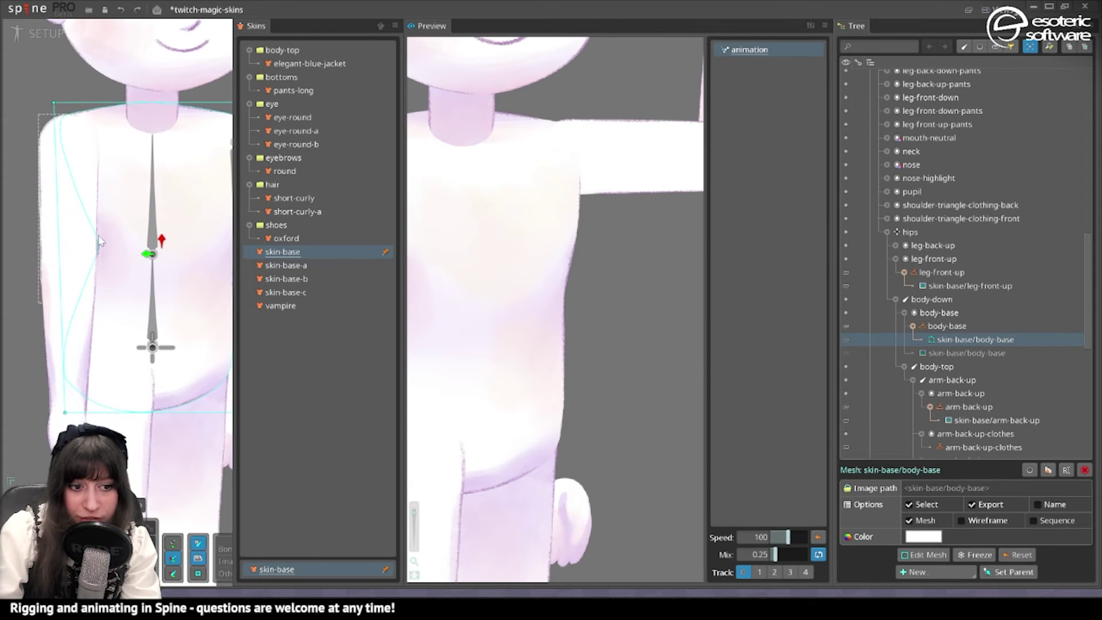
left_click_drag(98, 235, 28, 212)
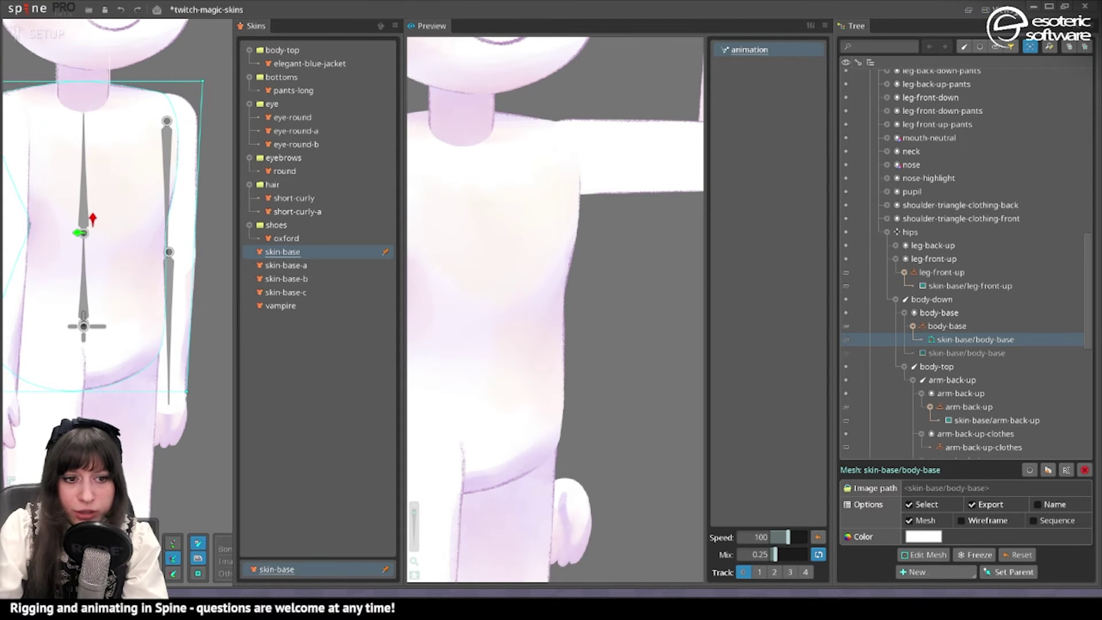
left_click_drag(37, 97, 101, 81)
left_click_drag(144, 141, 66, 154)
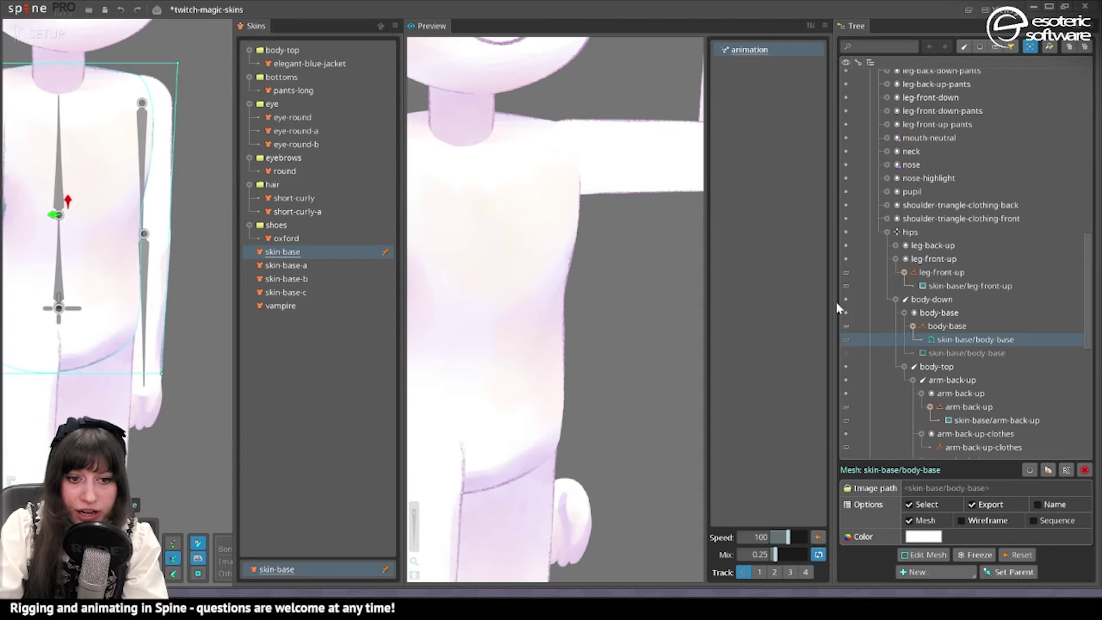
left_click(135, 244)
left_click_drag(133, 240, 128, 239)
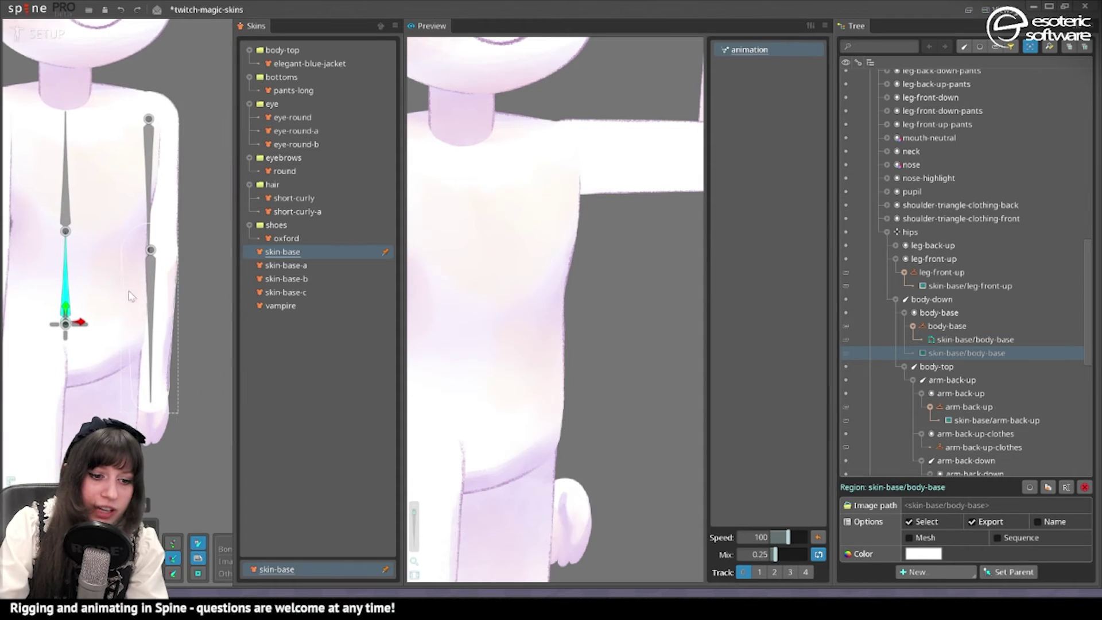
left_click_drag(132, 345, 129, 219)
Step: Show the hand-back attachment instead of hand-back-b in the hand-back slot
left_click(143, 294)
scroll(143, 293, "up", 2)
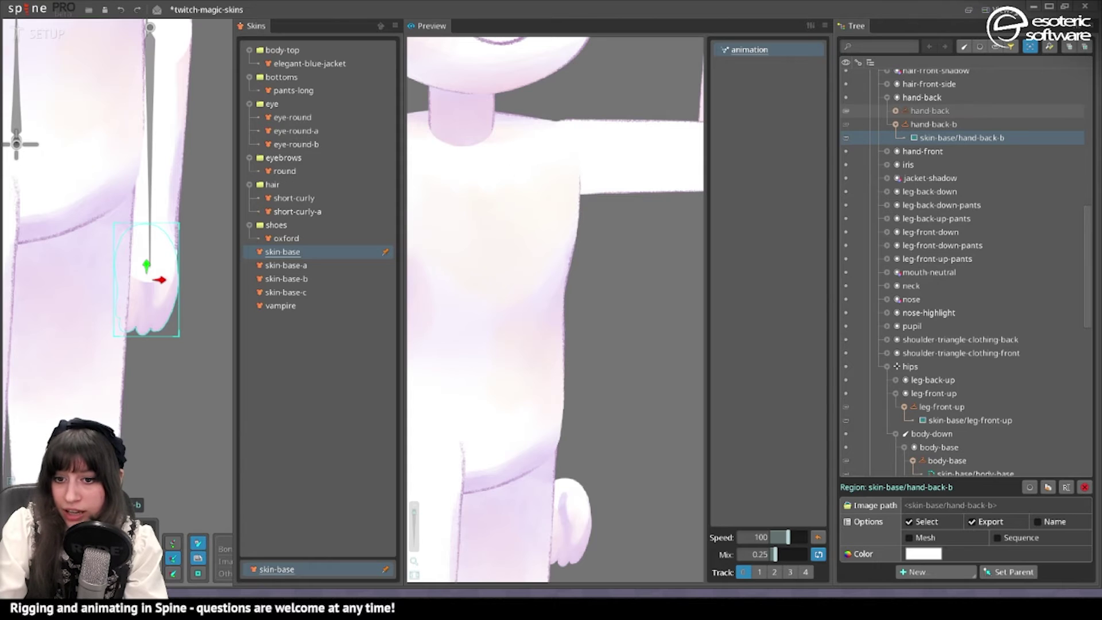
left_click(846, 111)
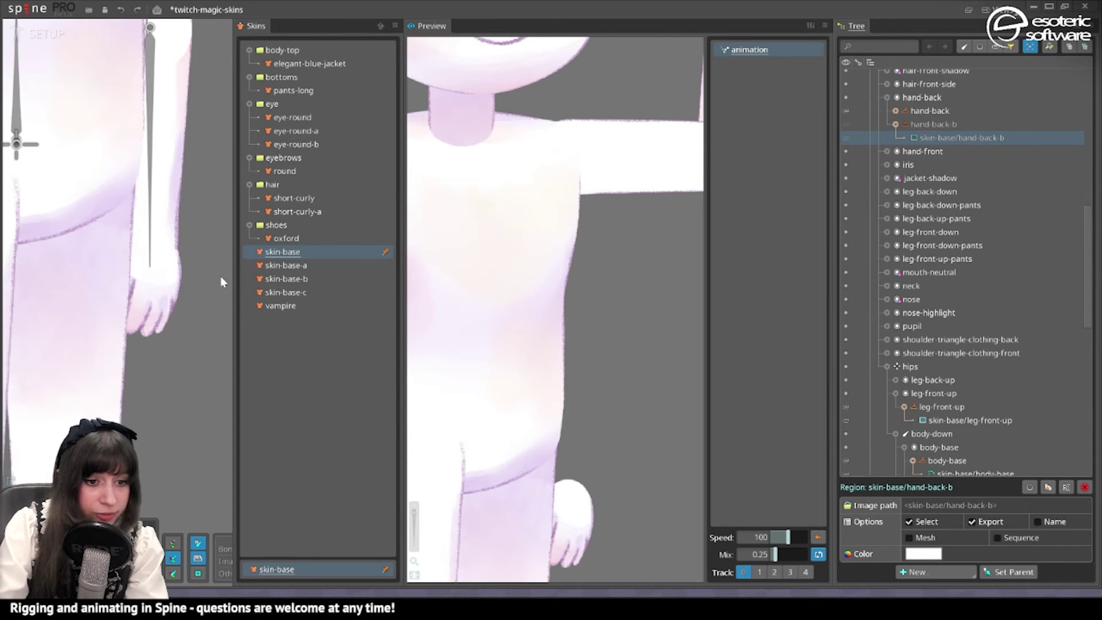
Step: Select the back hand and skin-base/arm-back-down images together and examine their overlap at the wrist, with the rulers shown
scroll(146, 347, "up", 2)
left_click(143, 155, "ctrl")
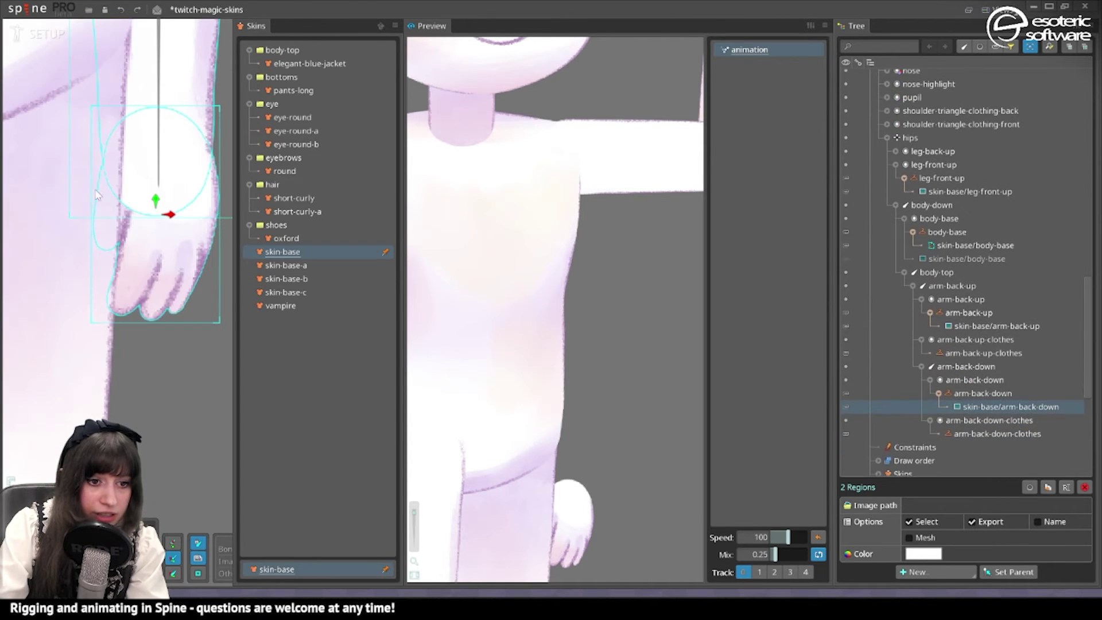
left_click_drag(138, 145, 168, 164)
left_click_drag(228, 98, 167, 159)
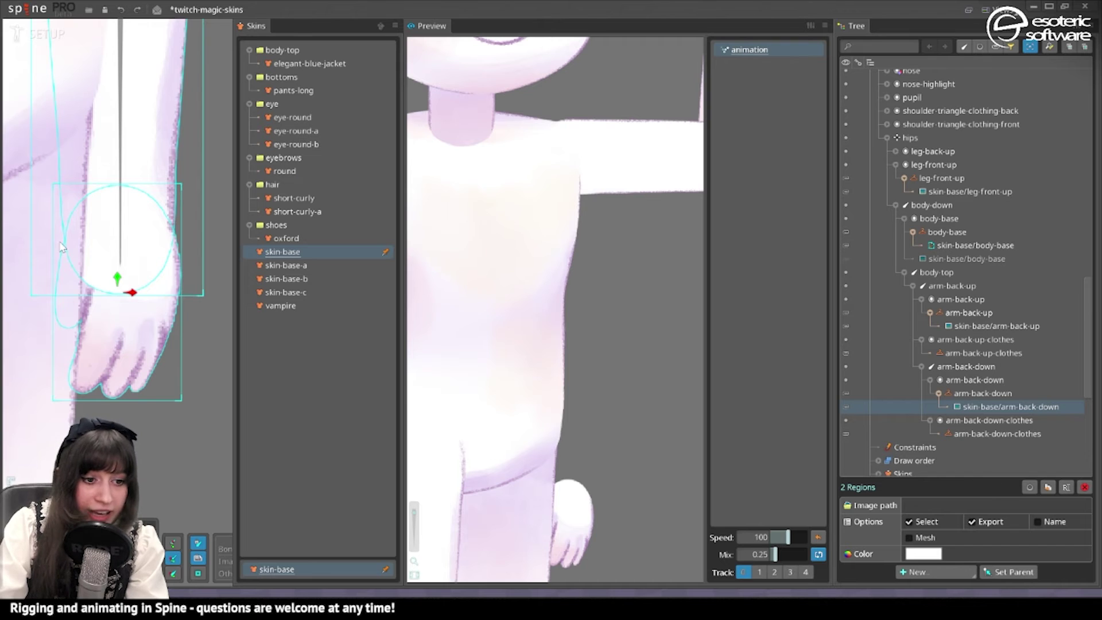
scroll(62, 247, "up", 2)
scroll(56, 258, "up", 2)
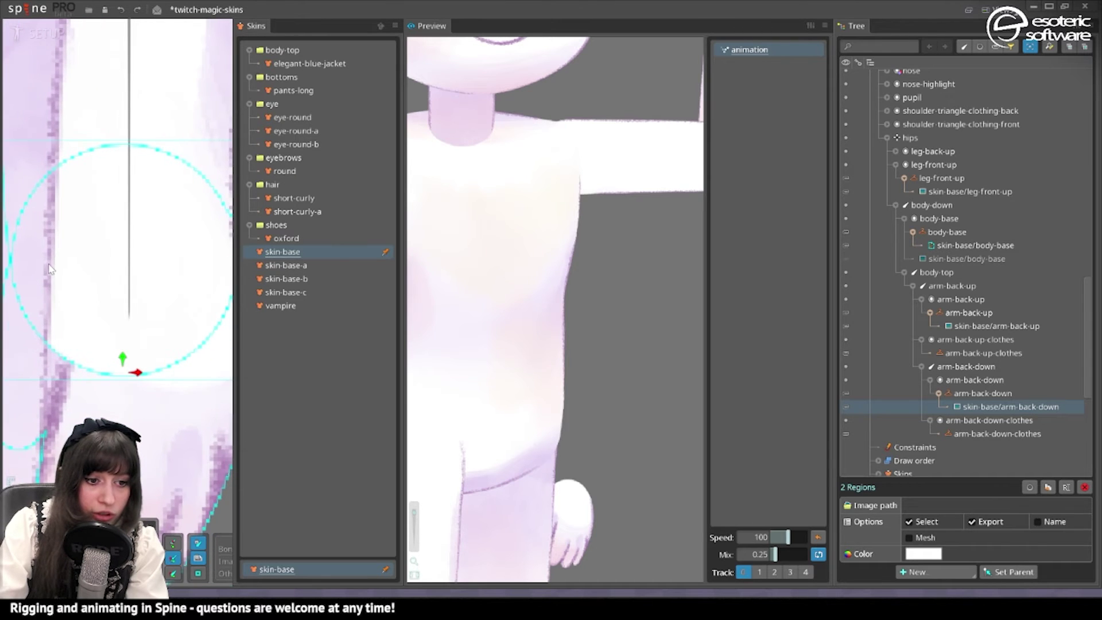
scroll(206, 262, "down", 4)
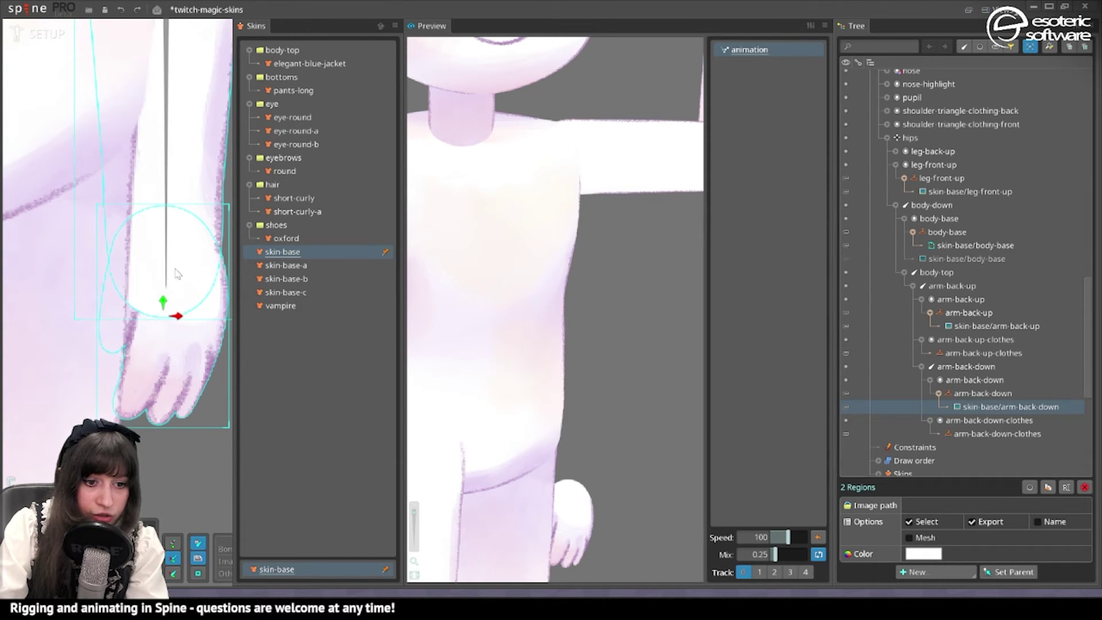
left_click(166, 223)
scroll(148, 338, "down", 2)
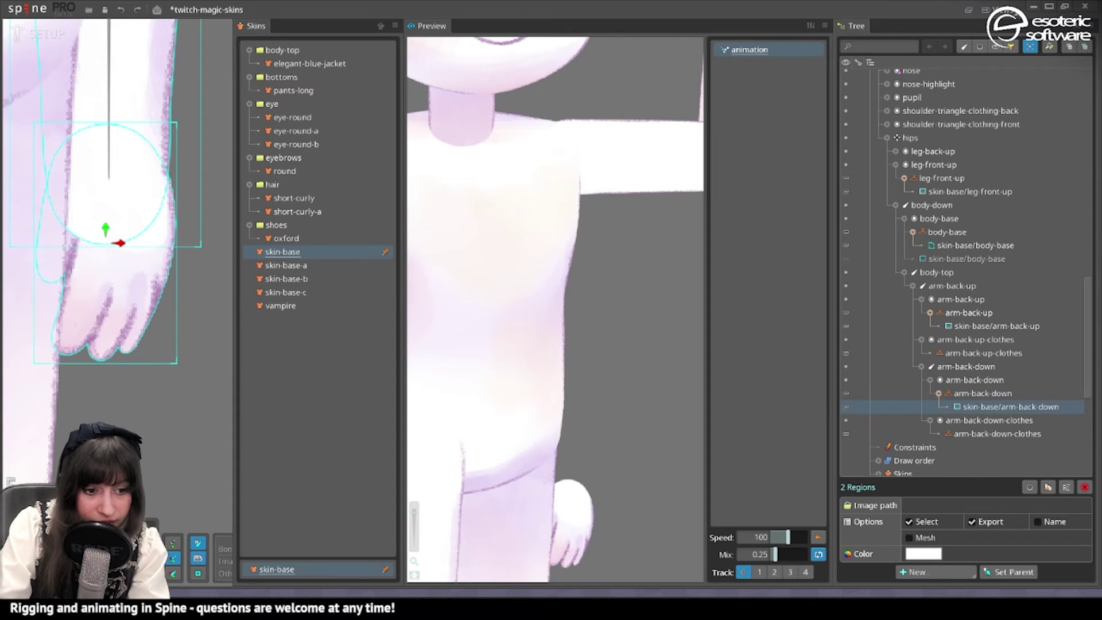
left_click(11, 481)
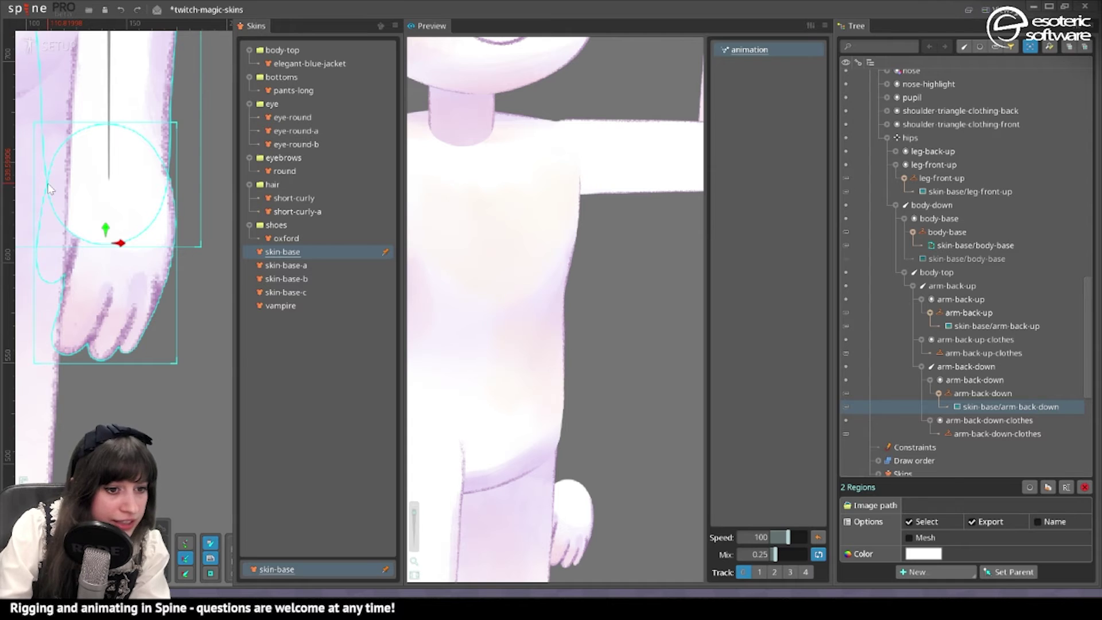
Step: Create a hand bone about 89 units long from the arm-back-down bone's tip, holding the hand-back slot, and switch to Animate mode
left_click(109, 182)
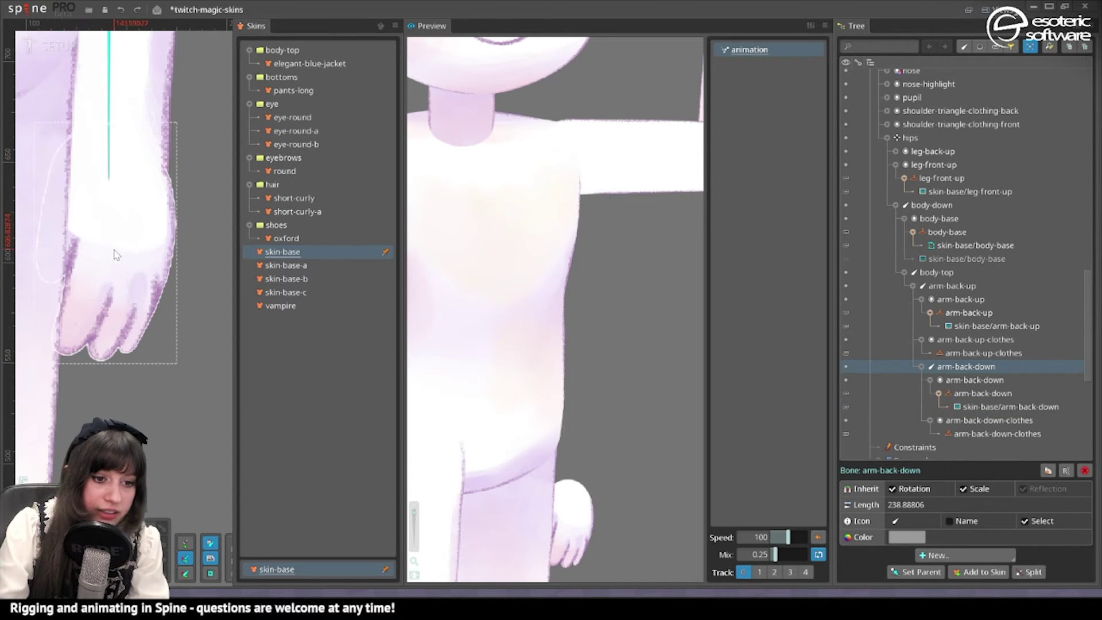
left_click_drag(108, 179, 107, 355)
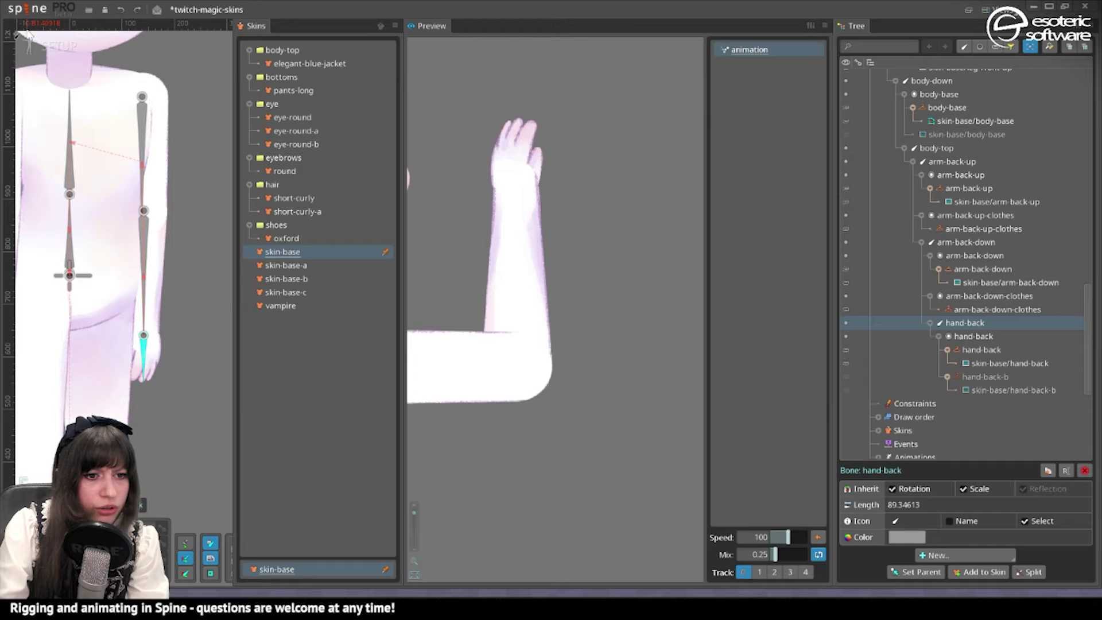
left_click(56, 46)
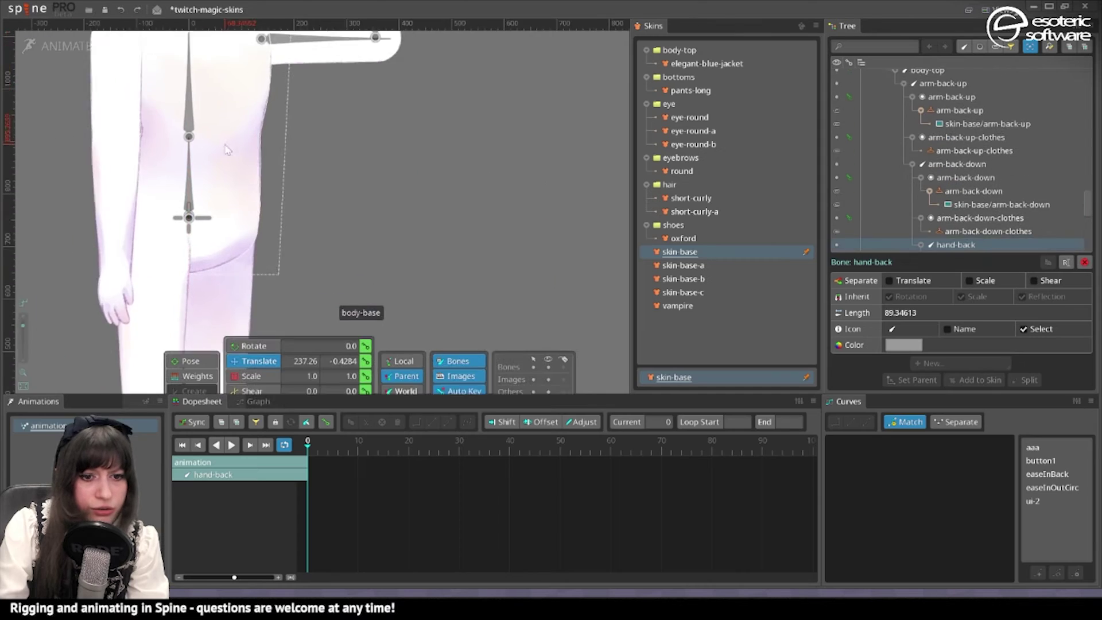
Step: Rotate the hand-back bone to about -48 degrees in the animation pose, bending the raised back hand at the wrist
left_click_drag(225, 146, 248, 265)
scroll(387, 266, "up", 2)
left_click_drag(399, 46, 379, 322)
left_click(243, 337)
scroll(413, 205, "up", 2)
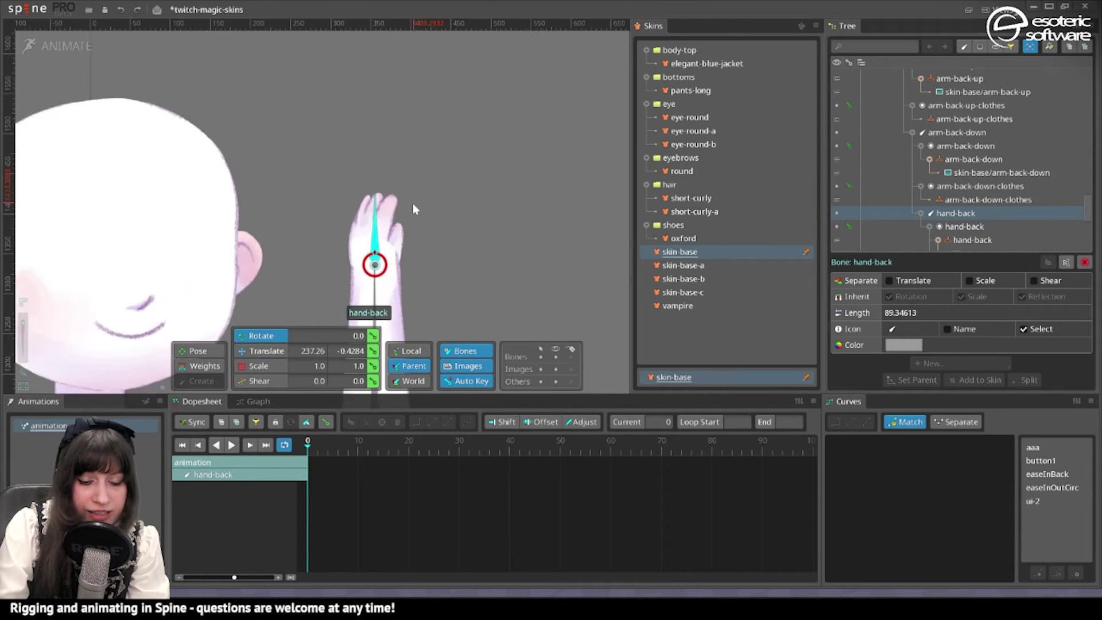
scroll(413, 204, "up", 2)
left_click_drag(397, 155, 327, 40)
left_click_drag(327, 40, 402, 115)
left_click(376, 128)
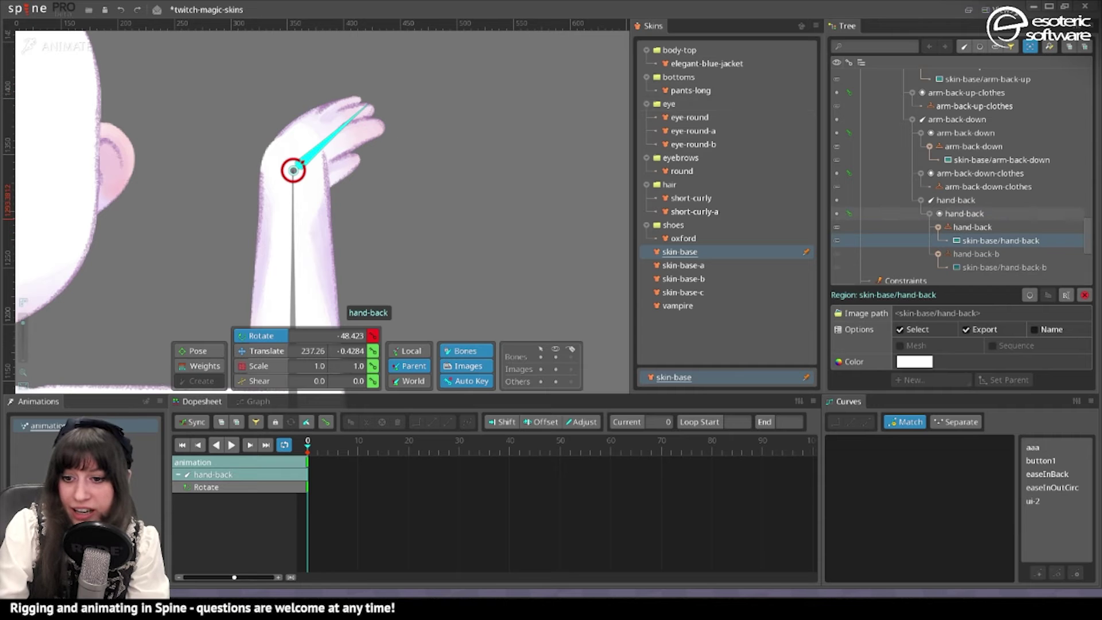
Step: In Setup mode, move the hand-back slot above the lower back arm in the draw order
left_click(964, 214)
left_click(65, 48)
mouse_move(158, 201)
left_mouse_down()
mouse_move(332, 99)
mouse_move(304, 29)
left_mouse_up()
left_click(1030, 520)
left_click_drag(947, 433, 942, 404)
Step: Rotate the hand-back bone to about -86 degrees in Animate mode and examine the wrist overlap
left_click(67, 47)
left_click_drag(384, 109, 396, 208)
scroll(259, 112, "up", 2)
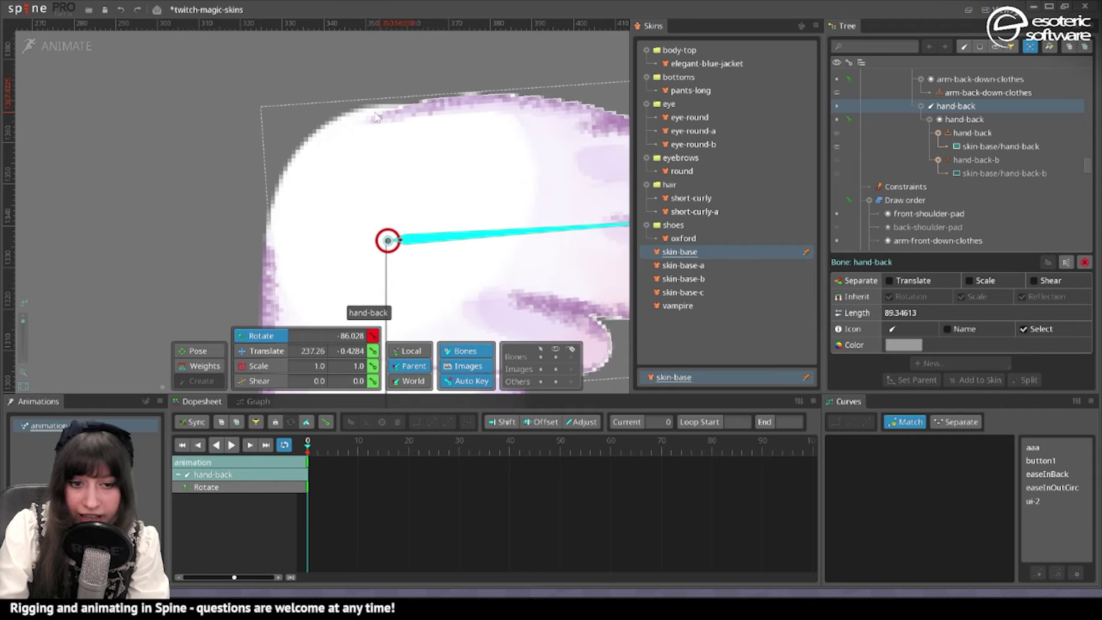
scroll(328, 120, "down", 4)
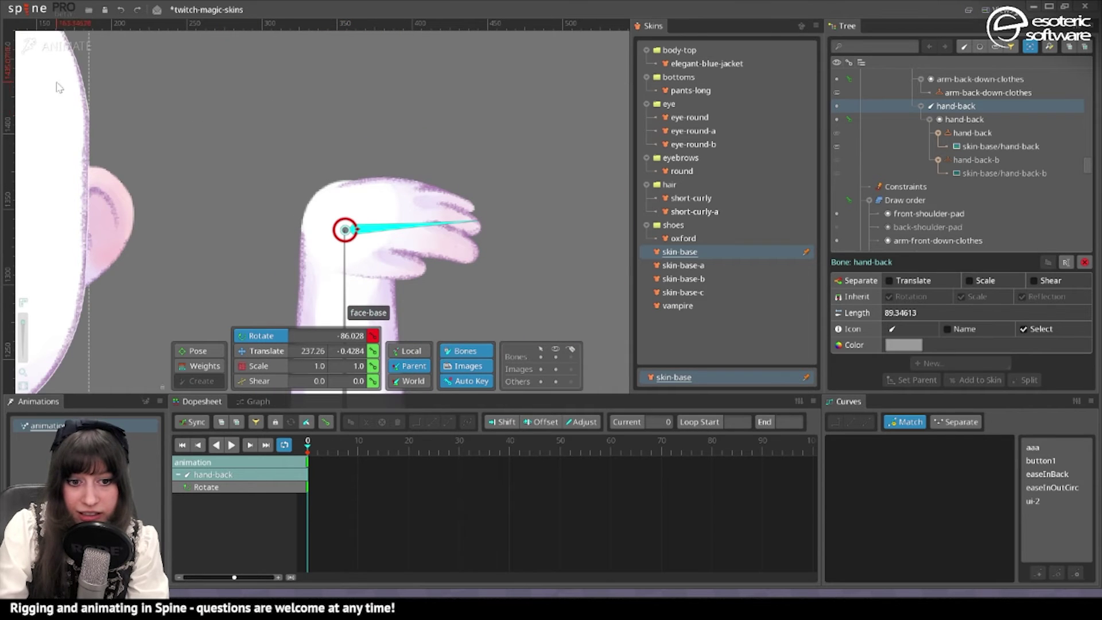
Step: In Setup mode, set the hand-back bone's Y translation relative to its parent to 0, and show its transform in world axes
left_click(68, 46)
left_click_drag(177, 381, 212, 154)
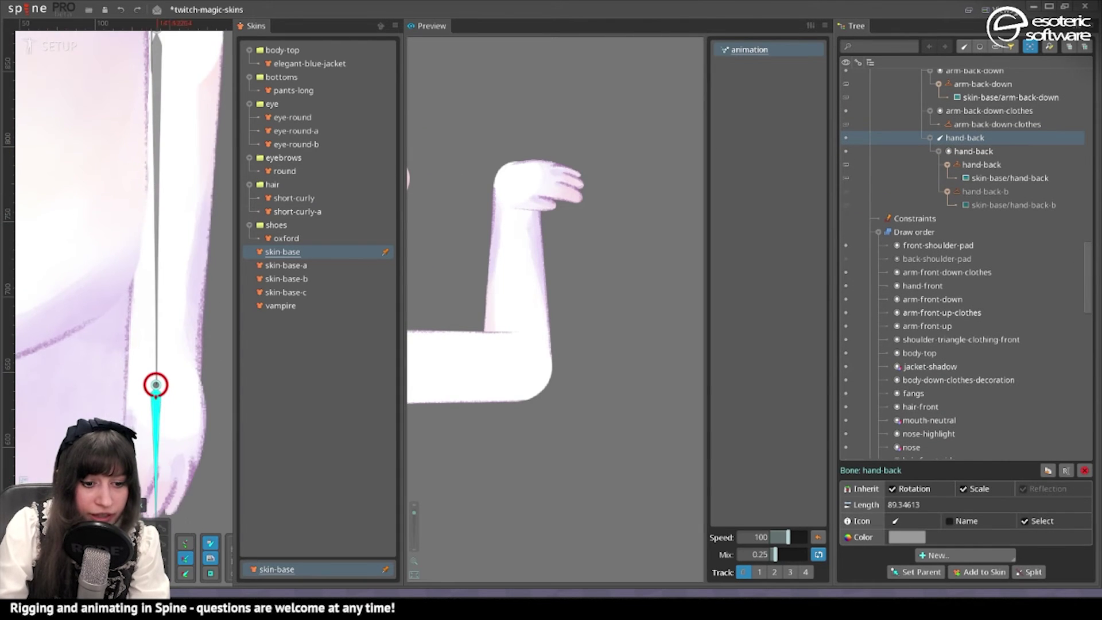
left_click_drag(198, 350, 199, 226)
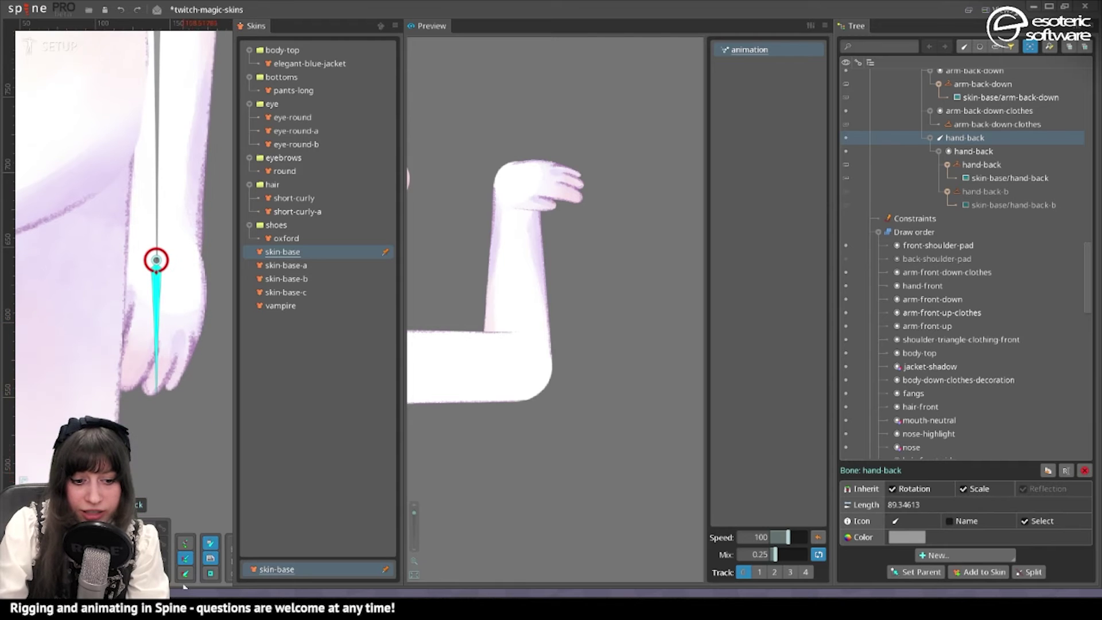
left_click(381, 25)
scroll(253, 308, "up", 3)
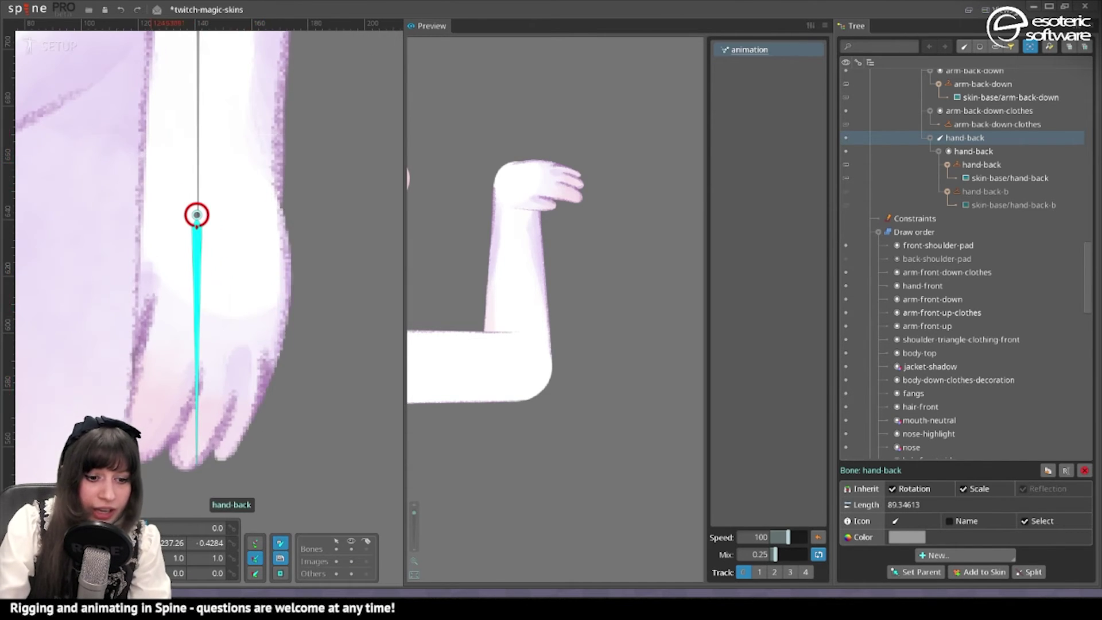
left_click(132, 543)
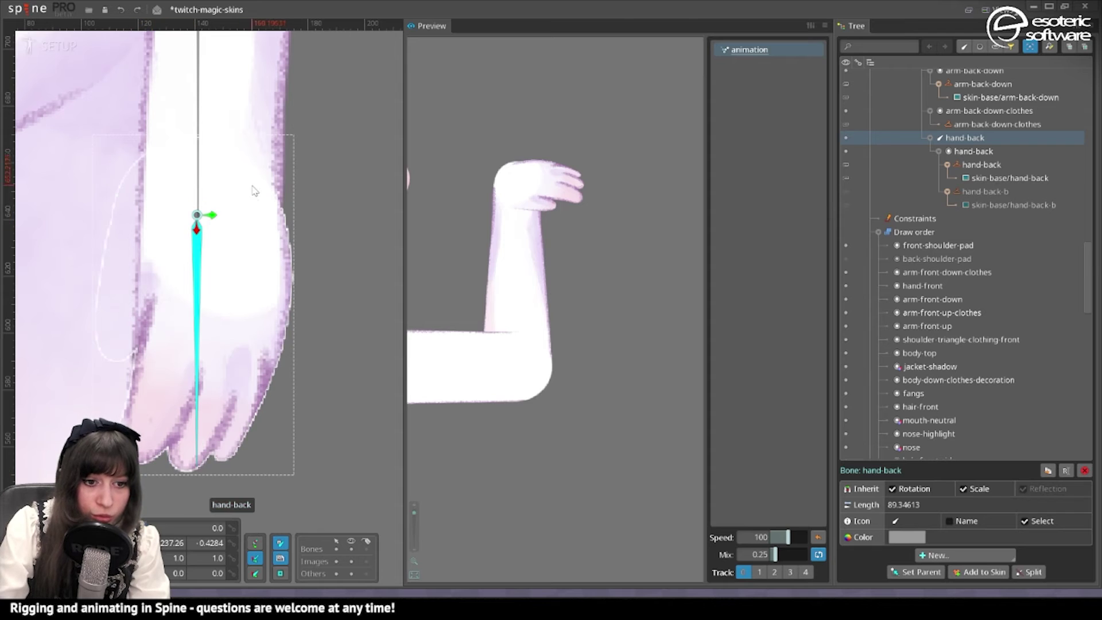
left_click(199, 544)
type("0")
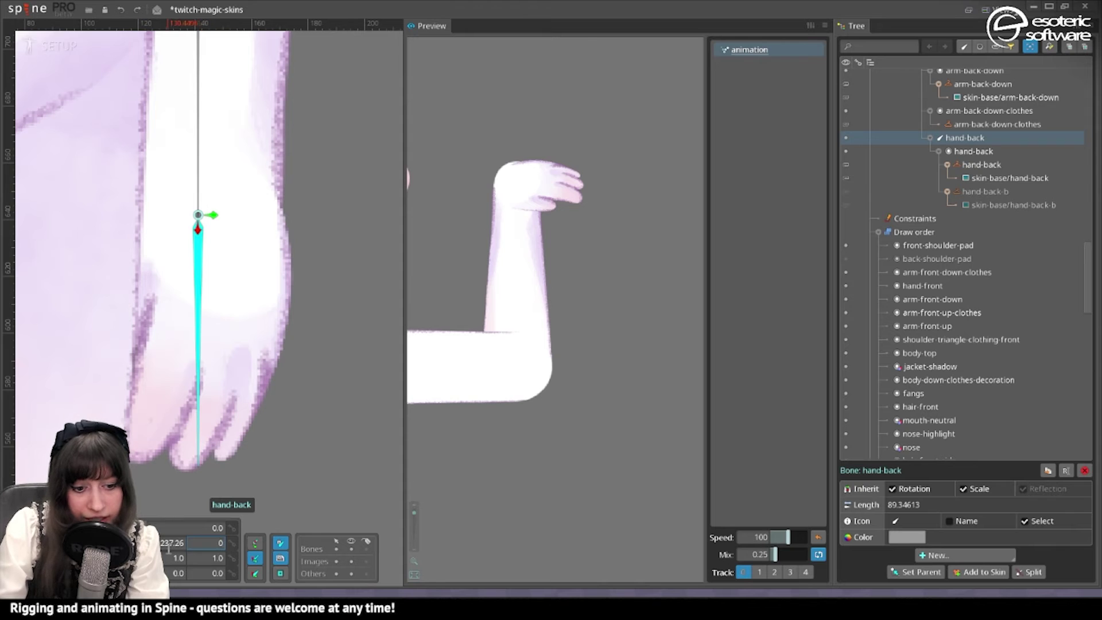
left_click(256, 573)
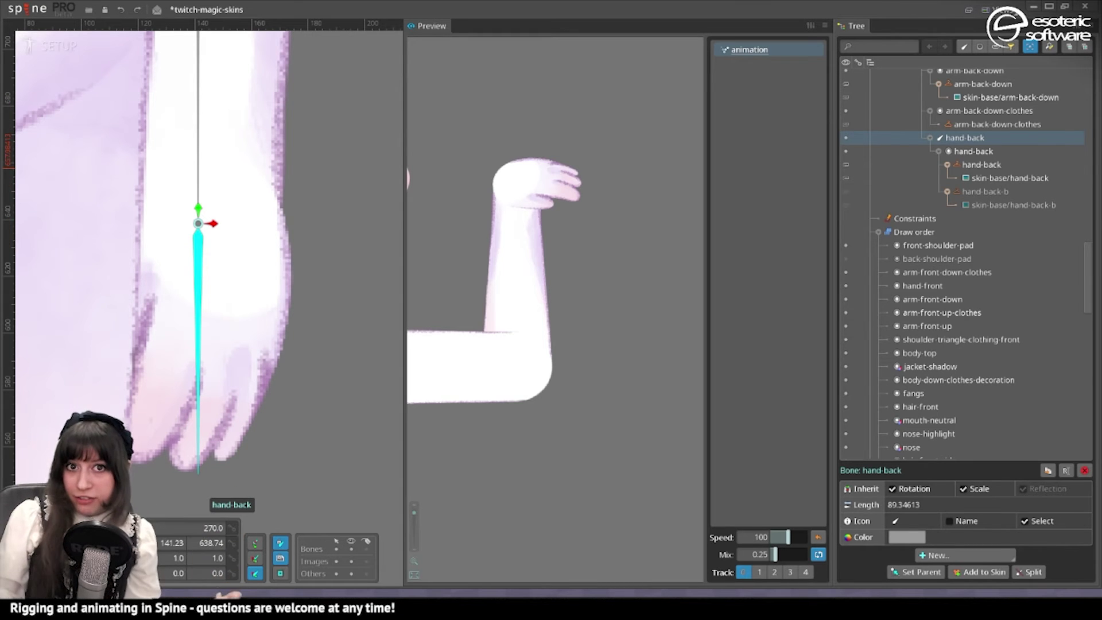
Step: Examine the bent back arm in Animate mode, and inspect the arm-back-up and body-top bones in Setup mode
left_click(57, 47)
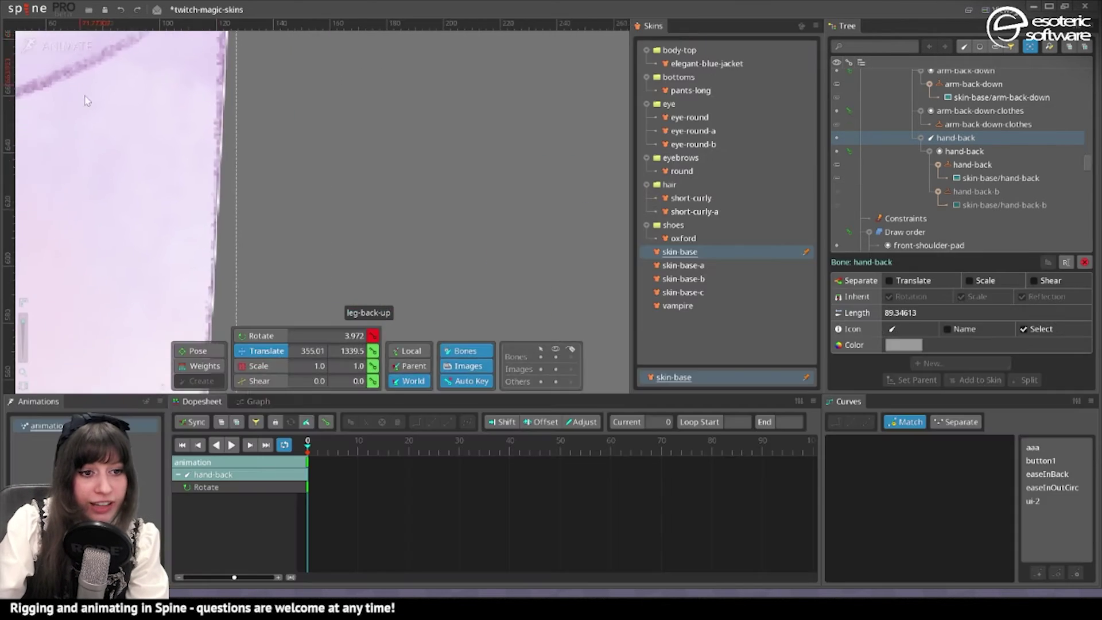
scroll(437, 112, "down", 5)
scroll(437, 111, "down", 3)
scroll(402, 212, "up", 5)
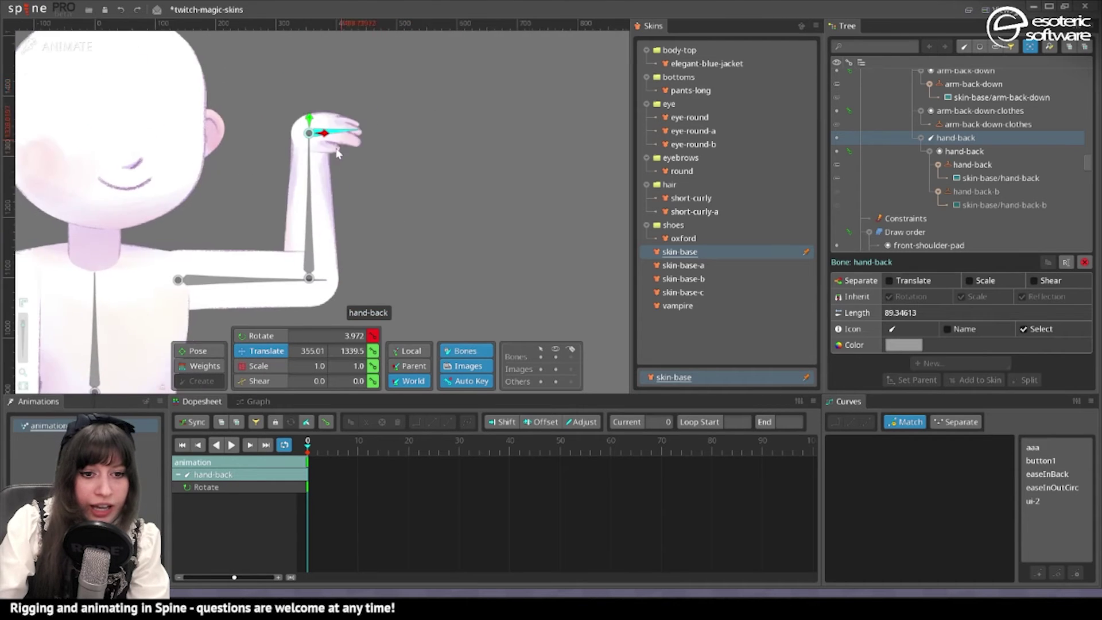
left_click_drag(425, 234, 373, 86)
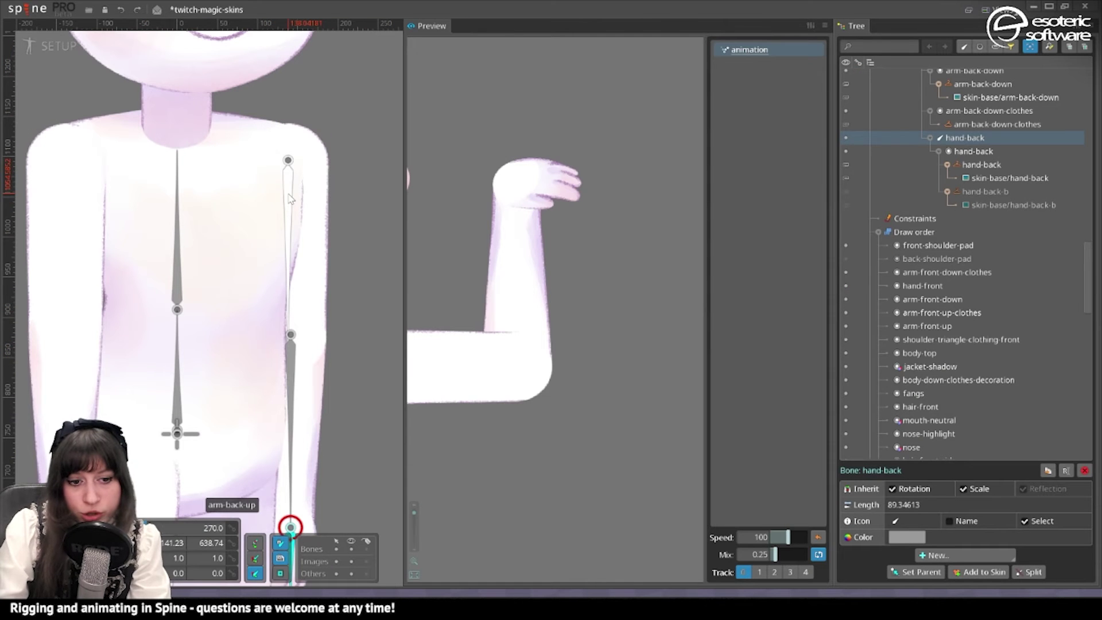
left_click(290, 198)
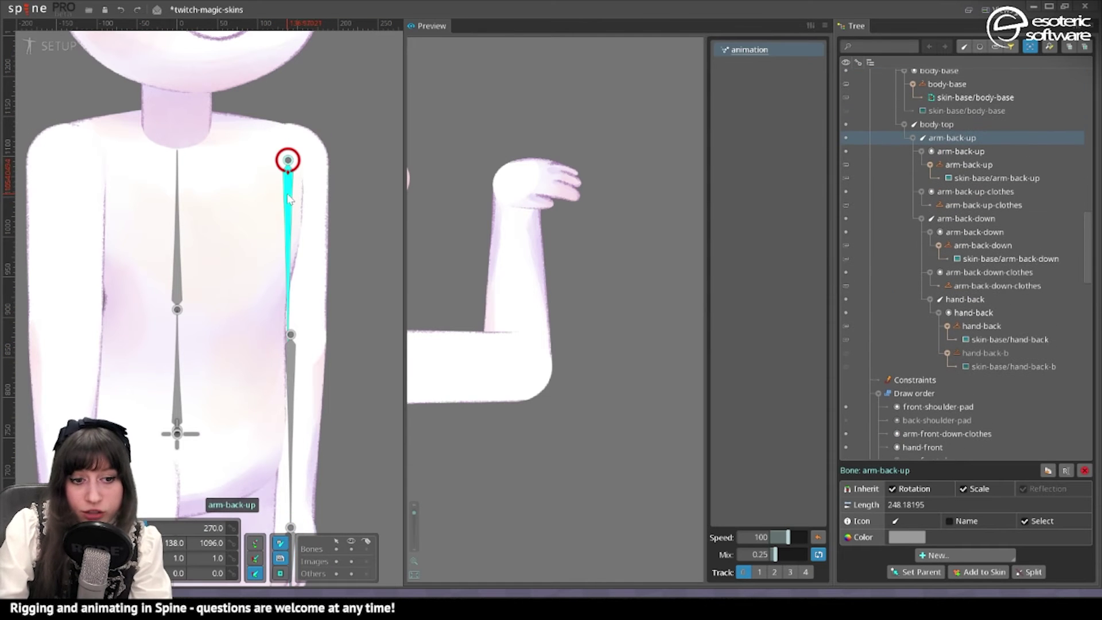
scroll(221, 280, "up", 2)
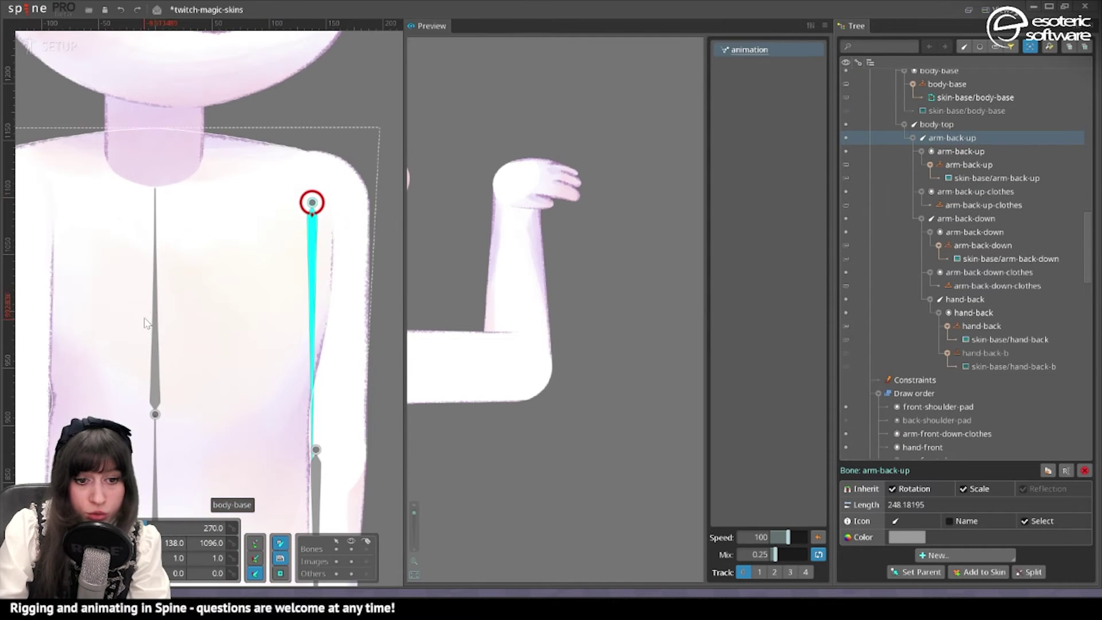
left_click(157, 276)
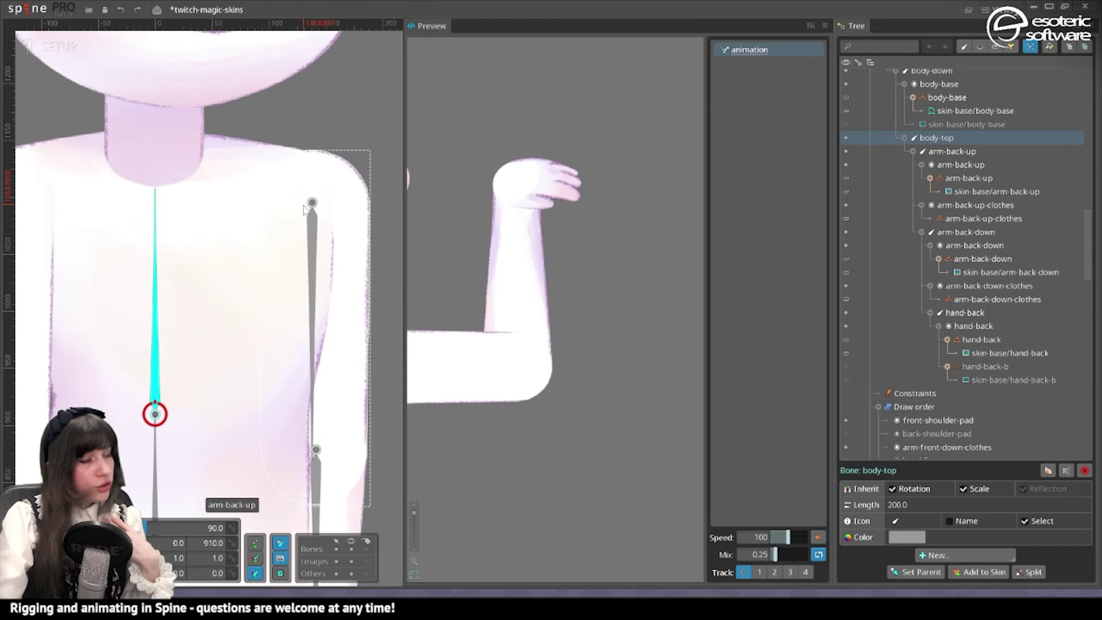
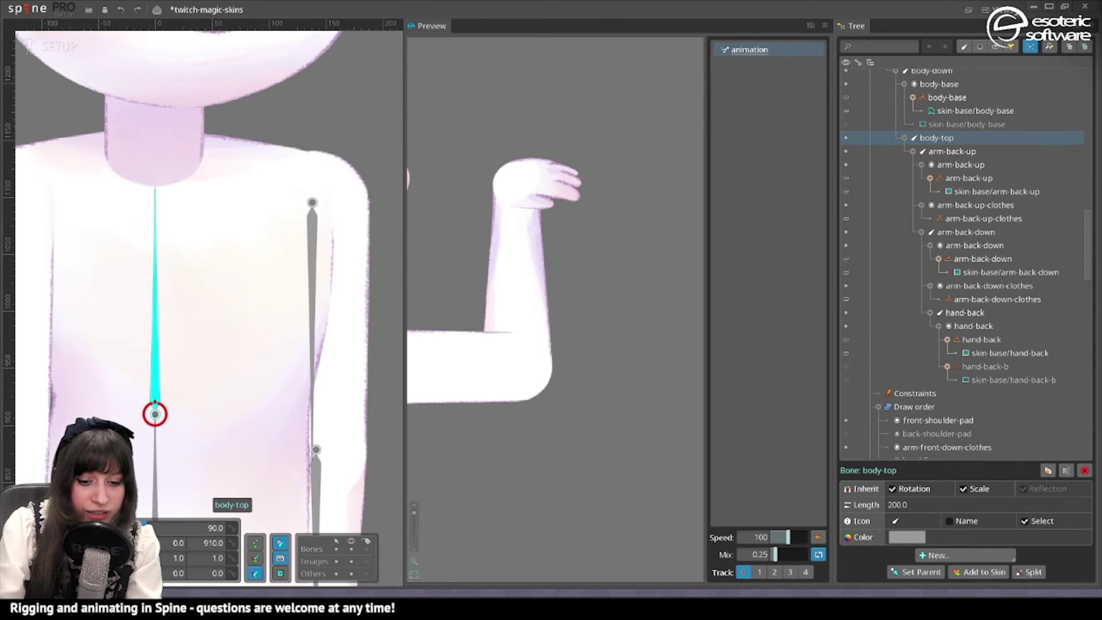
Step: Create a new bone under arm-back-up and set its translation to 0, 0 relative to body-top's arm joint
left_click(313, 285)
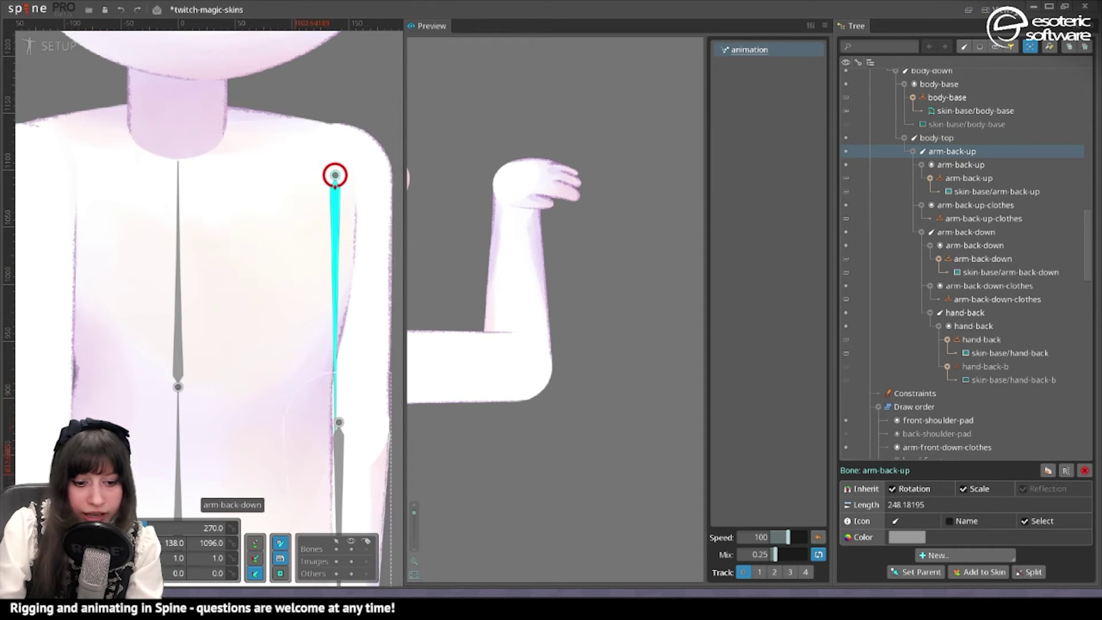
left_click(964, 555)
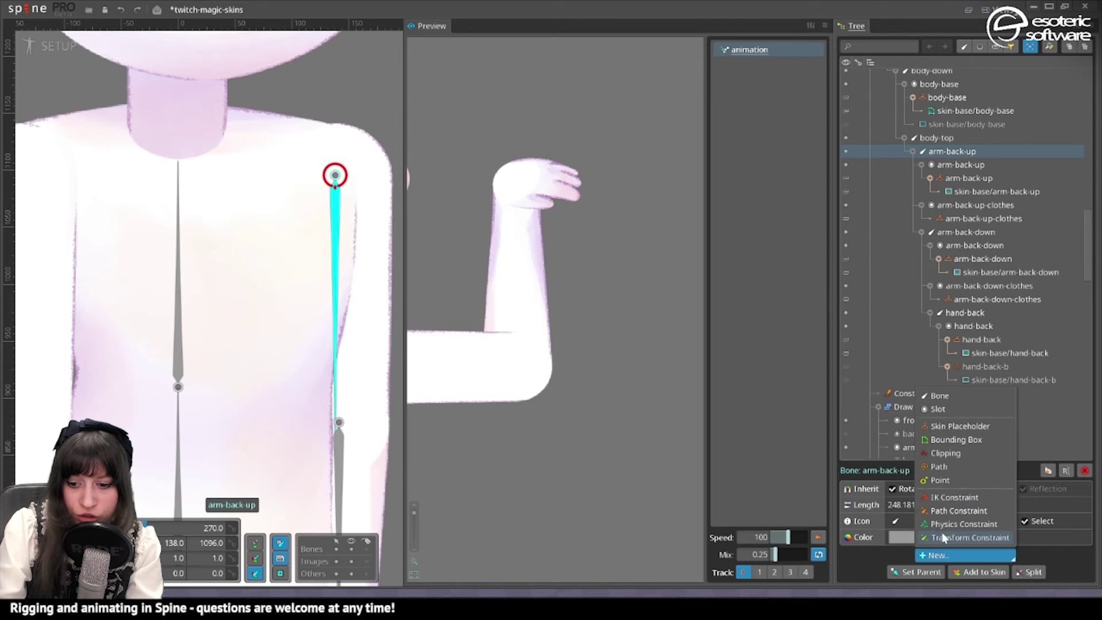
left_click(942, 415)
scroll(247, 534, "down", 4)
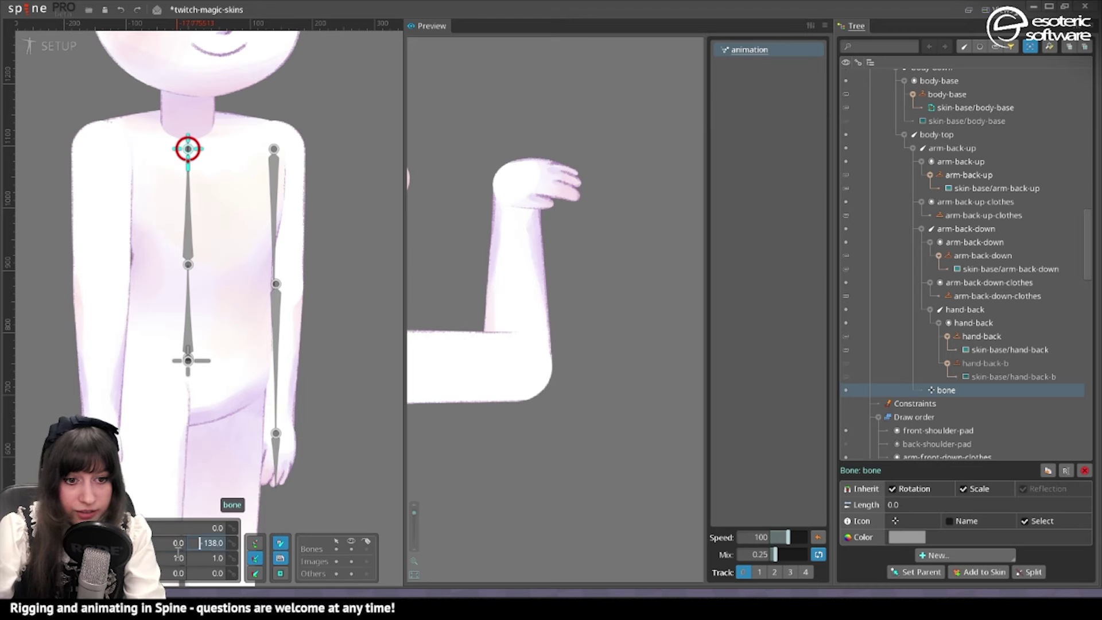
type("0")
key("Return")
scroll(257, 221, "up", 4)
left_click_drag(287, 75, 273, 147)
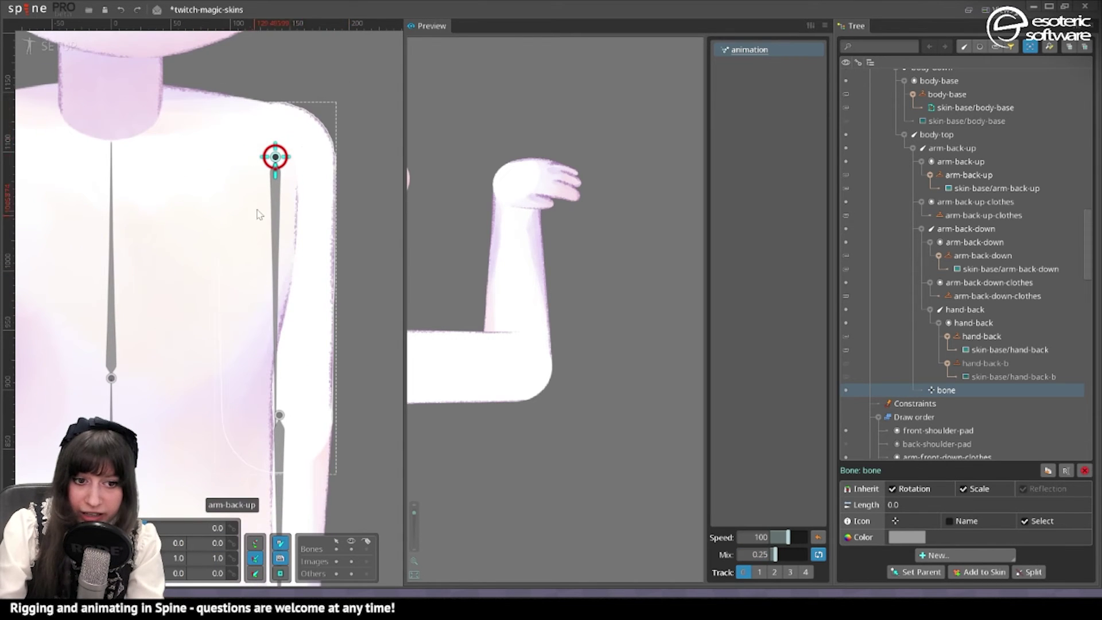
Step: Rename the new bone at the back shoulder joint as arm-back
double_click(947, 391)
type("arm-back")
key("Return")
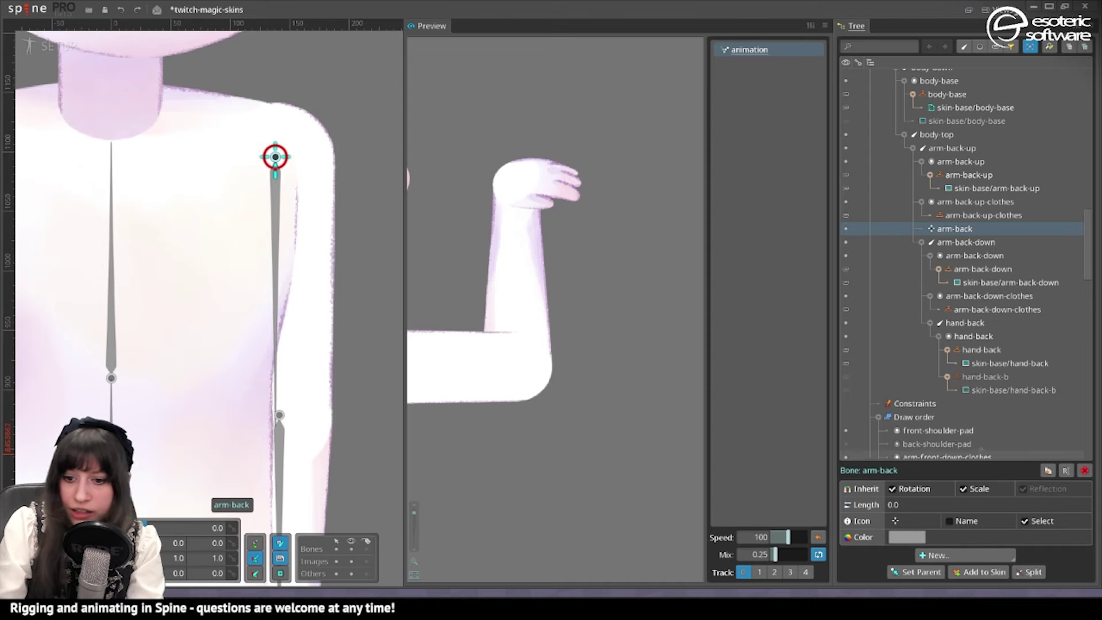
Step: Parent the arm-back bone to body-top, and parent the arm-back-up bone to arm-back
scroll(976, 333, "up", 2)
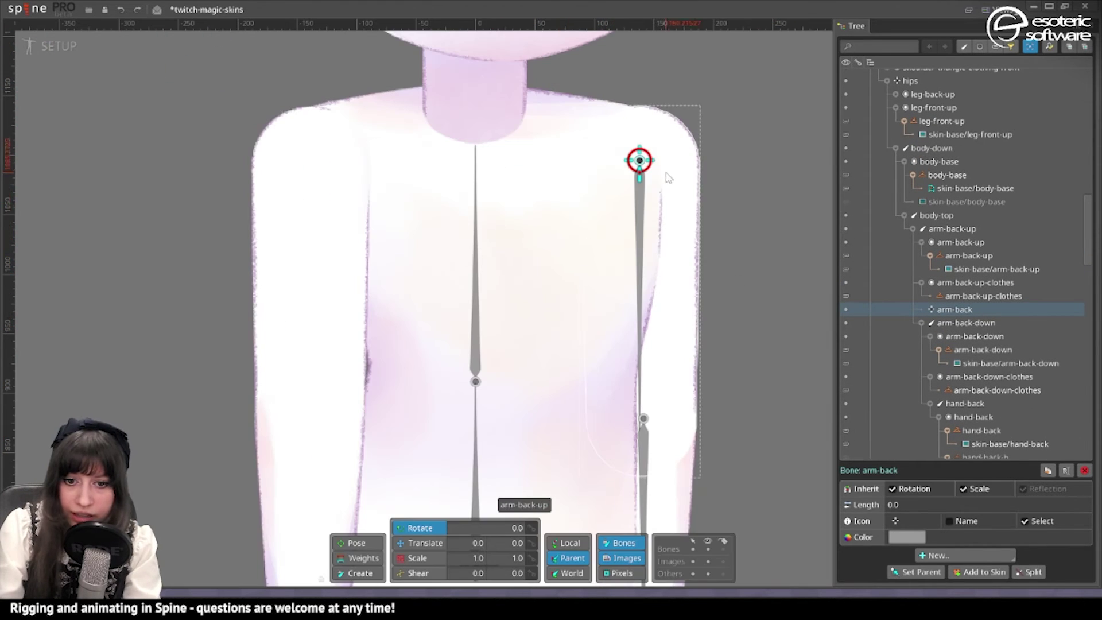
key("p")
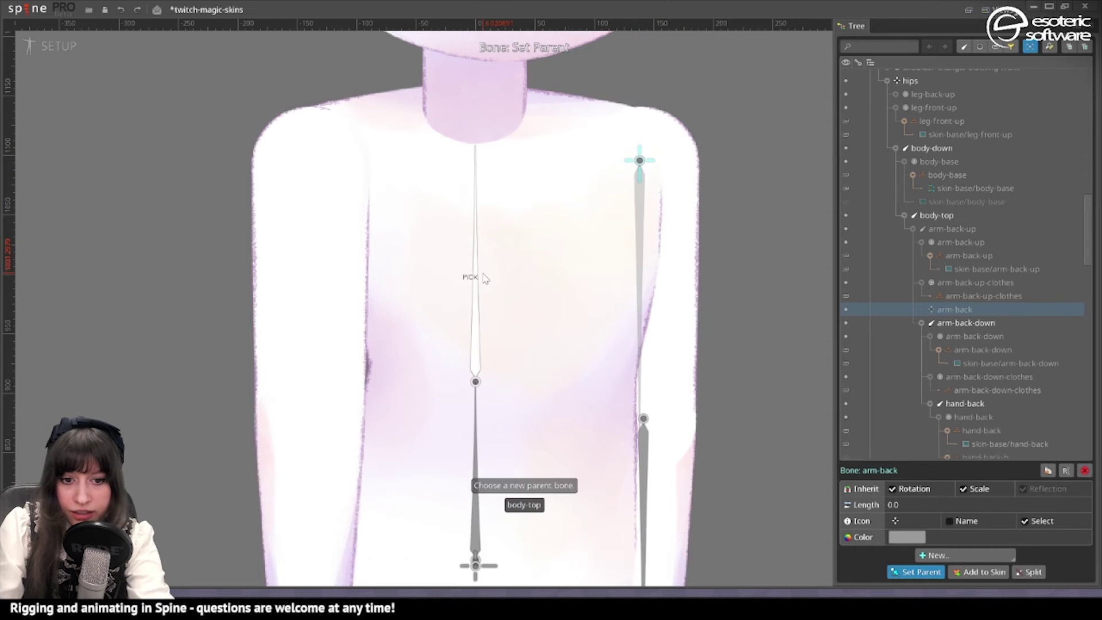
left_click(476, 275)
left_click(641, 211)
key("p")
left_click(640, 163)
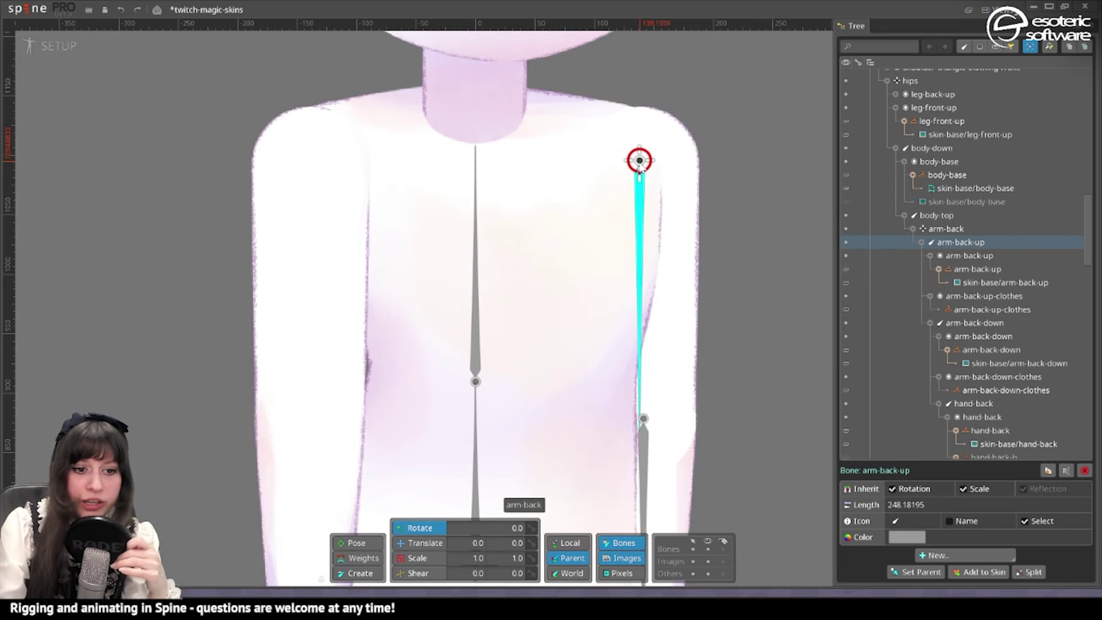
Step: Create a child bone of body-top about 141 units long, from the upper chest to the arm-back joint
scroll(459, 258, "down", 2)
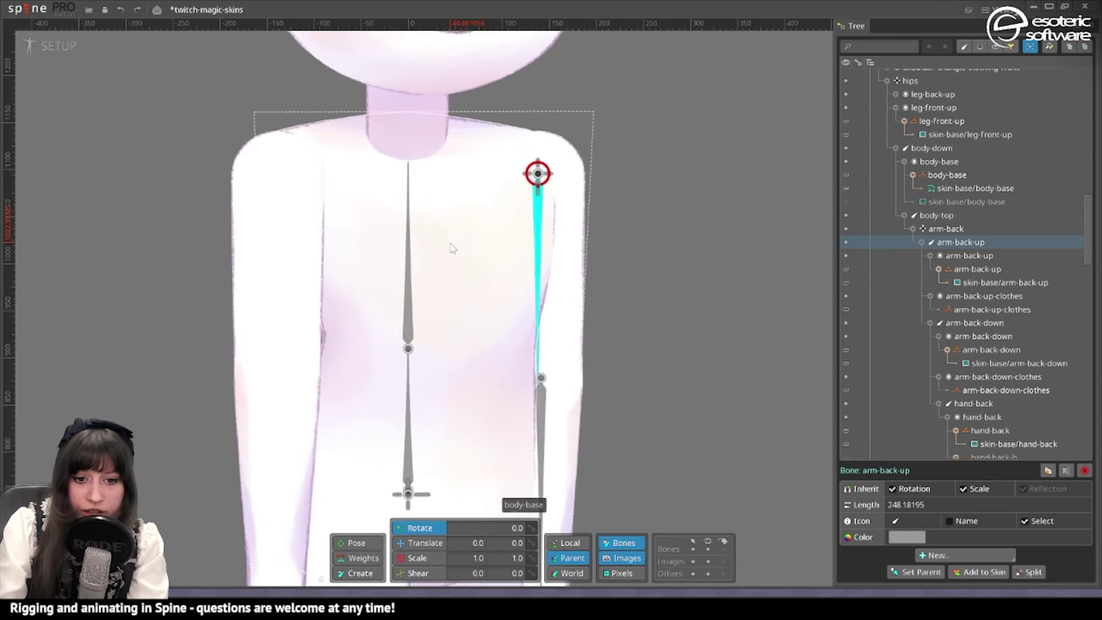
left_click(409, 253)
left_click_drag(484, 222, 541, 241)
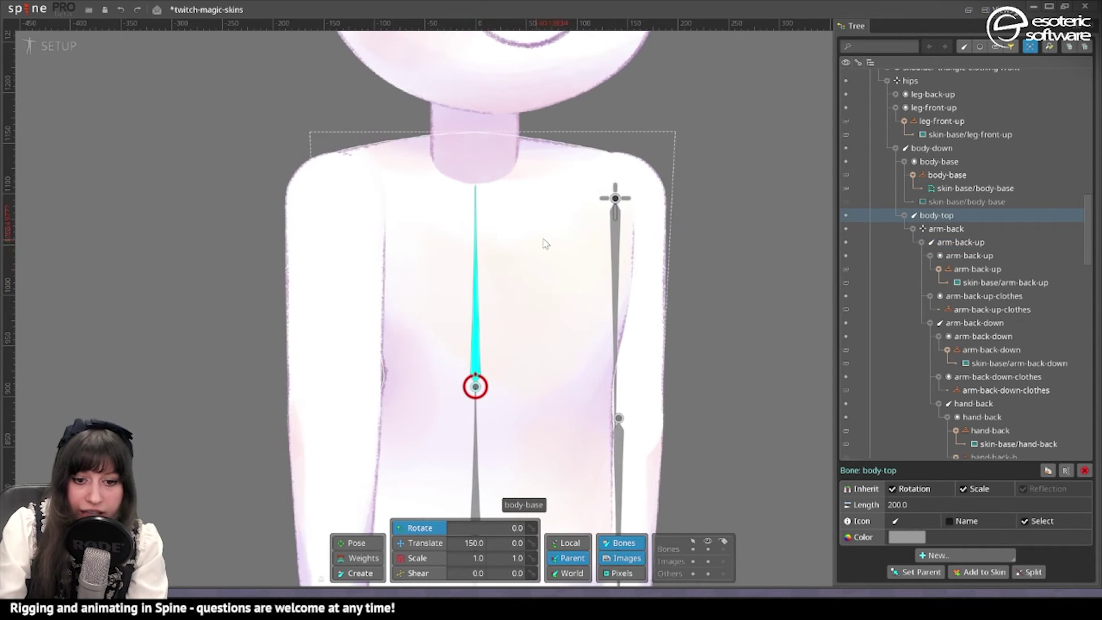
key("m")
scroll(484, 228, "up", 2)
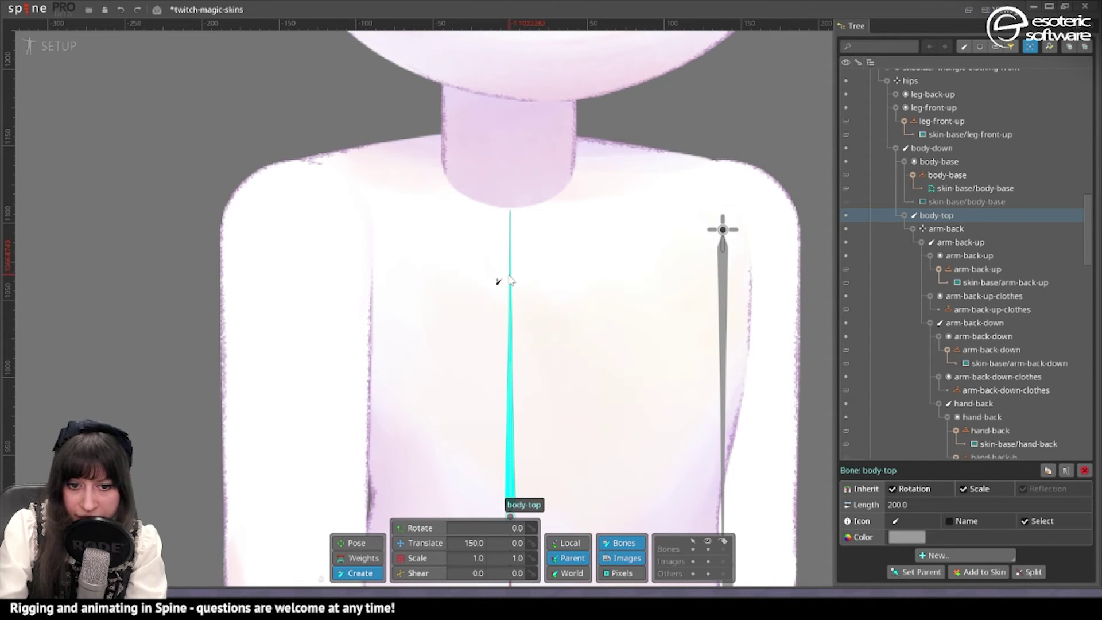
left_click_drag(511, 273, 723, 231)
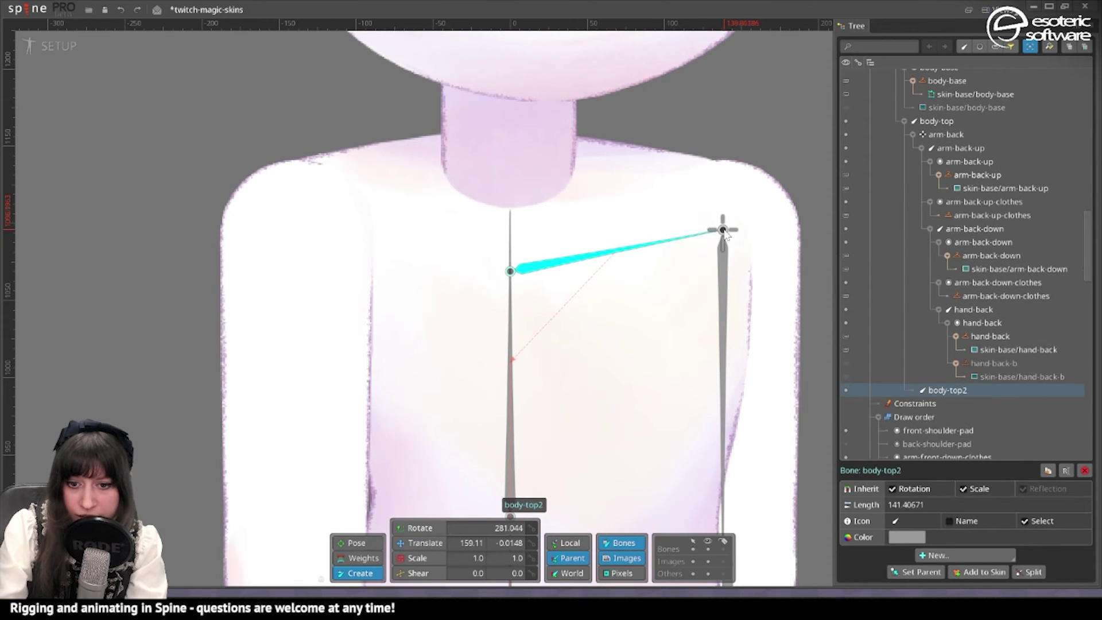
Step: Rename the new chest-to-shoulder bone as shoulder-back
double_click(944, 390)
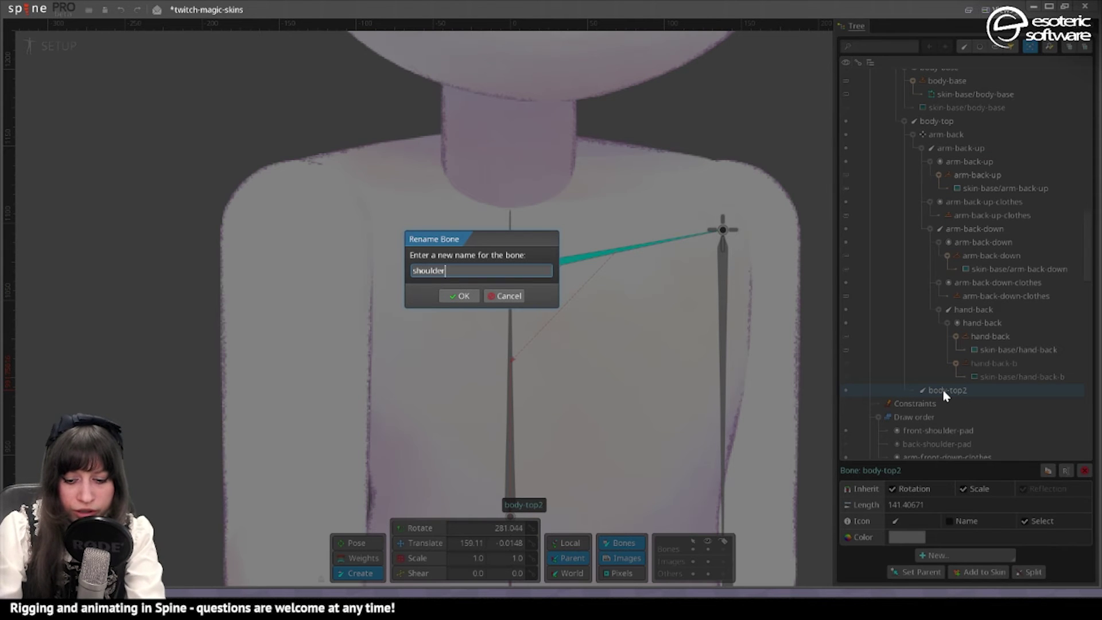
type("shoulder-back")
key("Return")
Step: Parent the arm-back bone to shoulder-back
scroll(336, 197, "down", 3)
left_click(553, 214)
key("p")
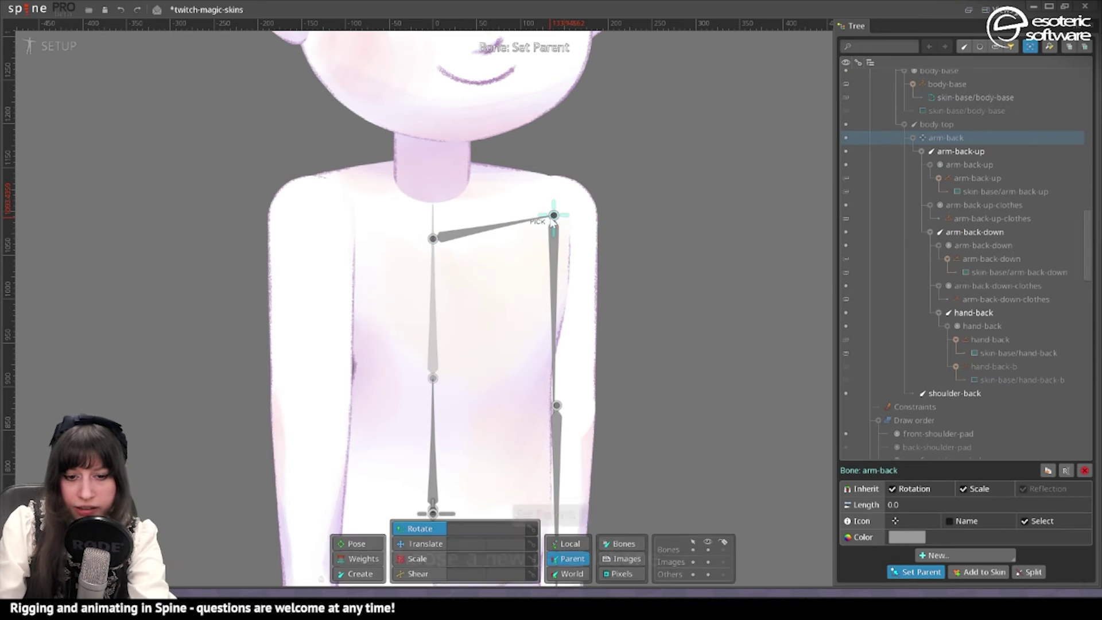
left_click(498, 228)
Step: Select the shoulder-back bone in Animate mode and test how its rotation moves the back arm
left_click(50, 46)
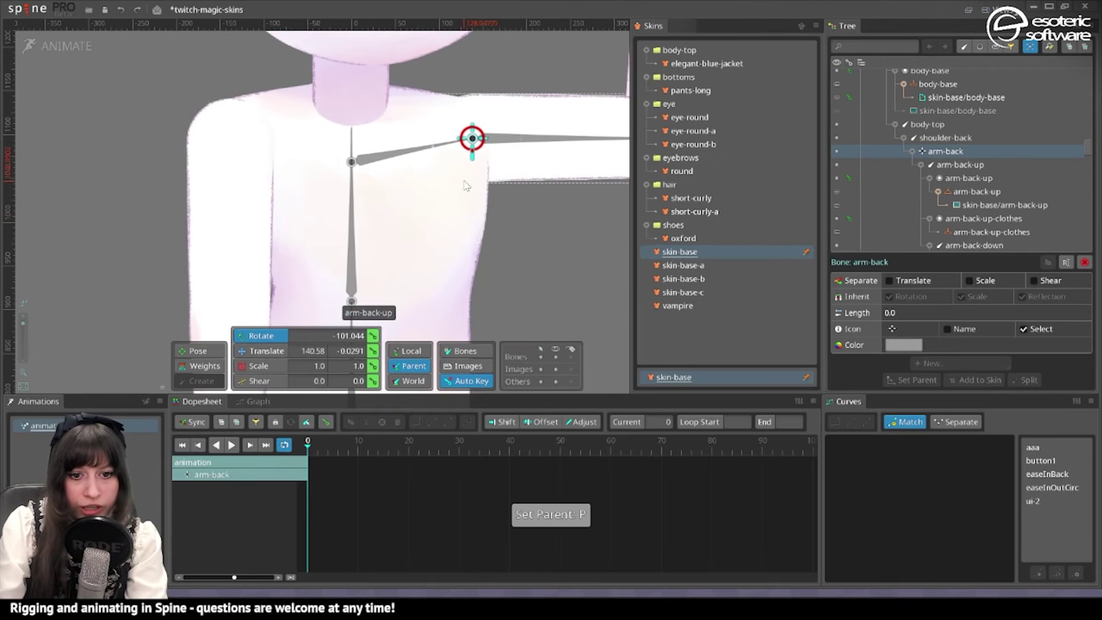
left_click(402, 152)
left_click_drag(575, 274, 572, 316)
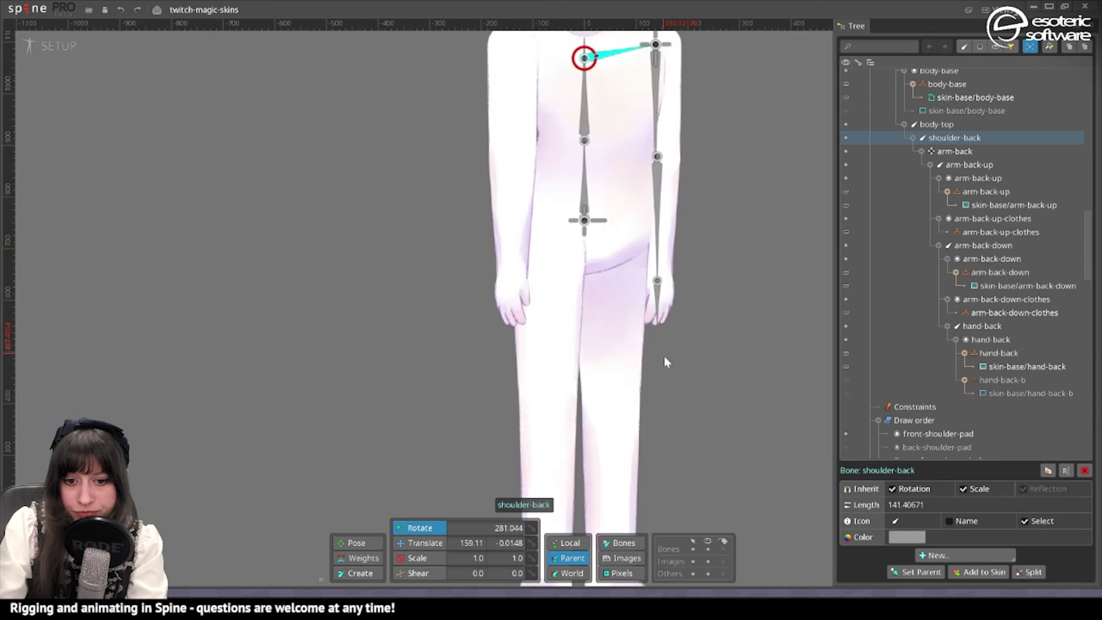
Step: Create the leg-back-up bone as a child of hips, about 333 units long, running straight down the back thigh
left_click_drag(664, 356, 628, 179)
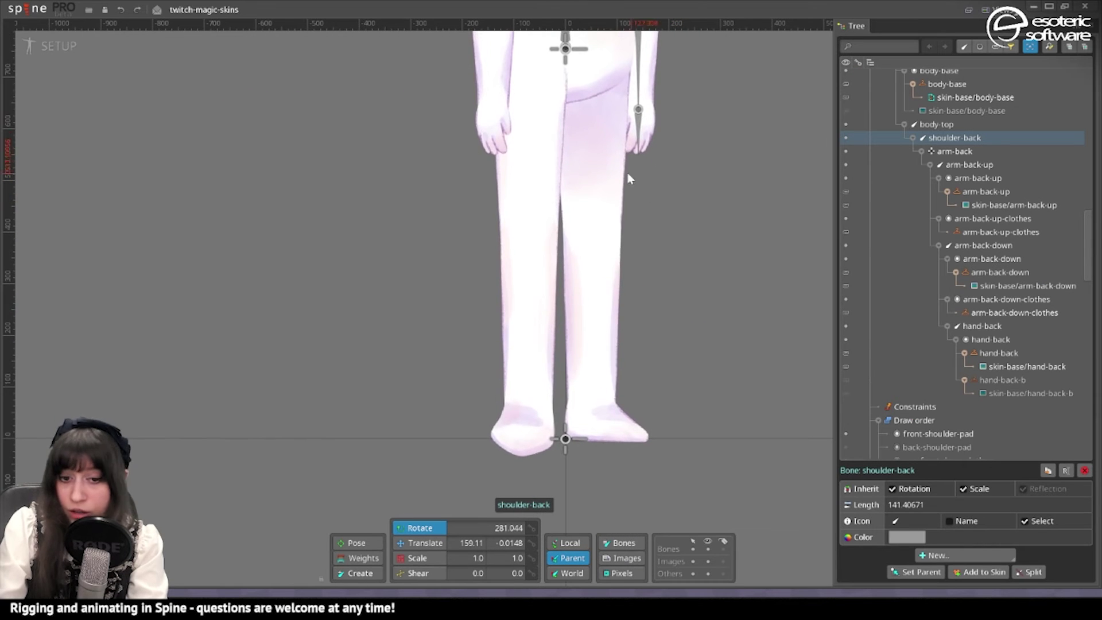
left_click(564, 59)
left_click_drag(686, 125, 698, 235)
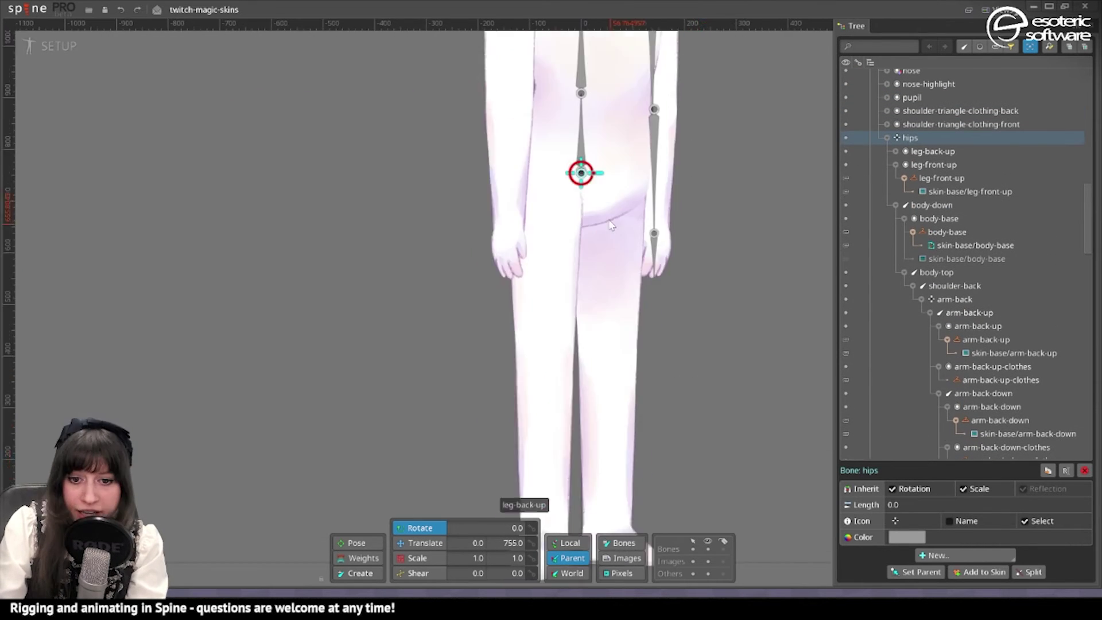
left_click_drag(610, 225, 598, 144)
left_click(591, 259)
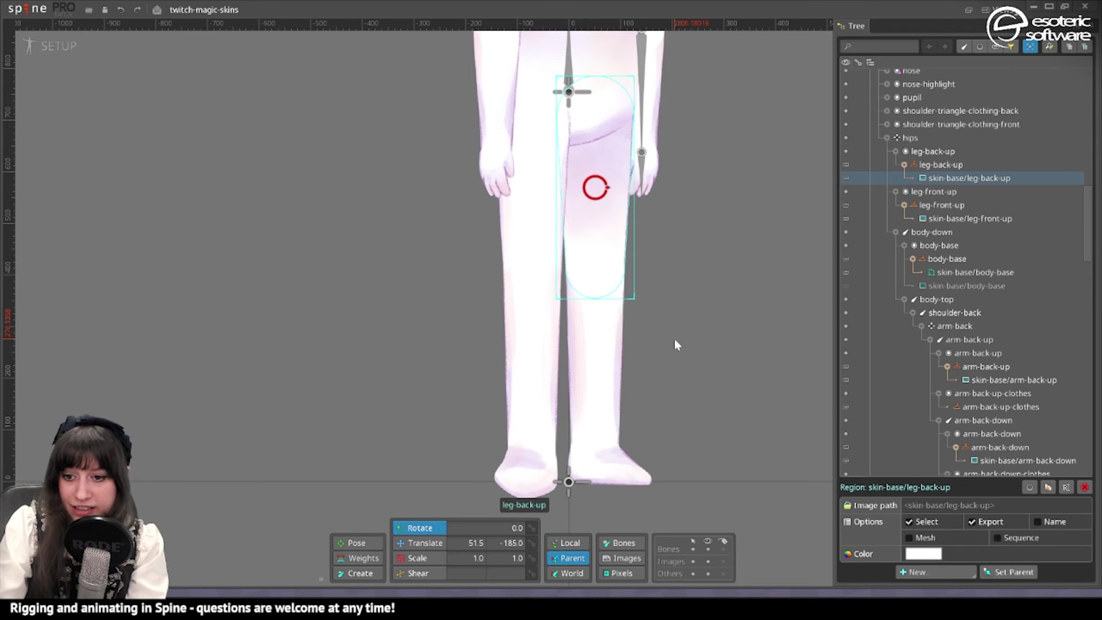
left_click(568, 92)
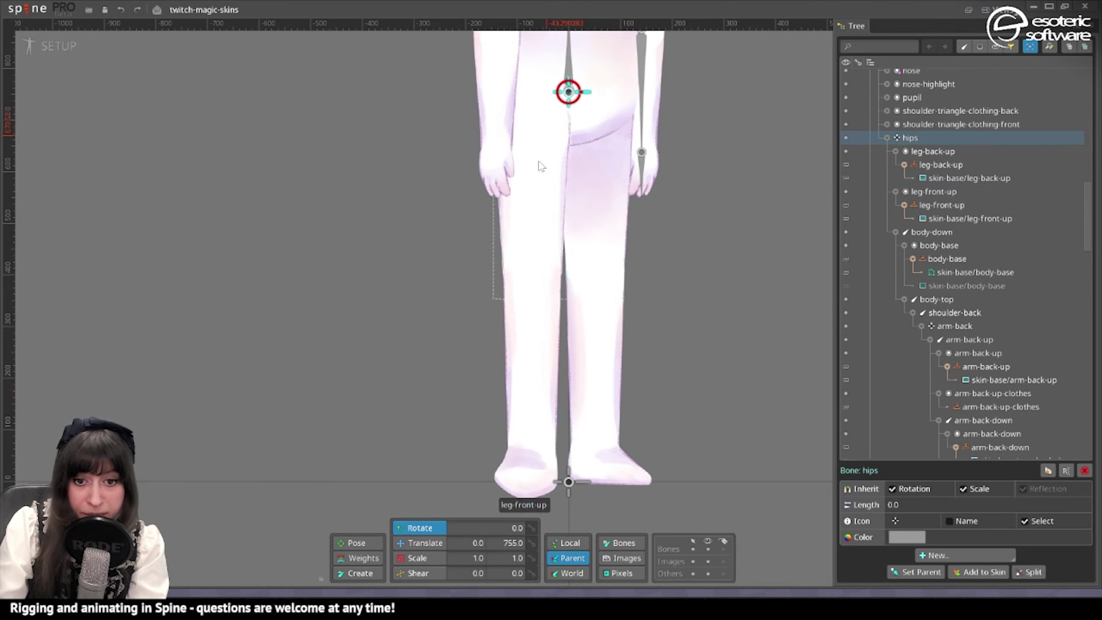
left_click(360, 573)
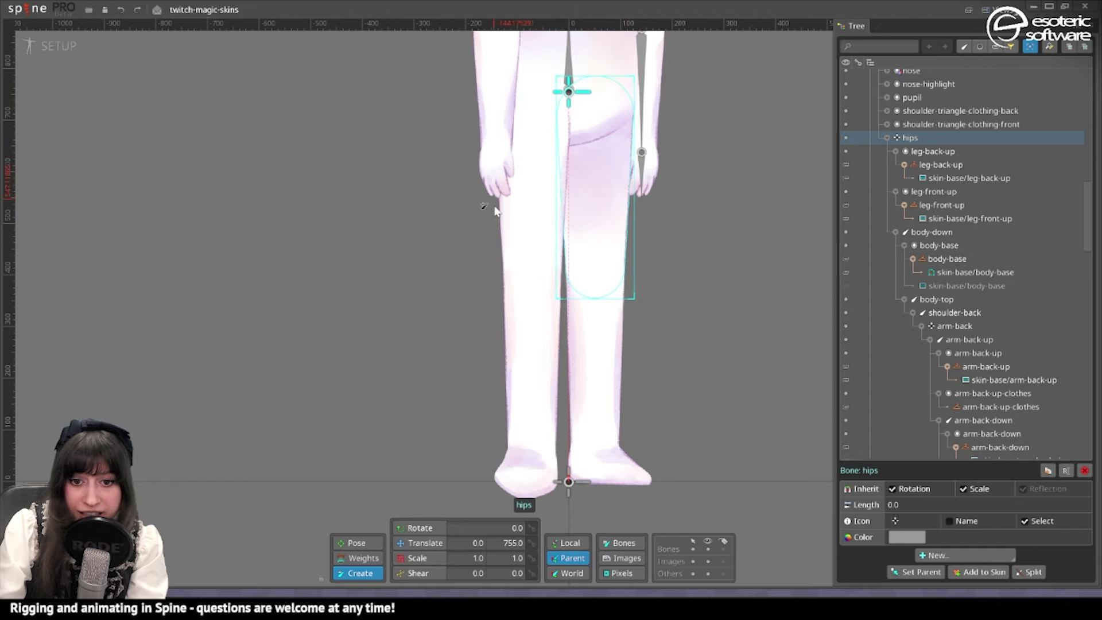
scroll(591, 113, "up", 3)
scroll(591, 113, "up", 4)
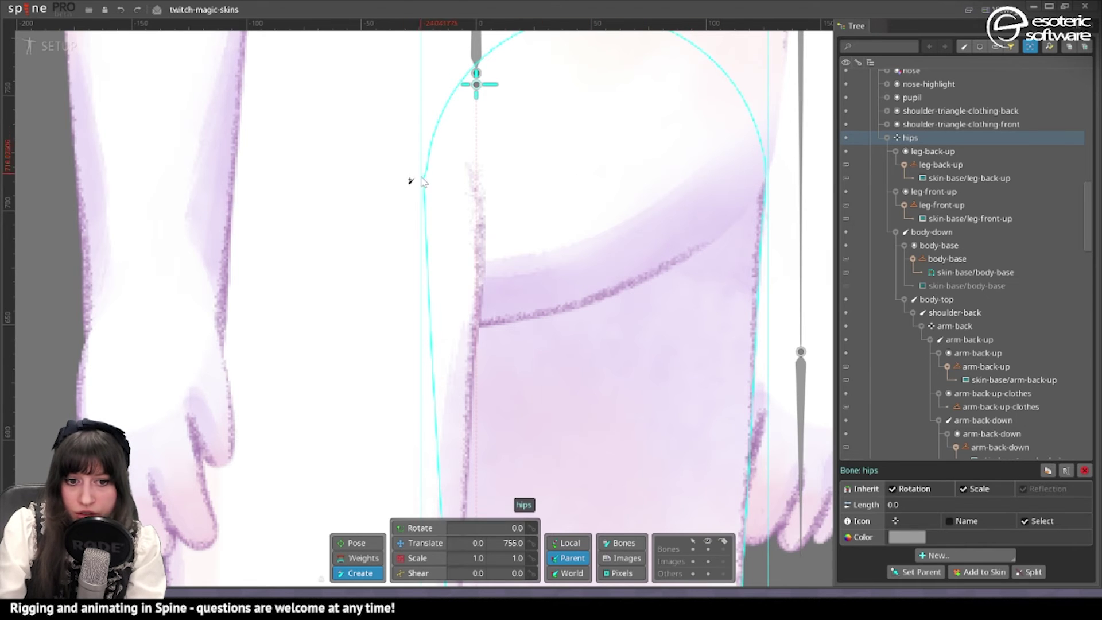
scroll(422, 182, "up", 5)
scroll(546, 91, "down", 4)
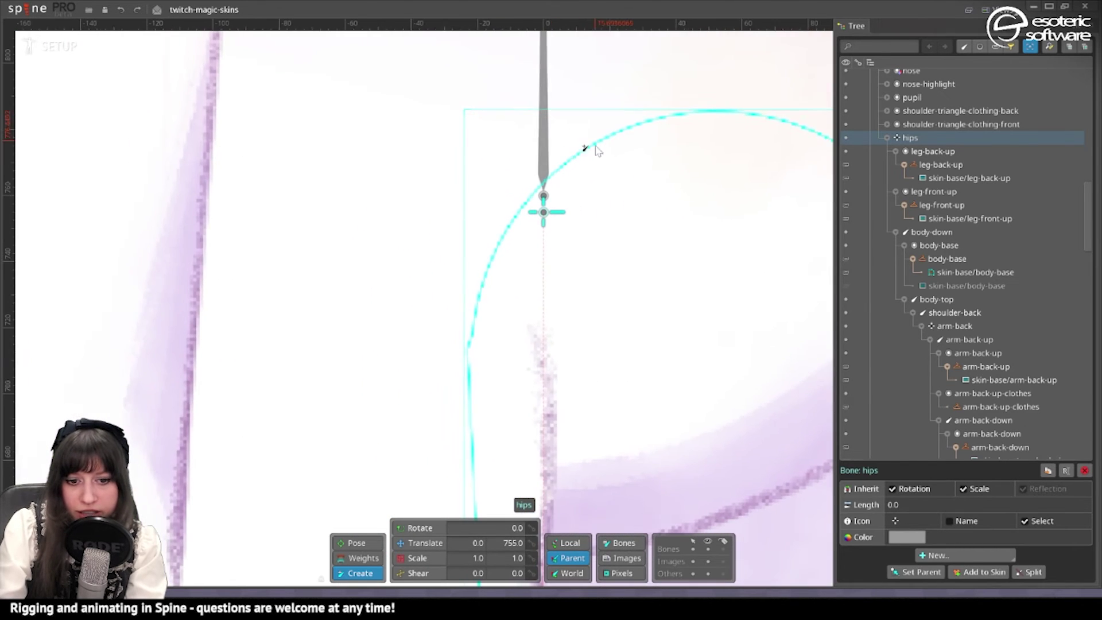
scroll(635, 338, "down", 2)
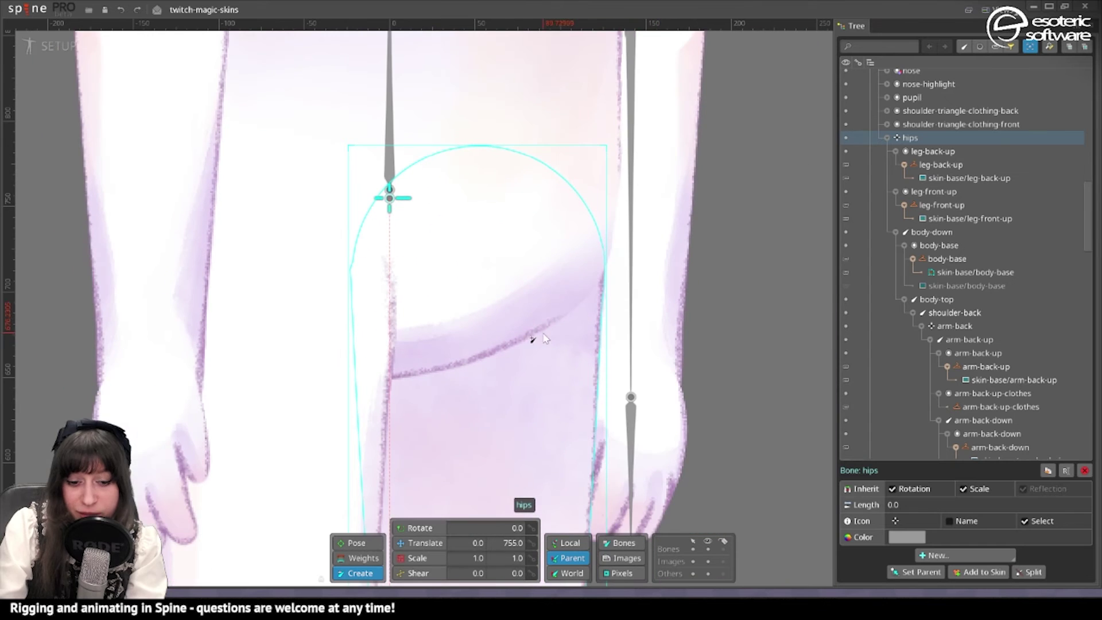
scroll(539, 305, "down", 2)
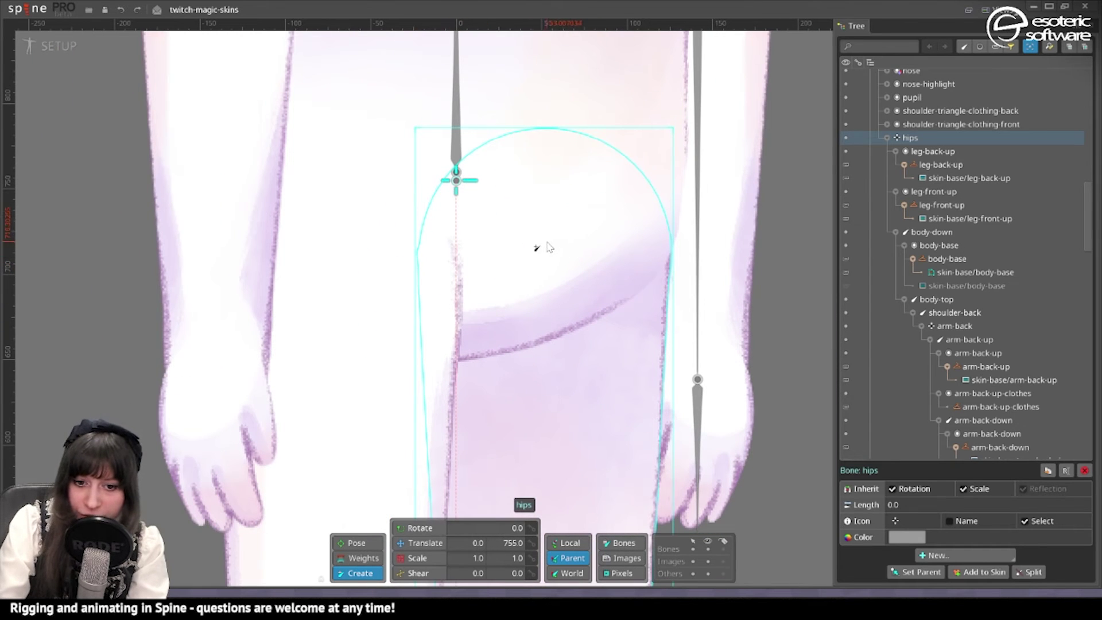
left_click_drag(546, 251, 396, 381)
Step: Rotate leg-back-up to horizontal in Animate mode and open the Preview view beside the Setup viewport
scroll(543, 395, "down", 3)
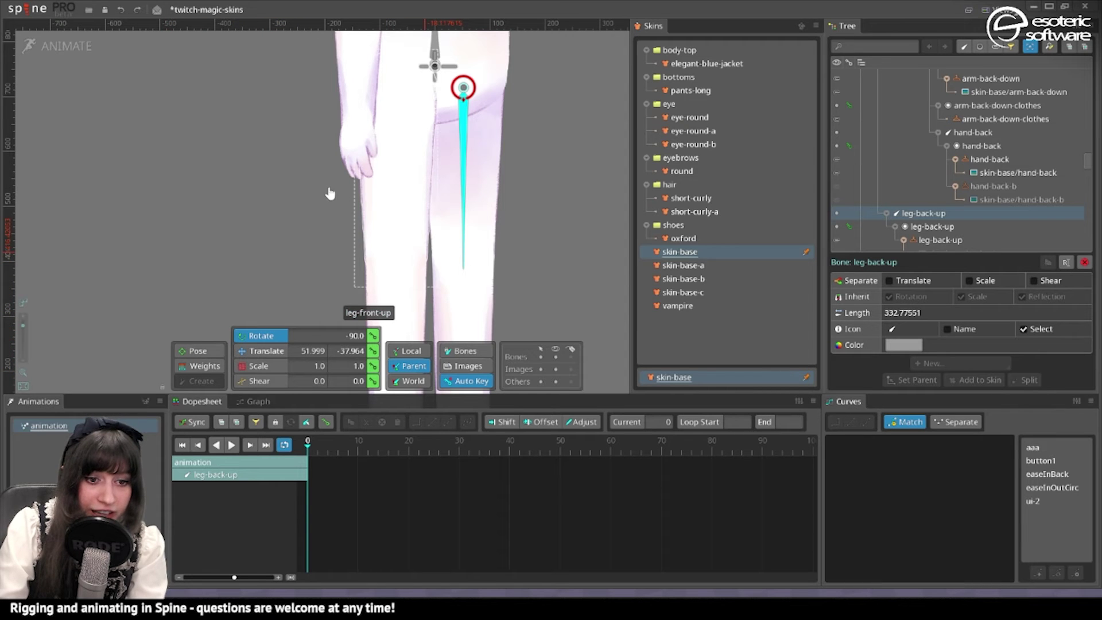
left_click_drag(572, 315, 667, 5)
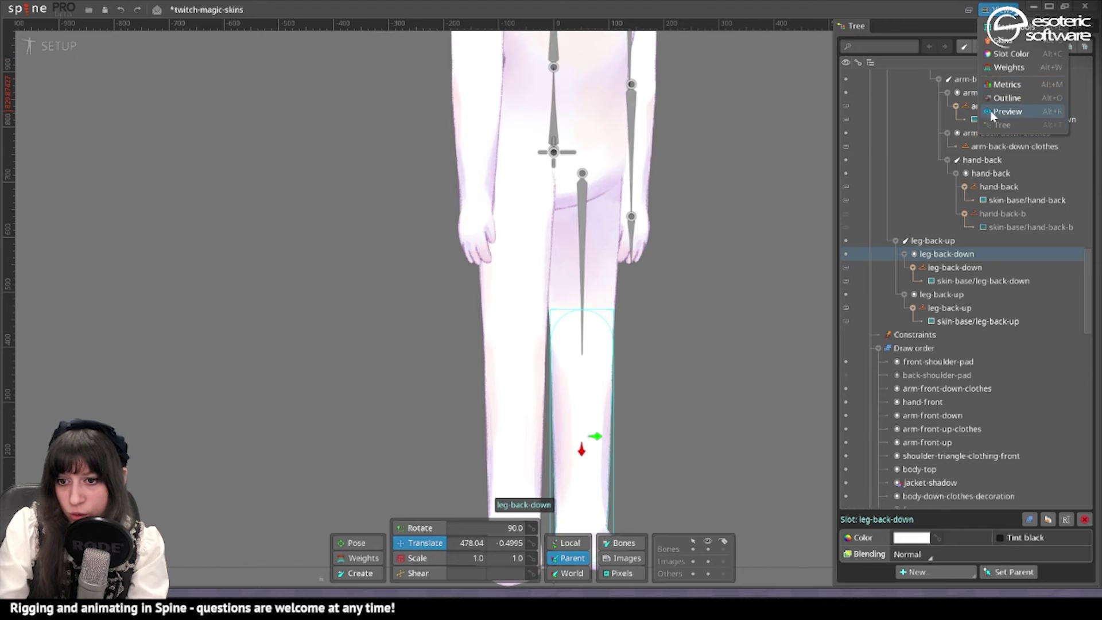
left_click(991, 111)
scroll(586, 294, "down", 5)
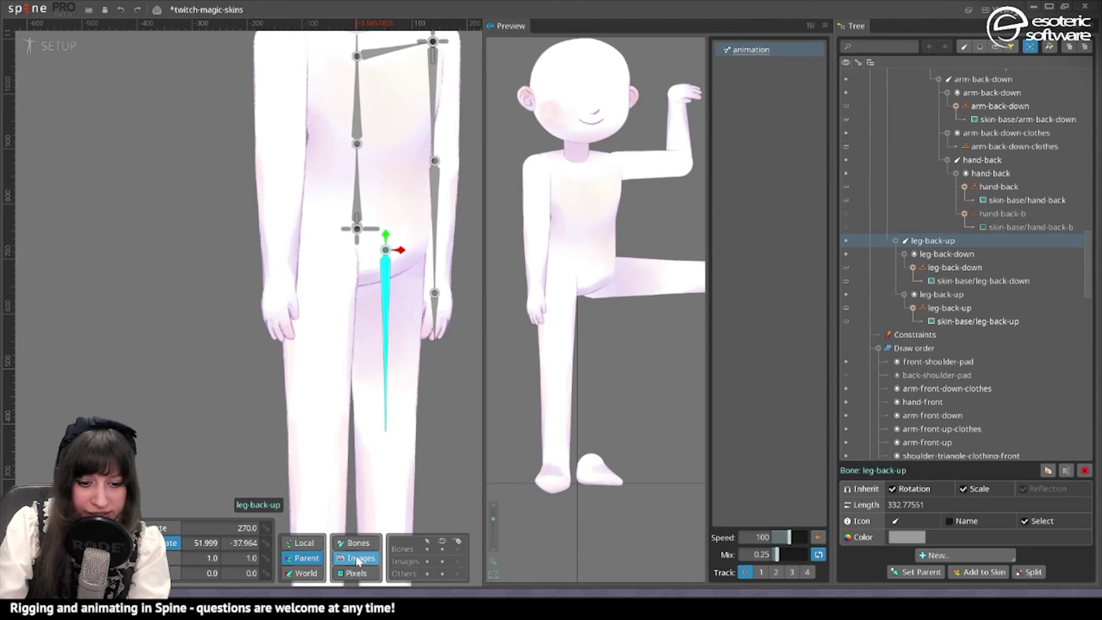
scroll(354, 343, "up", 2)
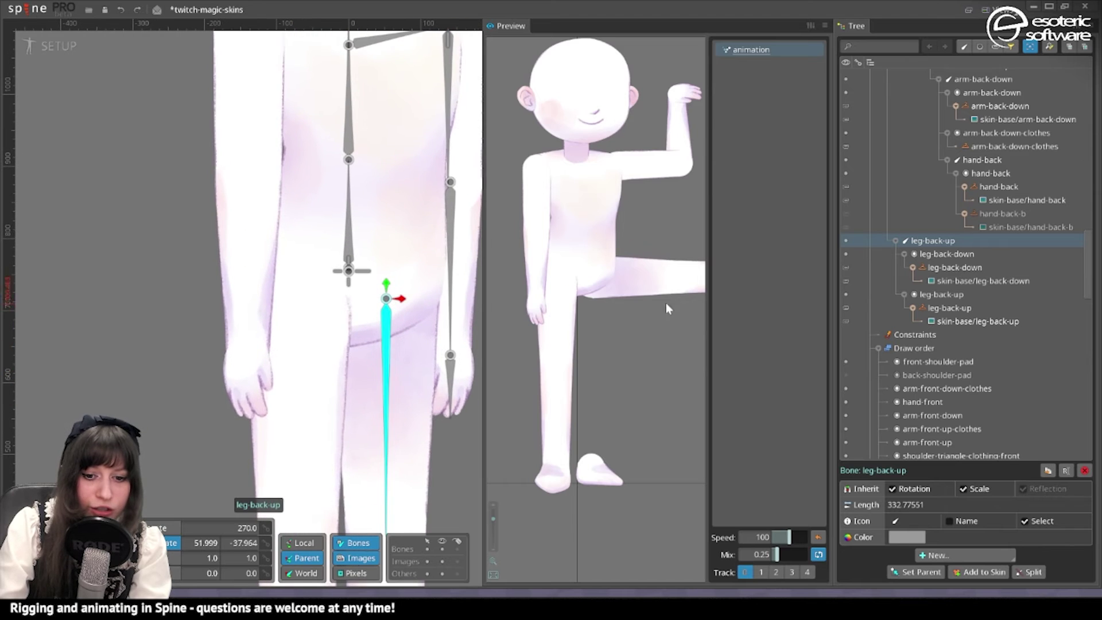
scroll(627, 301, "up", 3)
Step: Shorten the leg-back-up bone to about 322 units, placing its tip in the knee overlap of the leg-back-up and leg-back-down regions
left_click_drag(390, 276, 366, 363)
left_click_drag(368, 432, 370, 243)
left_click(370, 243)
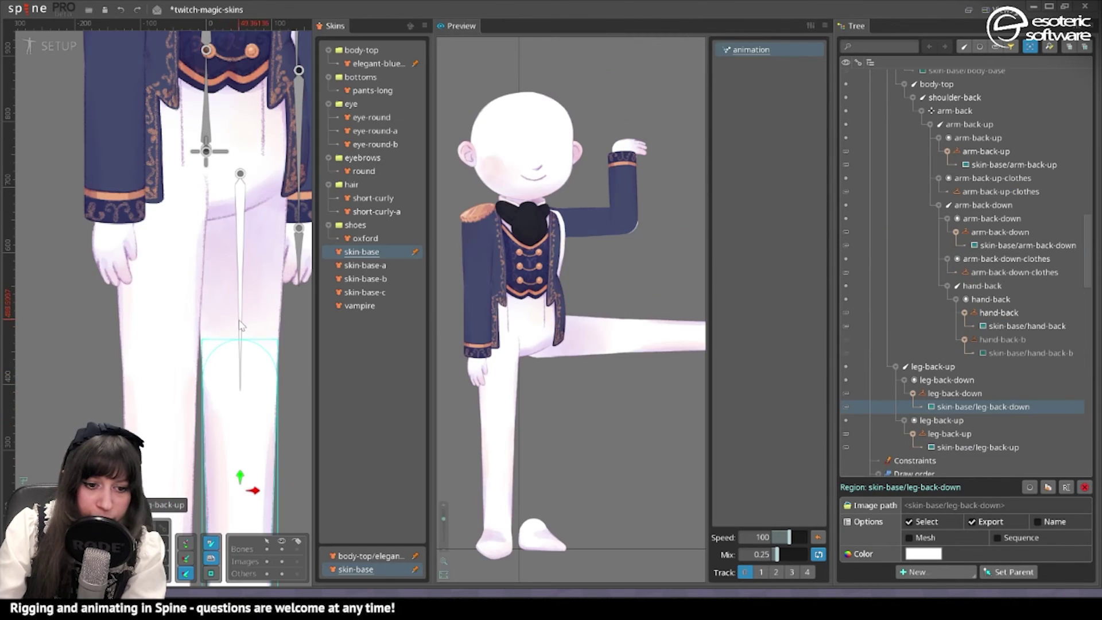
left_click(240, 327)
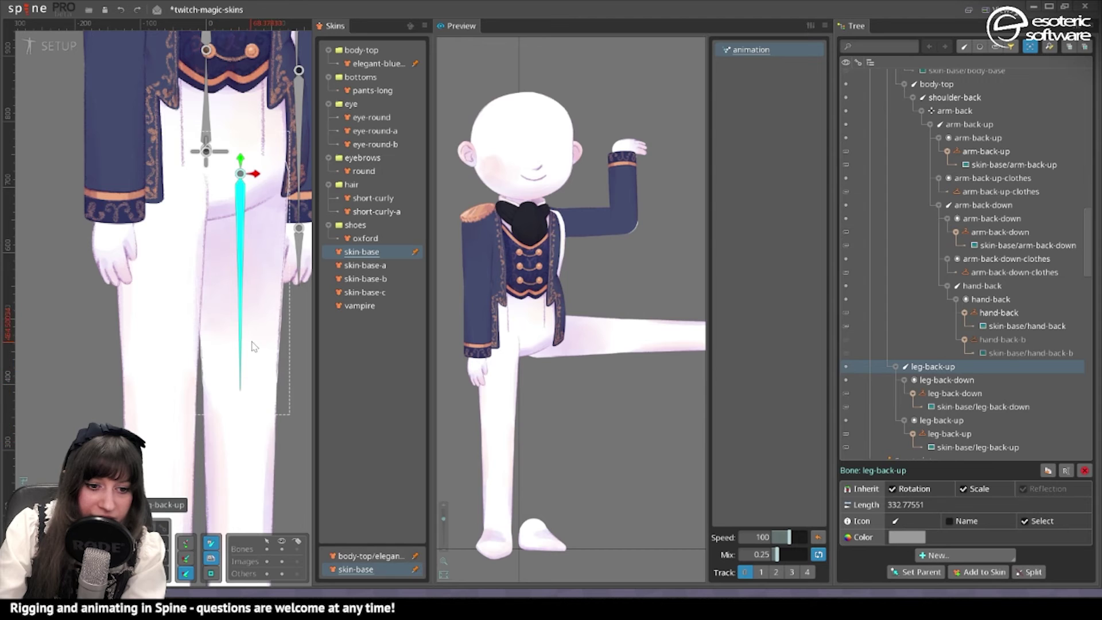
left_click(251, 340)
left_click(249, 462, "ctrl")
scroll(248, 462, "up", 3)
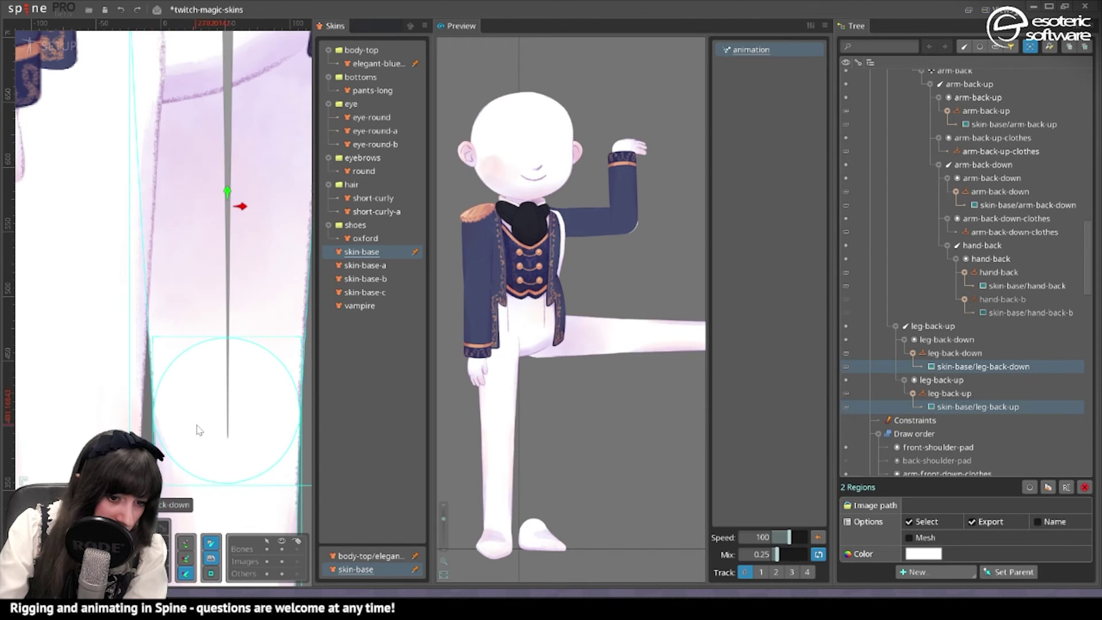
left_click(228, 437)
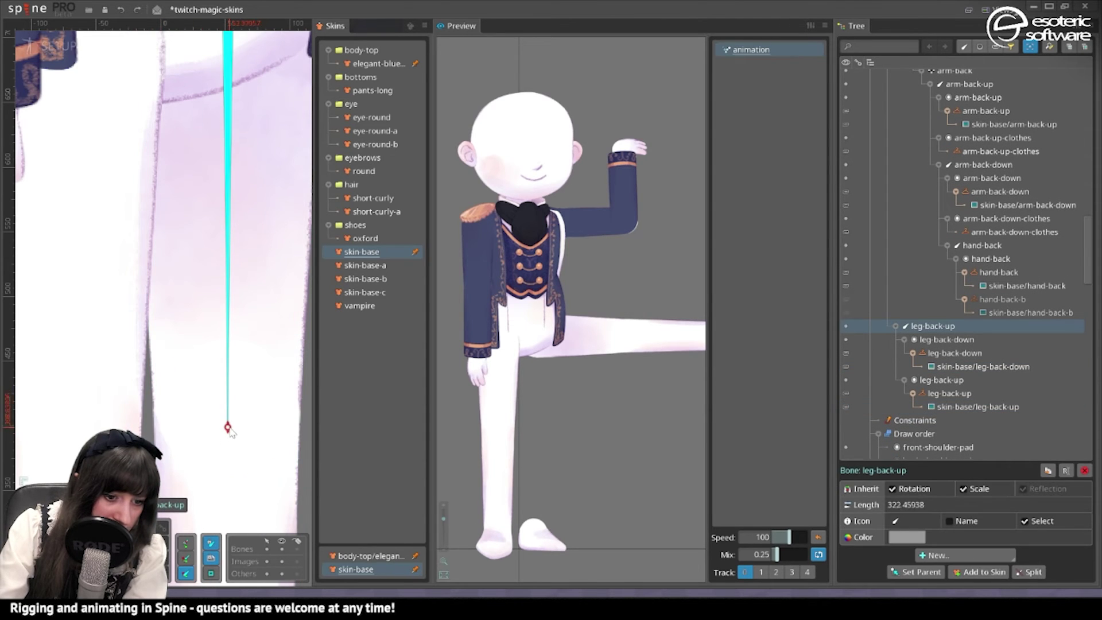
Step: Create the leg-back-down bone as a child of leg-back-up, about 360 units long, from the knee to the ankle
scroll(229, 423, "down", 3)
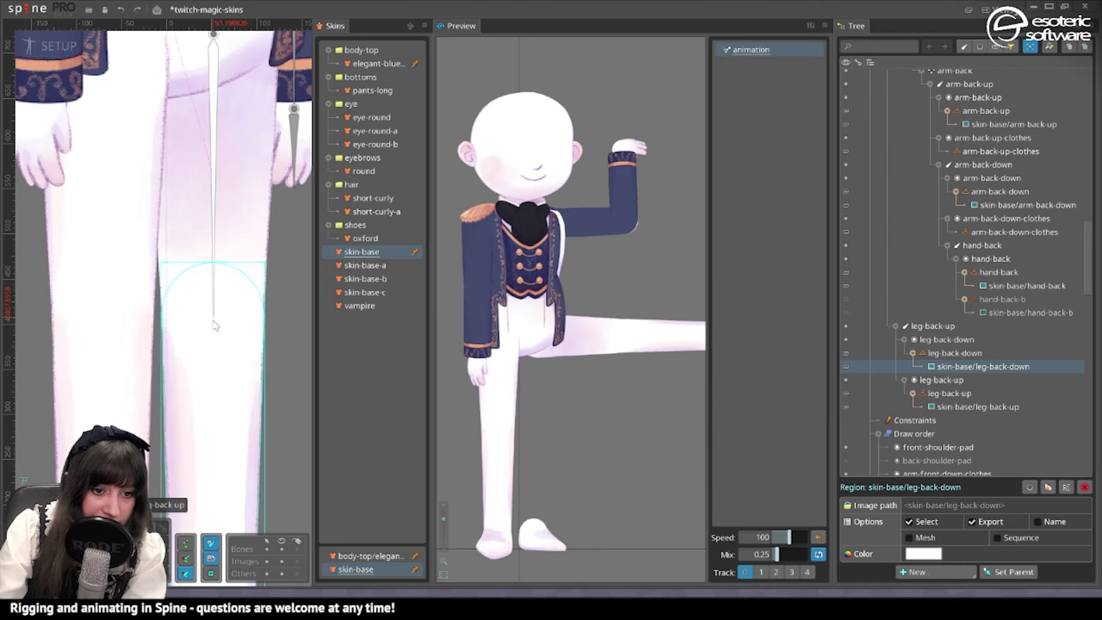
left_click_drag(192, 260, 188, 444)
scroll(205, 460, "down", 2)
left_click_drag(182, 405, 360, 122)
left_click(179, 414)
key("ctrl+z")
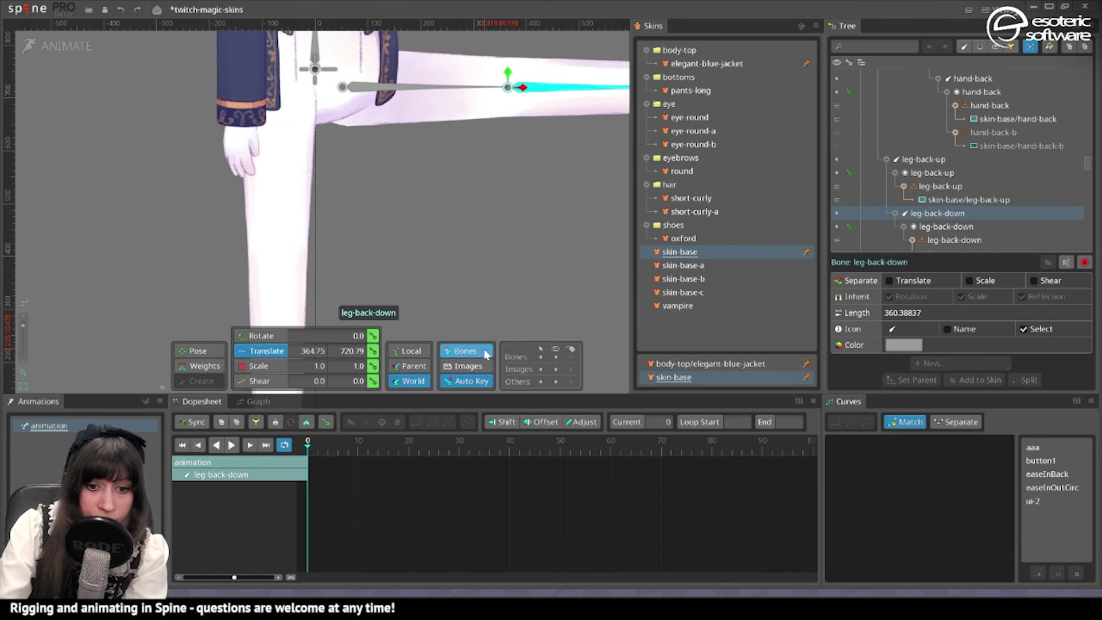
Step: Set leg-back-down's world rotation to 270 in Animate mode to bend the knee, and nudge the bone in Setup mode
left_click(261, 336)
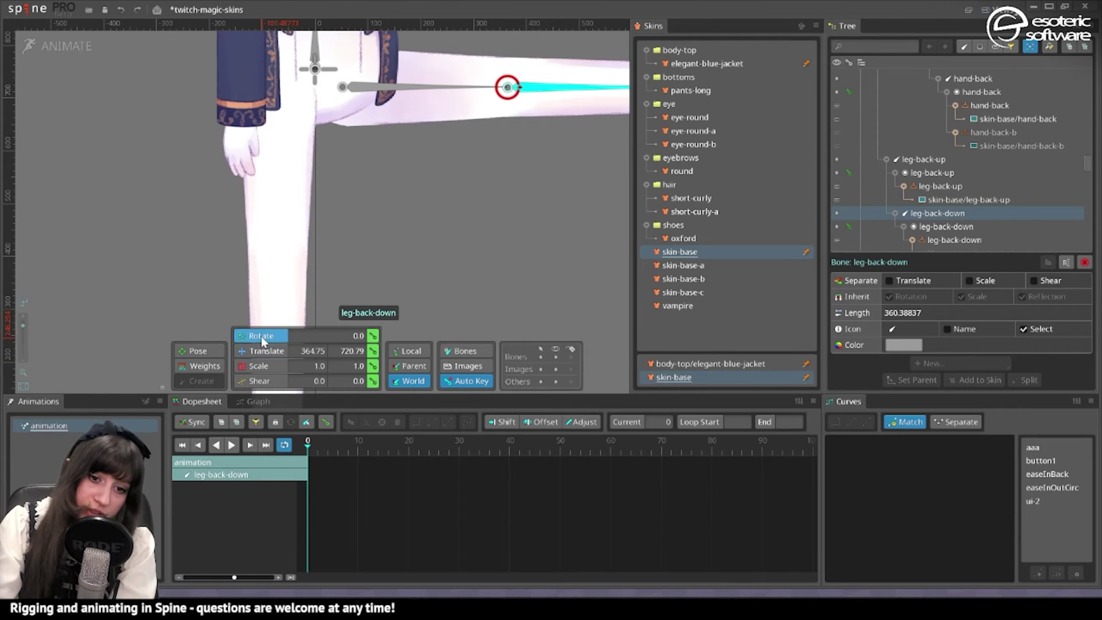
left_click(341, 337)
type("2")
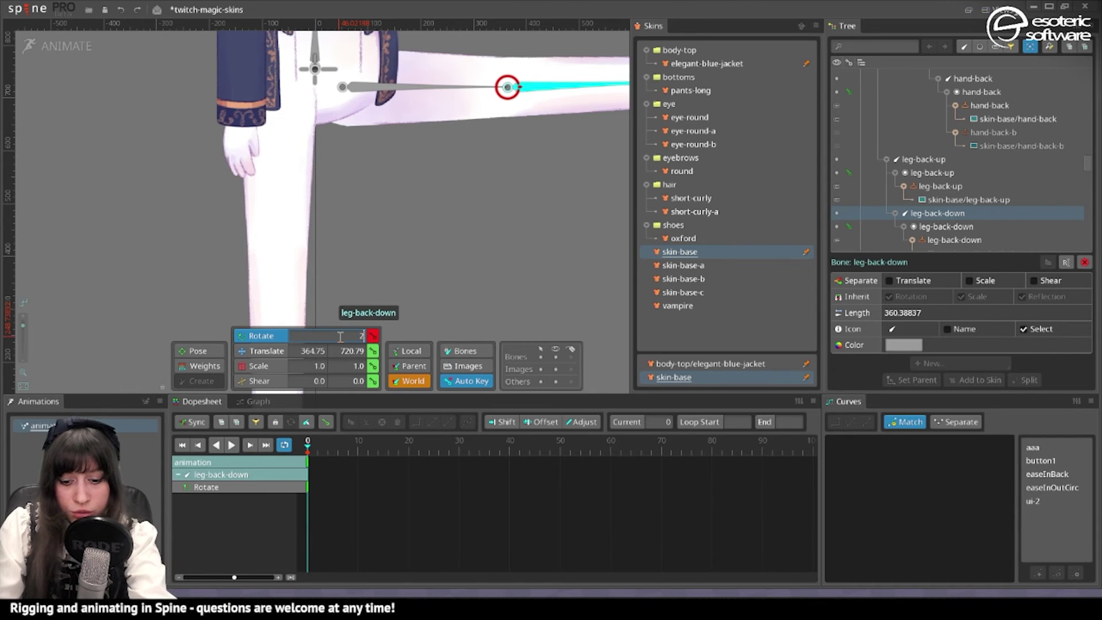
type("70")
key("Return")
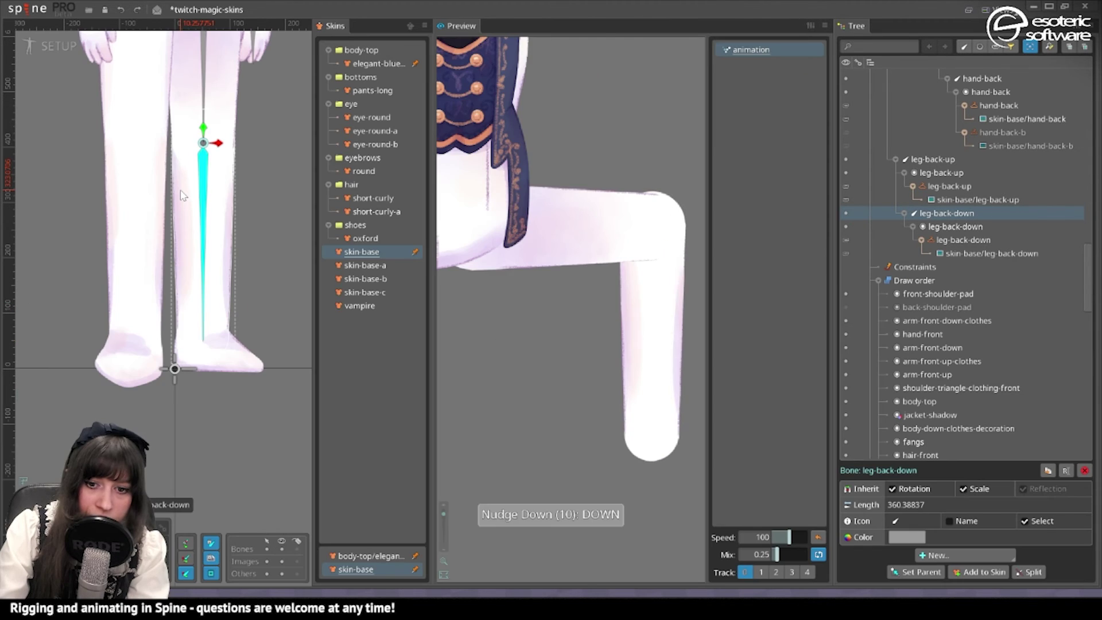
key("shift+Up")
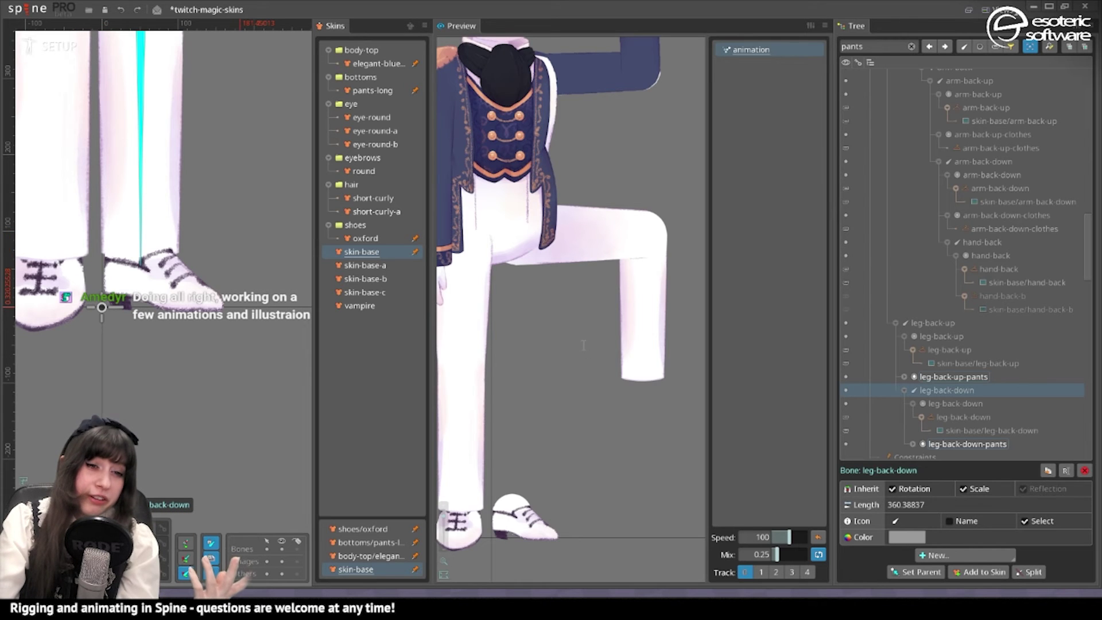
Step: Try adding a new child bone to leg-back-down at the ankle with a length of 100
left_click_drag(154, 265, 161, 317)
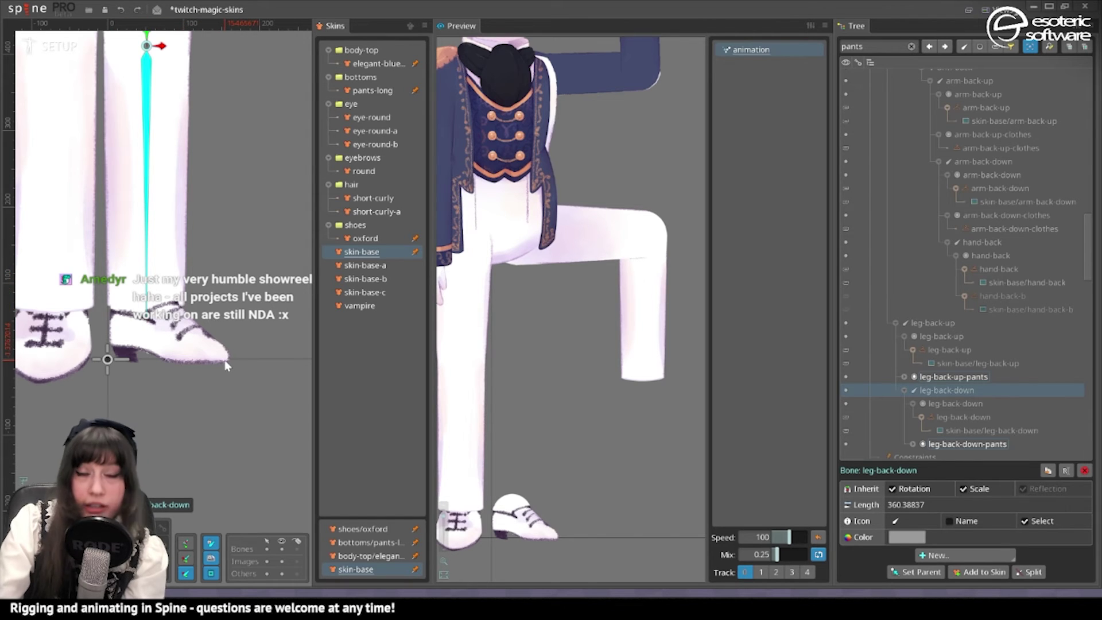
left_click_drag(222, 365, 187, 328)
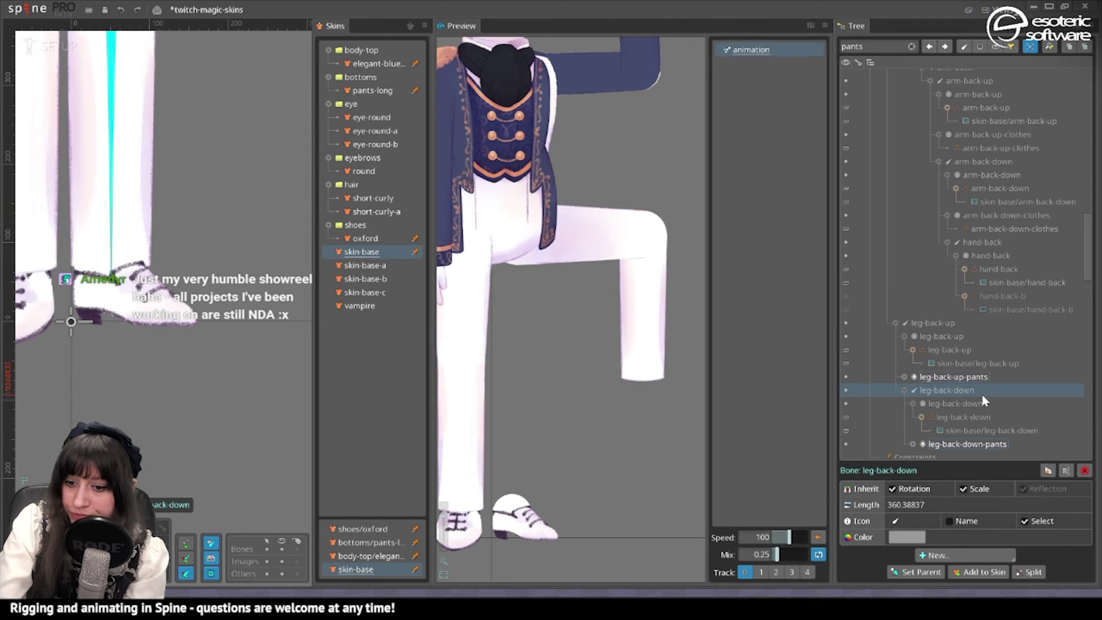
key("space")
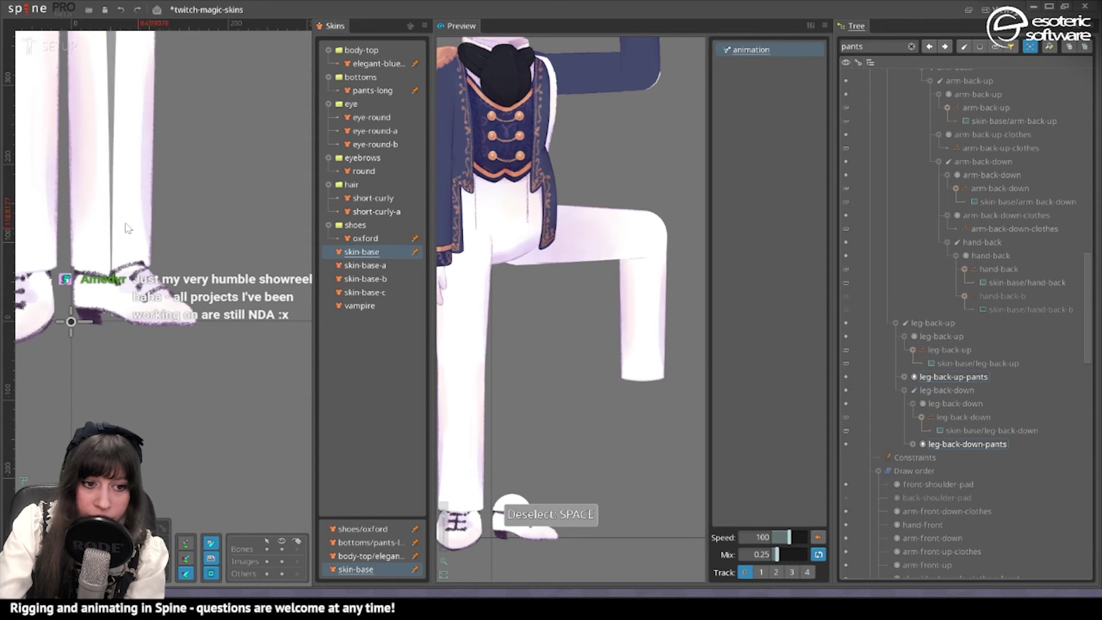
left_click(113, 209)
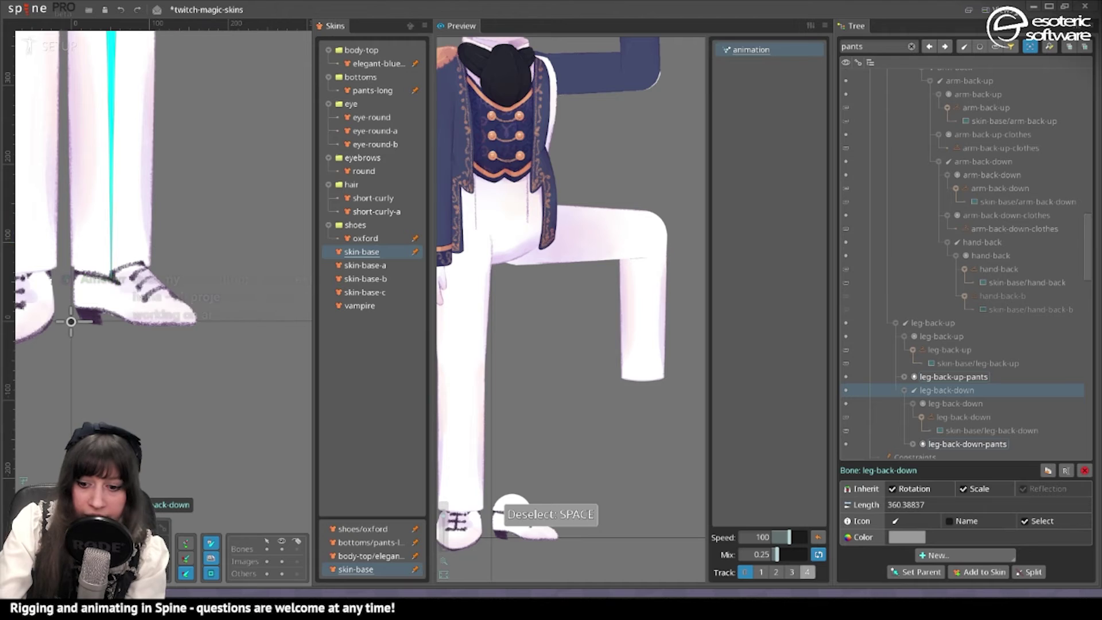
left_click(185, 558)
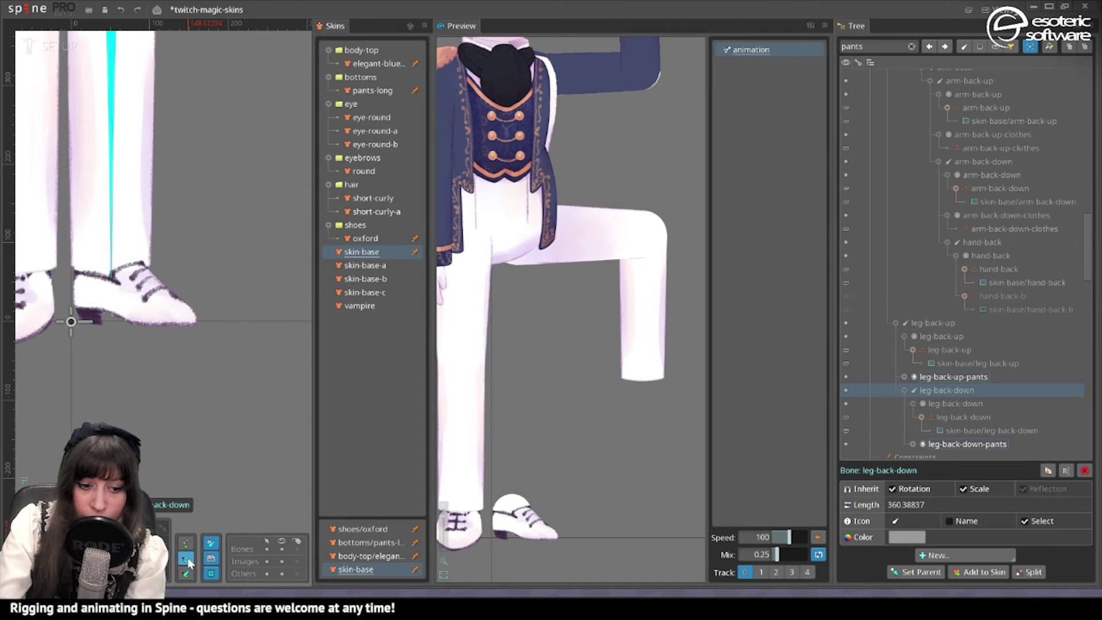
left_click(968, 556)
left_click(936, 402)
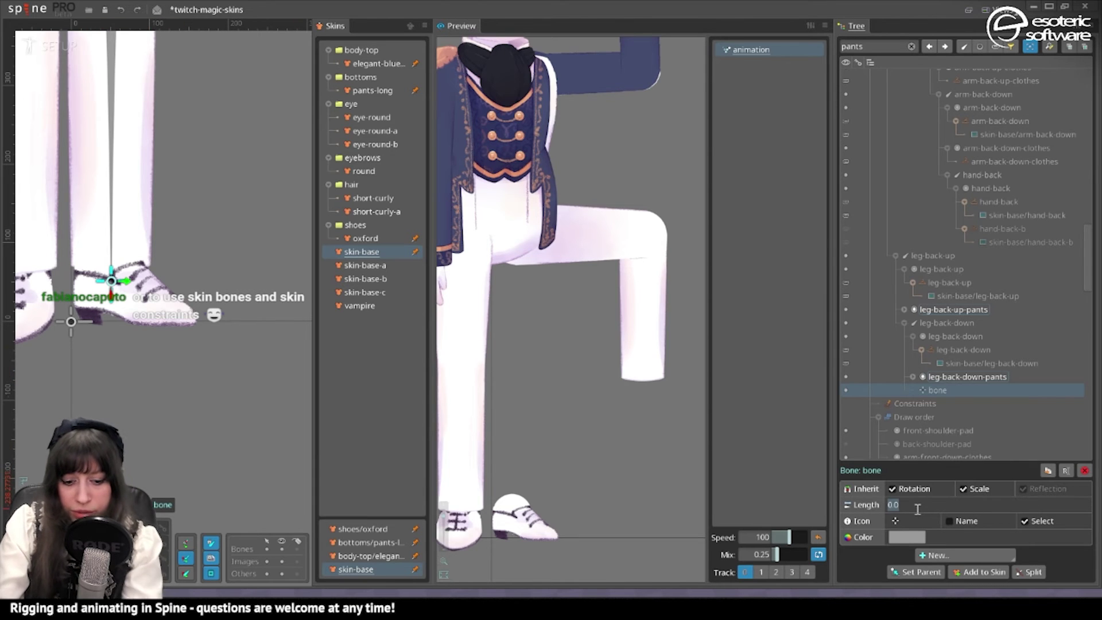
type("100")
key("Return")
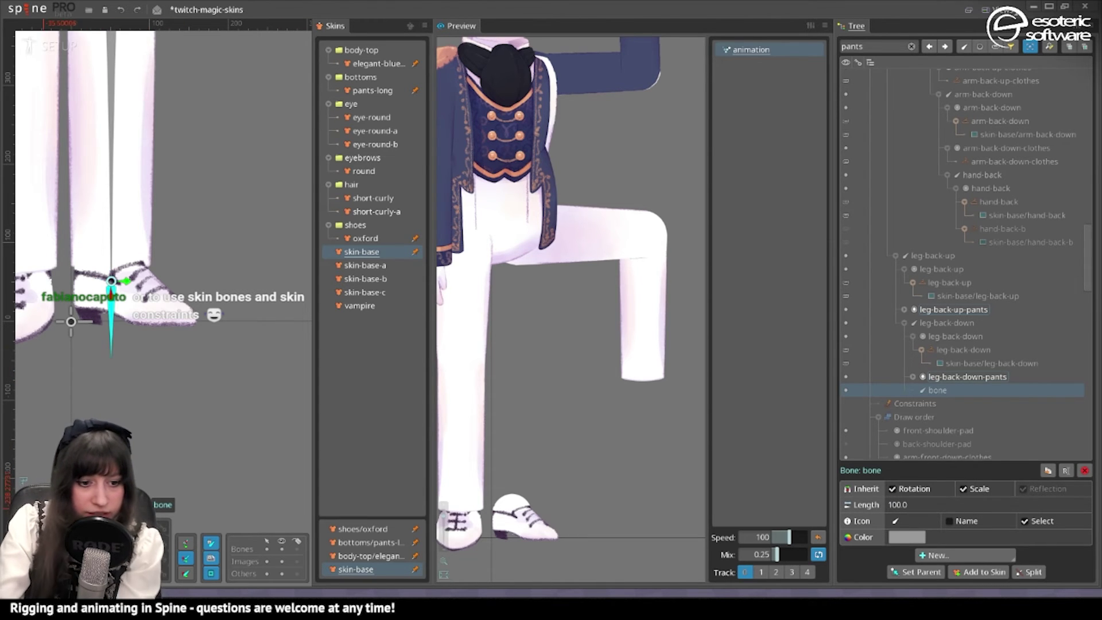
Step: Create the foot-back bone about 119 units long from the ankle to the toe, and parent it to leg-back-down
left_click_drag(74, 521, 287, 377)
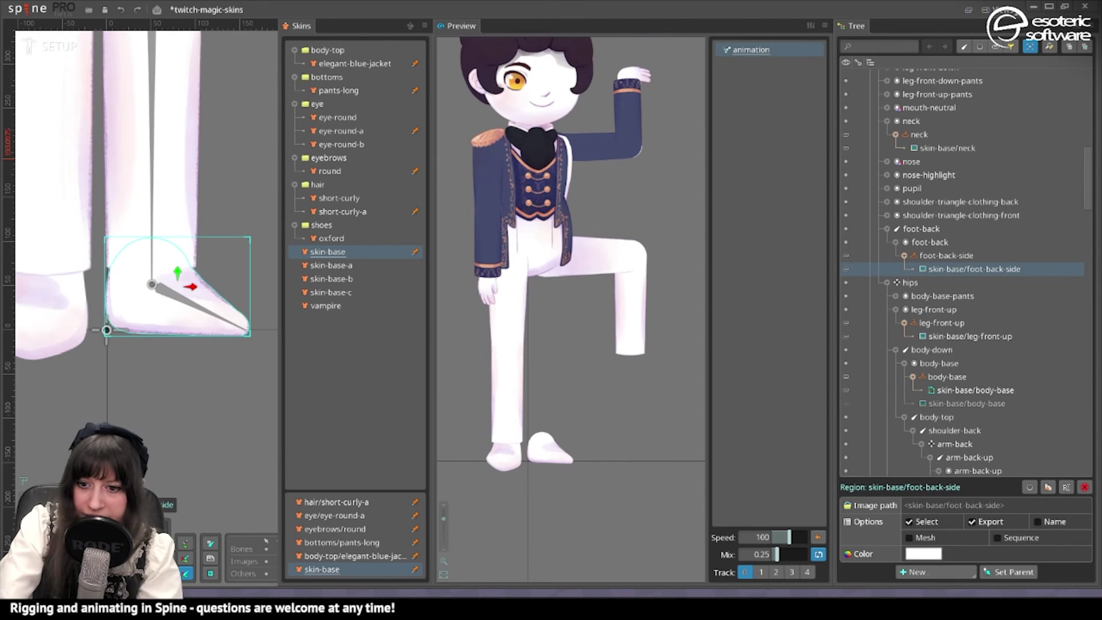
left_click(922, 229)
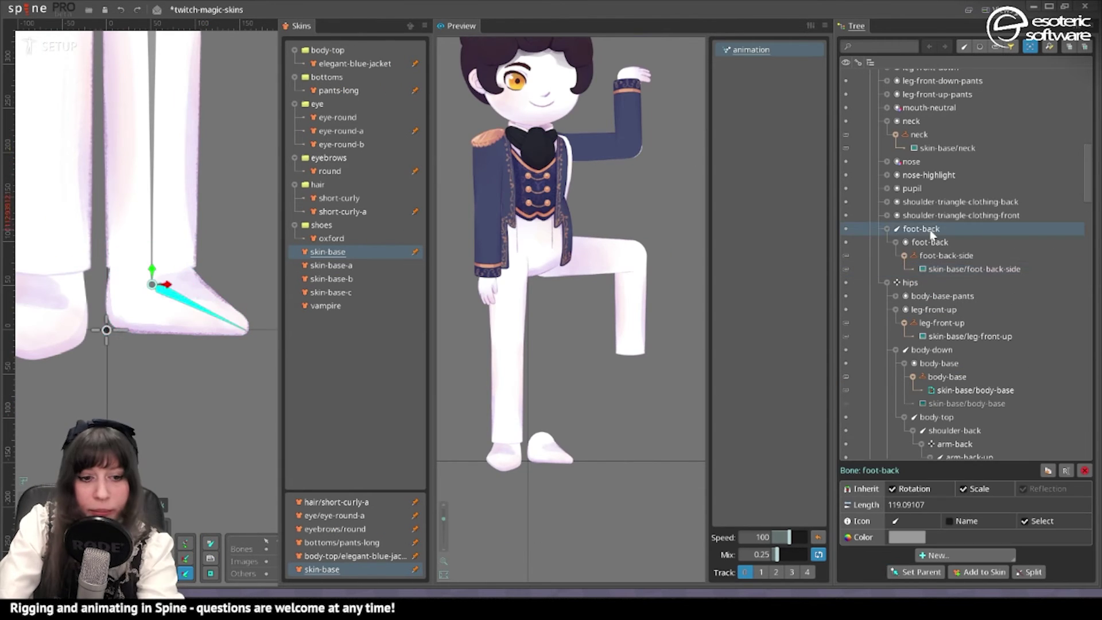
key("p")
left_click(151, 262)
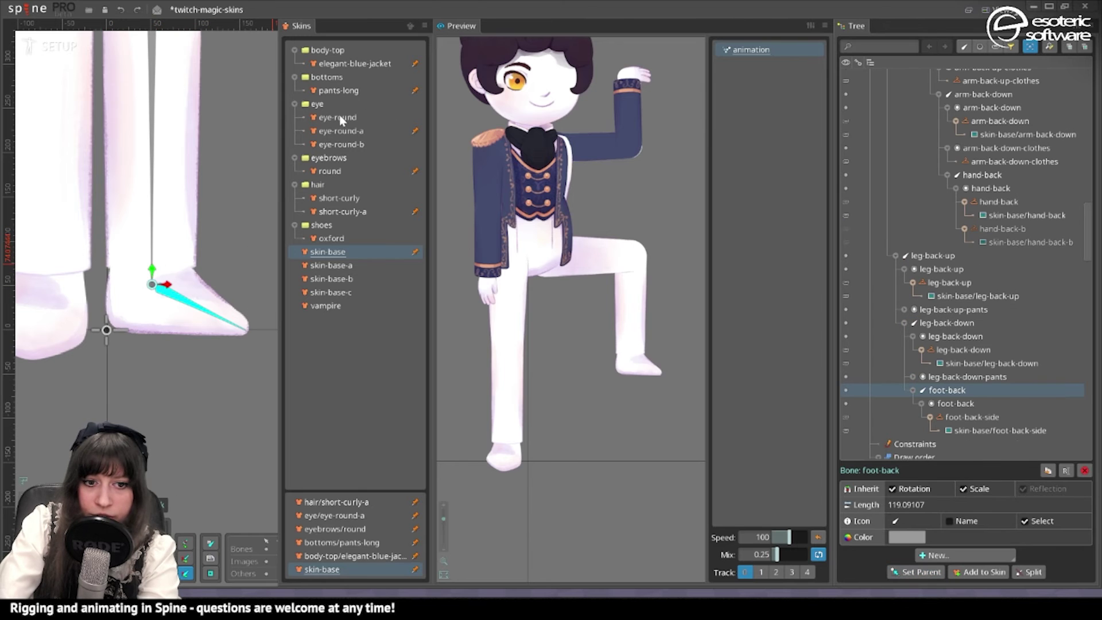
Step: Rotate the foot-back bone around the ankle in Animate mode to test how the foot moves
left_click(59, 46)
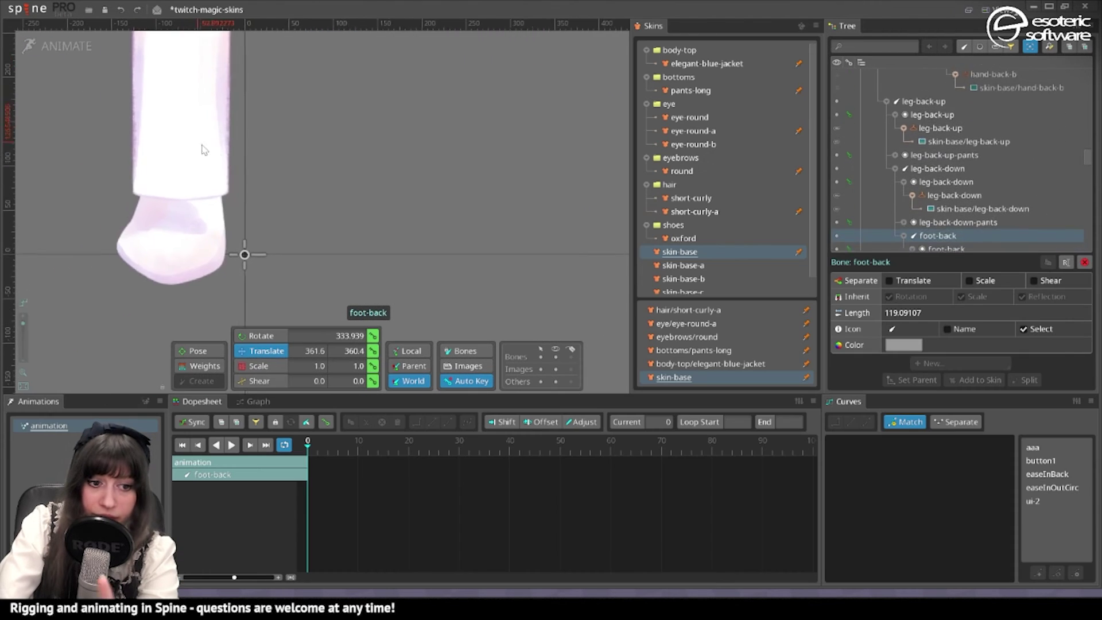
scroll(369, 143, "down", 4)
left_click_drag(444, 61, 406, 172)
left_click(257, 336)
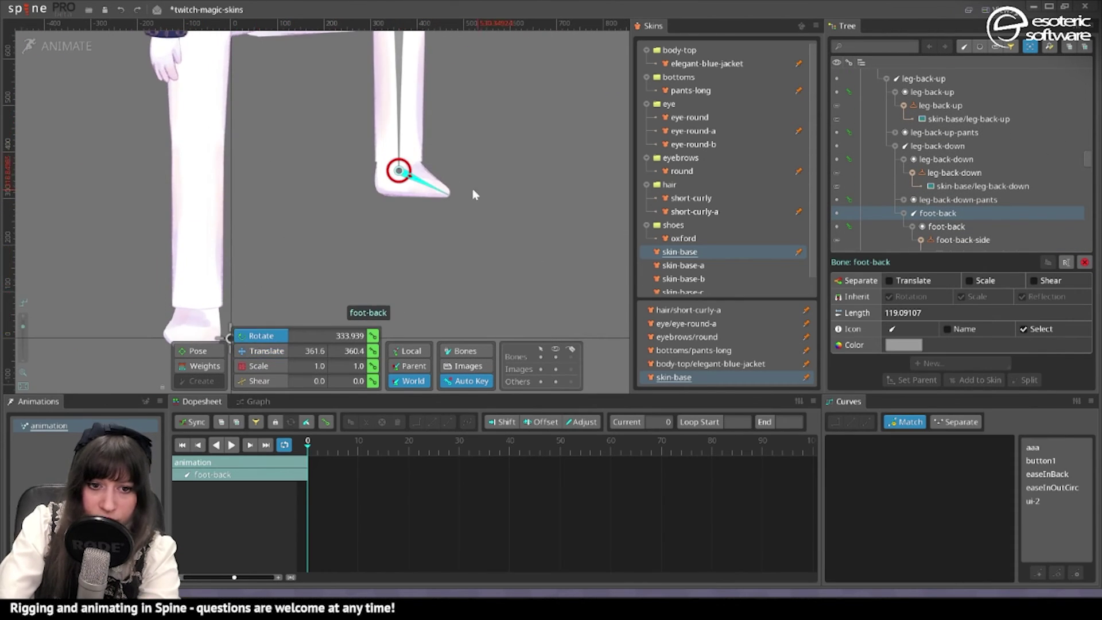
scroll(488, 230, "up", 1)
left_click_drag(530, 185, 484, 230)
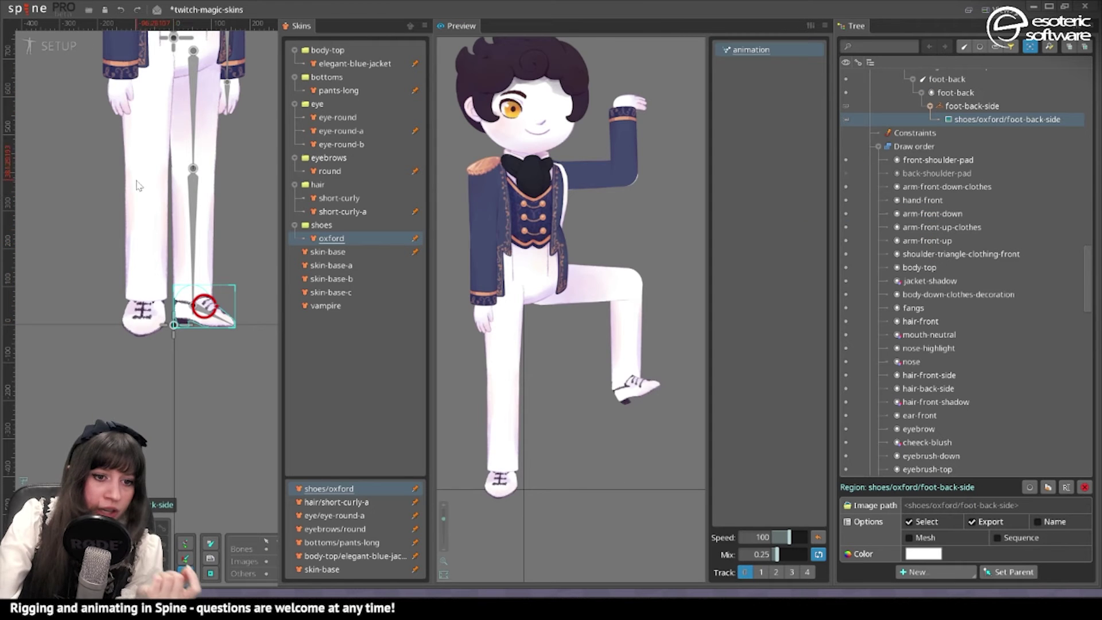
Step: Create a neck bone about 95 units long as a child of body-top, using the neck image for its slot and name
left_click_drag(237, 123, 247, 253)
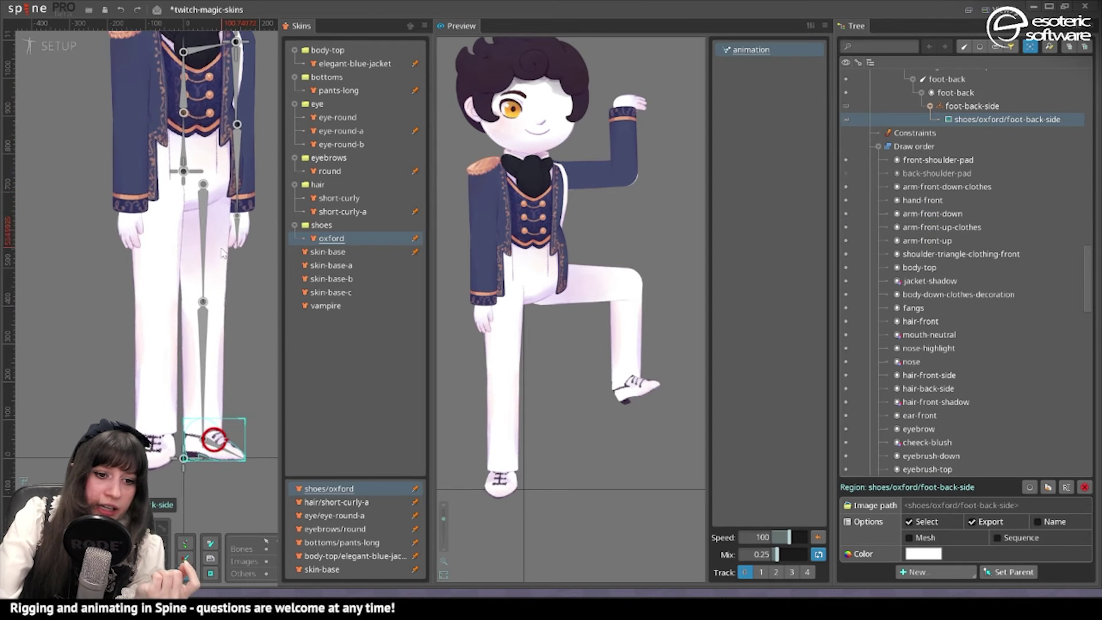
left_click_drag(216, 46, 224, 187)
scroll(208, 248, "up", 3)
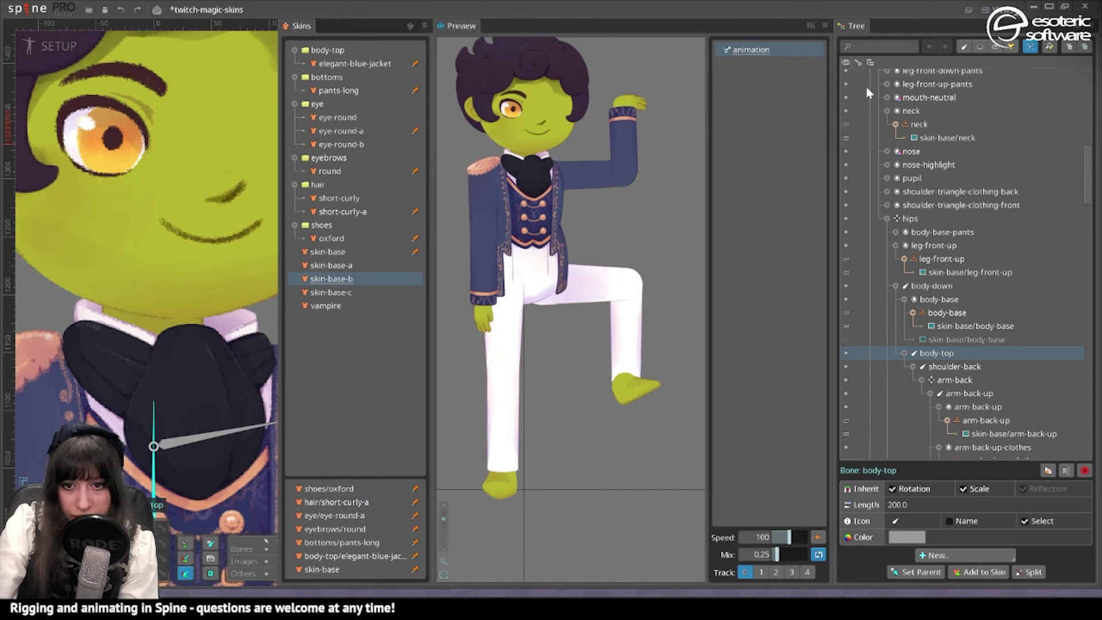
left_click(825, 26)
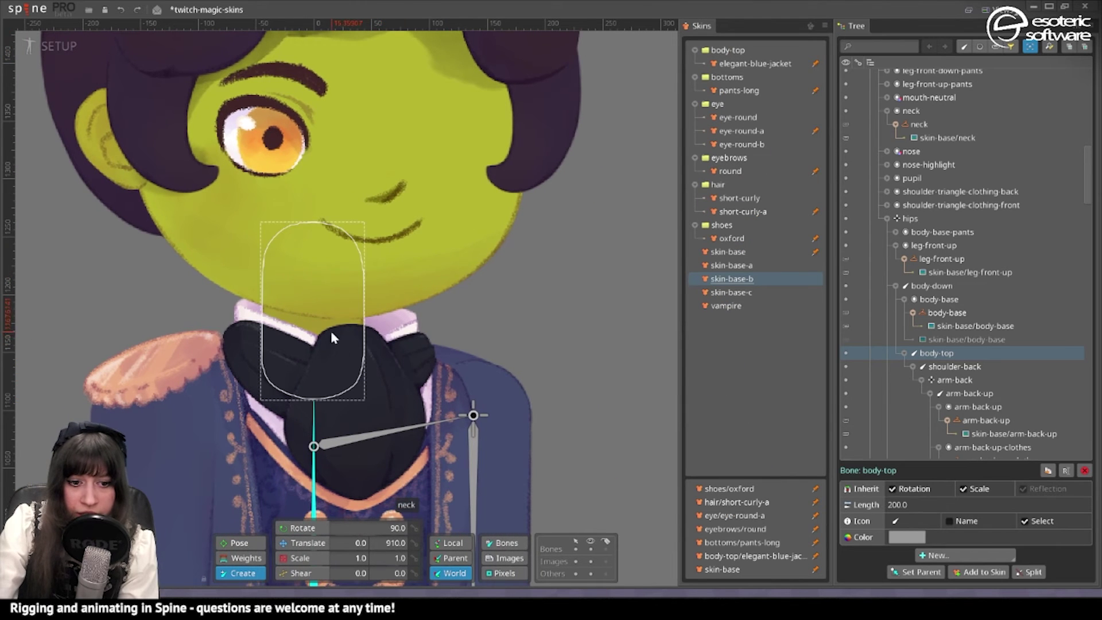
left_click(330, 330, "ctrl")
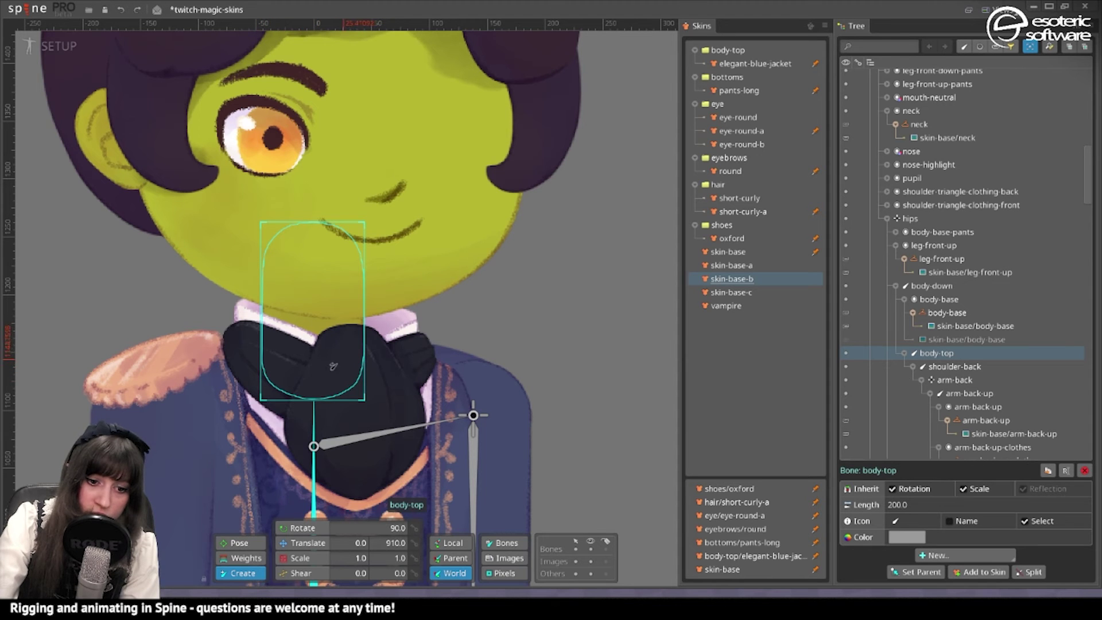
left_click_drag(311, 361, 305, 258)
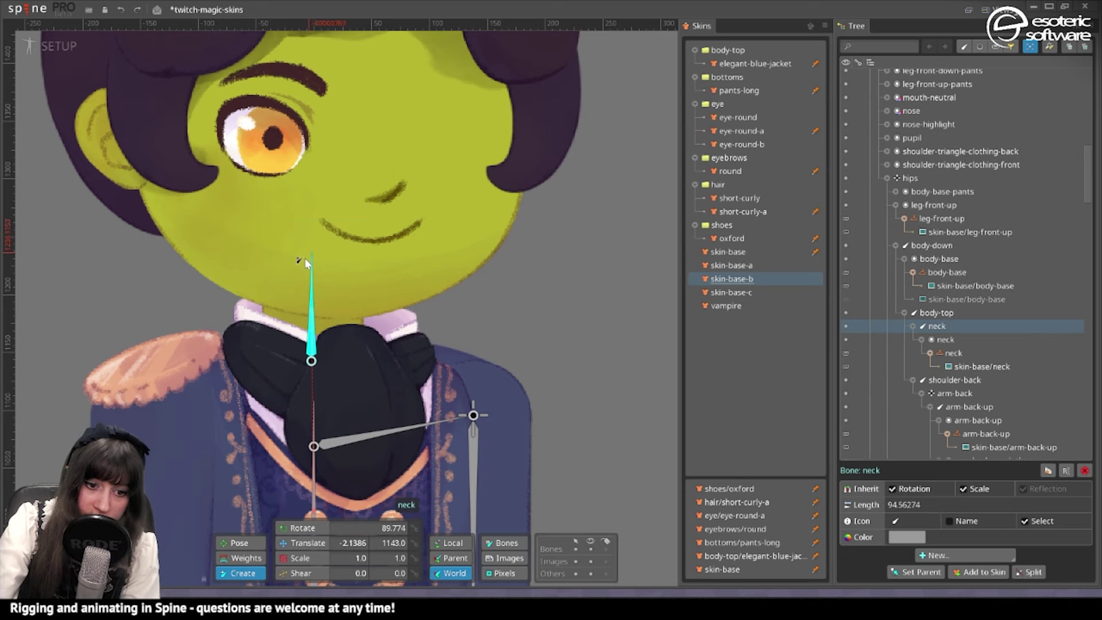
Step: Enable bone and image compensation, and set the neck bone's world rotation to 90
left_click(493, 557)
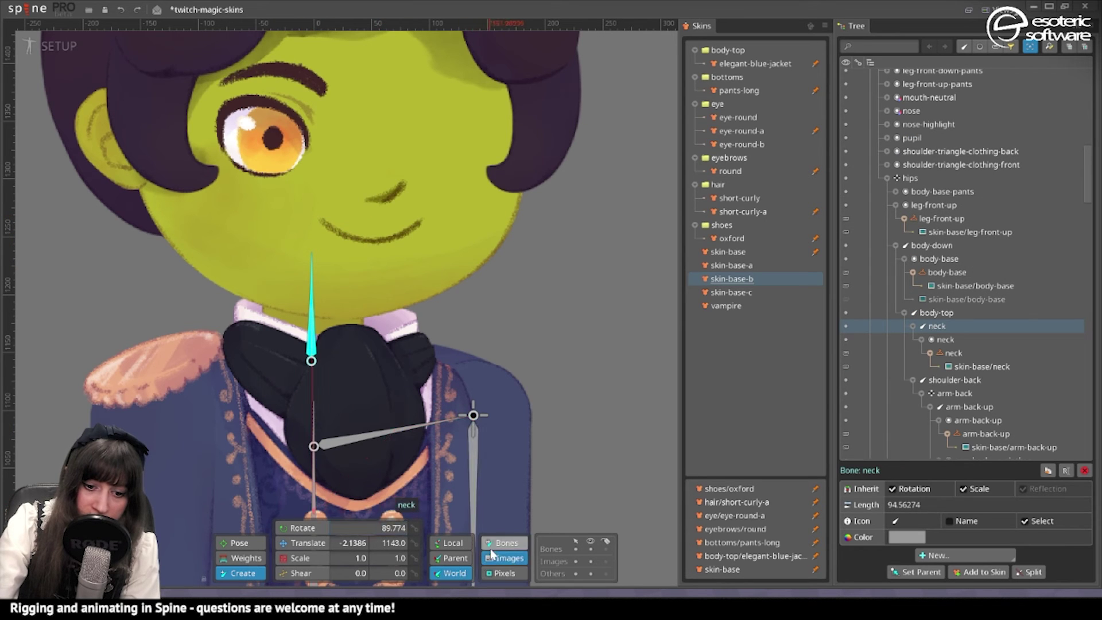
left_click(497, 545)
left_click(369, 527)
type("90")
key("Return")
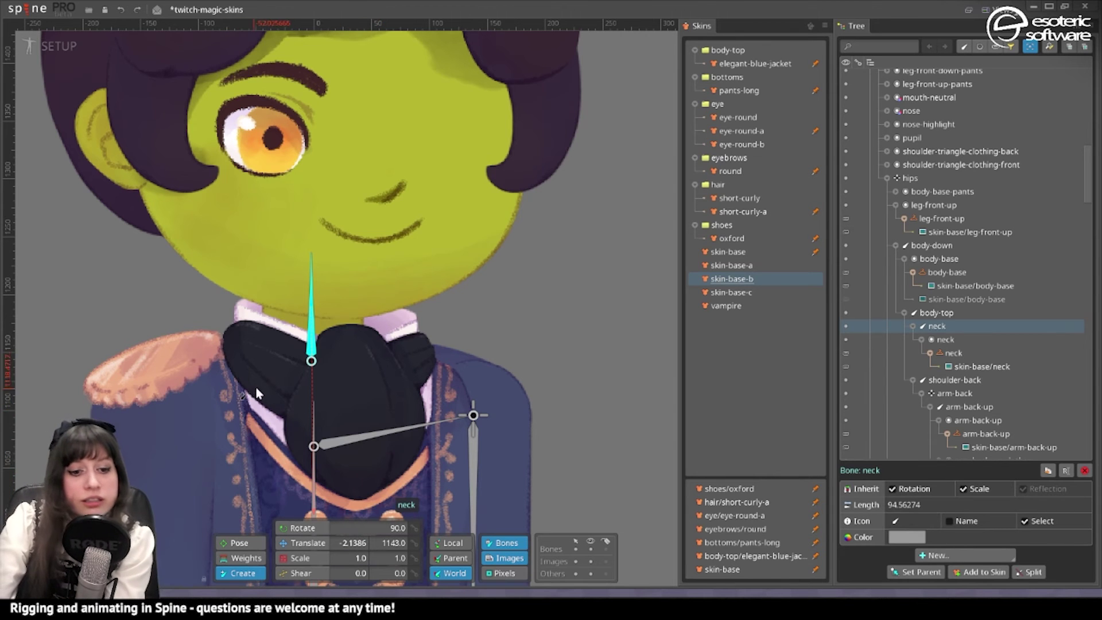
Step: Create a face-base bone about 312 units long from the selected head images as a child of neck, and set its world rotation to 90
scroll(343, 330, "up", 4)
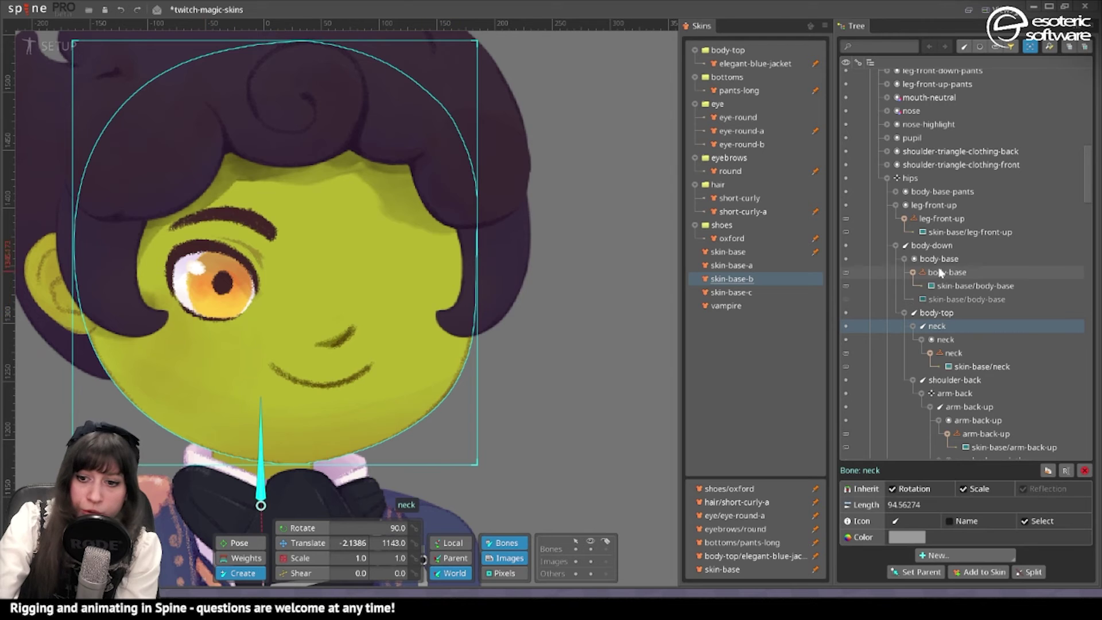
scroll(167, 175, "down", 4)
left_click_drag(123, 123, 463, 361)
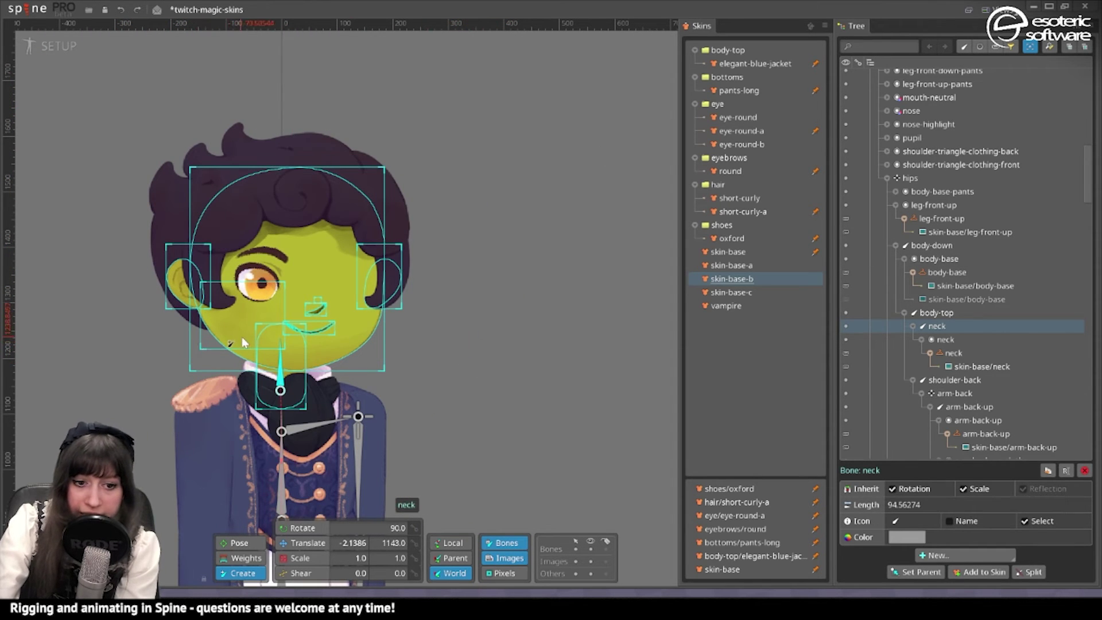
scroll(269, 310, "up", 2)
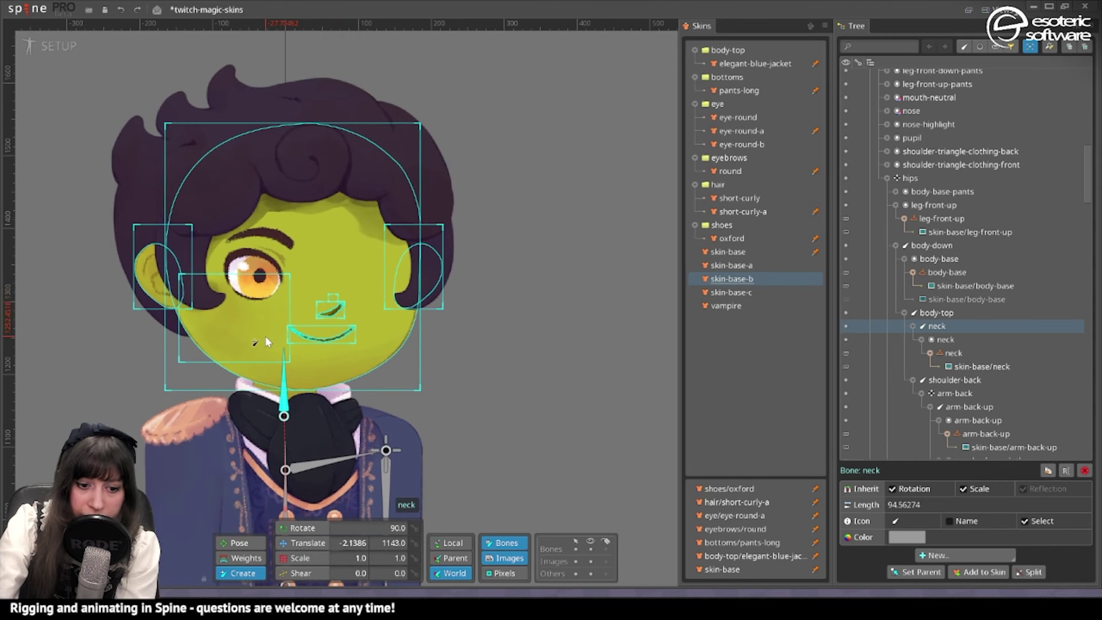
scroll(279, 346, "up", 2)
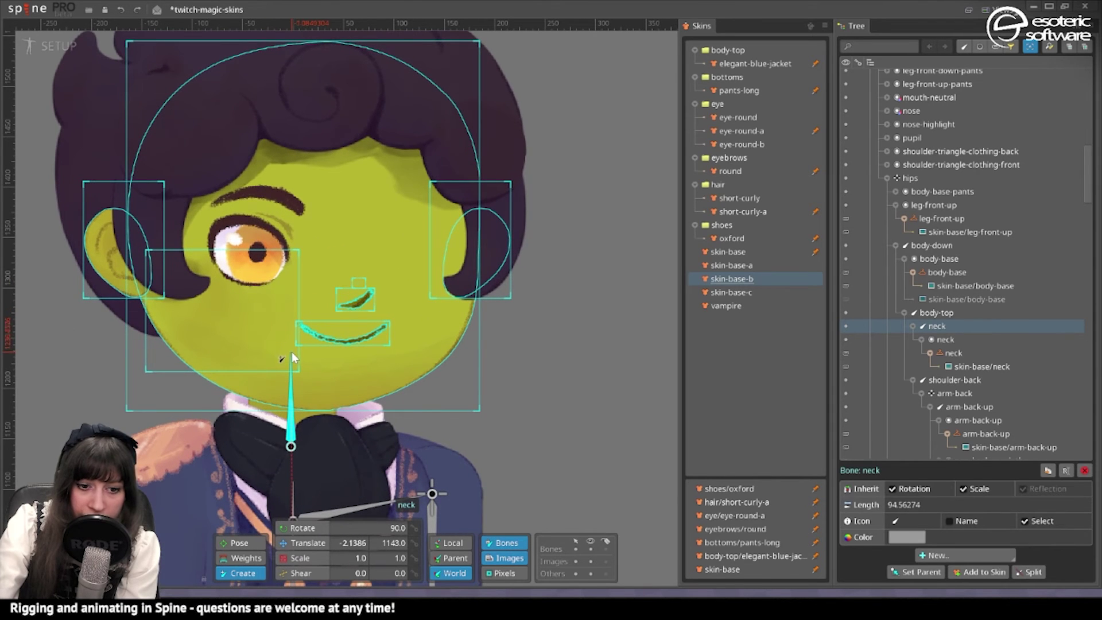
left_click_drag(290, 353, 290, 41)
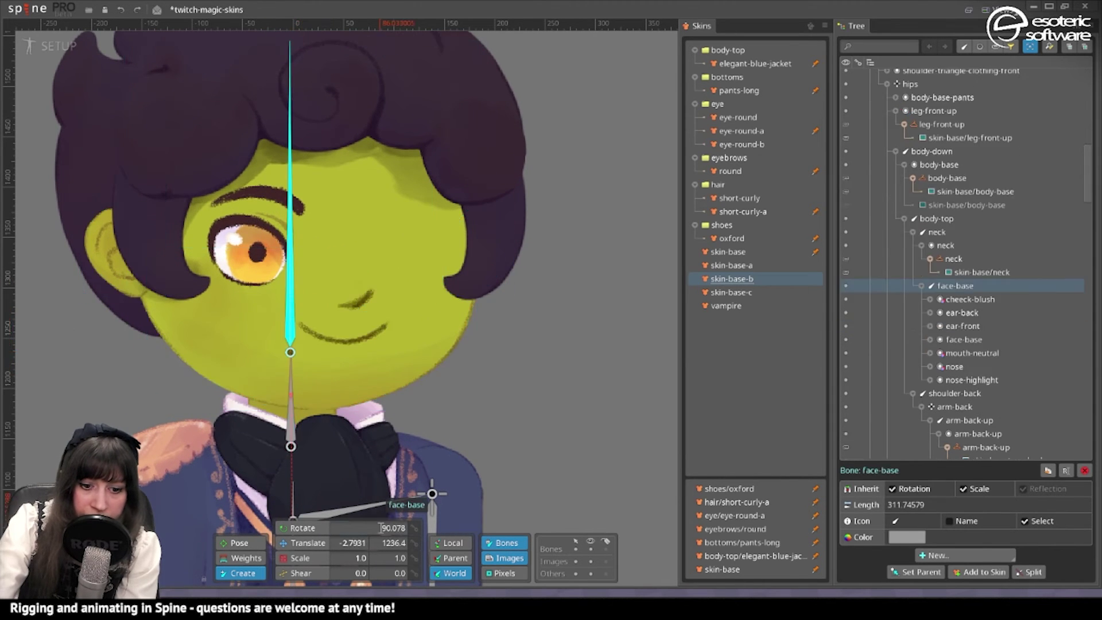
type("90")
key("Return")
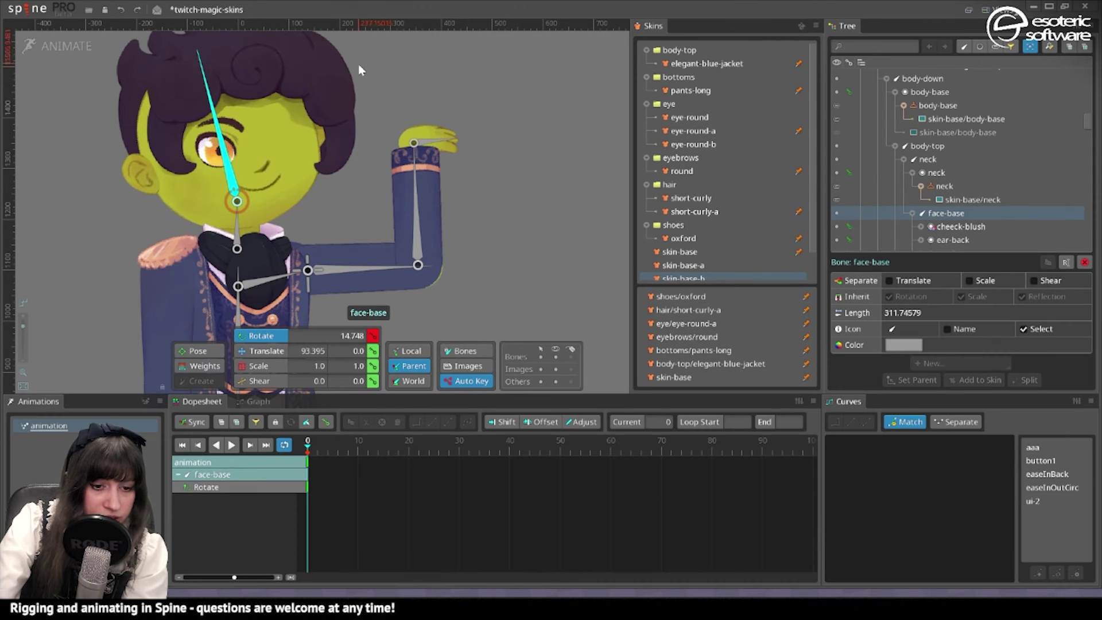
Step: Undo the test rotation of the face-base bone in Animate mode
key("ctrl+z")
key("ctrl+z")
key("ctrl+z")
key("ctrl+z")
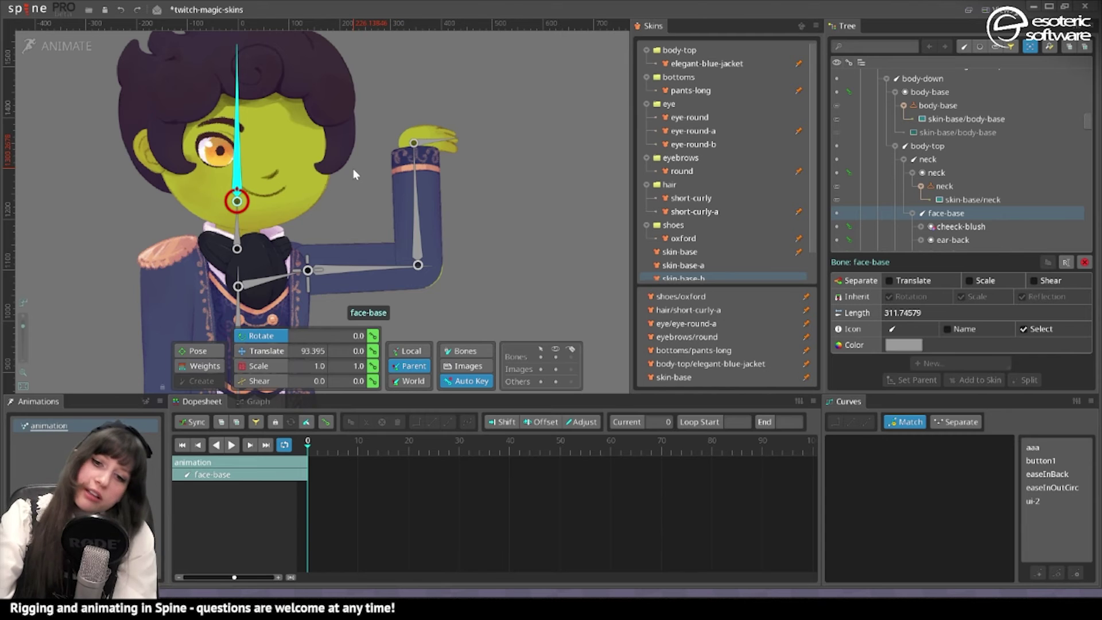
left_click_drag(353, 169, 408, 61)
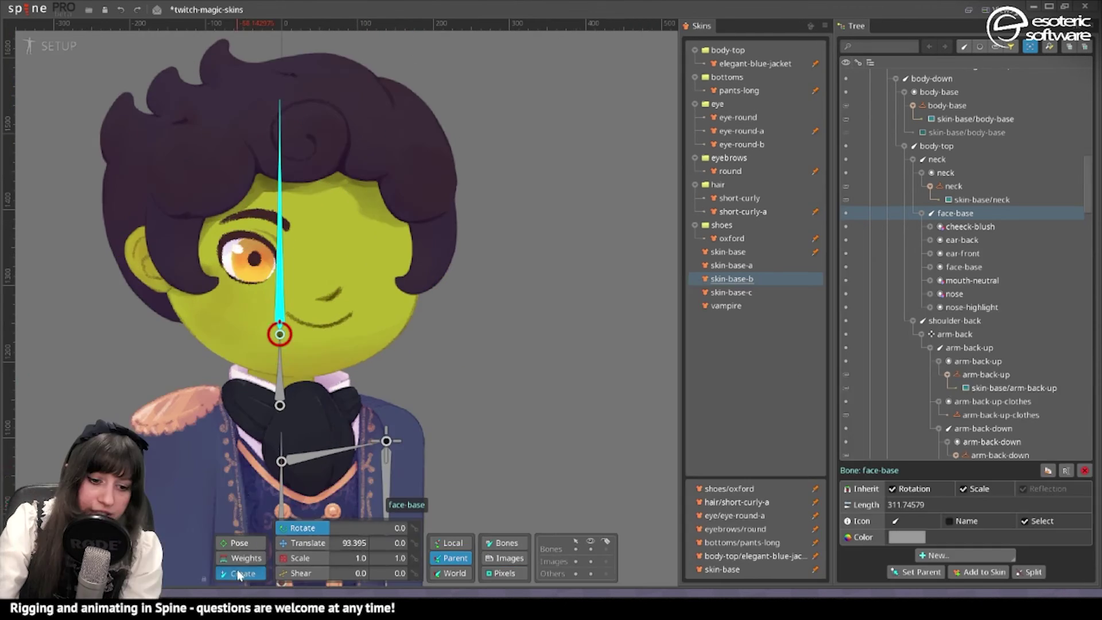
Step: Add a new bone named face-base-rotator under the face-base bone to hold the face-base slot
left_click(239, 574)
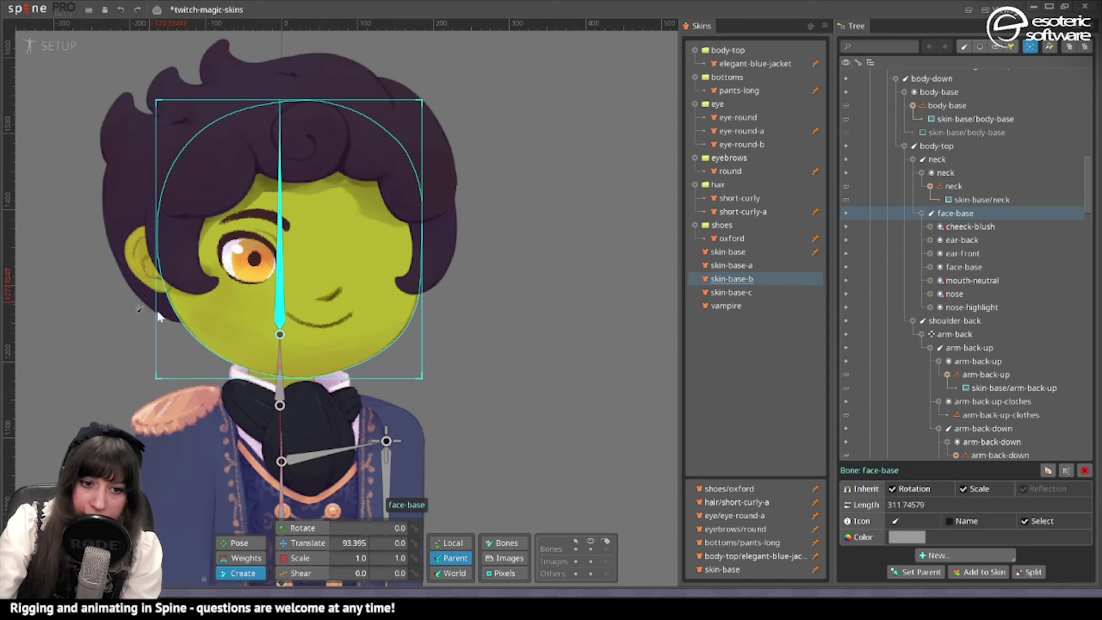
key("v")
left_click(320, 277)
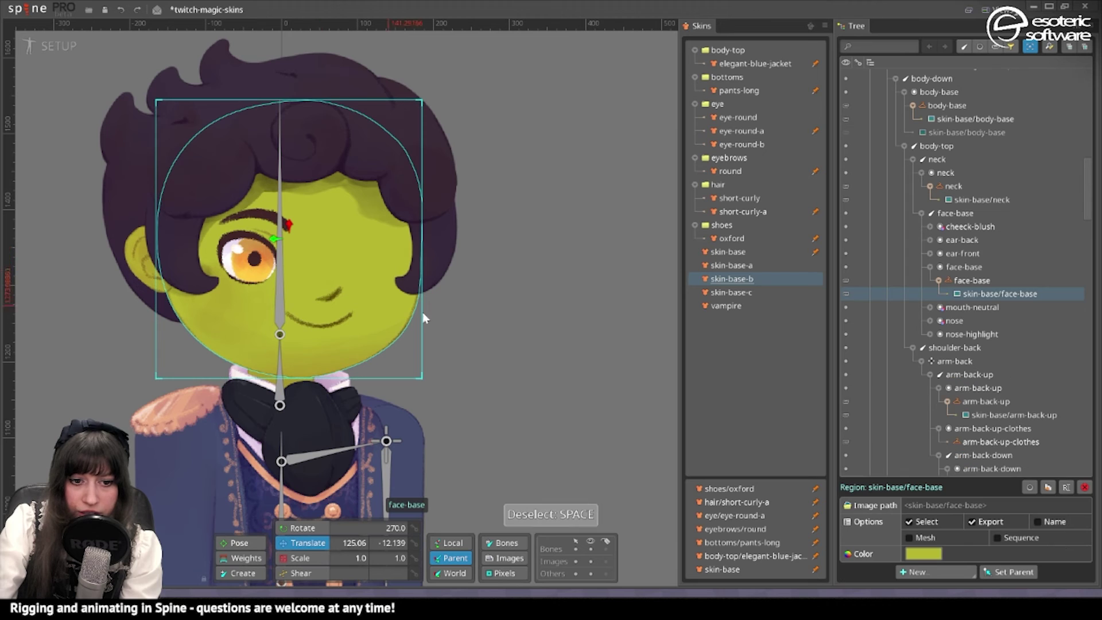
left_click(968, 267)
left_click(921, 571)
left_click(944, 486)
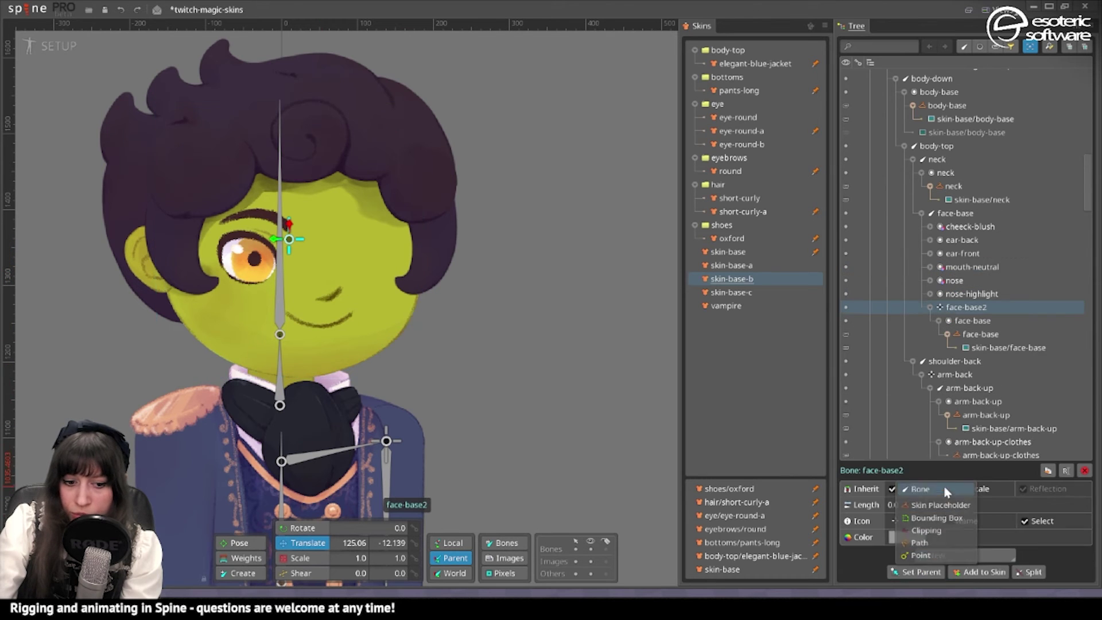
Step: Move the slots from cheeck-blush through nose-highlight under the face-base-rotator bone
left_click(997, 294)
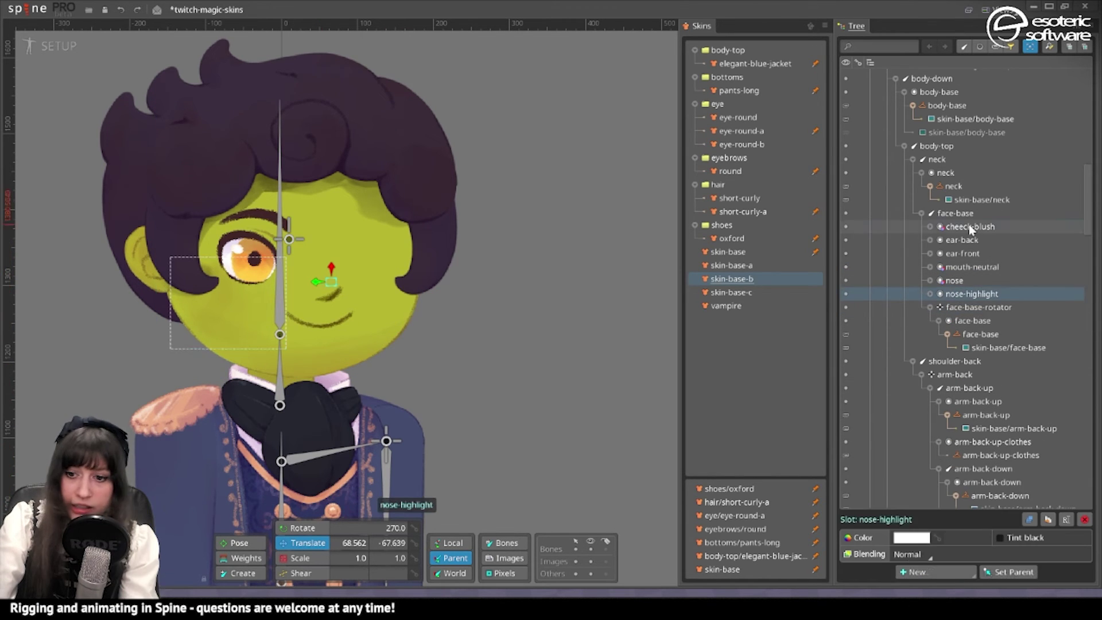
left_click(1018, 226, "shift")
left_click_drag(1017, 226, 979, 315)
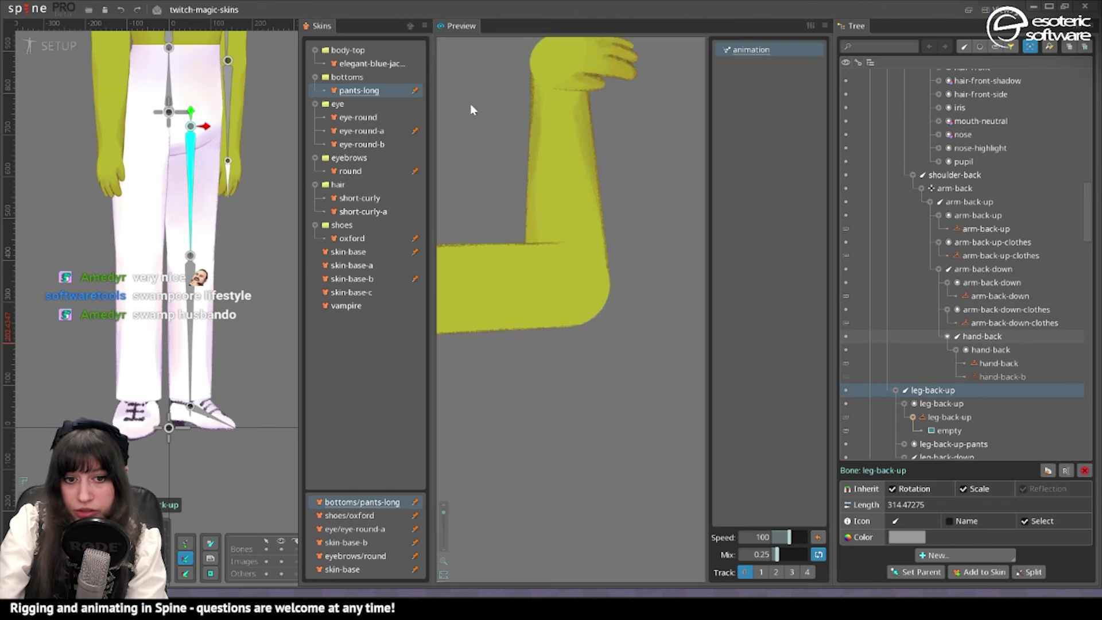
Step: Duplicate the leg-back-up bone hierarchy including its animation keys, and move the copy horizontally onto the front leg
left_click(1047, 471)
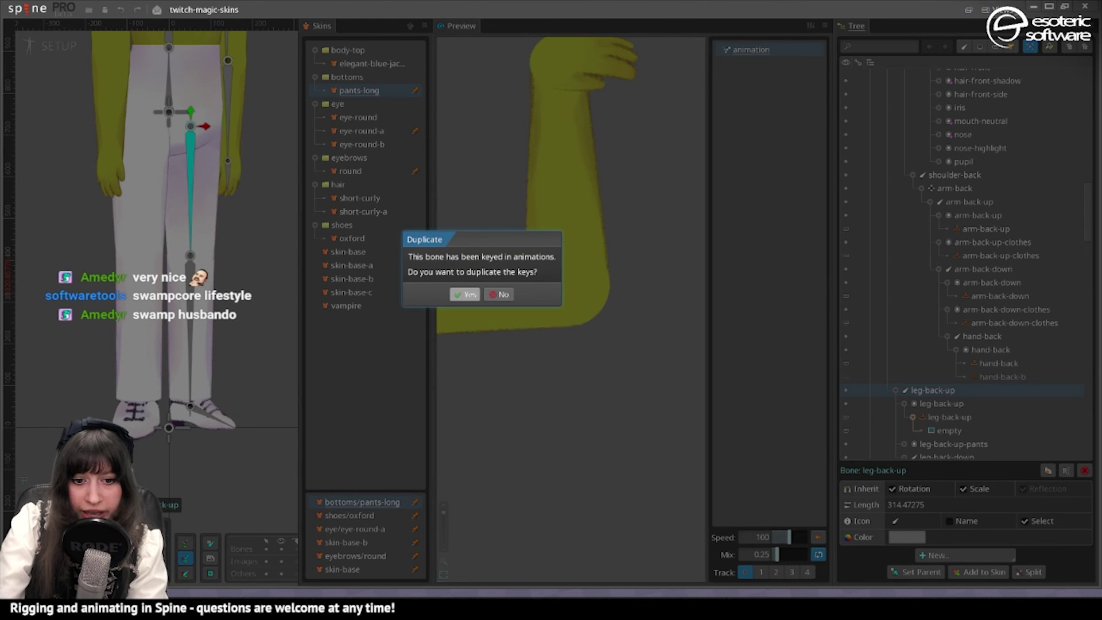
key("Return")
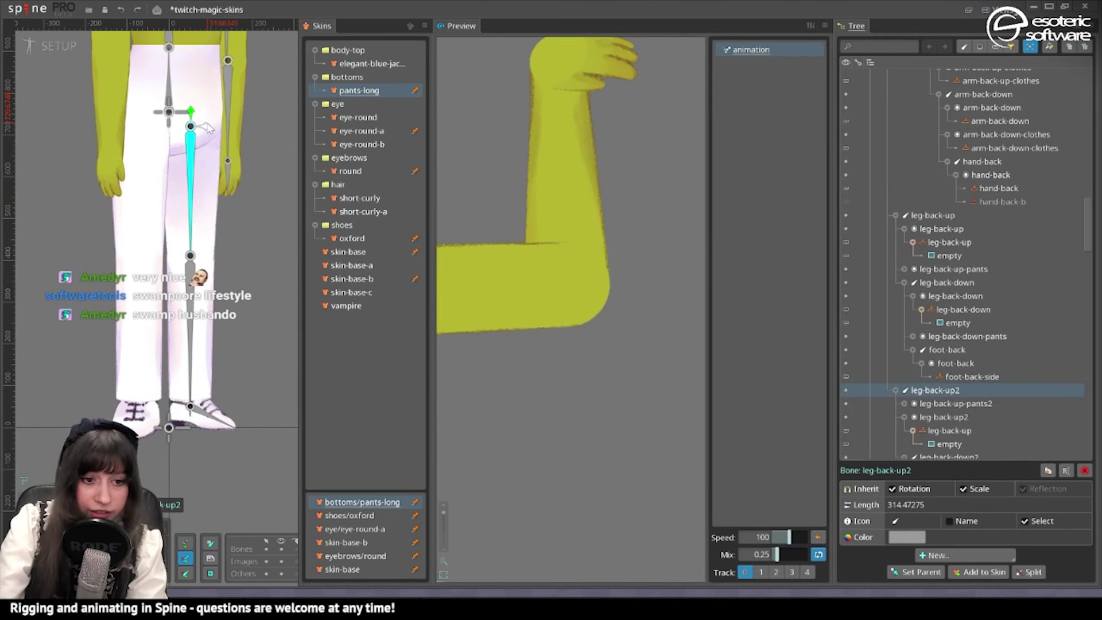
left_click_drag(208, 128, 160, 148)
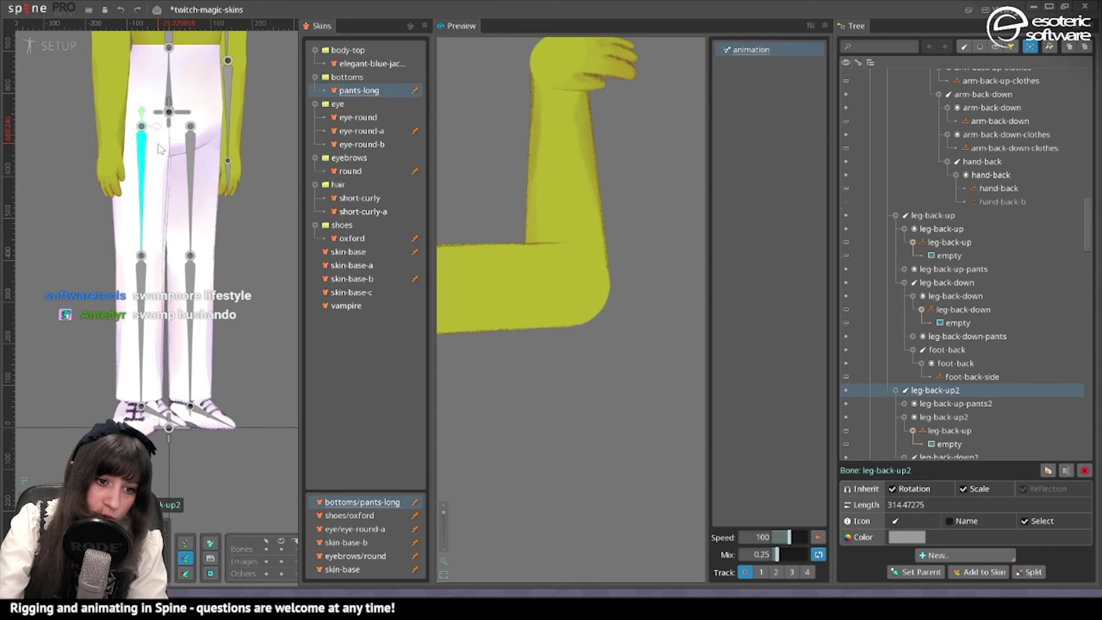
scroll(163, 254, "up", 3)
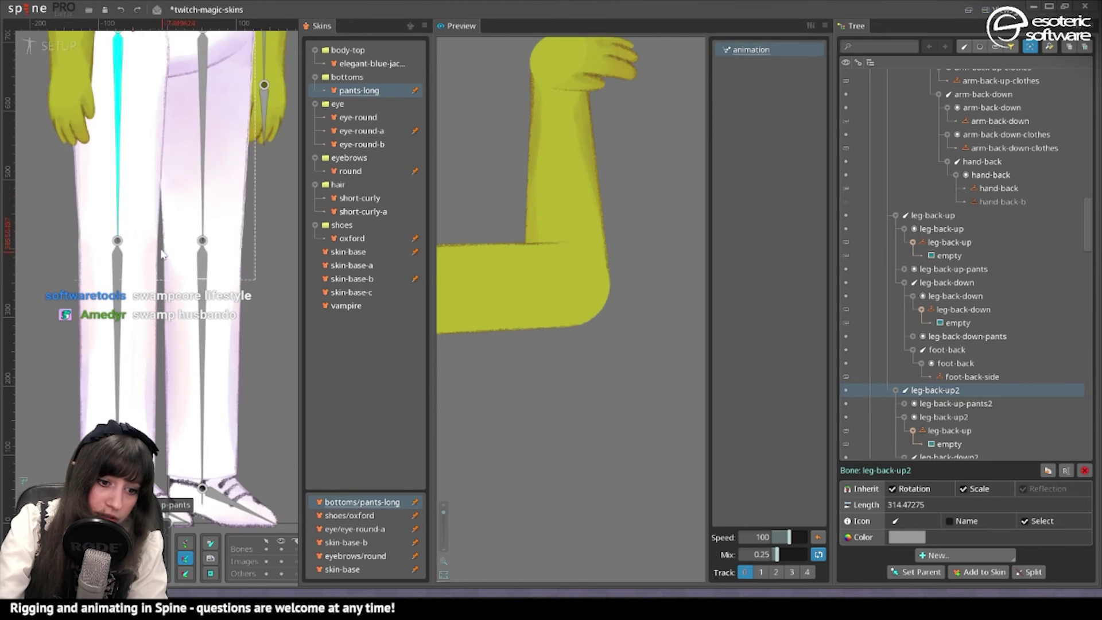
scroll(163, 254, "down", 3)
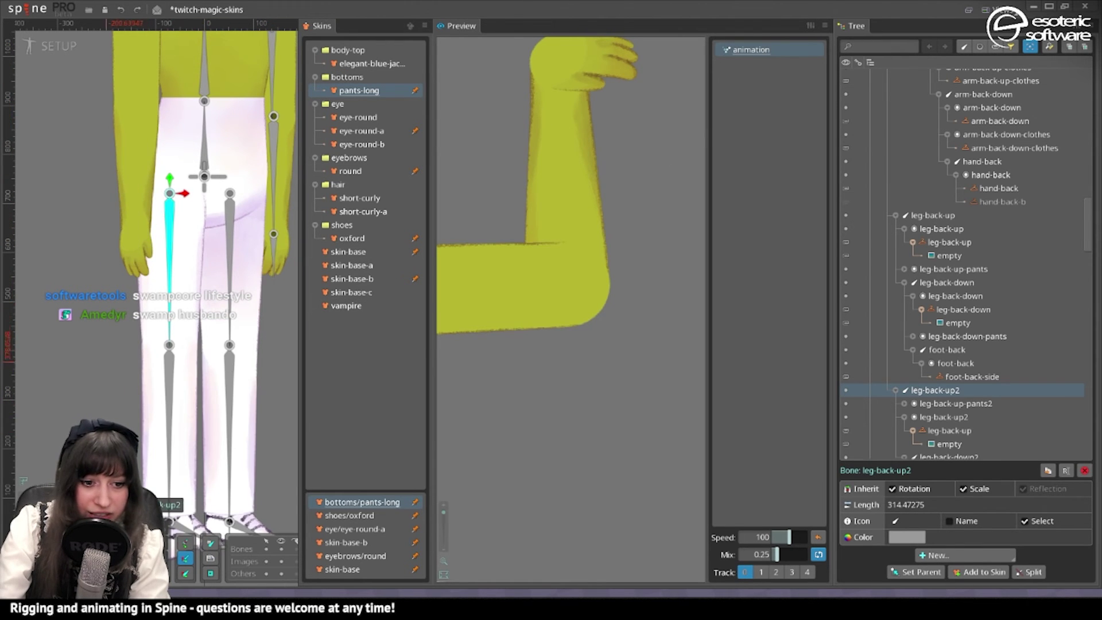
Step: Delete the duplicated slots leg-back-up-pants2, leg-back-up2, leg-back-down-pants2, leg-back-down2 and foot-back2, keeping only the bones
scroll(965, 315, "down", 1)
left_click(961, 363)
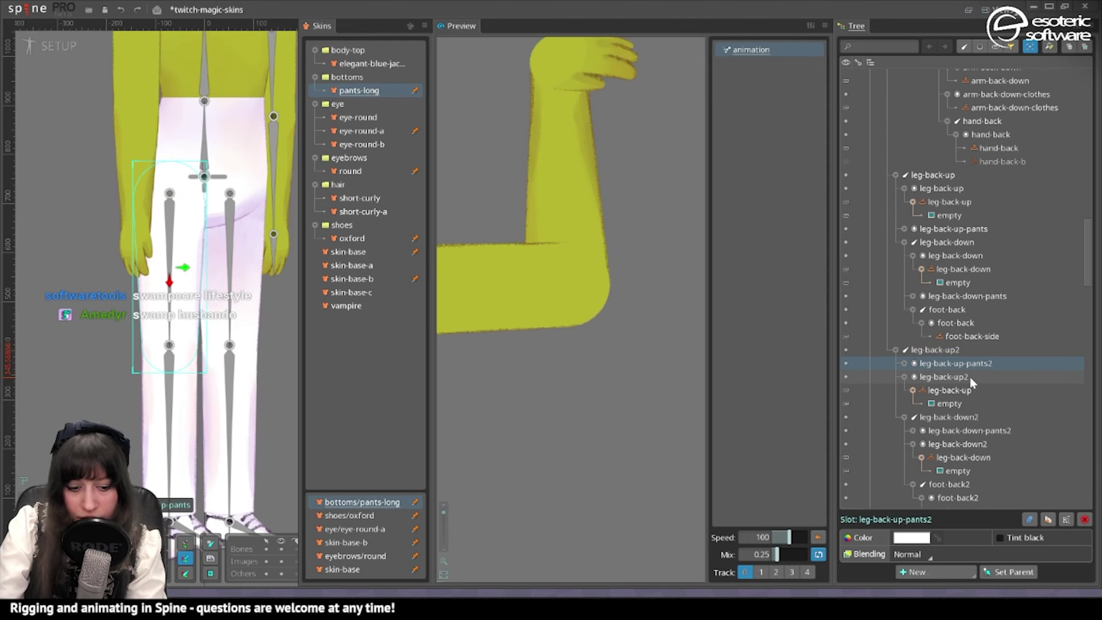
left_click(969, 376, "ctrl")
left_click(970, 431, "ctrl")
left_click(958, 444, "ctrl")
key("Delete")
key("Return")
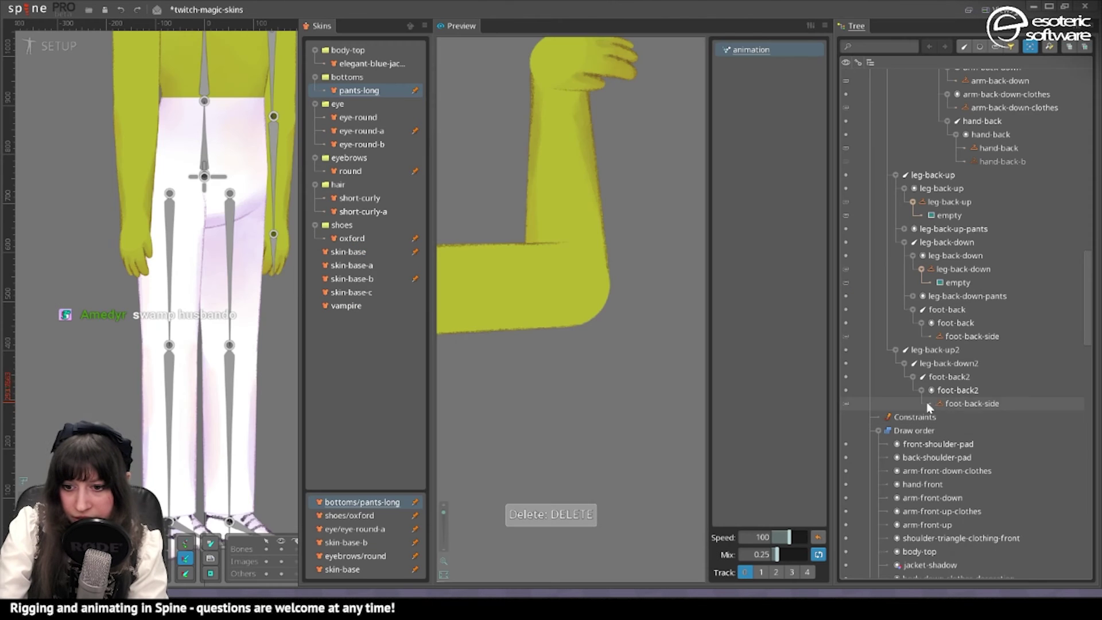
left_click(955, 390)
key("Delete")
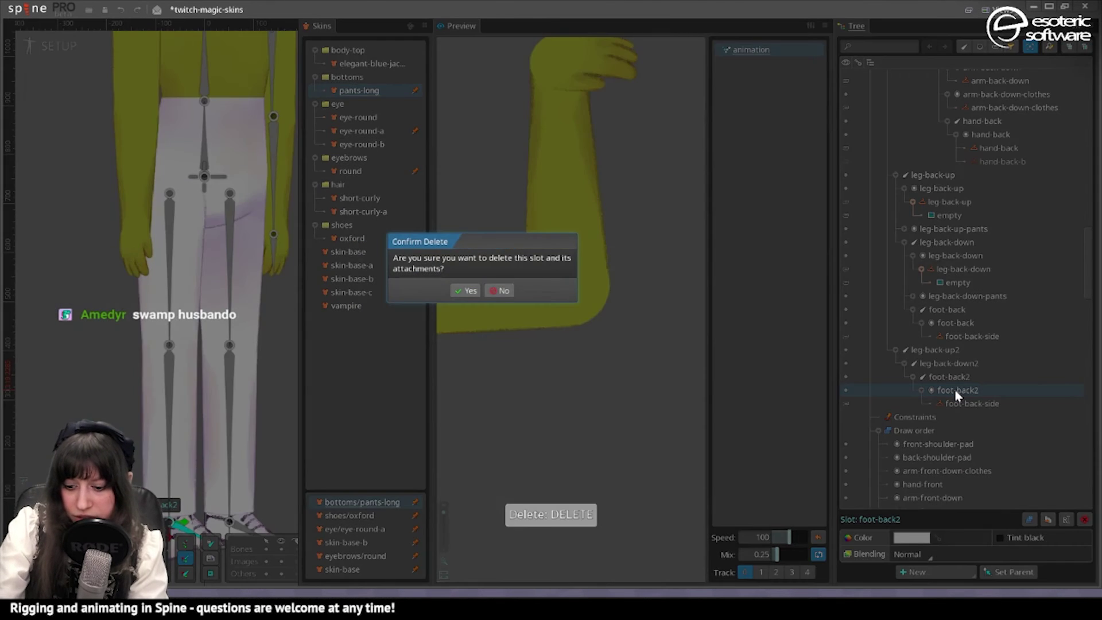
key("Return")
Step: Rename the bones leg-back-up2, leg-back-down2 and foot-back2 by replacing "back" with "front" within the tree selection
left_click_drag(950, 350, 951, 378)
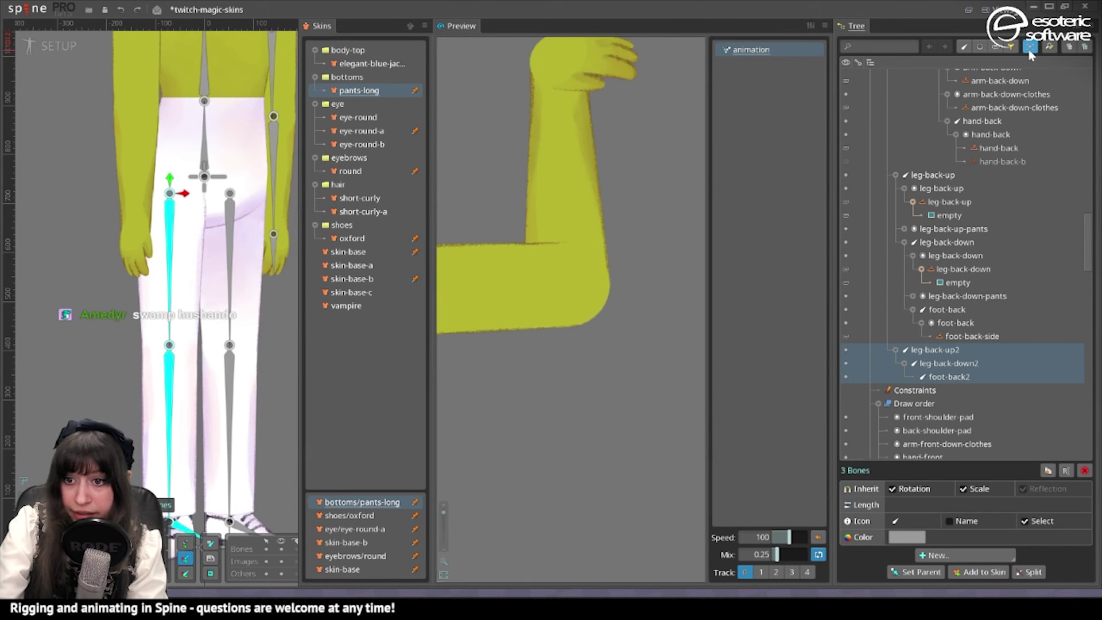
left_click(1049, 47)
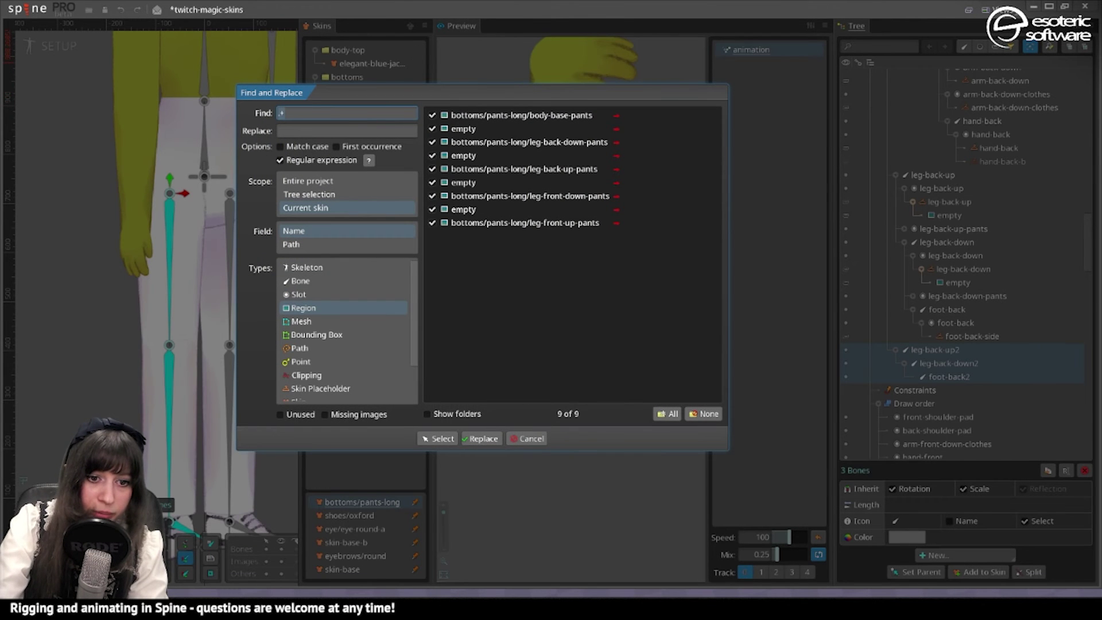
type(".*back")
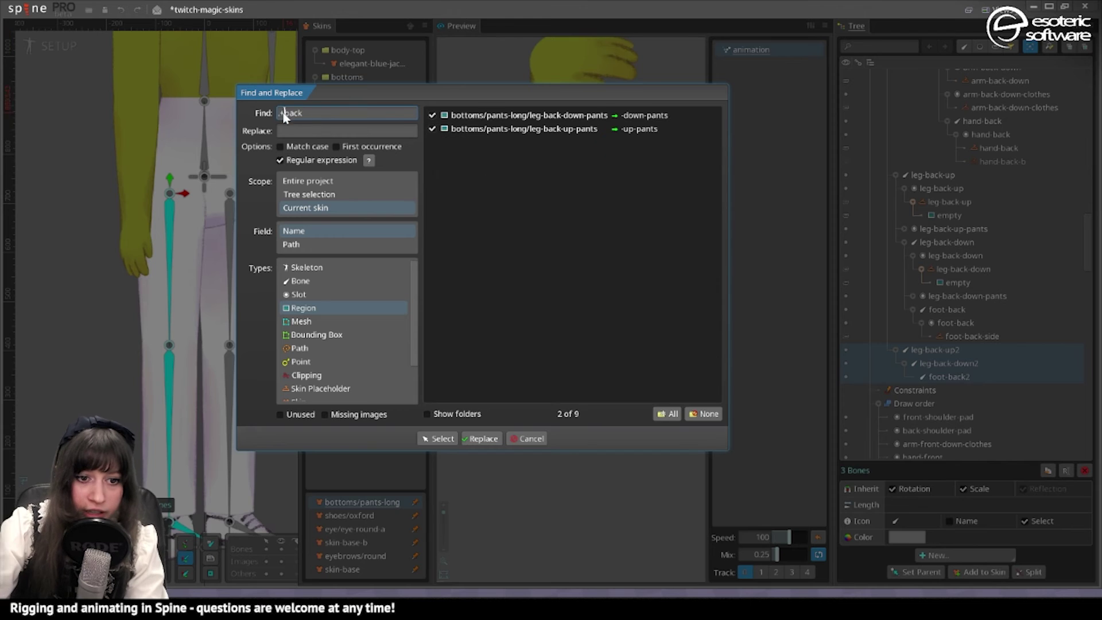
key("Delete")
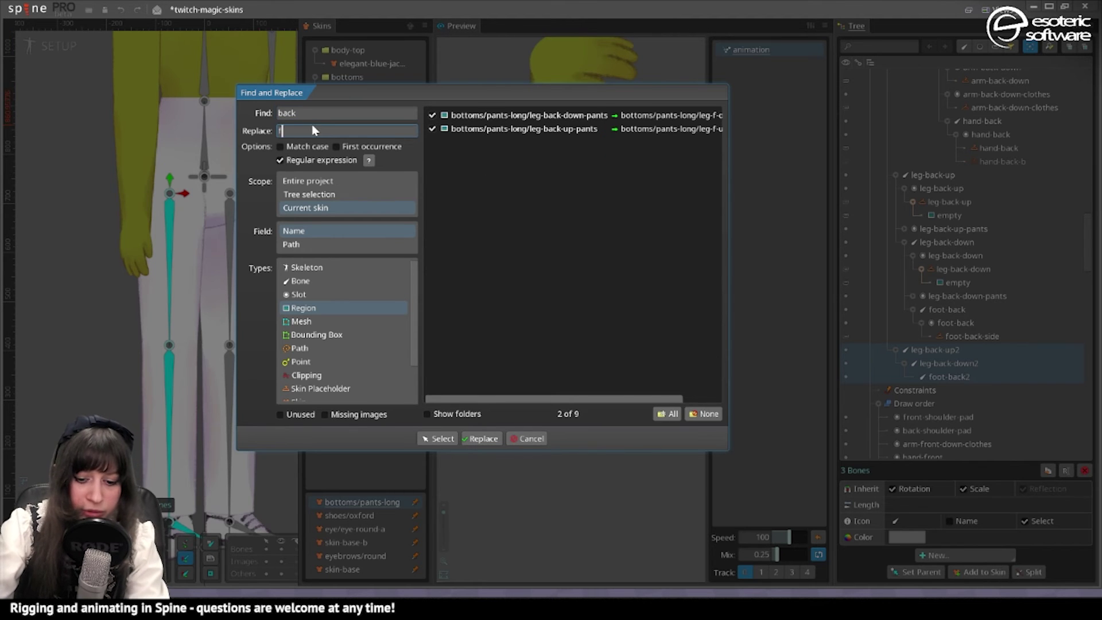
left_click(311, 125)
type("front")
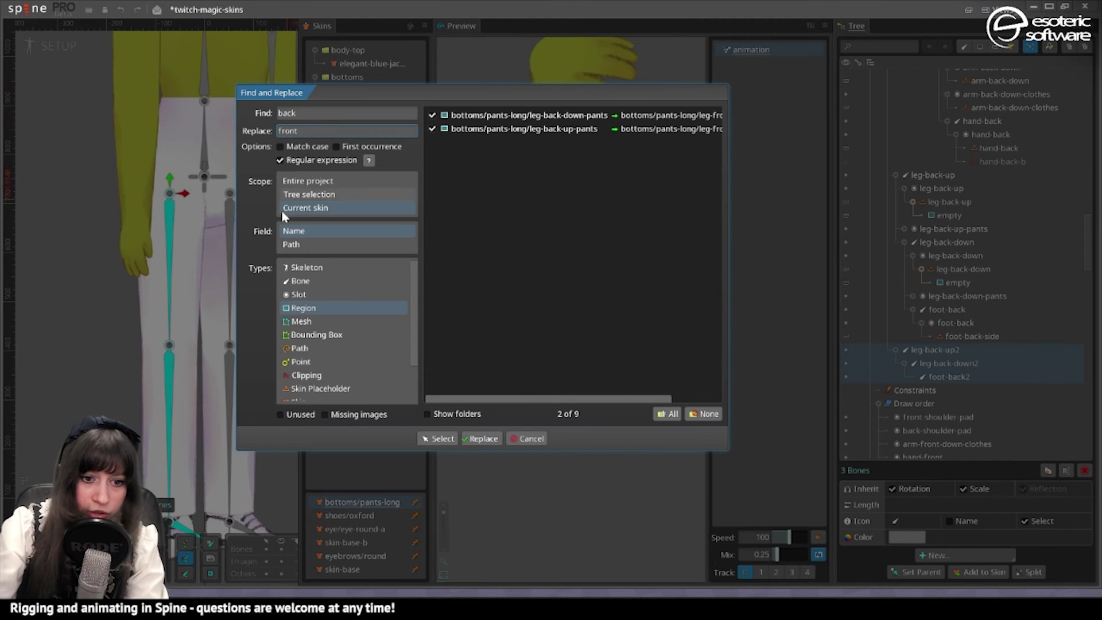
left_click(296, 282)
left_click(310, 198)
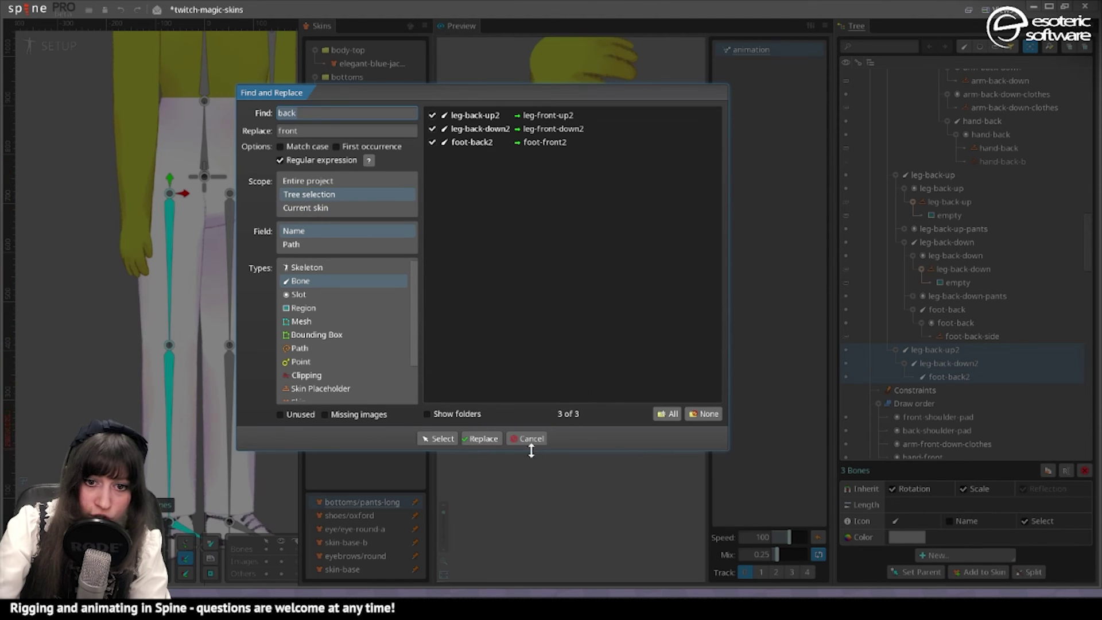
left_click(481, 439)
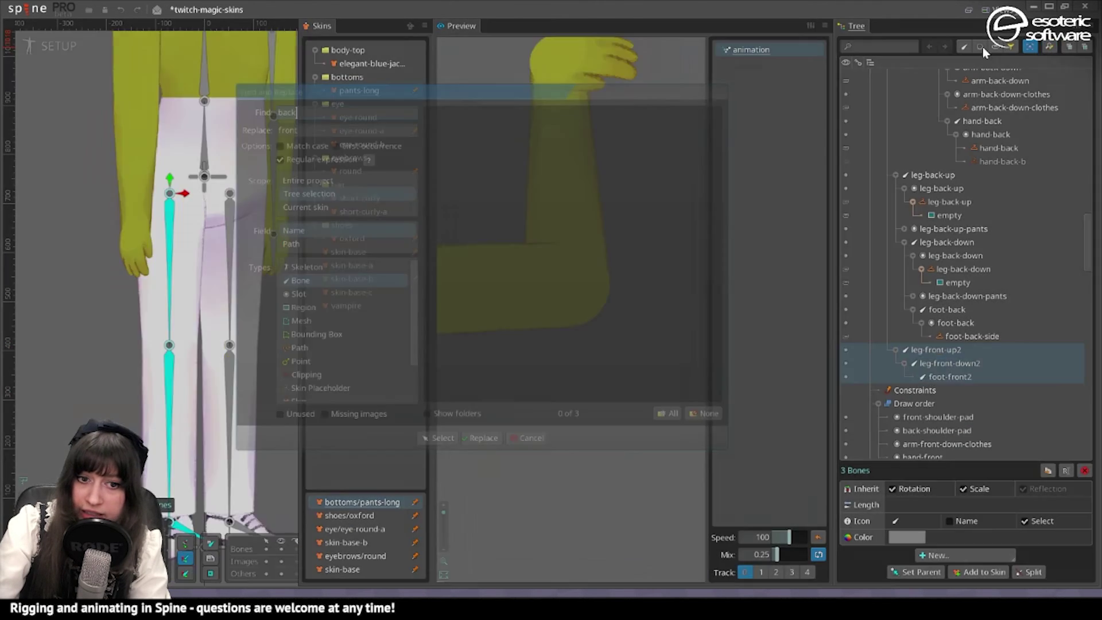
Step: Remove the "2" suffix from the three front leg bone names with Find and Replace
type("2")
key("Tab")
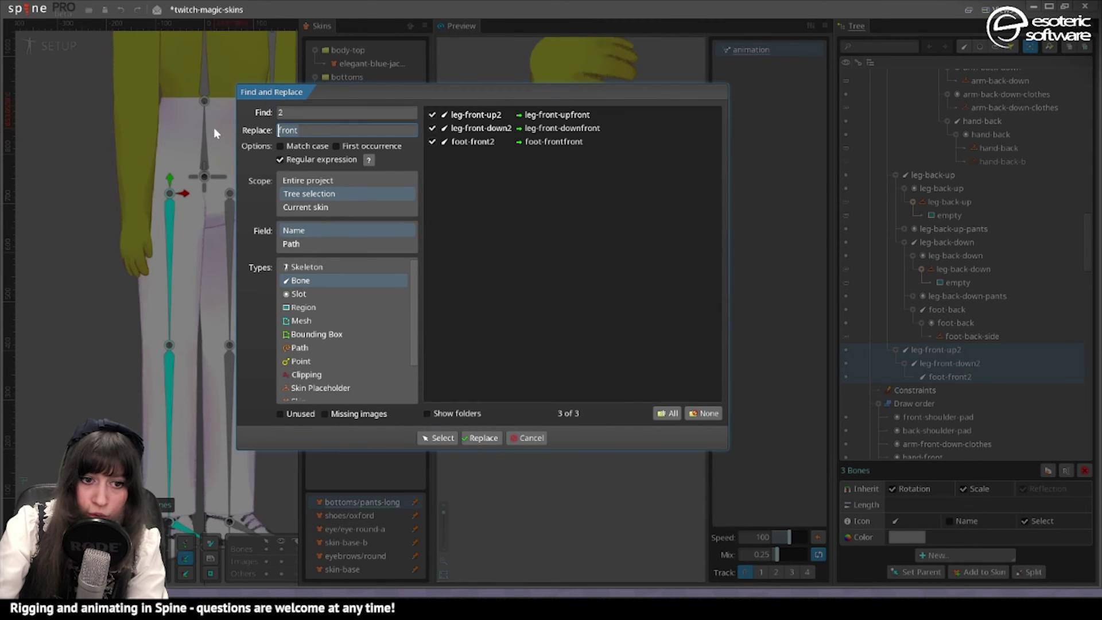
key("BackSpace")
left_click(482, 438)
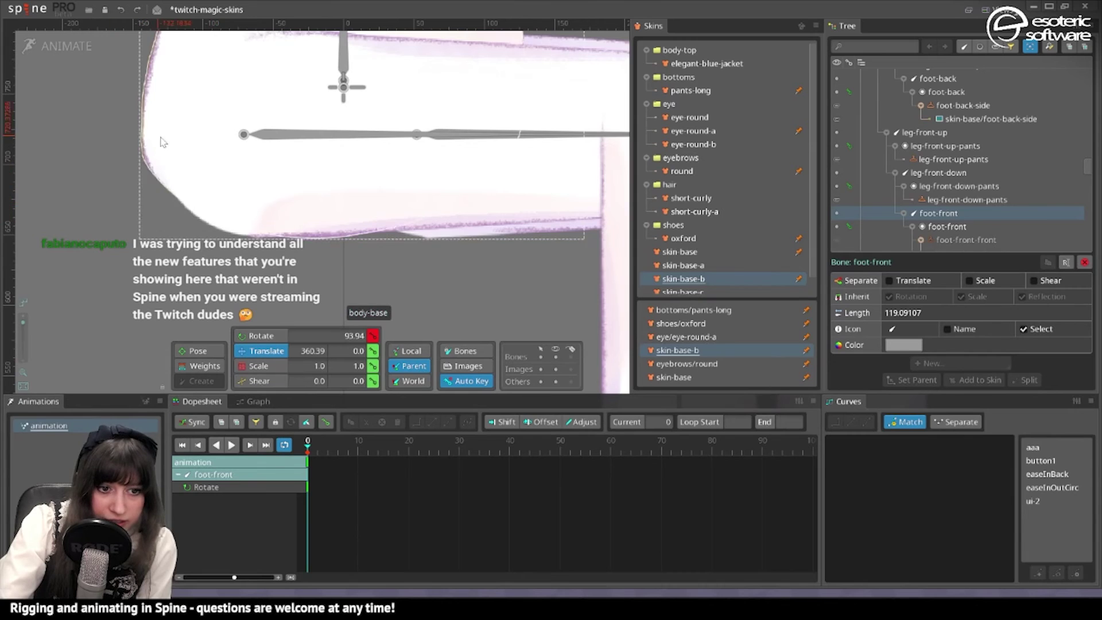
Step: Try shifting the leg-front-up bone horizontally at frame 0 of the animation, and undo the move
left_click_drag(248, 141, 251, 142)
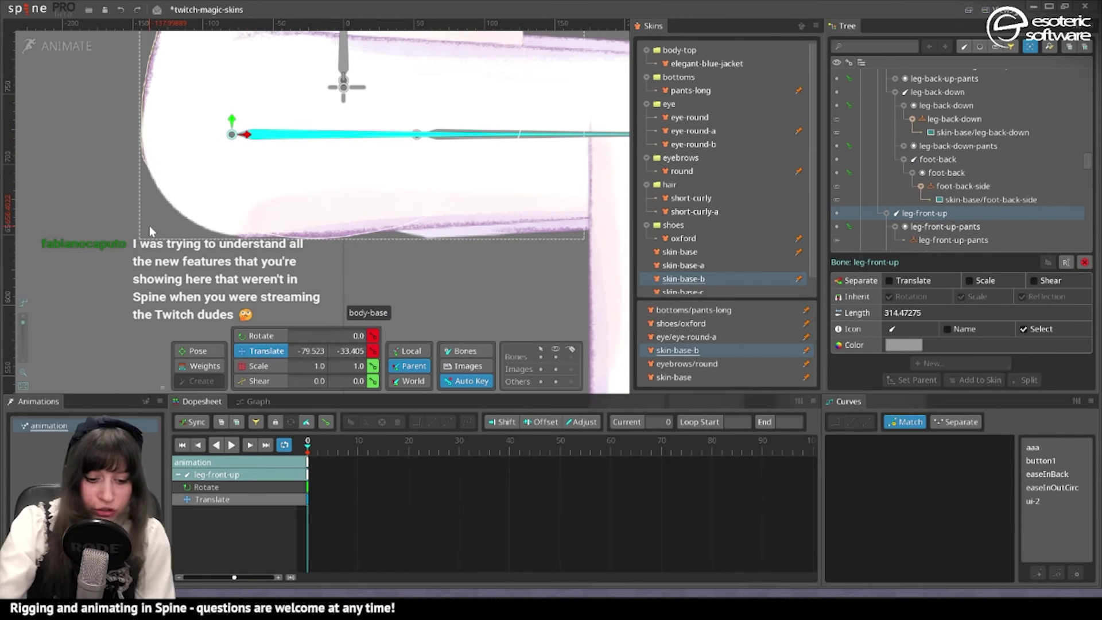
key("ctrl+z")
key("ctrl+z")
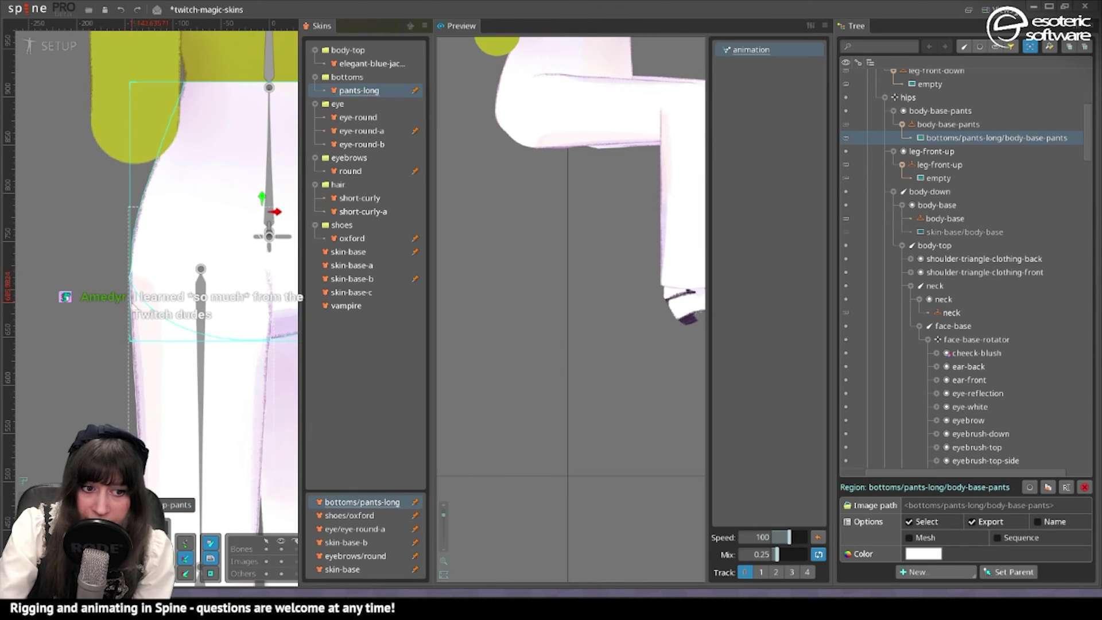
Step: Examine the hip area of the pants in the setup pose and in the previewed seated pose
scroll(133, 305, "up", 2)
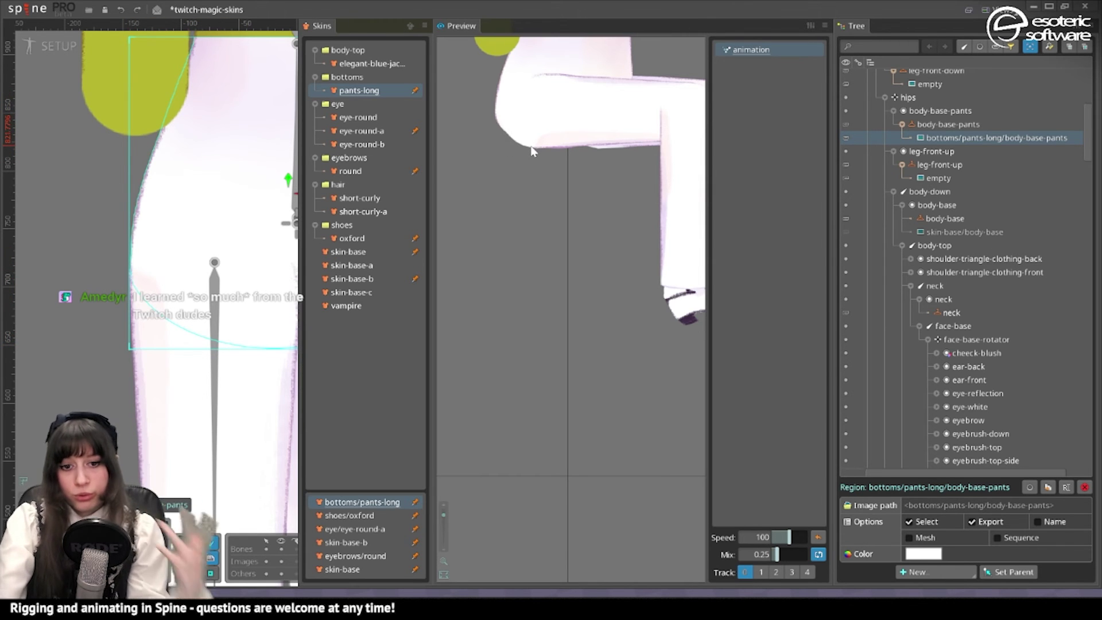
scroll(531, 153, "down", 3)
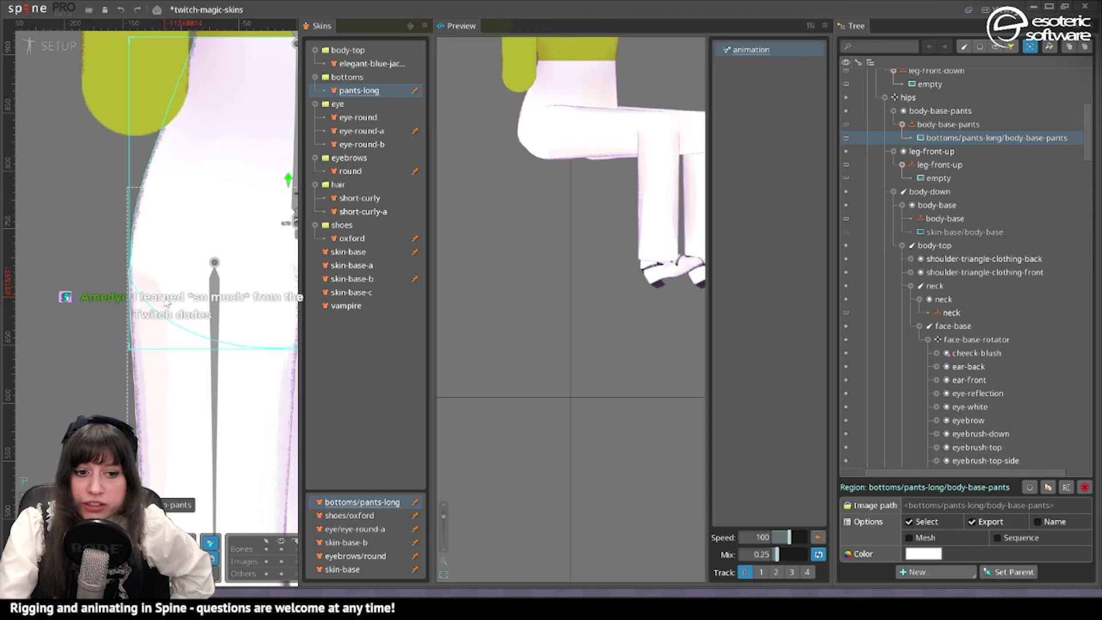
left_click_drag(544, 148, 489, 173)
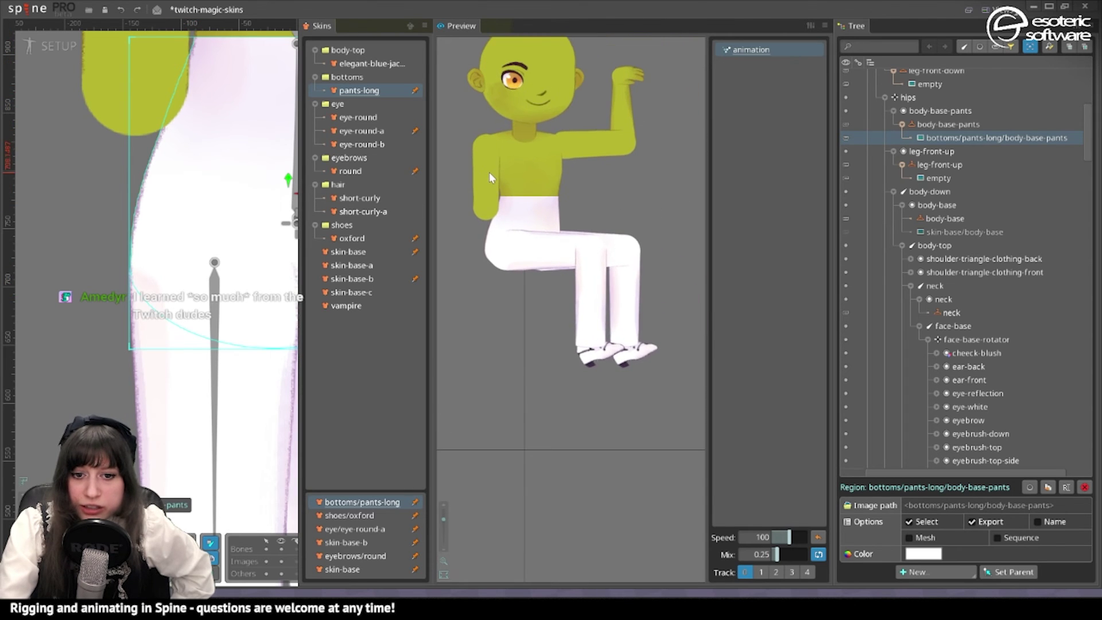
left_click_drag(499, 132, 494, 56)
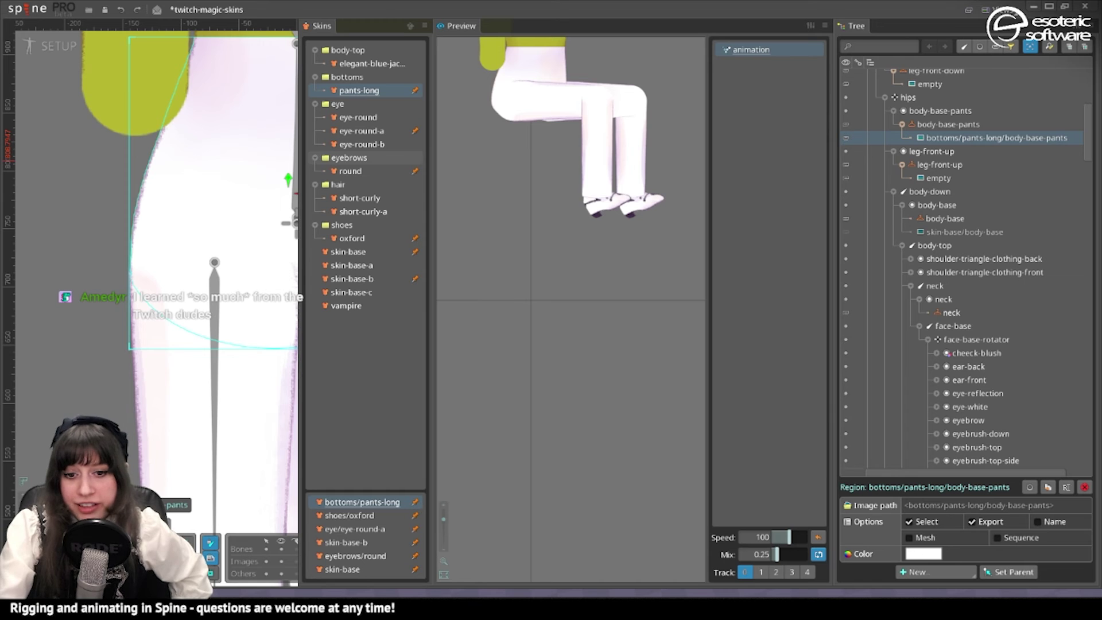
scroll(574, 173, "down", 2)
left_click_drag(476, 251, 476, 203)
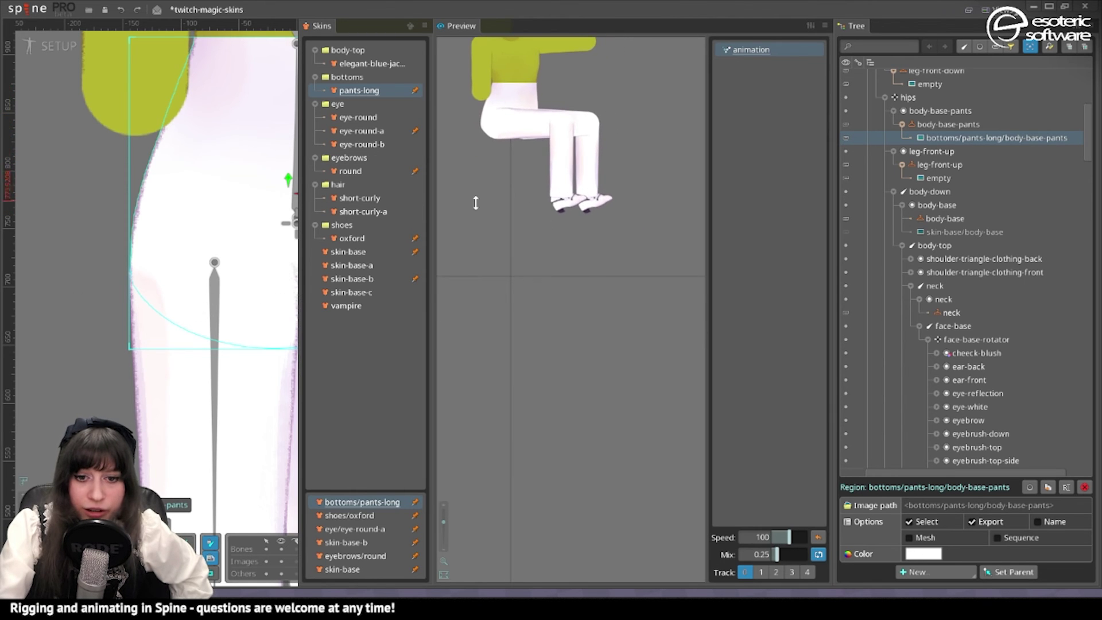
scroll(210, 298, "down", 2)
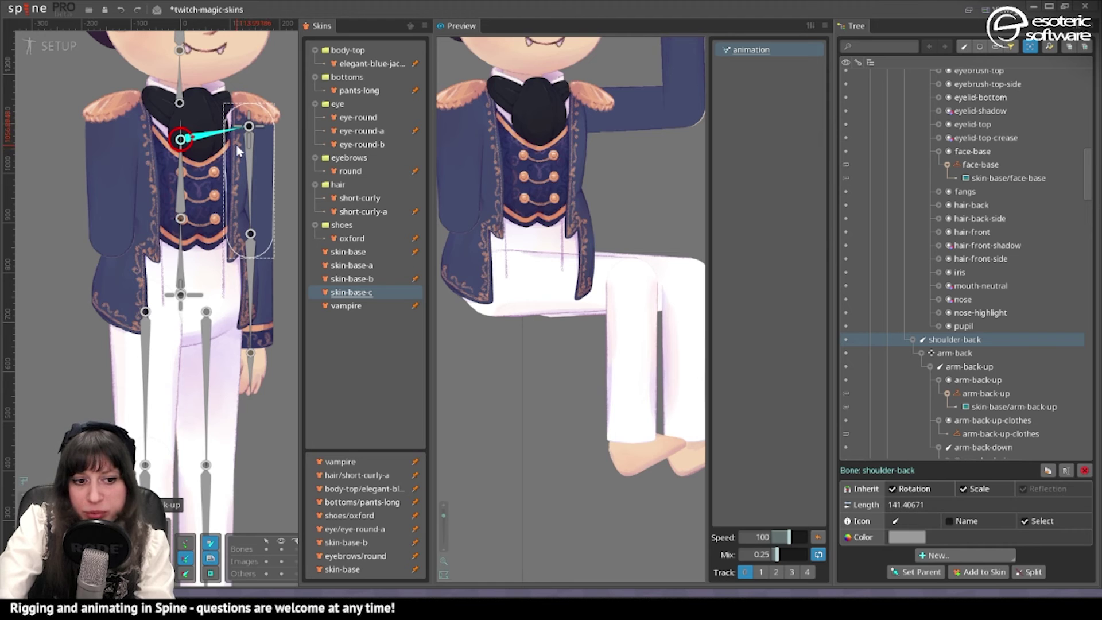
Step: Duplicate the shoulder-back bone together with its arm hierarchy
key("ctrl+d")
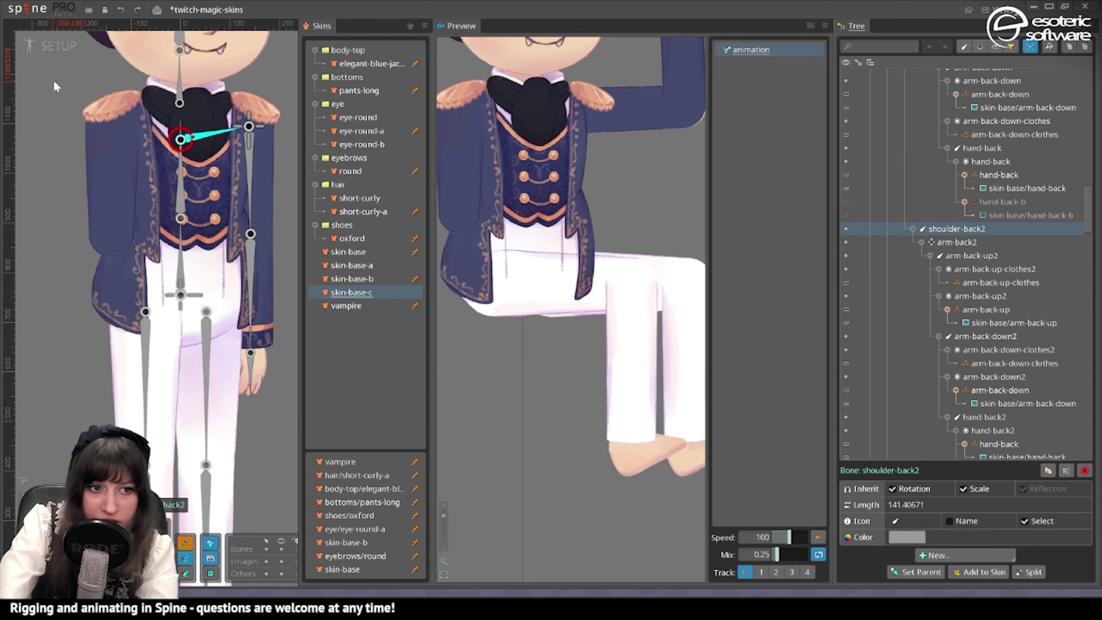
left_click(53, 48)
left_click(54, 49)
Step: Duplicate the whole twitch-magic-skins skeleton and hide the original
scroll(982, 211, "up", 10)
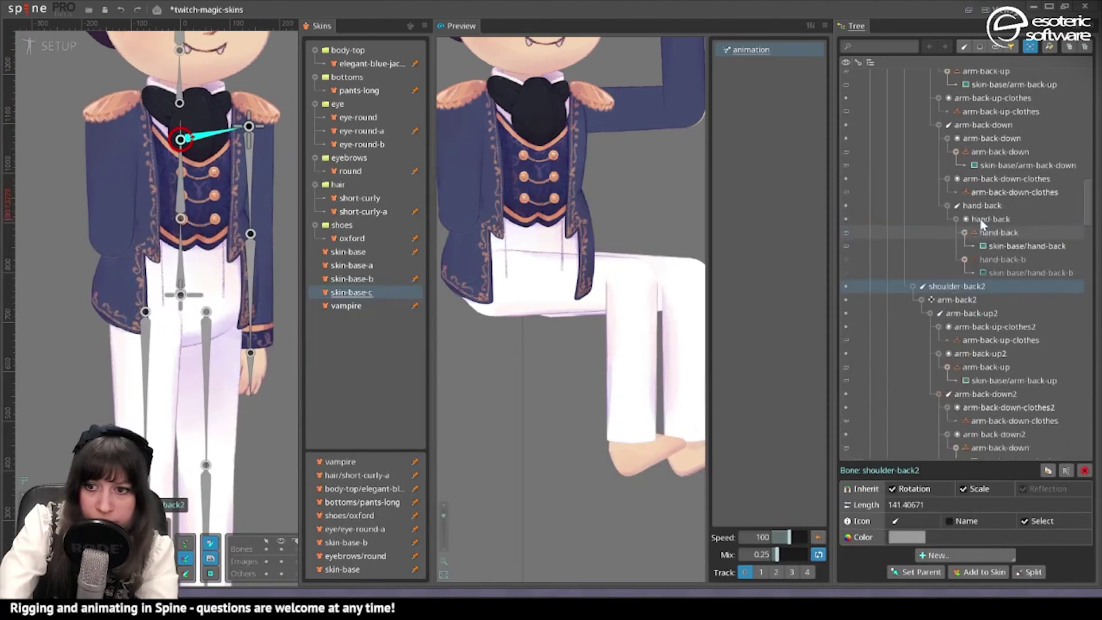
scroll(982, 211, "up", 8)
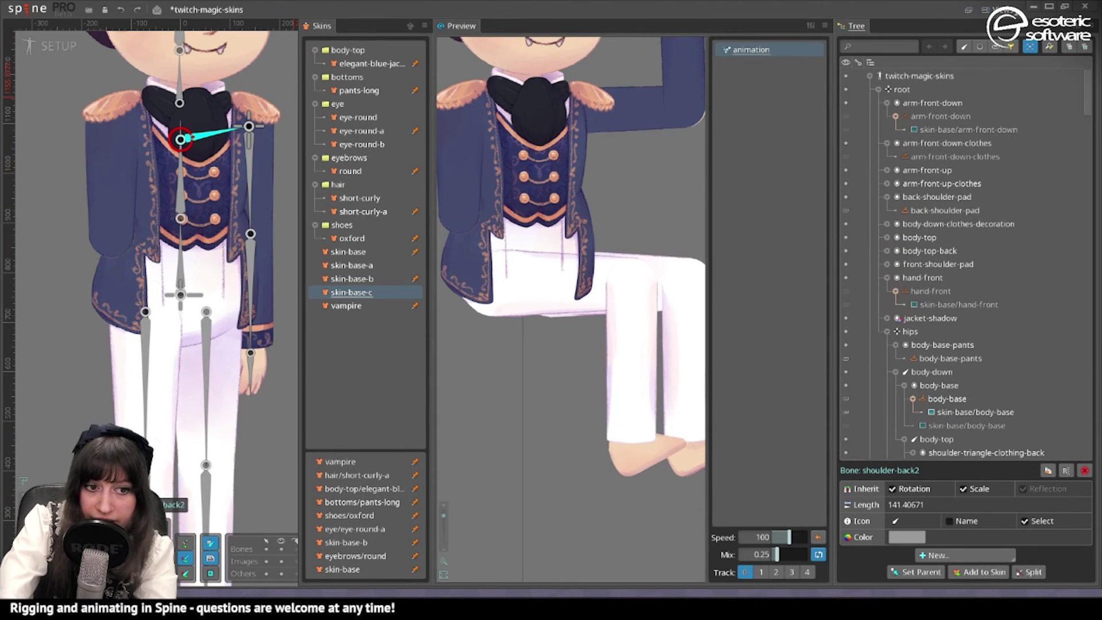
left_click(904, 90)
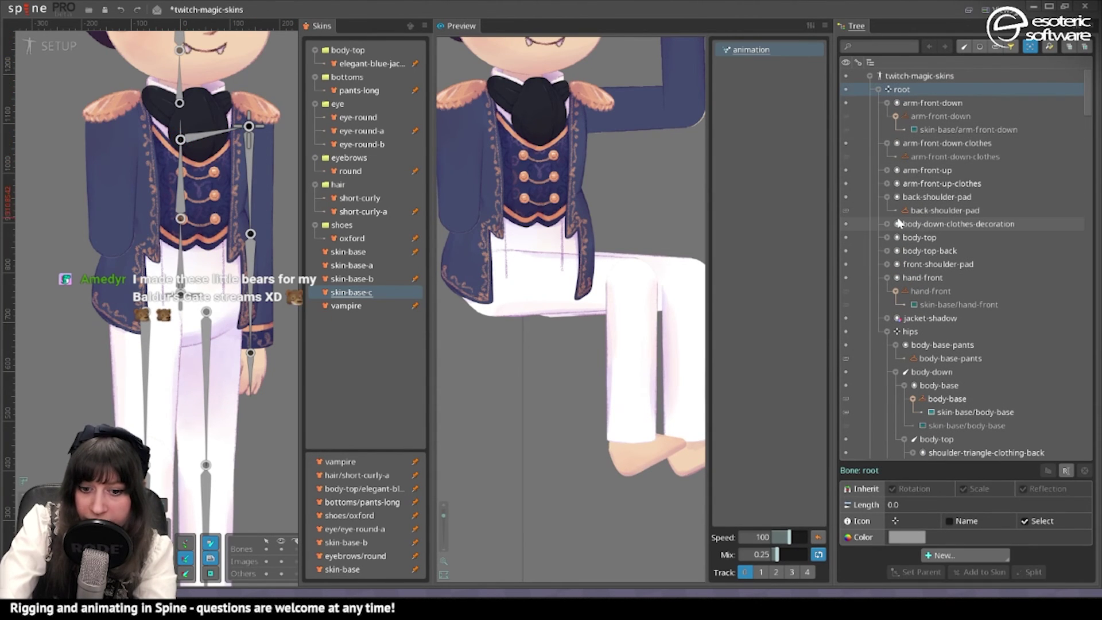
right_click(905, 81)
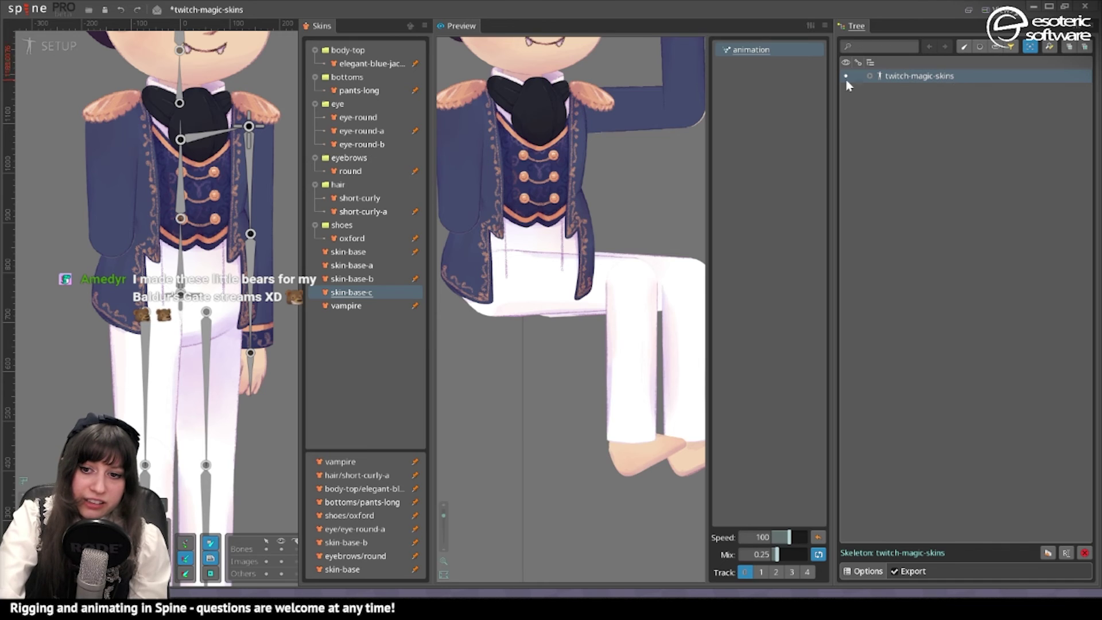
left_click(1048, 553)
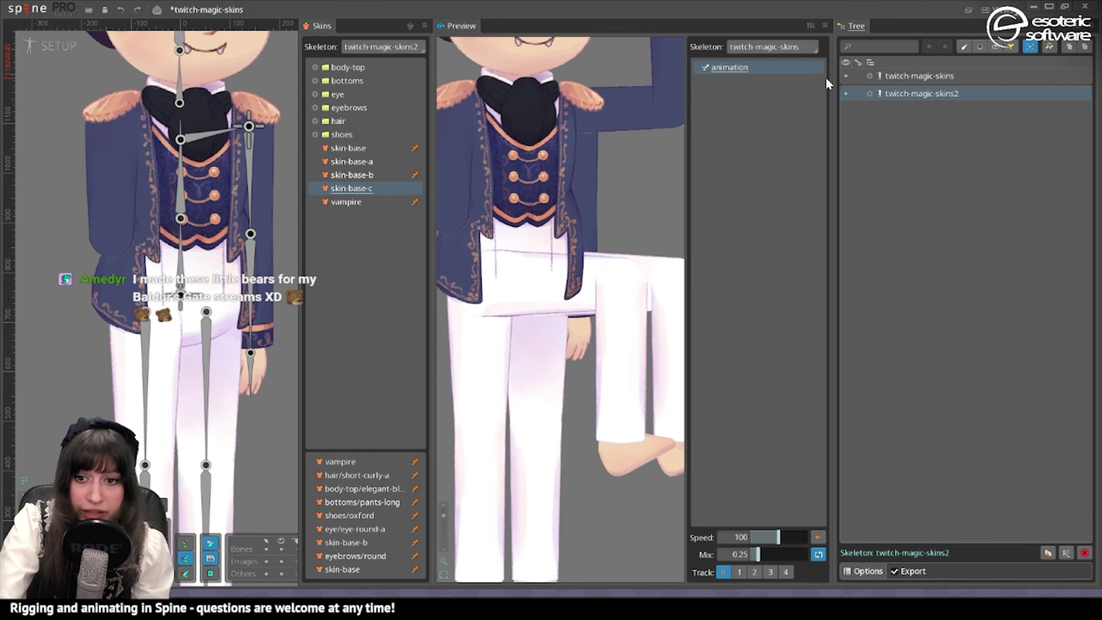
left_click(846, 76)
Step: Mirror the body-top bone of the duplicate skeleton horizontally, flipping its arm bones to the opposite side
left_click(181, 181)
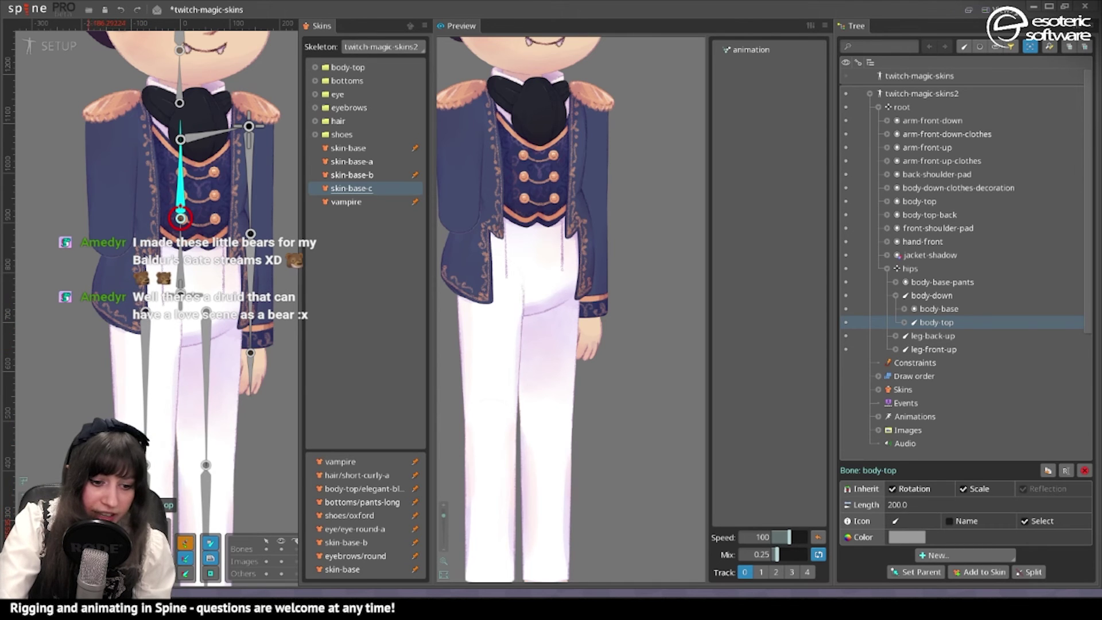
scroll(95, 121, "up", 3)
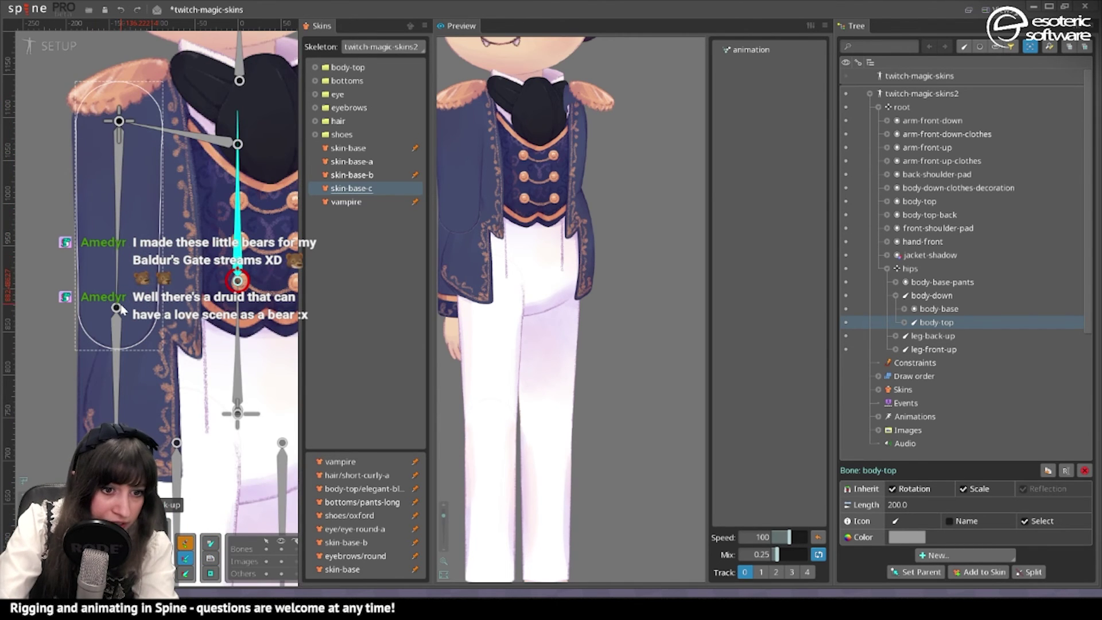
scroll(225, 148, "down", 1)
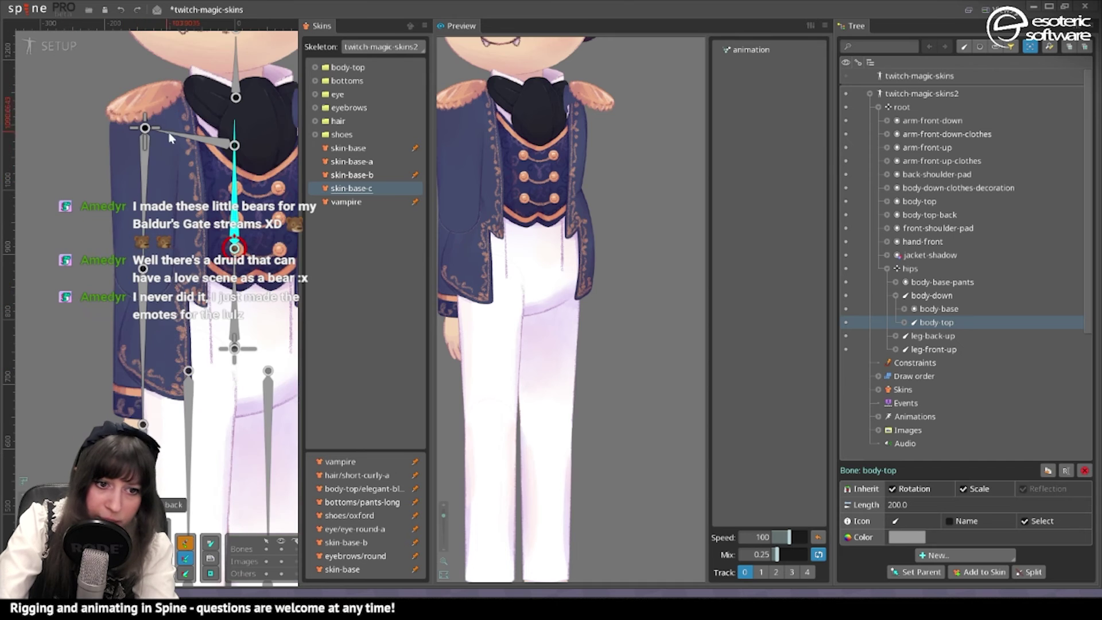
scroll(170, 138, "up", 3)
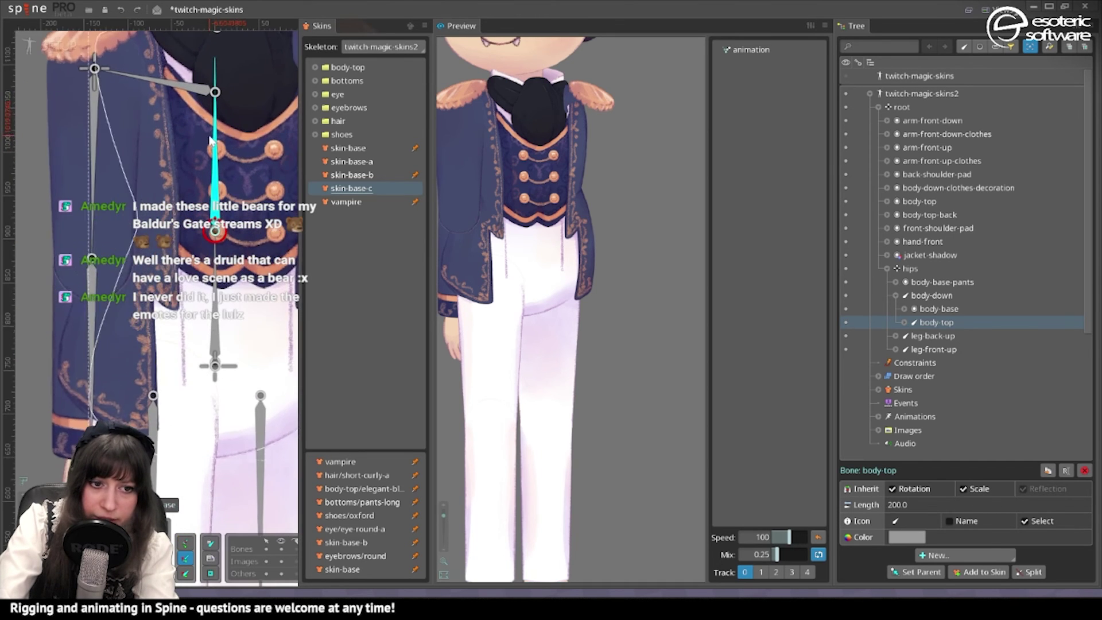
scroll(154, 238, "down", 2)
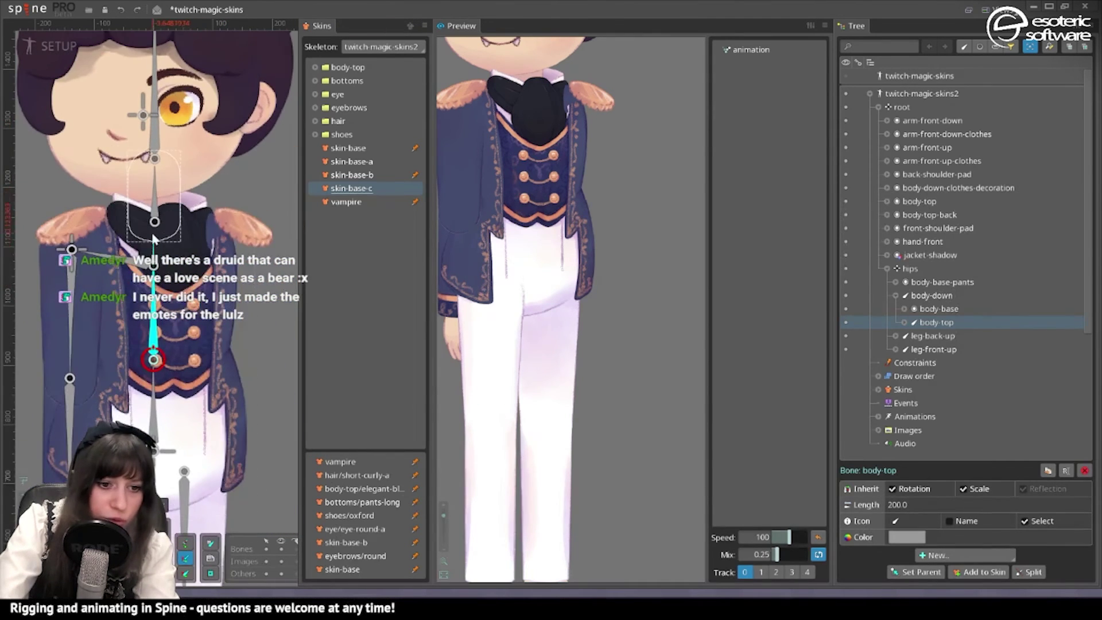
scroll(136, 285, "down", 3)
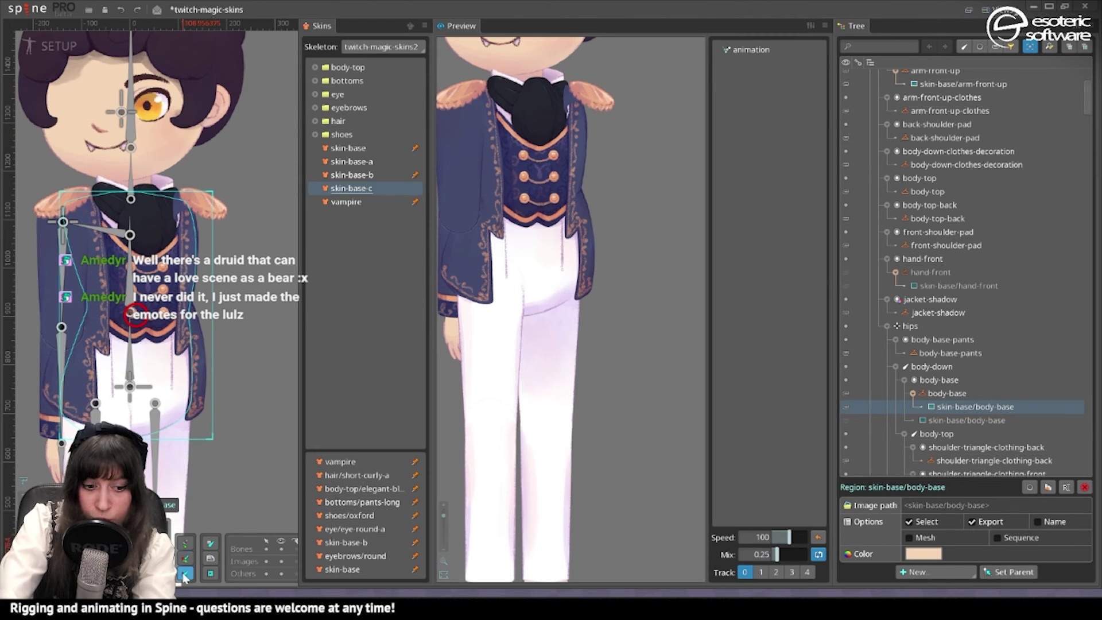
Step: Copy the world transform of the mirrored shoulder-back2 bone in the duplicate skeleton
left_click(117, 236)
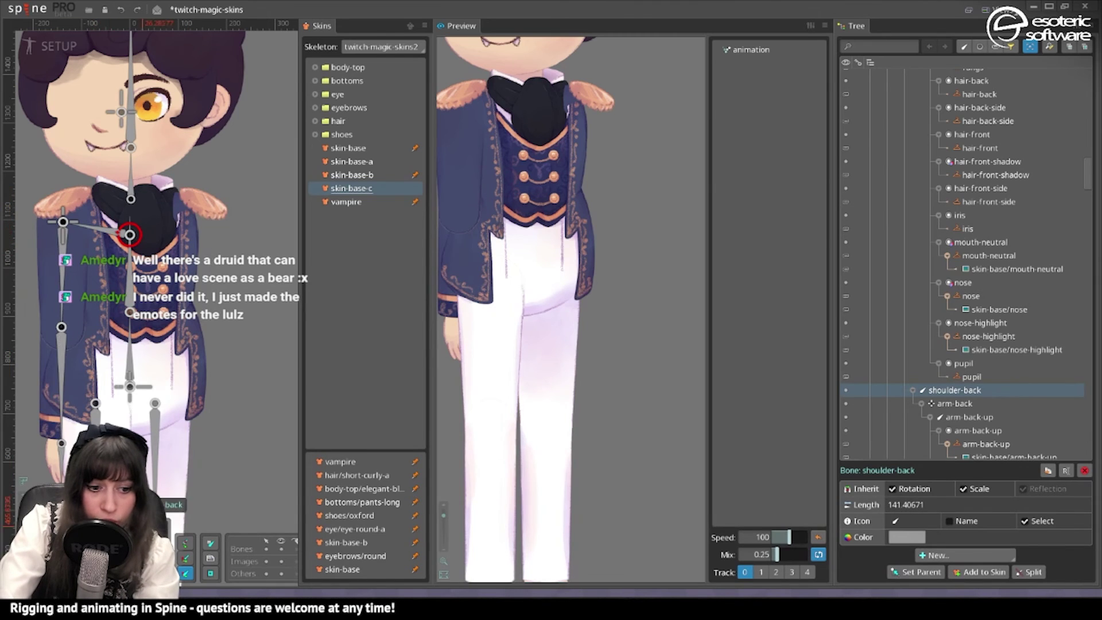
key("ctrl+d")
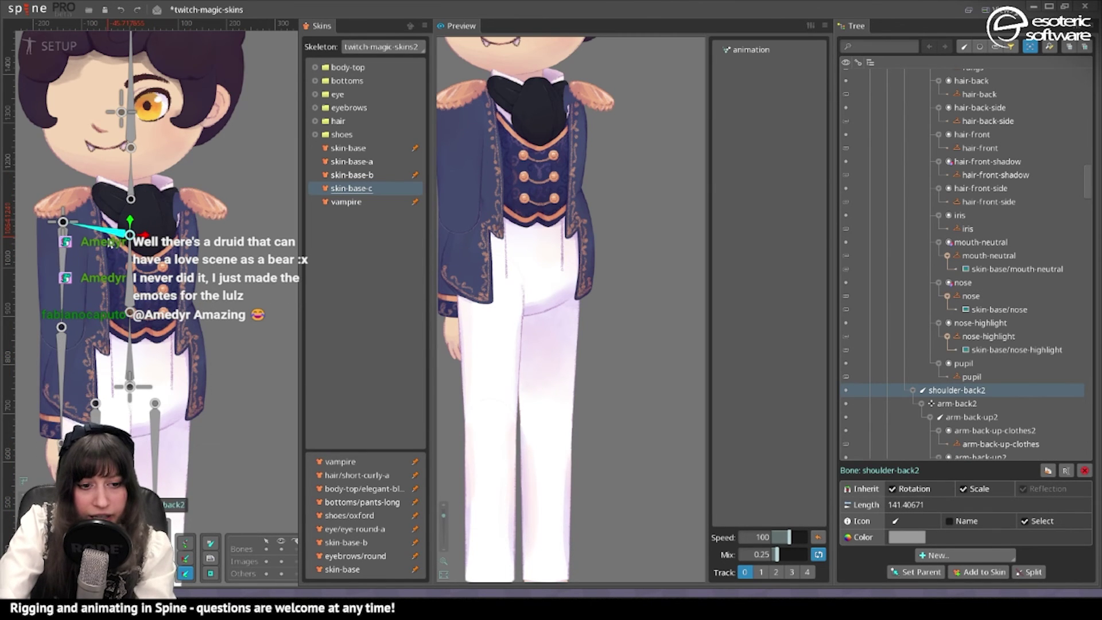
key("ctrl+c")
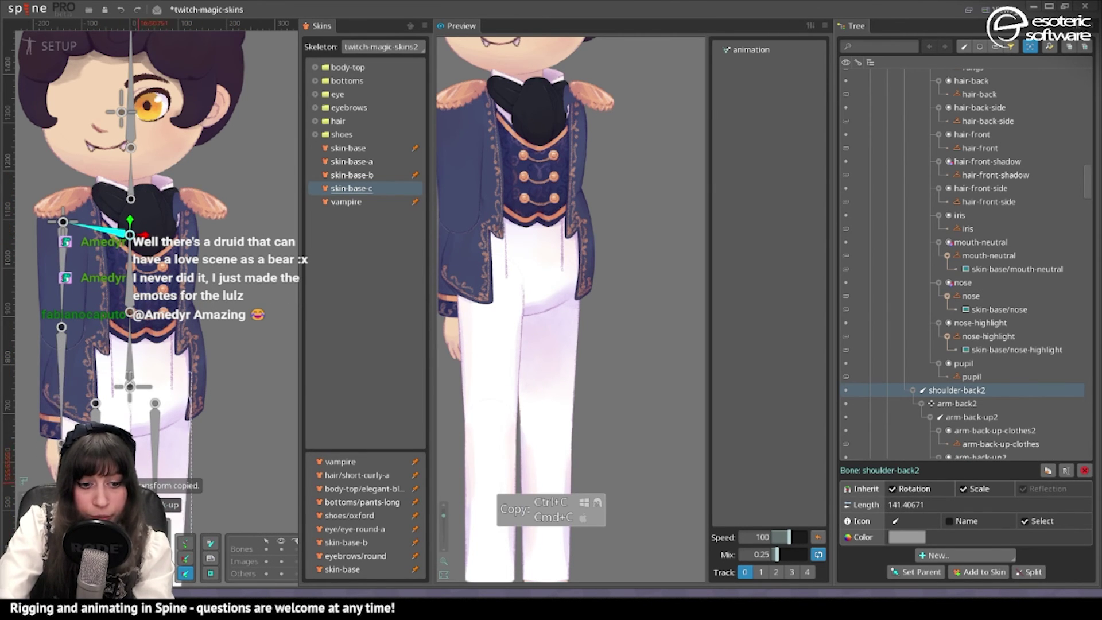
Step: Hide the twitch-magic-skins2 skeleton, show the original twitch-magic-skins skeleton again, and select its shoulder-back bone
scroll(924, 249, "up", 10)
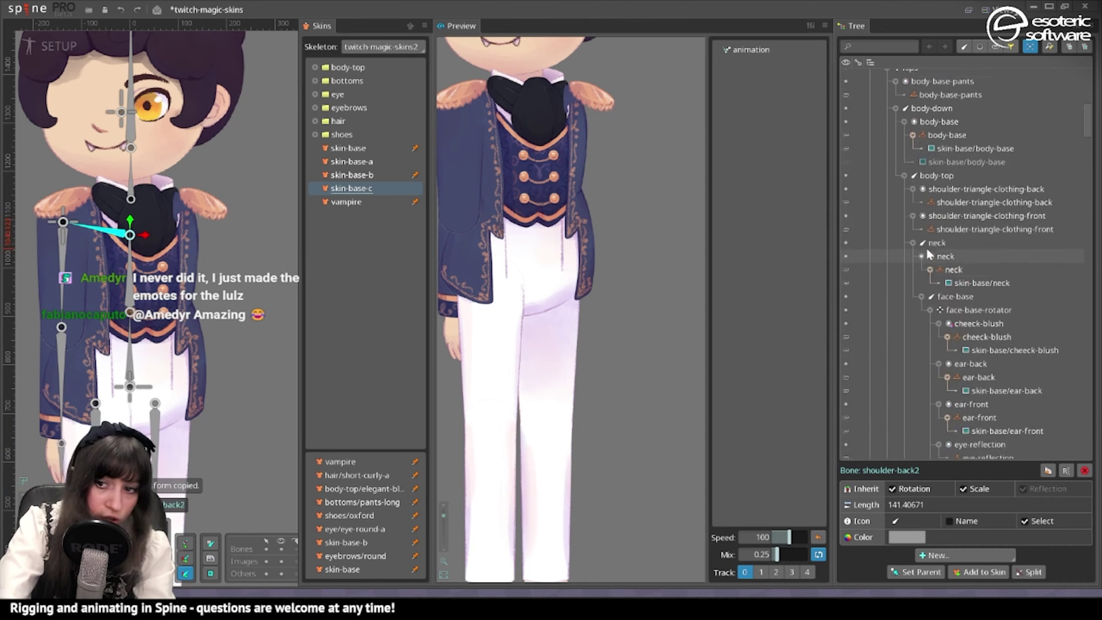
scroll(927, 249, "up", 10)
left_click(870, 94)
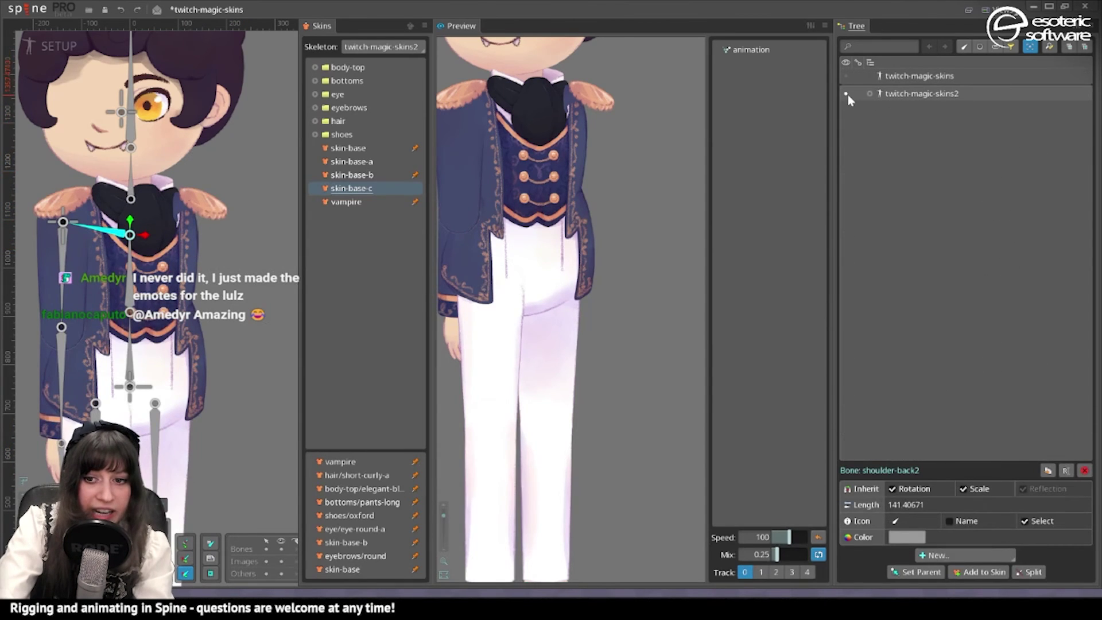
left_click(847, 94)
left_click(845, 76)
left_click(149, 232)
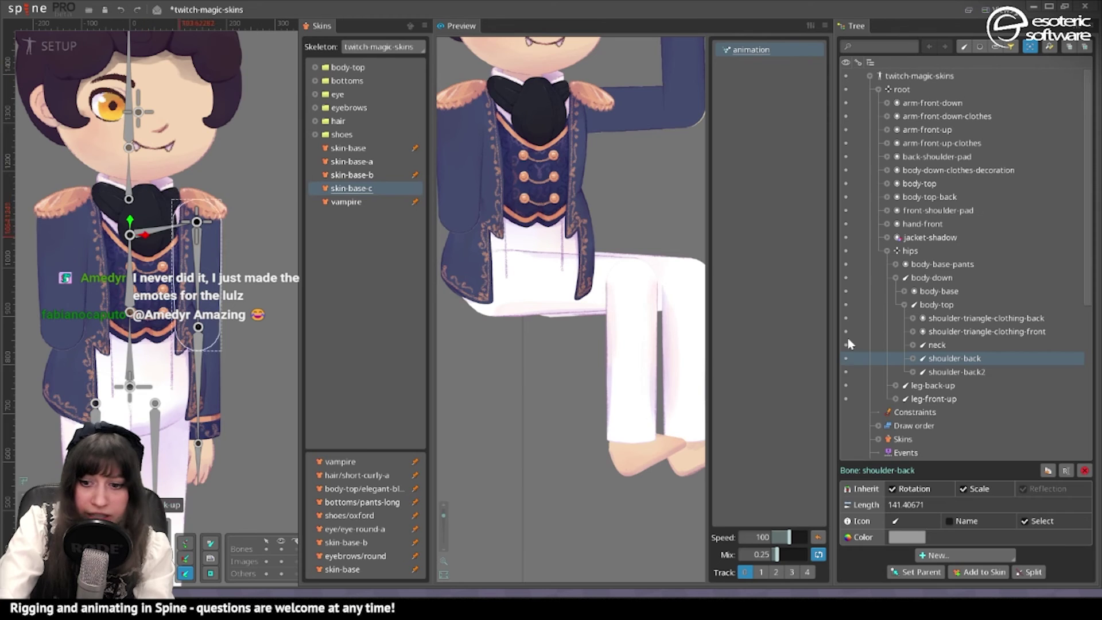
Step: Paste the copied world transform onto the original skeleton's shoulder-back2 bone
left_click(957, 373)
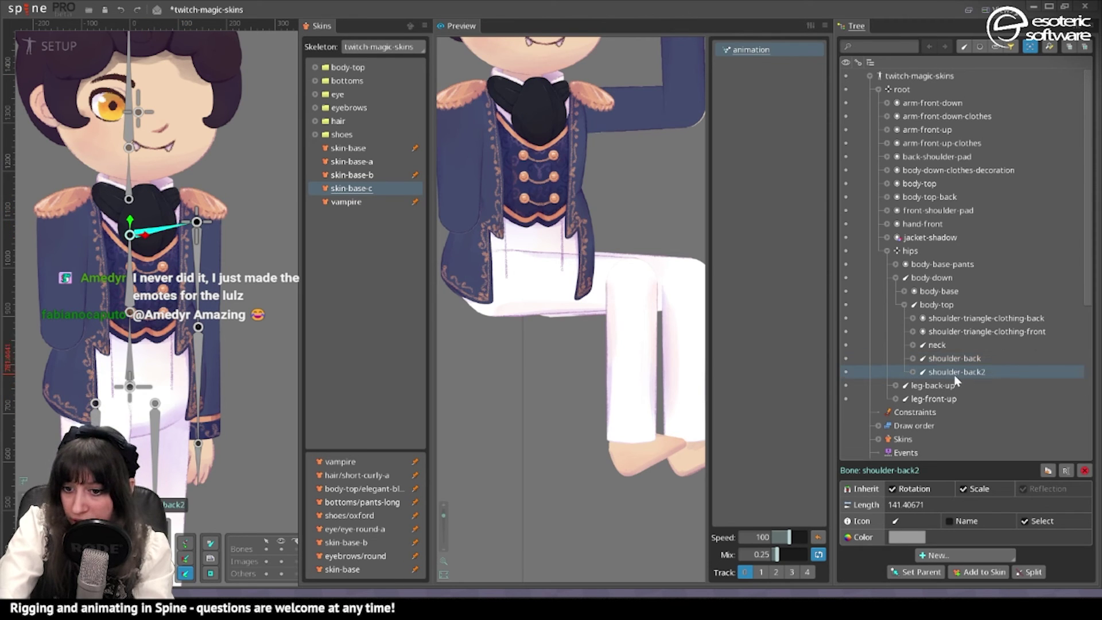
key("ctrl+v")
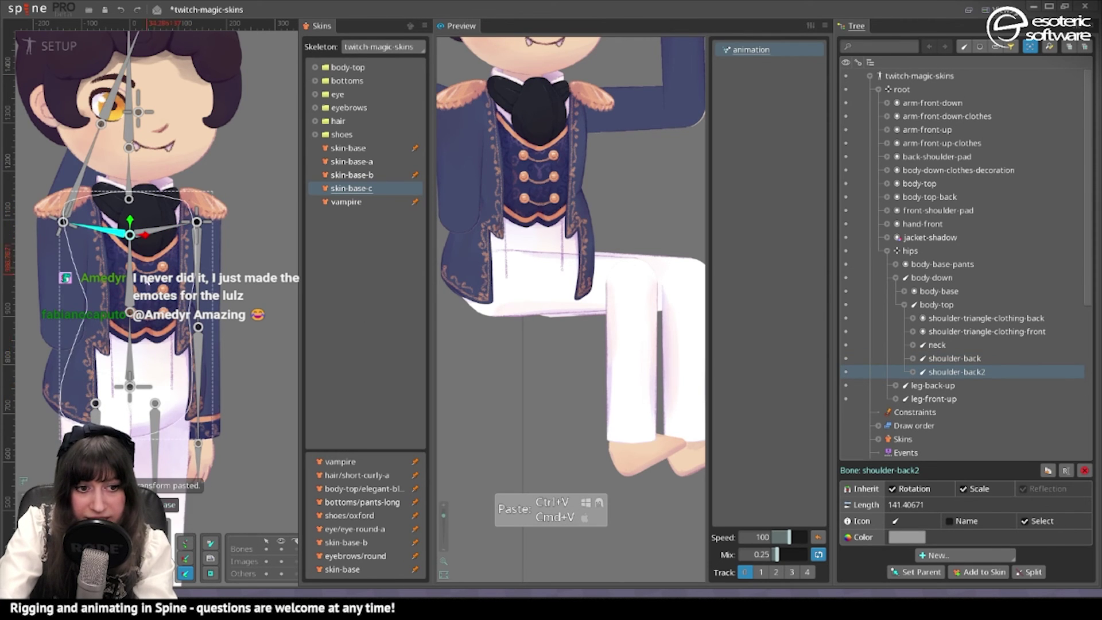
scroll(70, 298, "down", 2)
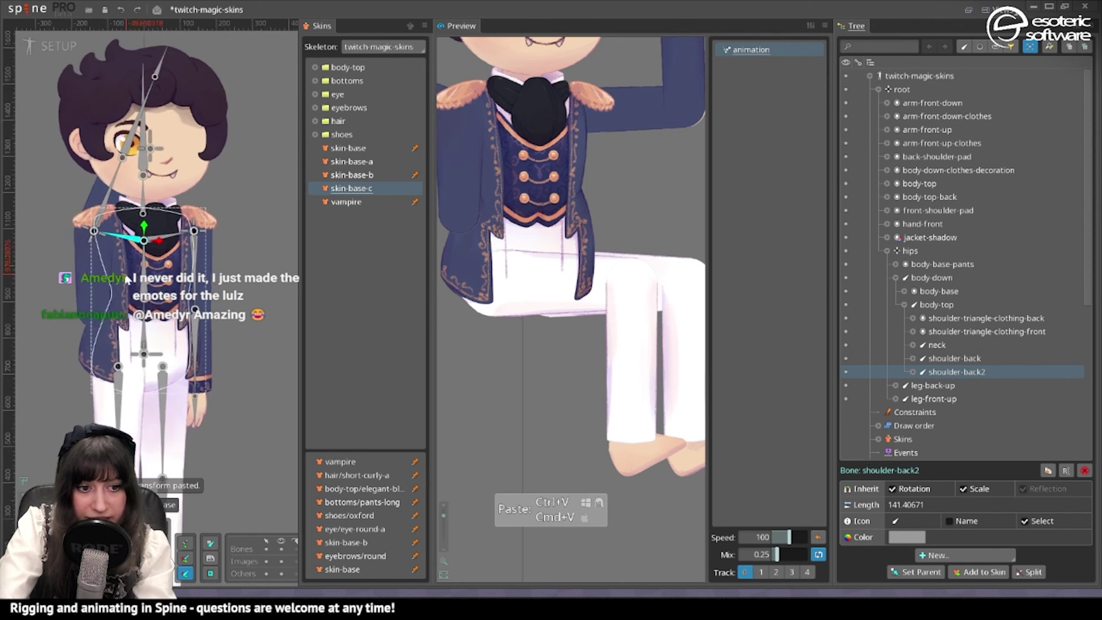
Step: Set the rotation of the arm-back2 bone under shoulder-back2 to 270
left_click(96, 232)
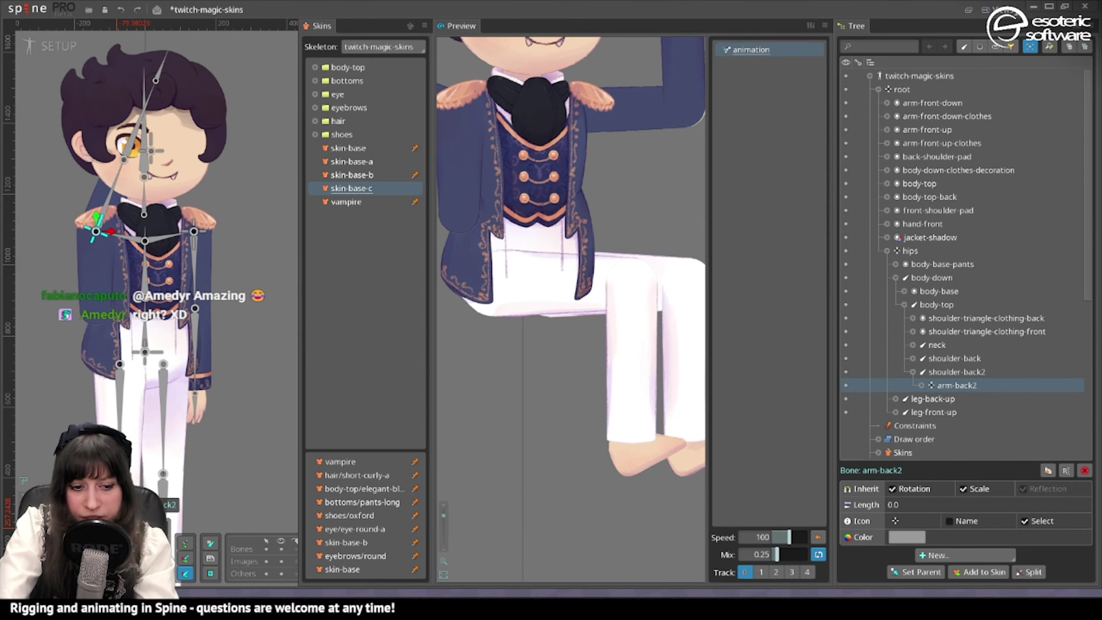
key("BackSpace")
type("270")
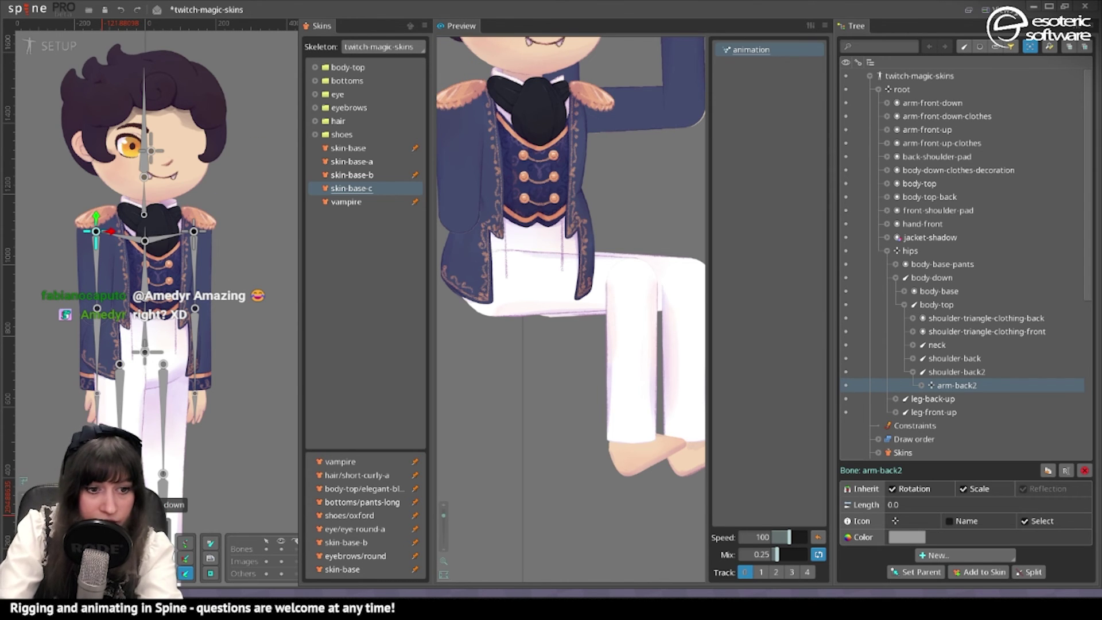
scroll(75, 343, "up", 3)
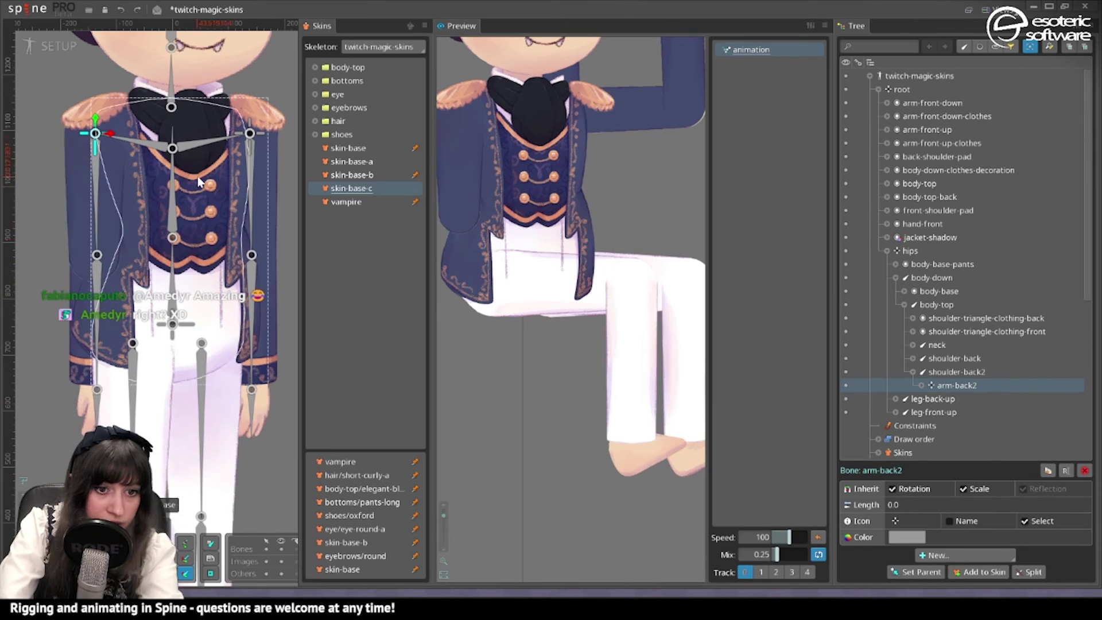
Step: Select the arm-back-up2 bone on the character's front arm and show the hidden twitch-magic-skins2 skeleton again
left_click_drag(234, 177, 154, 134)
left_click_drag(20, 185, 143, 183)
left_click_drag(138, 87, 140, 209)
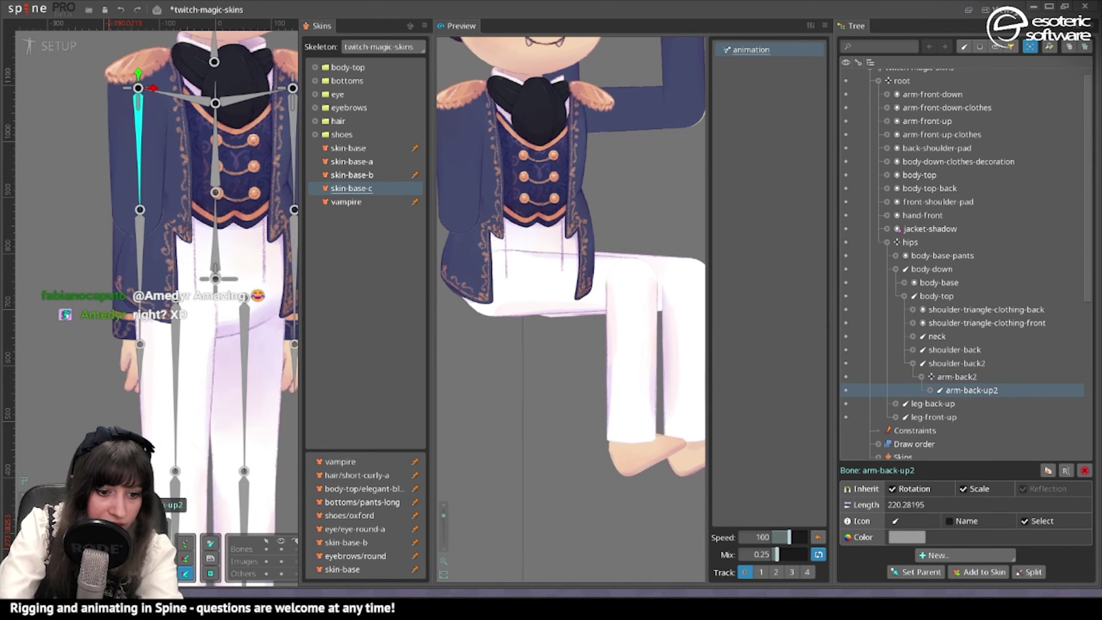
scroll(139, 212, "up", 4)
scroll(120, 358, "down", 6)
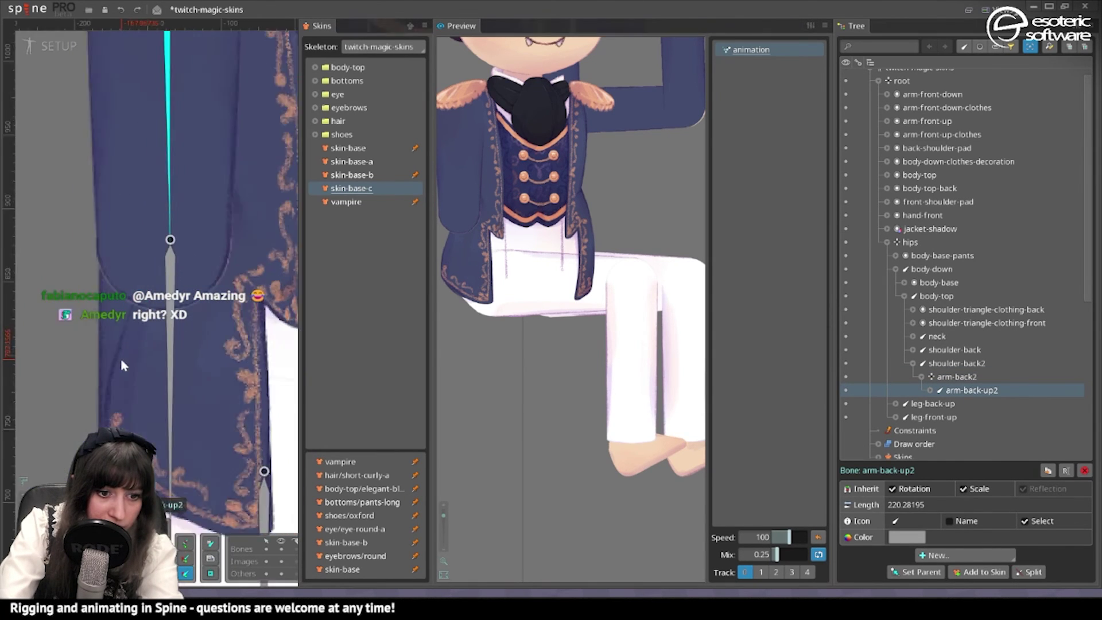
scroll(878, 193, "up", 2)
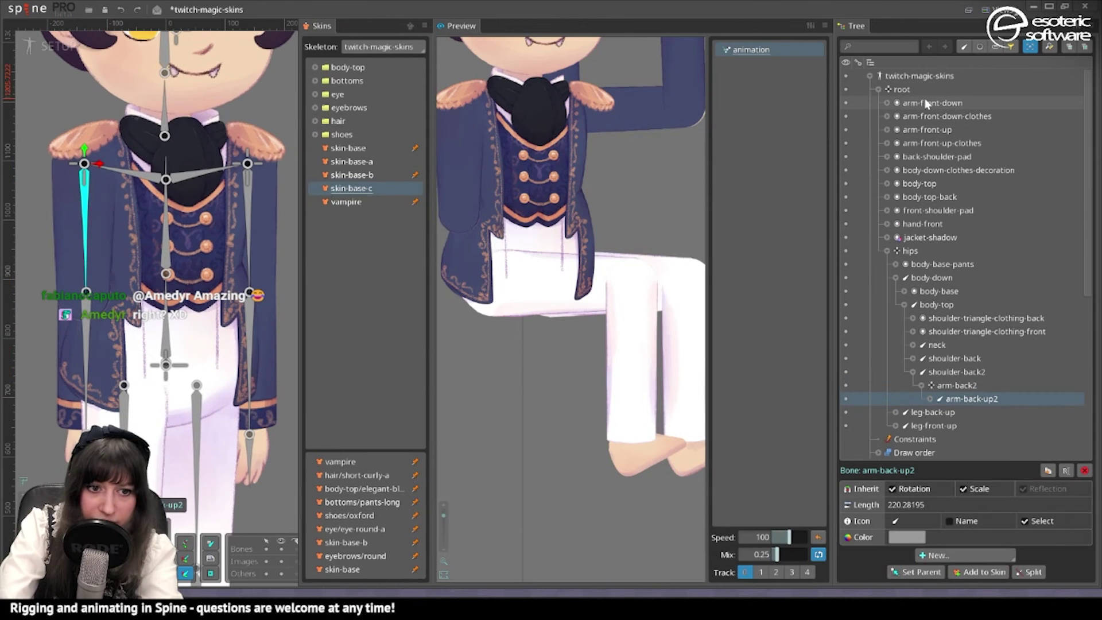
double_click(917, 80)
left_click(848, 95)
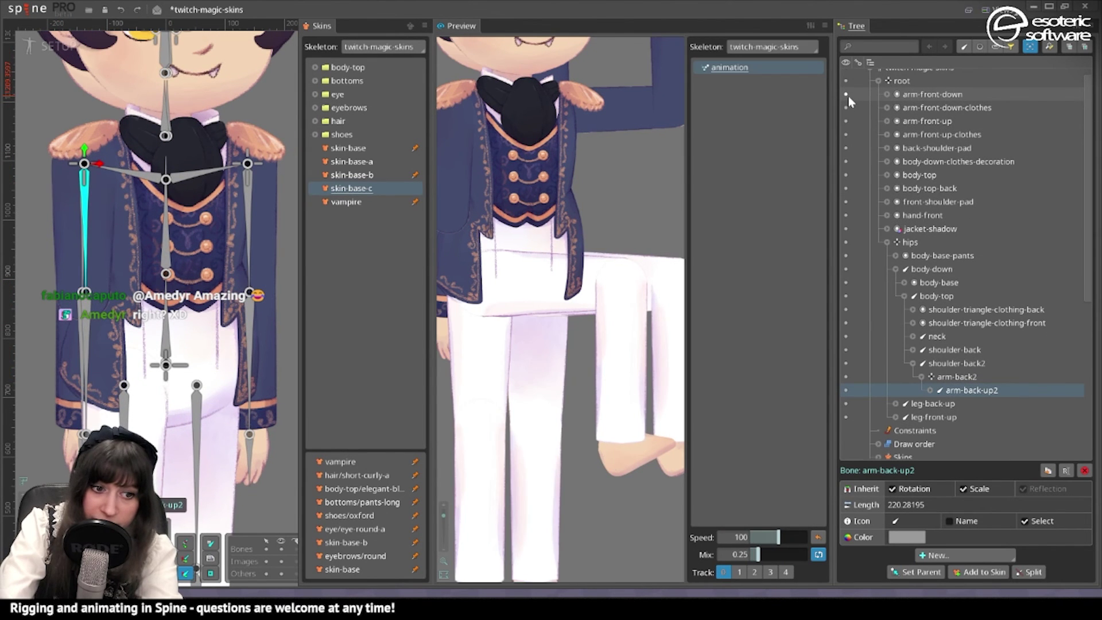
Step: Copy the transform of the duplicate skeleton's arm-back-up2 bone and paste it onto the original skeleton's arm-back-up2
scroll(48, 283, "up", 1)
scroll(47, 284, "up", 3)
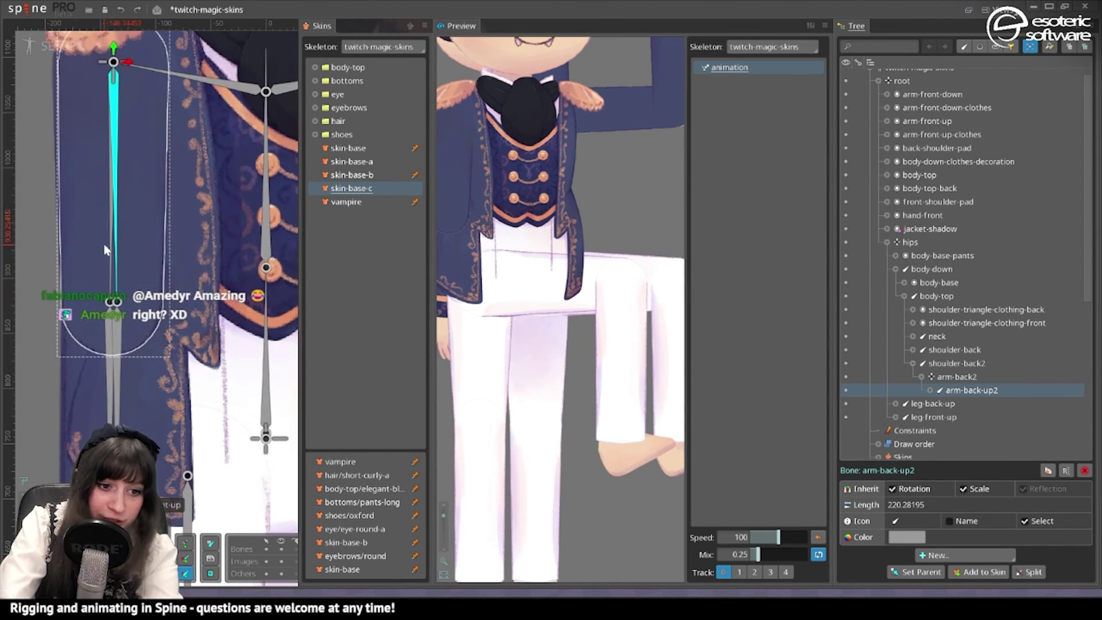
key("ctrl+c")
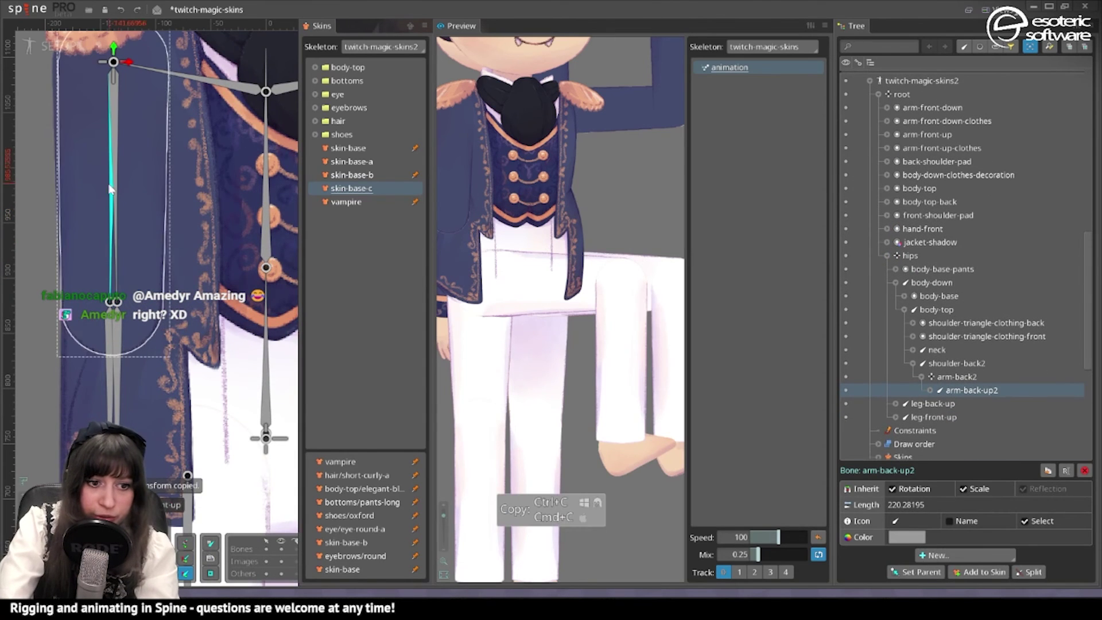
left_click(112, 245)
key("ctrl+c")
key("ctrl+v")
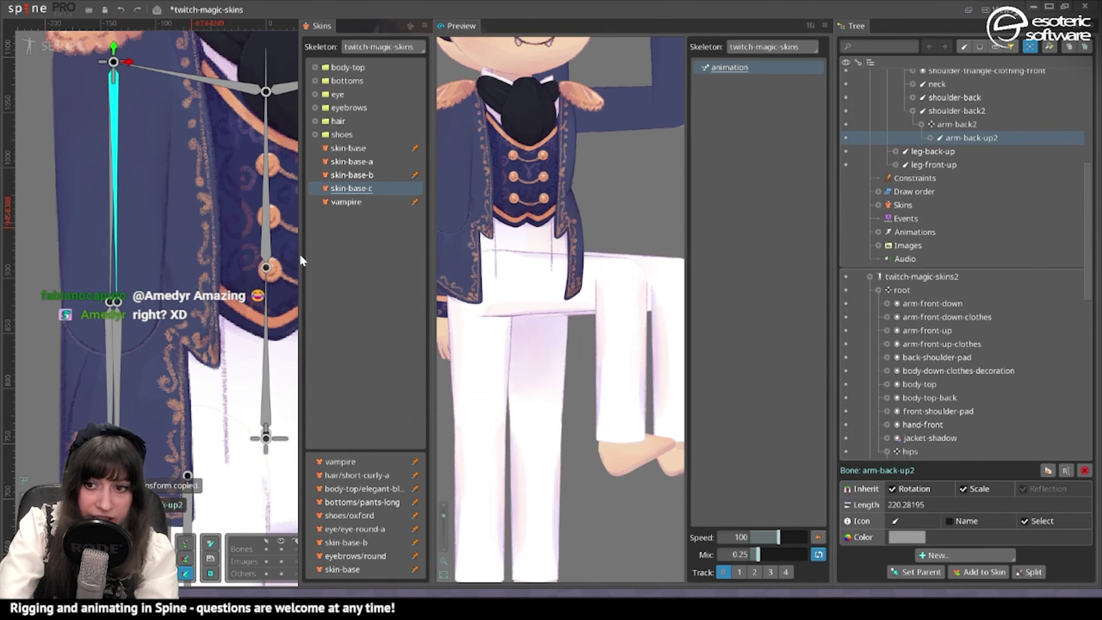
Step: Hide the original twitch-magic-skins skeleton and copy the transform of the duplicate's arm-back-down2 bone
scroll(939, 117, "up", 5)
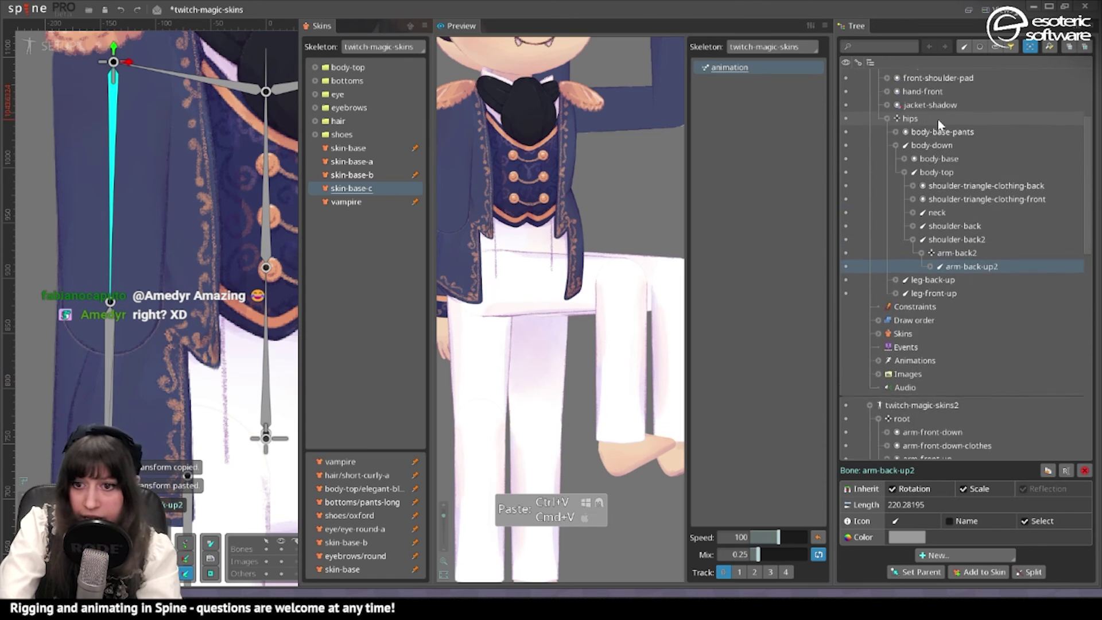
right_click(898, 81)
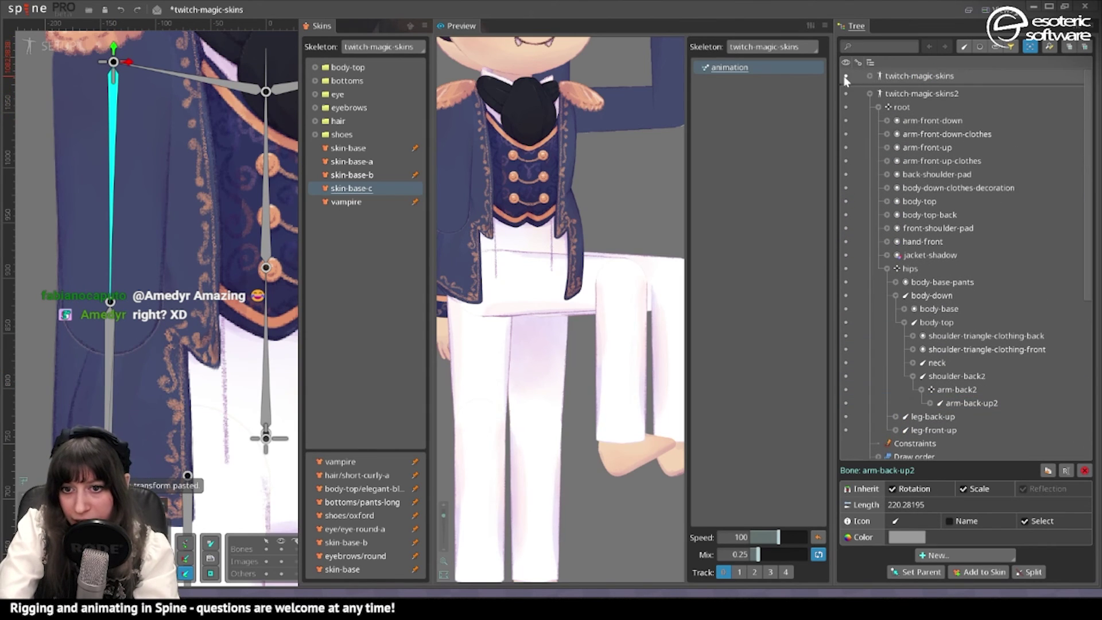
left_click(112, 352)
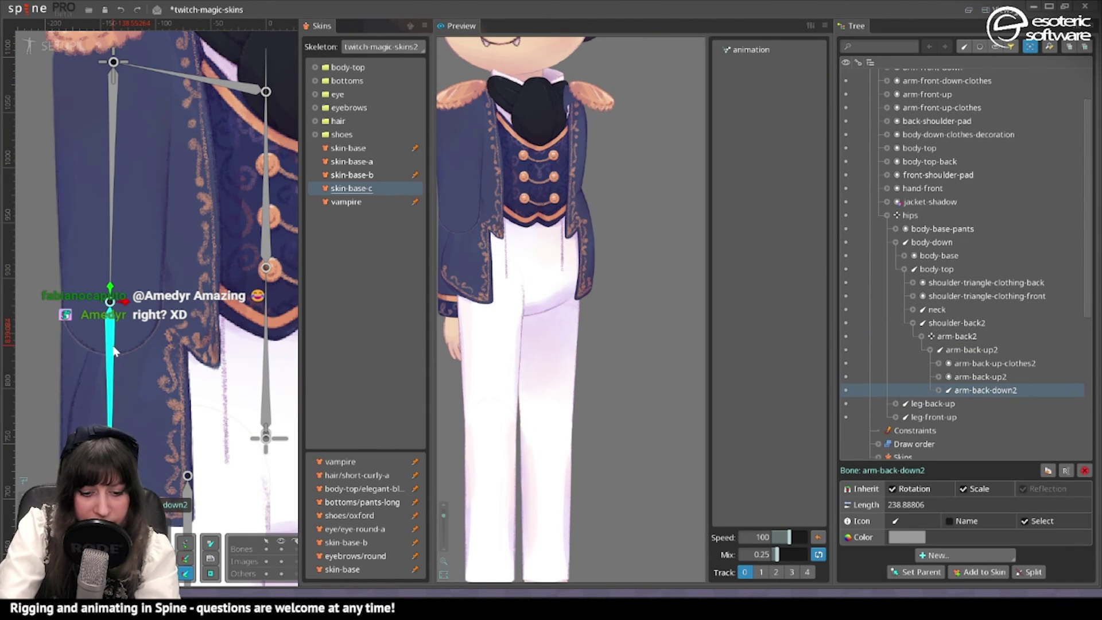
key("ctrl+c")
Step: Show the original skeleton, hide twitch-magic-skins2, and paste the copied transform onto the original's arm-back-down2 bone
scroll(941, 172, "up", 10)
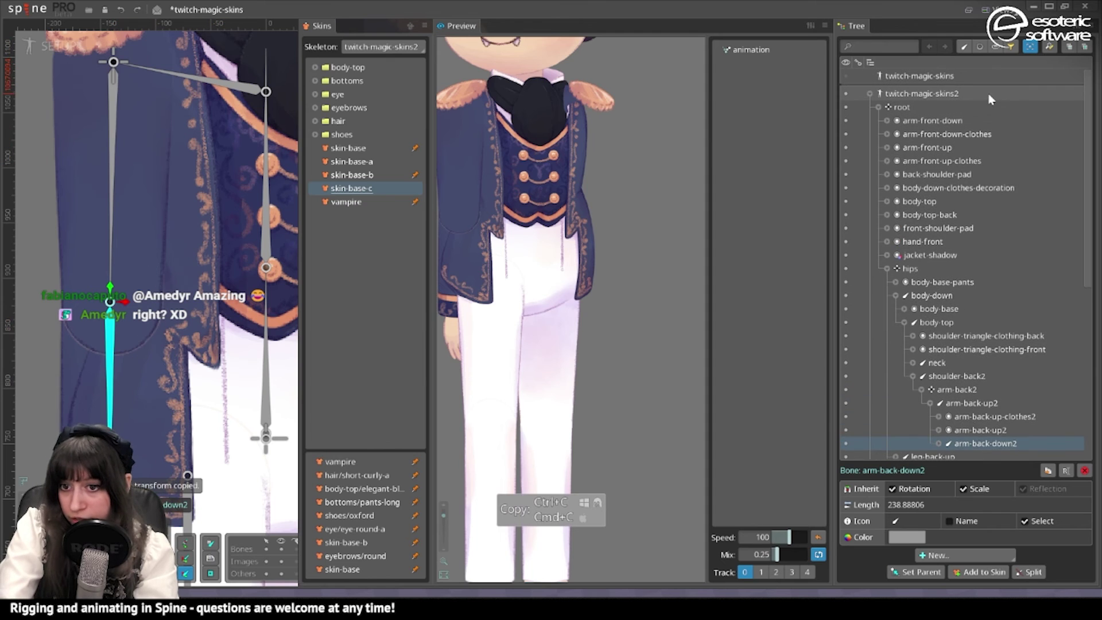
right_click(918, 95)
left_click(846, 77)
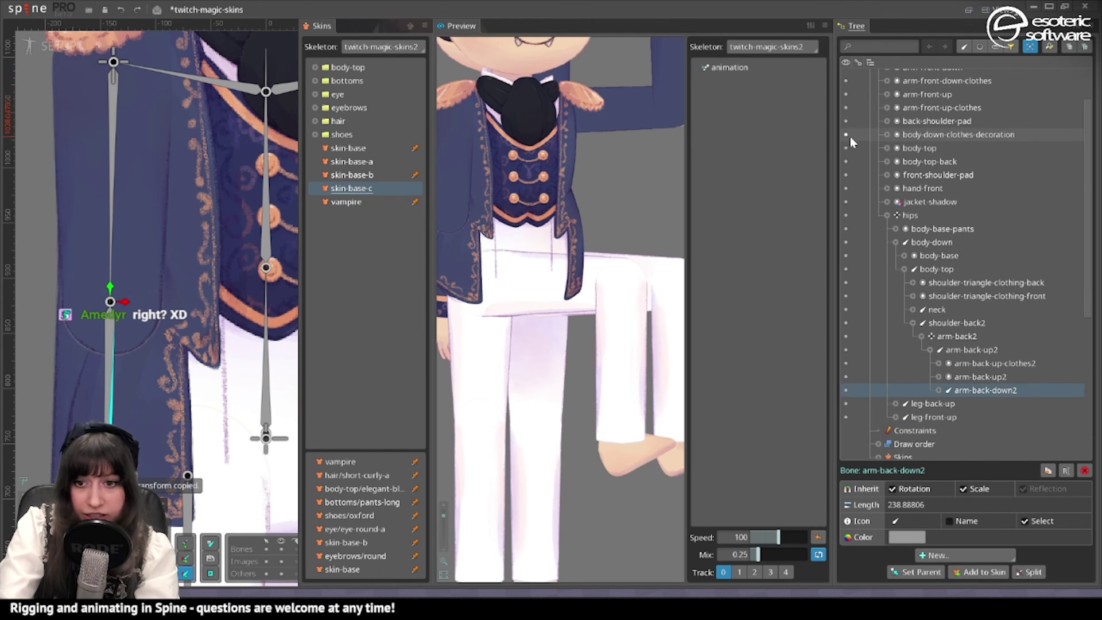
scroll(873, 144, "up", 3)
left_click(851, 91)
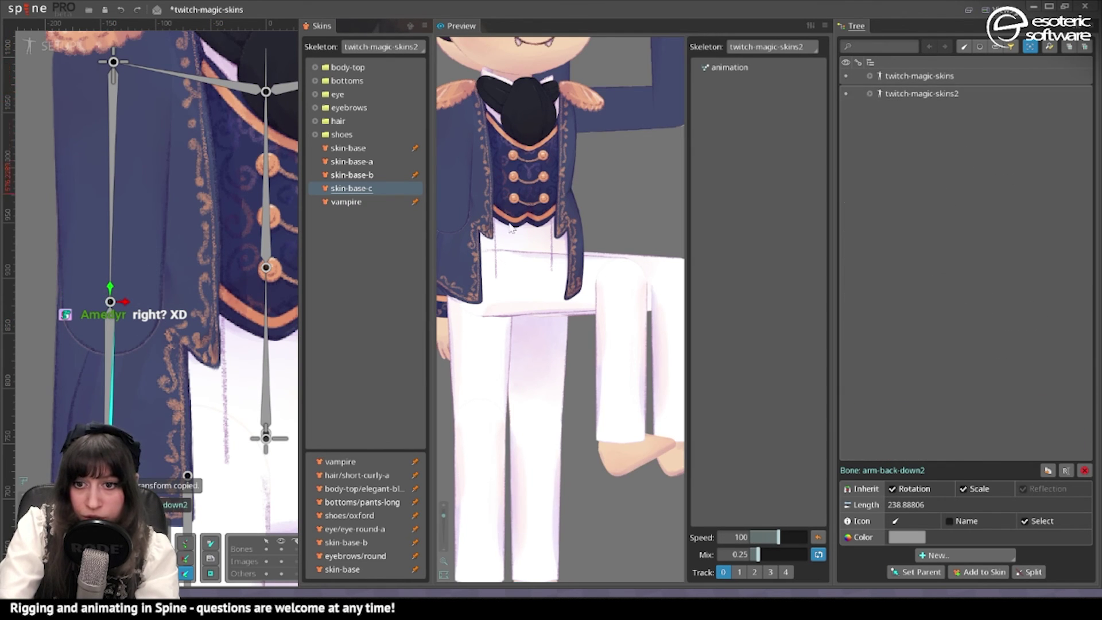
left_click(846, 94)
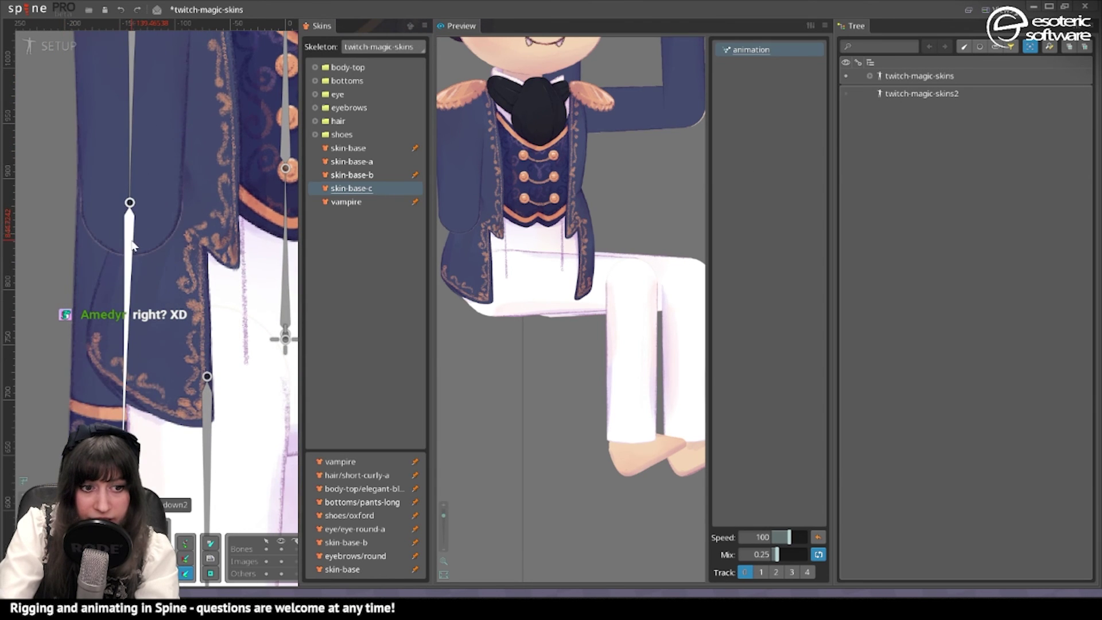
left_click(129, 241)
key("ctrl+v")
scroll(132, 245, "down", 2)
scroll(160, 342, "down", 2)
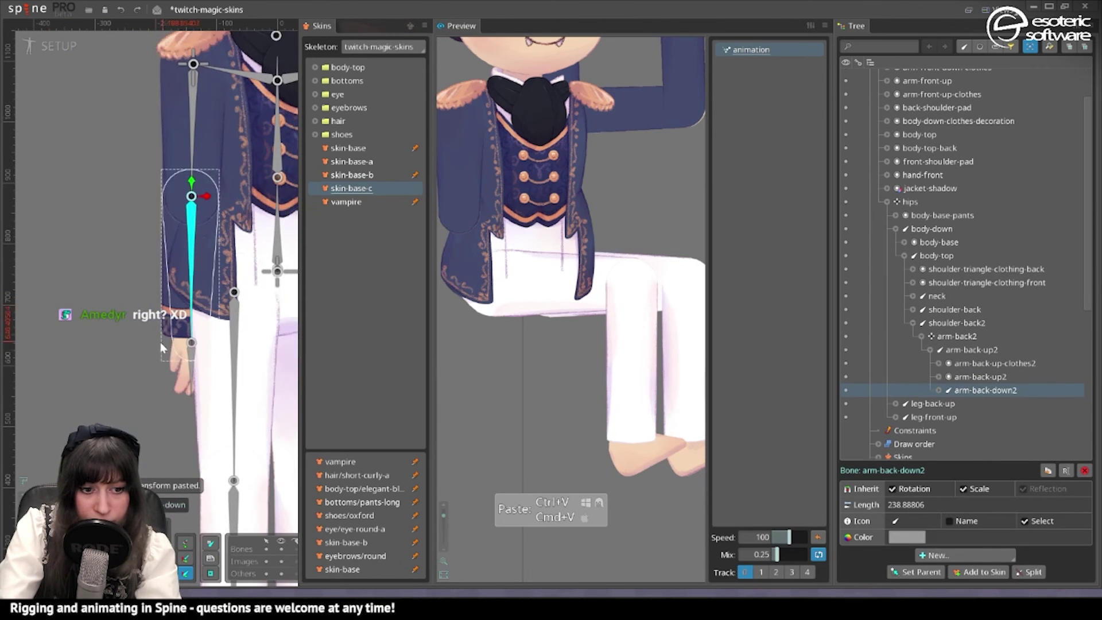
Step: Show twitch-magic-skins2, hide the original skeleton, and copy the transform of the duplicate's hand bone on the mirrored arm
scroll(899, 105, "up", 2)
left_click(879, 89)
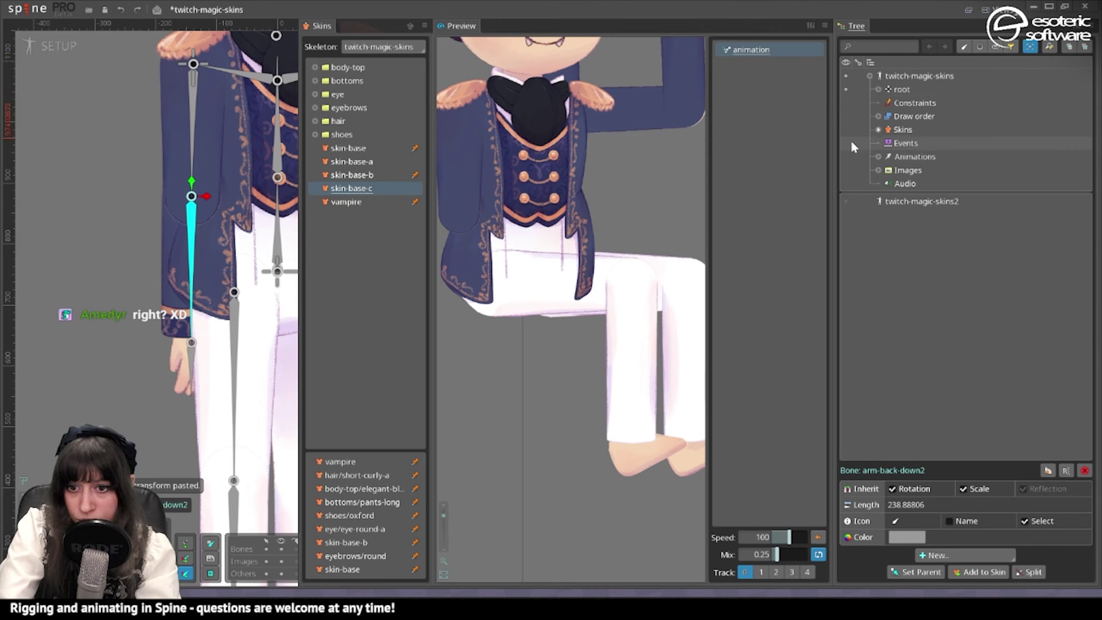
left_click(870, 76)
left_click(847, 94)
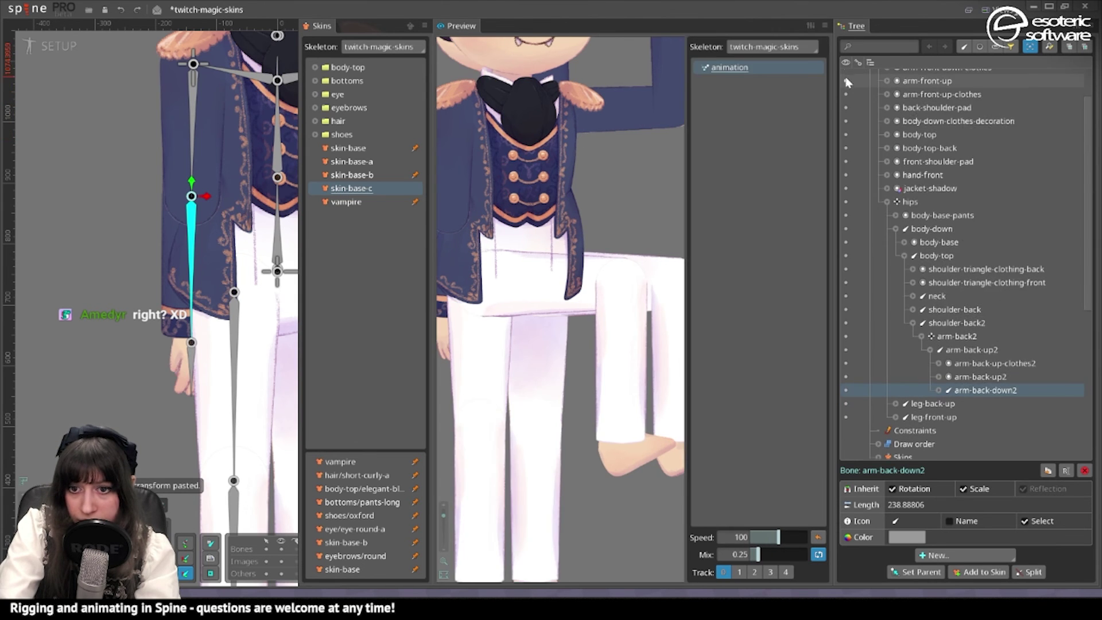
left_click(847, 76)
left_click(192, 359)
key("ctrl+c")
Step: Hide the duplicate skeleton, show the original, and paste the copied transform onto its hand-back2 bone
scroll(898, 172, "up", 3)
left_click(847, 94)
left_click(847, 77)
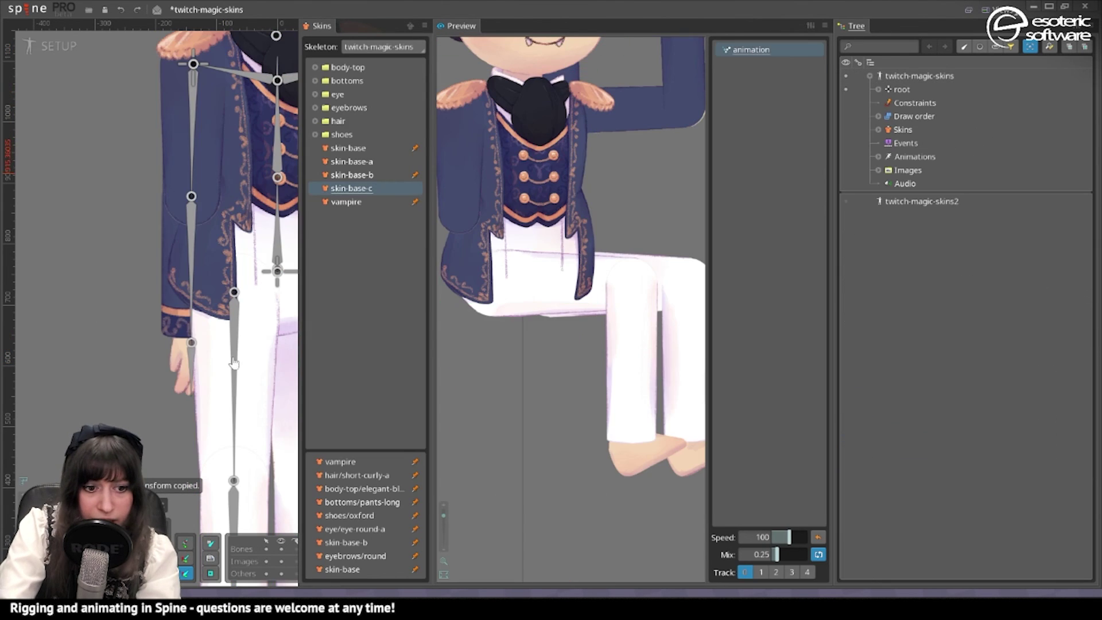
left_click(193, 367)
key("ctrl+v")
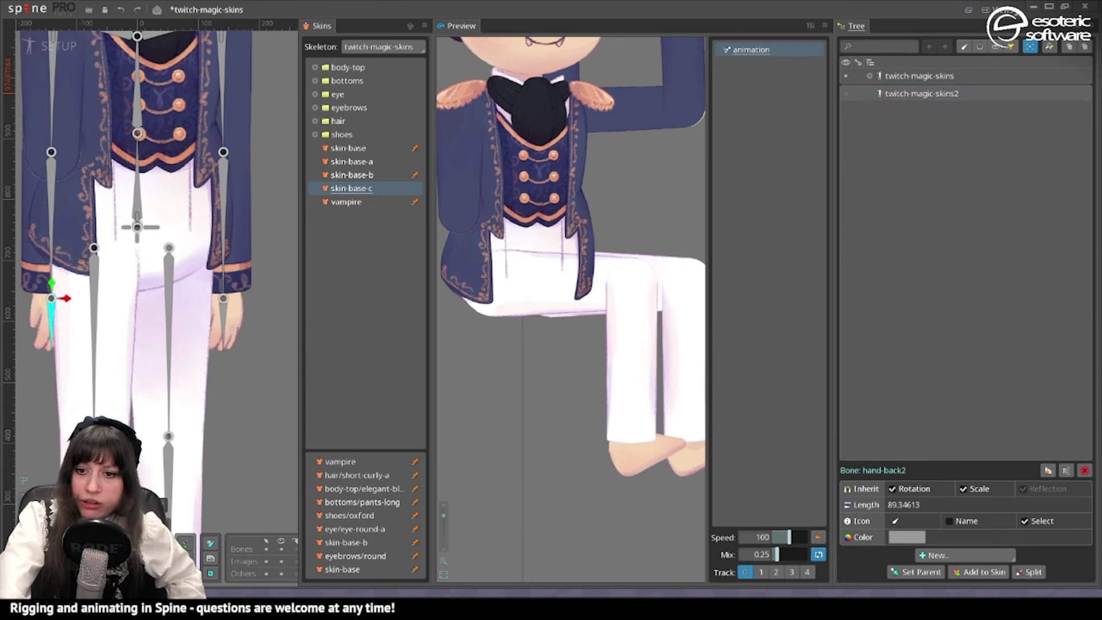
Step: Delete the twitch-magic-skins2 skeleton and the duplicated slots under the arm-back-up2 and arm-back-down2 bones
left_click(912, 93)
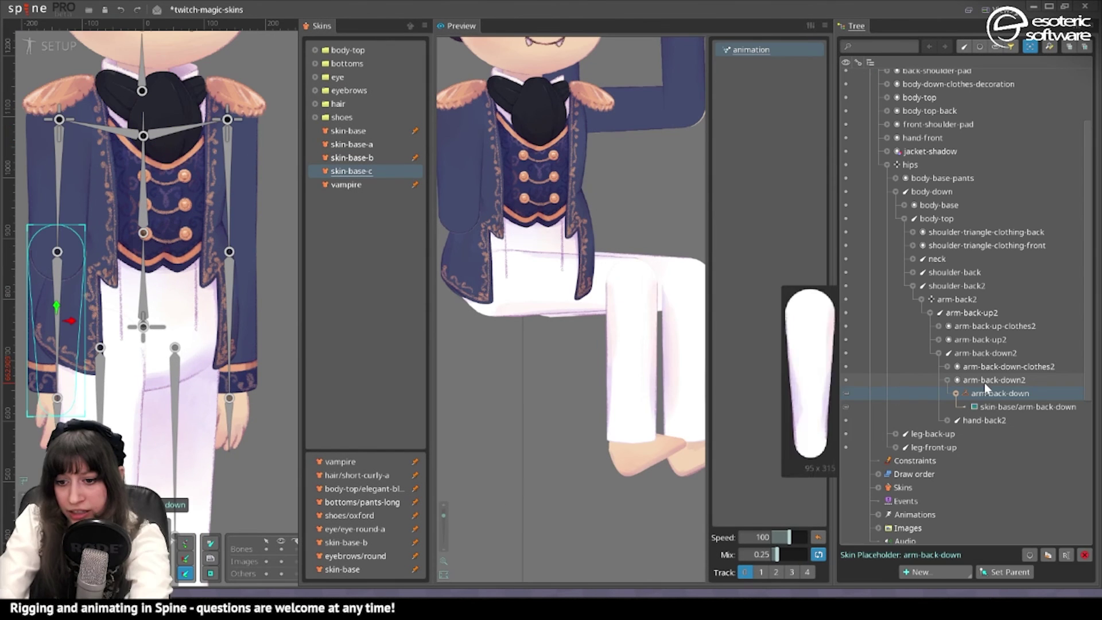
left_click(984, 383)
left_click(982, 367, "ctrl")
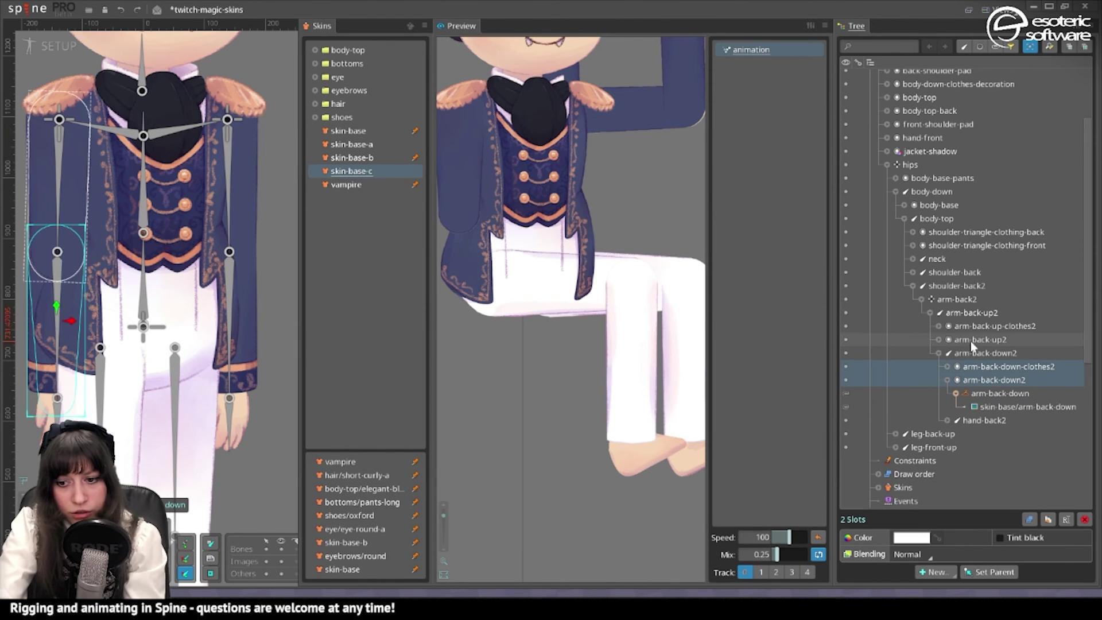
key("Delete")
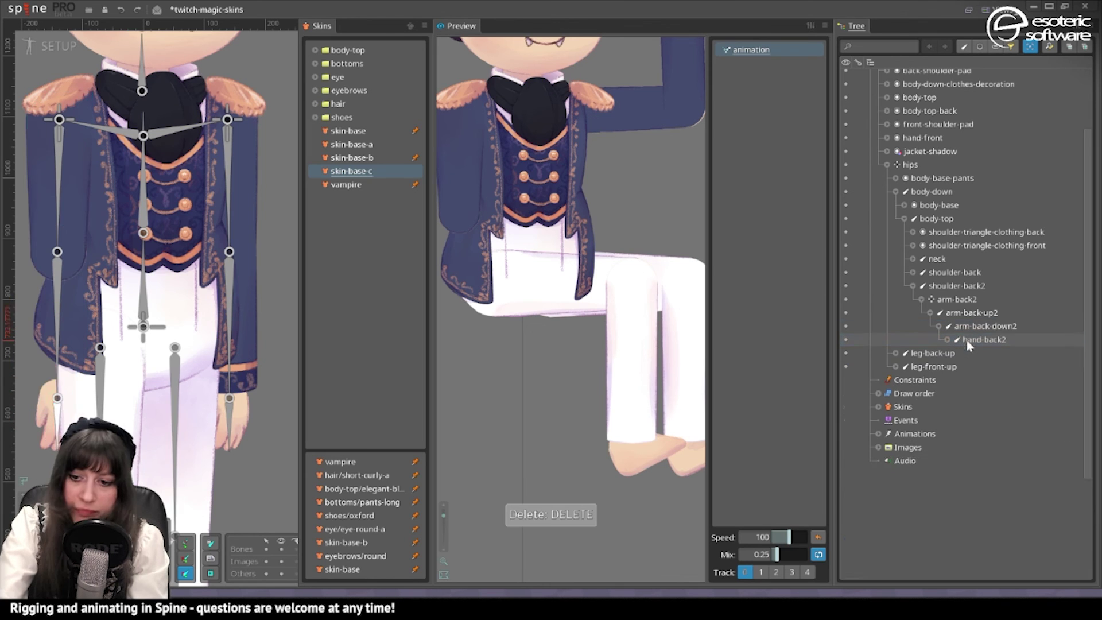
Step: Replace "back" with "front" in the names of the five bones from shoulder-back2 to hand-back2 using Find and Replace
left_click(969, 340)
left_click(969, 289, "shift")
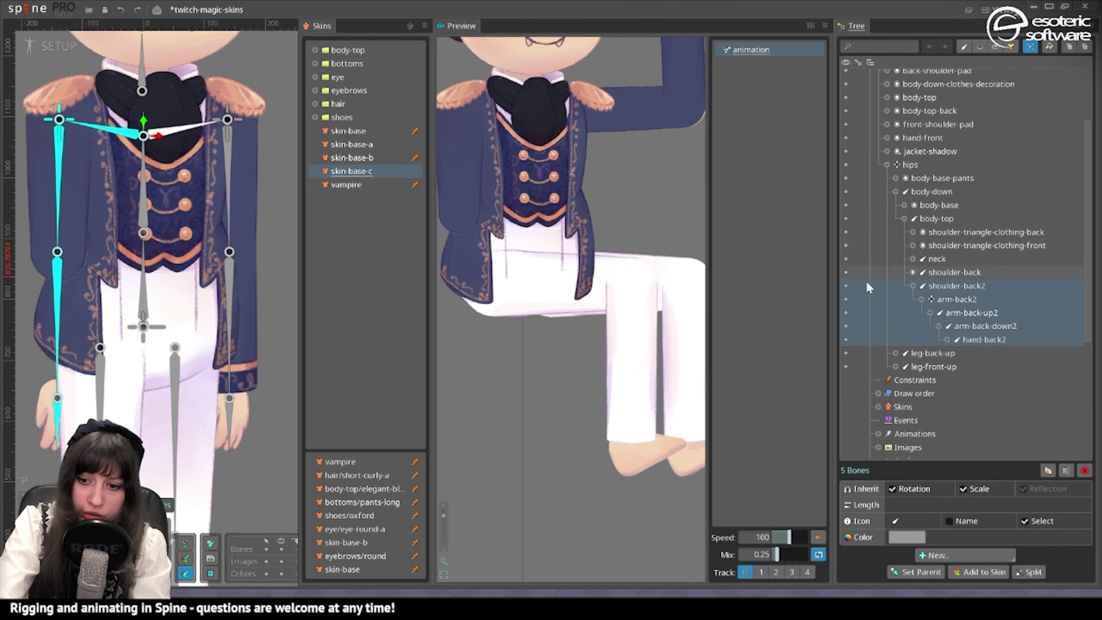
left_click(948, 340)
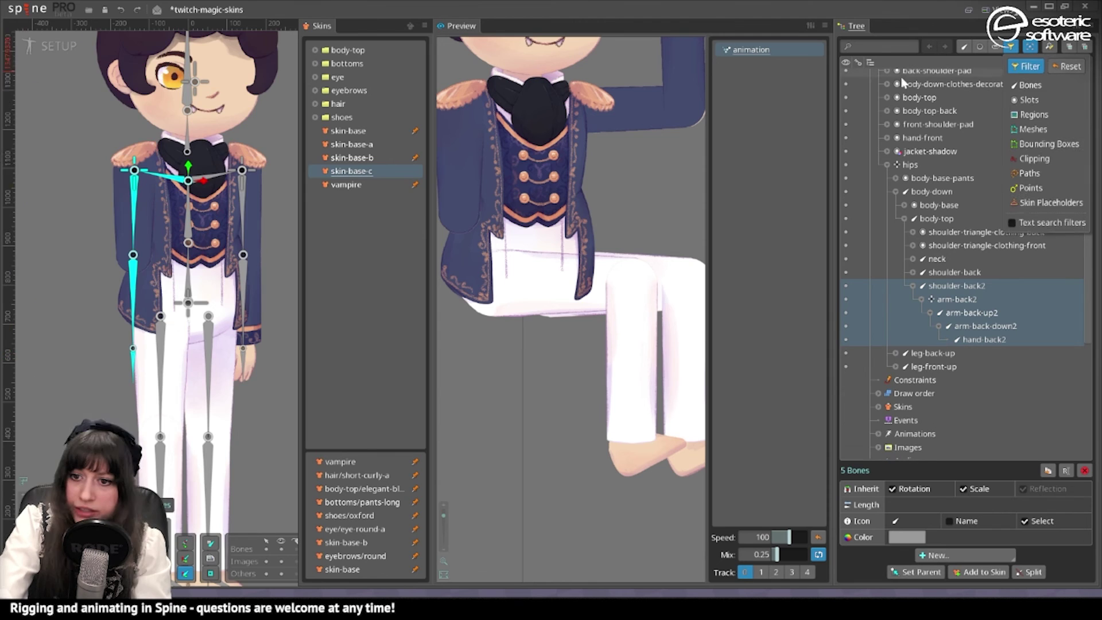
left_click(1050, 48)
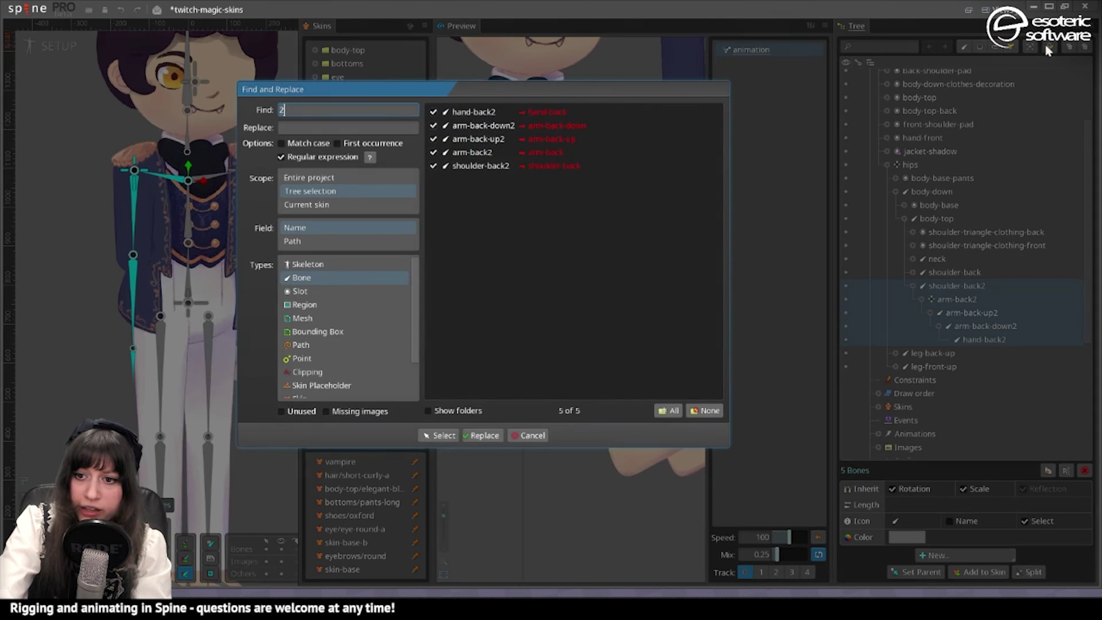
left_click(331, 105)
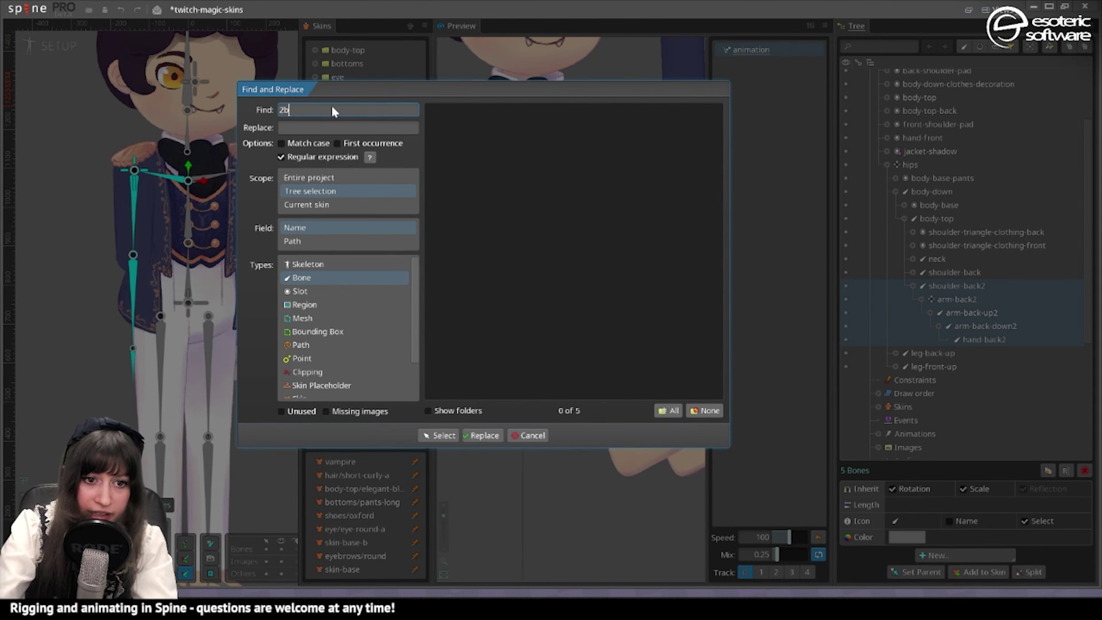
key("BackSpace")
type("back")
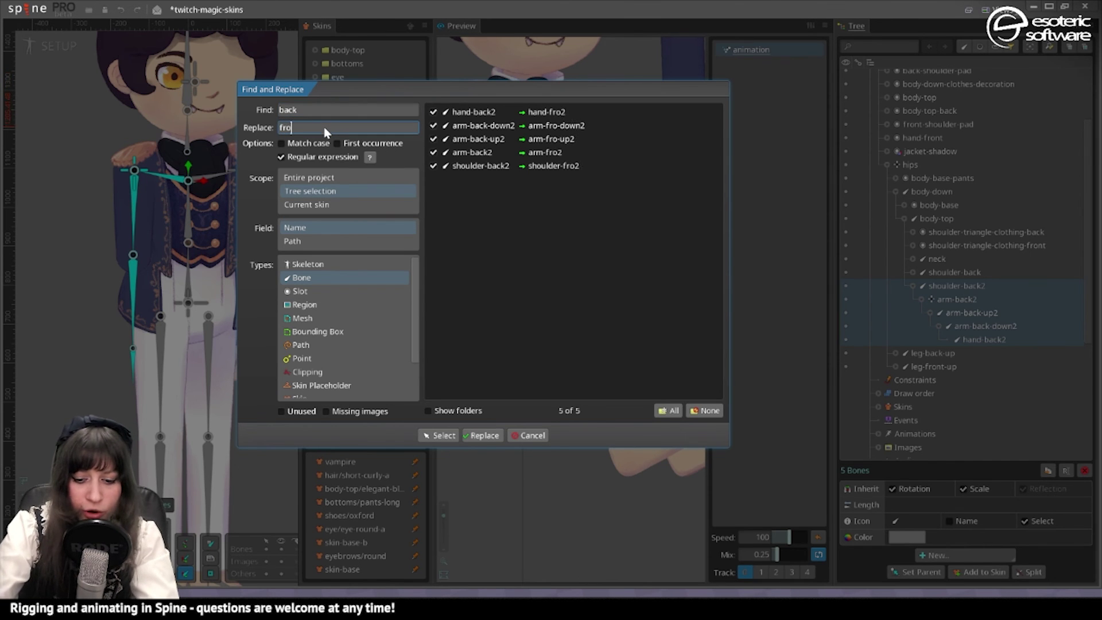
left_click(484, 437)
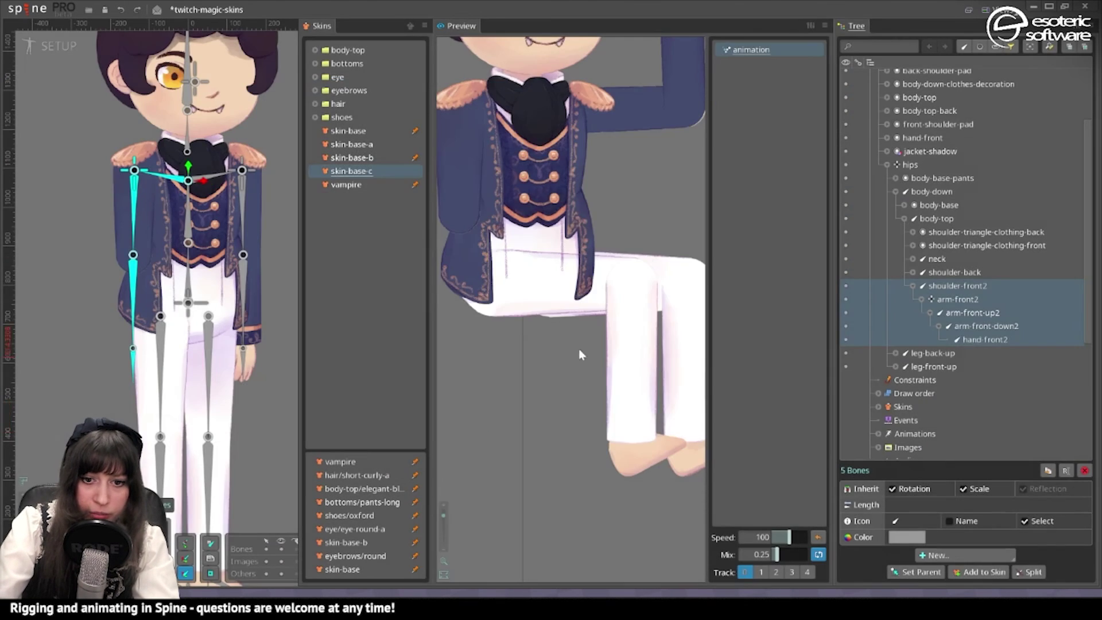
Step: Replace "2" with "0" in the names of the five selected front arm bones using Find and Replace
left_click(1048, 48)
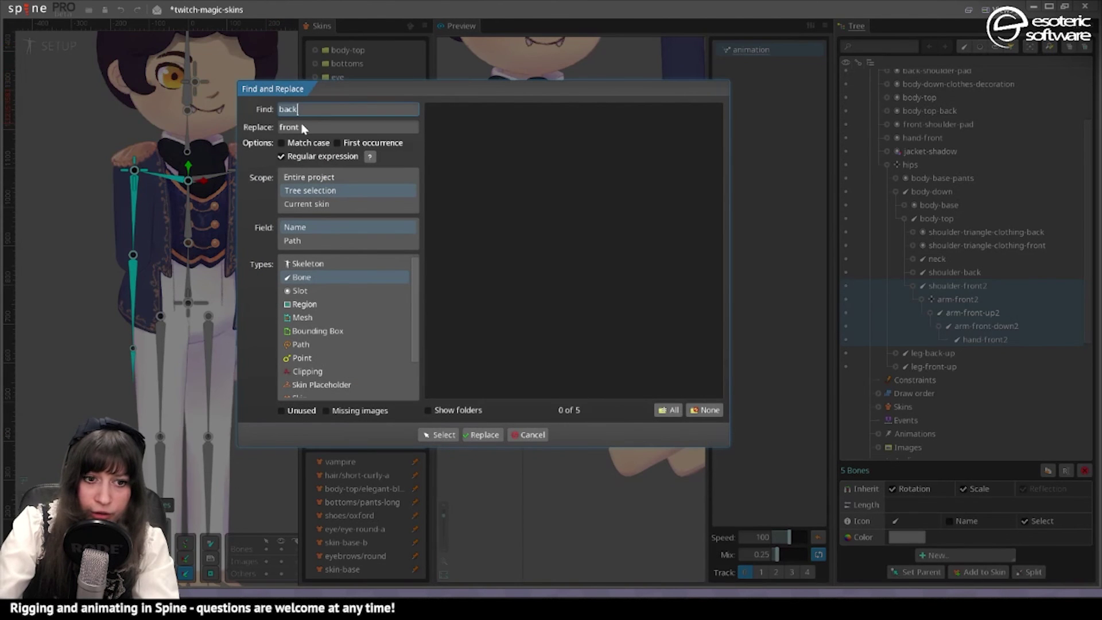
type("2")
key("Tab")
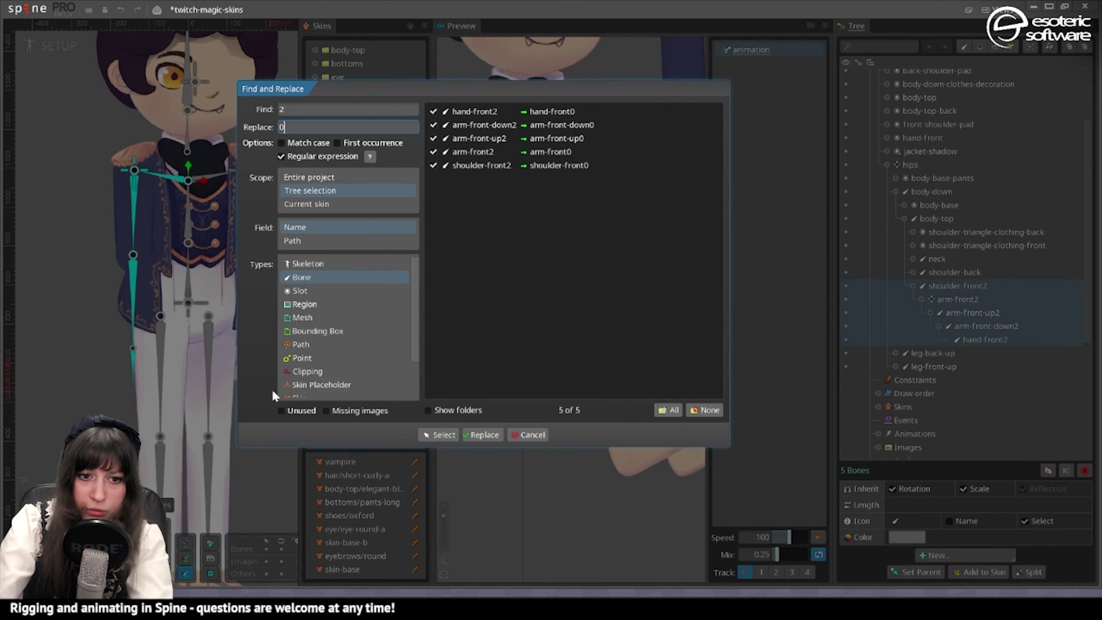
type("0")
left_click(484, 435)
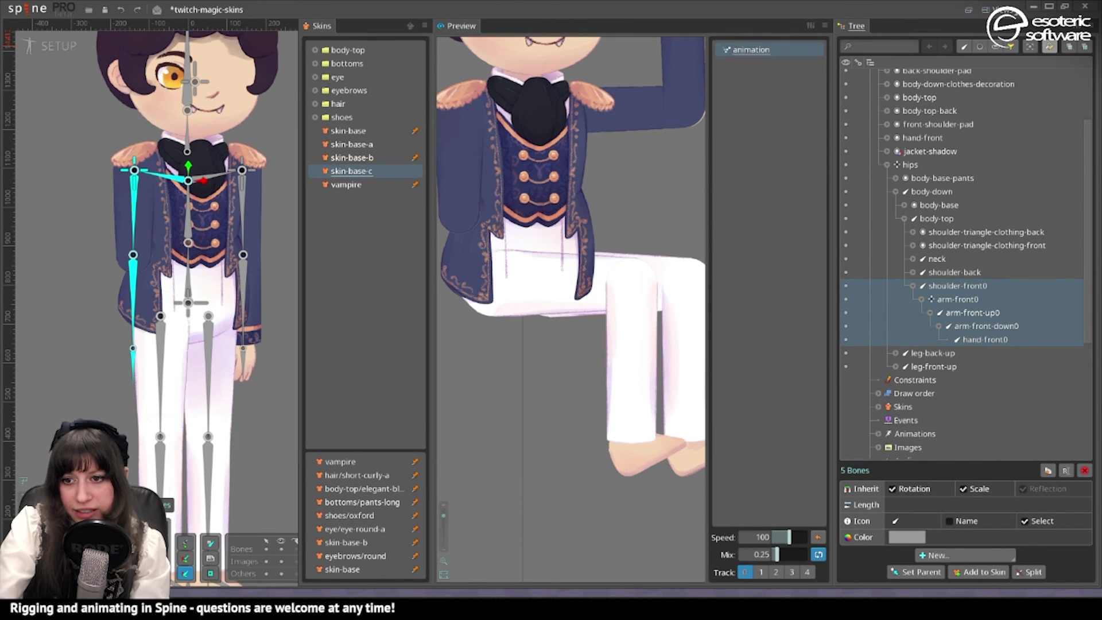
Step: Remove "0" from the names of the five selected front arm bones using Find and Replace
left_click(1050, 46)
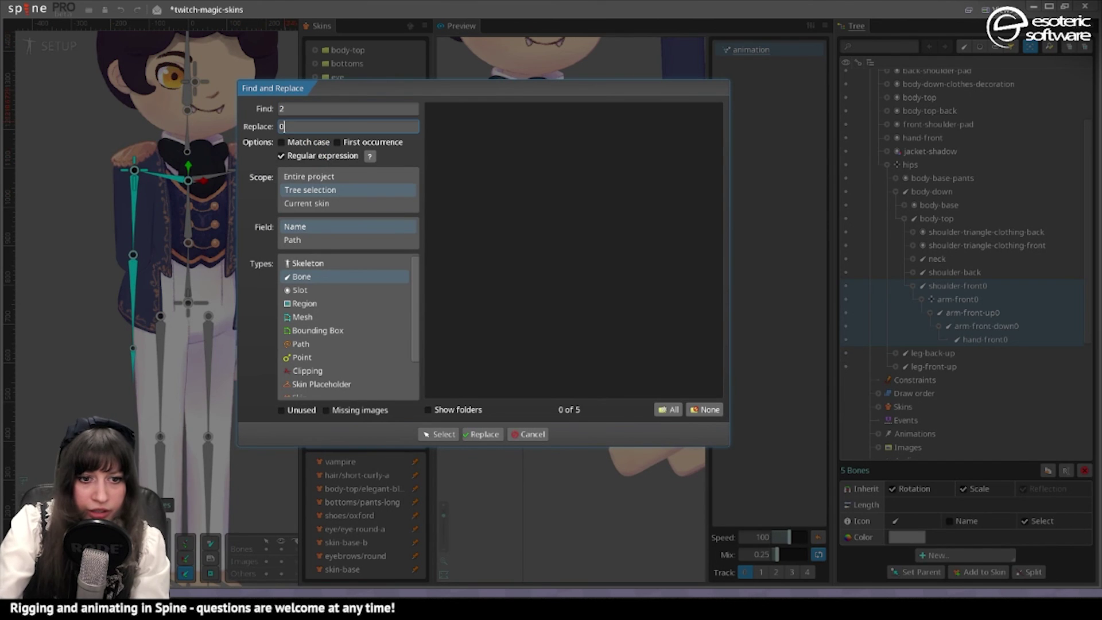
double_click(284, 108)
type("0")
key("Return")
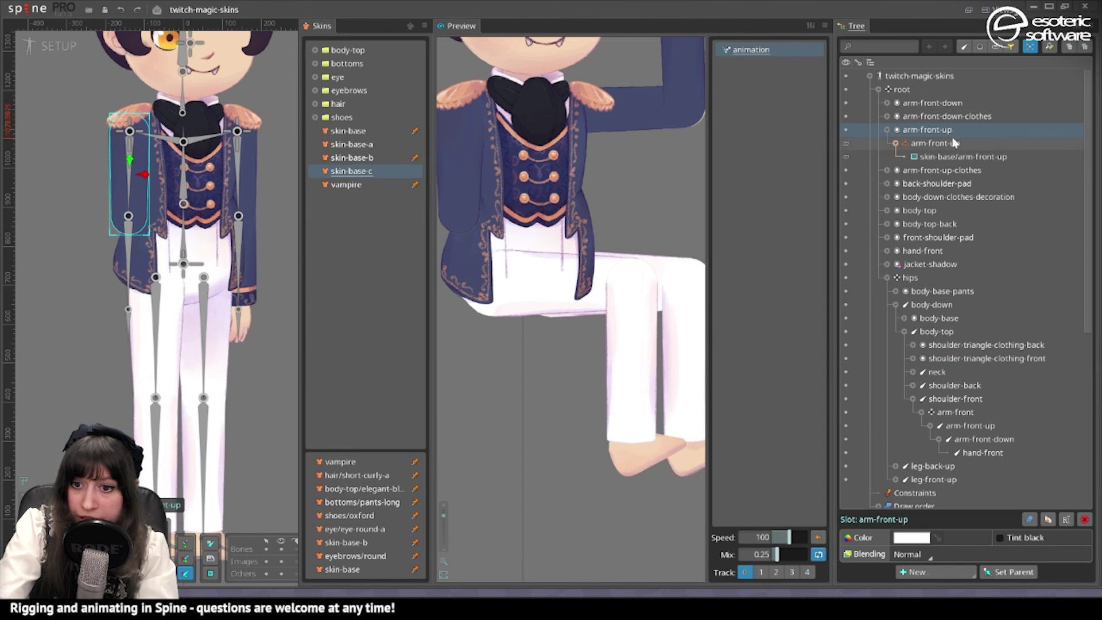
Step: Parent the arm-front-up and arm-front-up-clothes slots to the arm-front-up bone
right_click(952, 131)
left_click(953, 144, "ctrl")
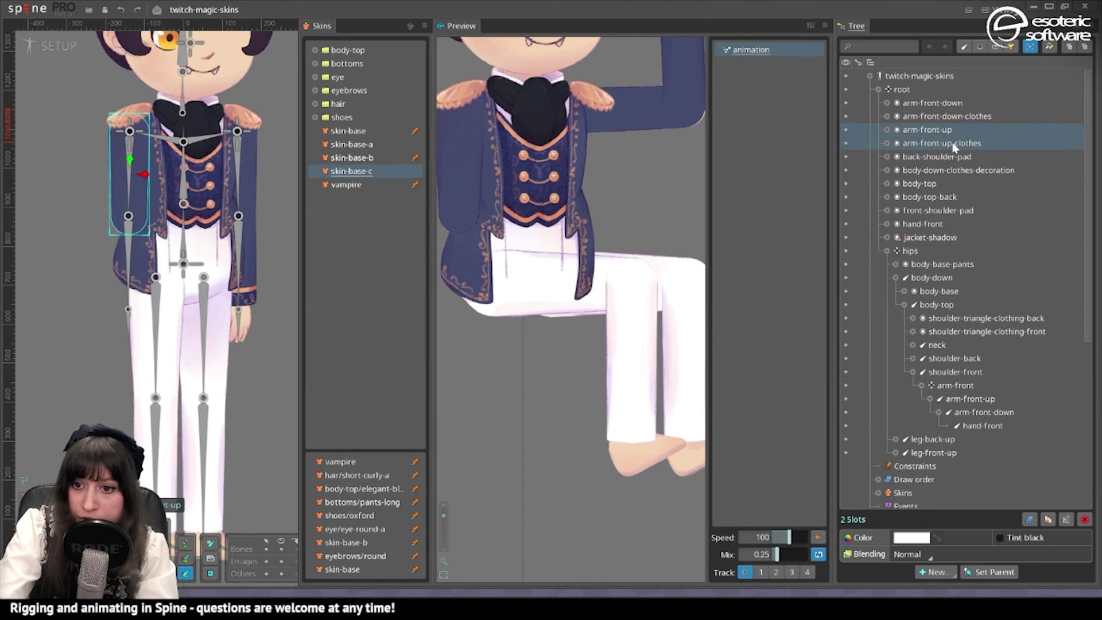
key("p")
left_click(132, 169)
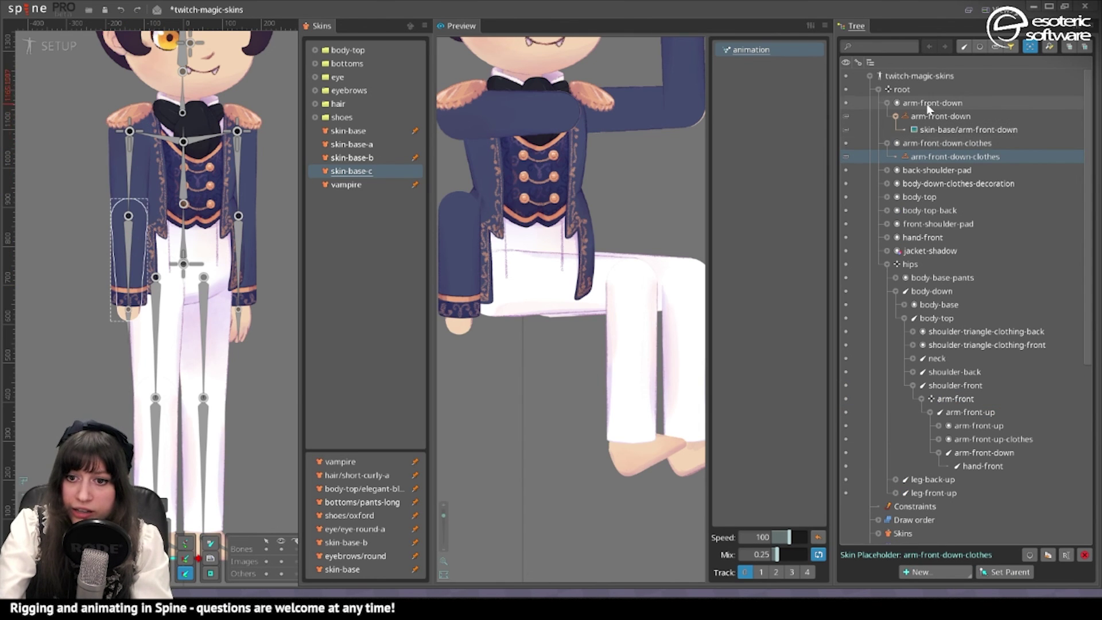
Step: Parent the arm-front-down and arm-front-down-clothes slots to the arm-front-down bone
key("Up")
left_click(913, 104, "ctrl")
key("p")
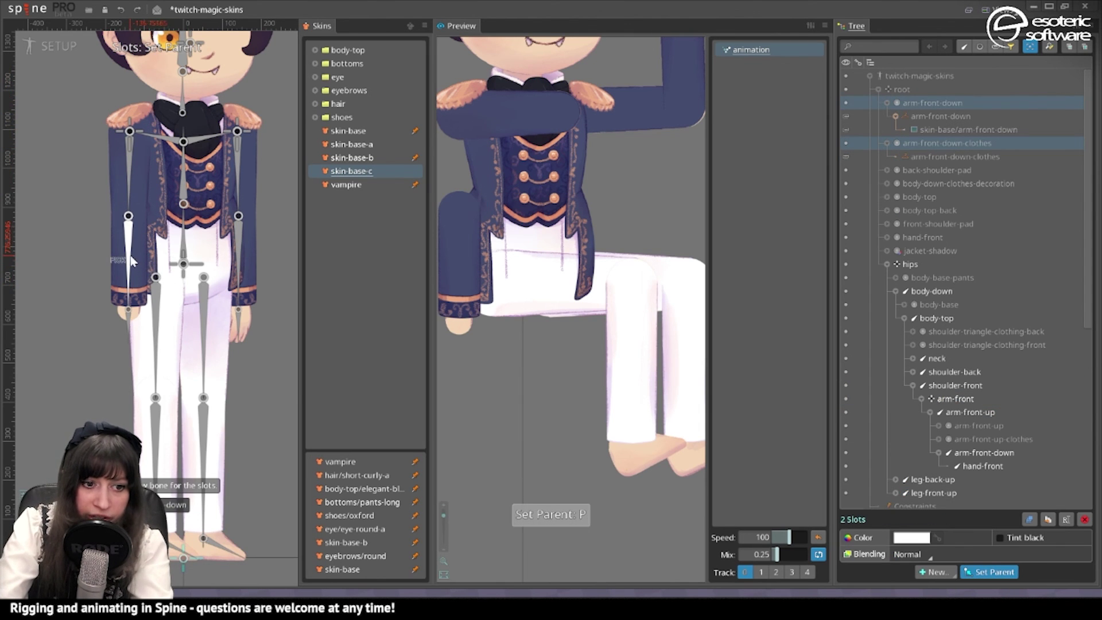
left_click(131, 261)
Step: Parent the hand-front slot to the hand-front bone
left_click(128, 310)
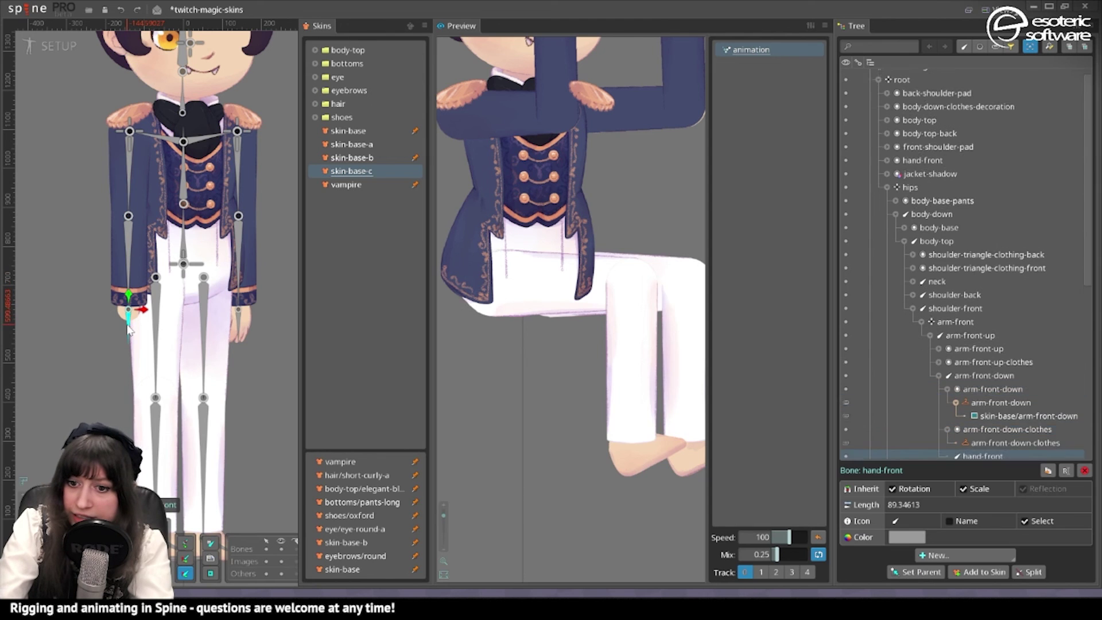
scroll(1020, 455, "up", 3)
left_click(922, 170)
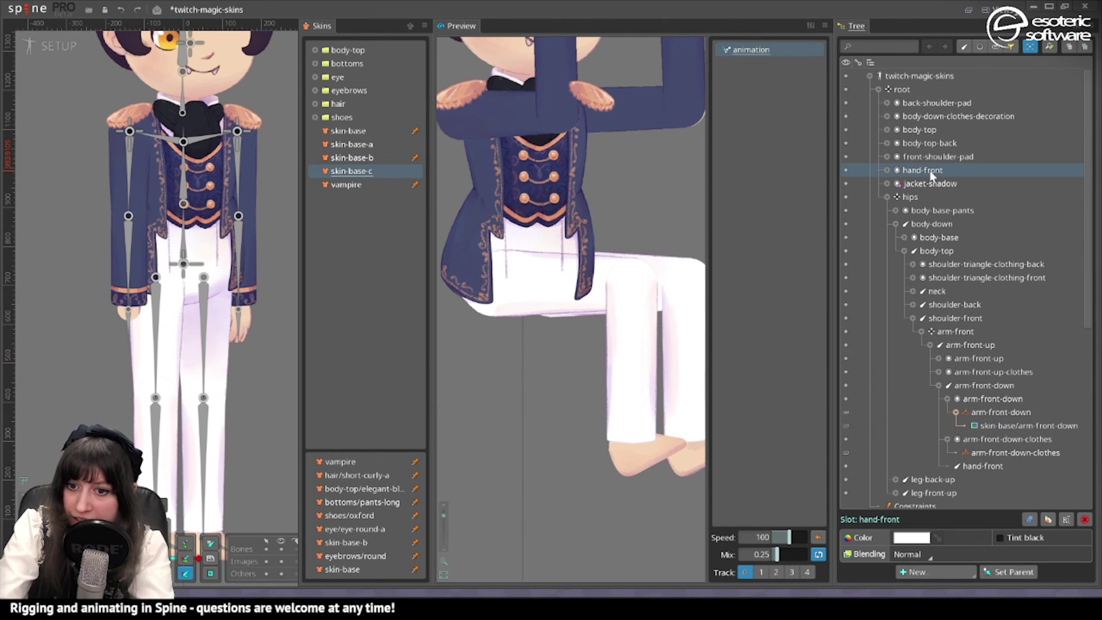
key("p")
left_click(128, 310)
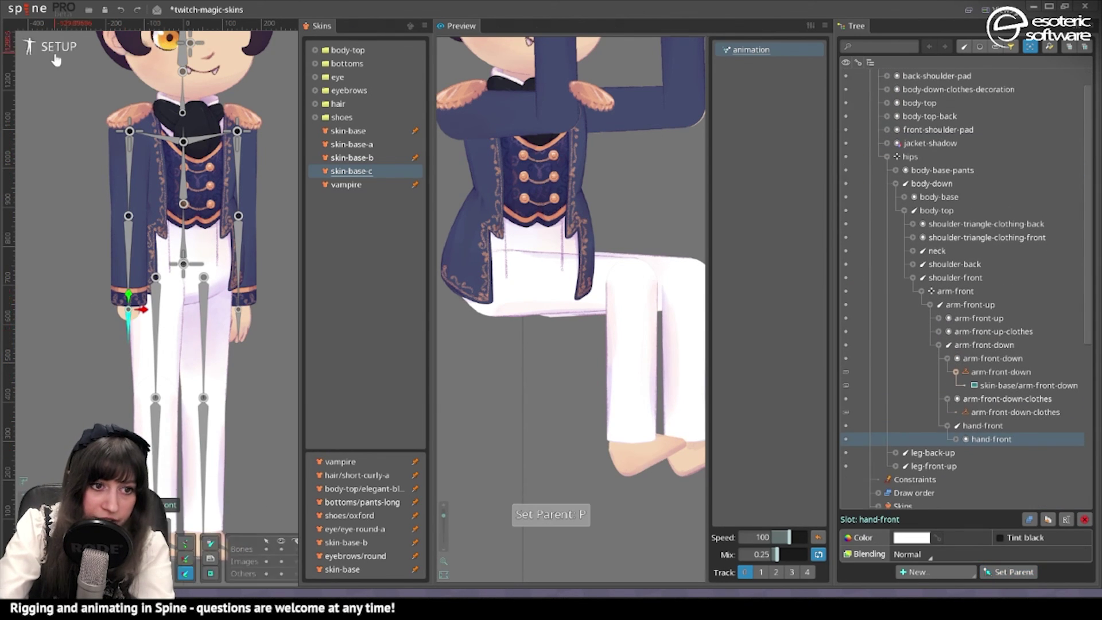
Step: In Animate mode, rotate the front arm's bones so the upper arm extends horizontally outward and the forearm hangs down
left_click(57, 46)
left_click_drag(383, 135, 378, 233)
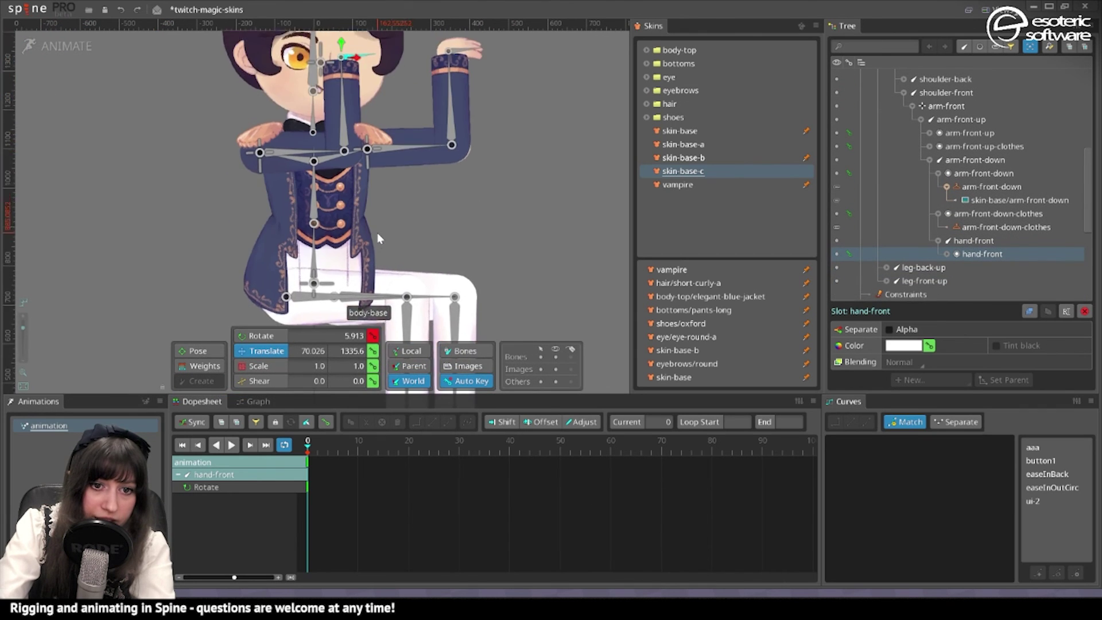
scroll(376, 227, "up", 3)
left_click_drag(339, 153, 331, 235)
scroll(213, 280, "up", 3)
left_click_drag(214, 280, 268, 184)
scroll(268, 184, "down", 2)
left_click(301, 149)
scroll(301, 150, "down", 3)
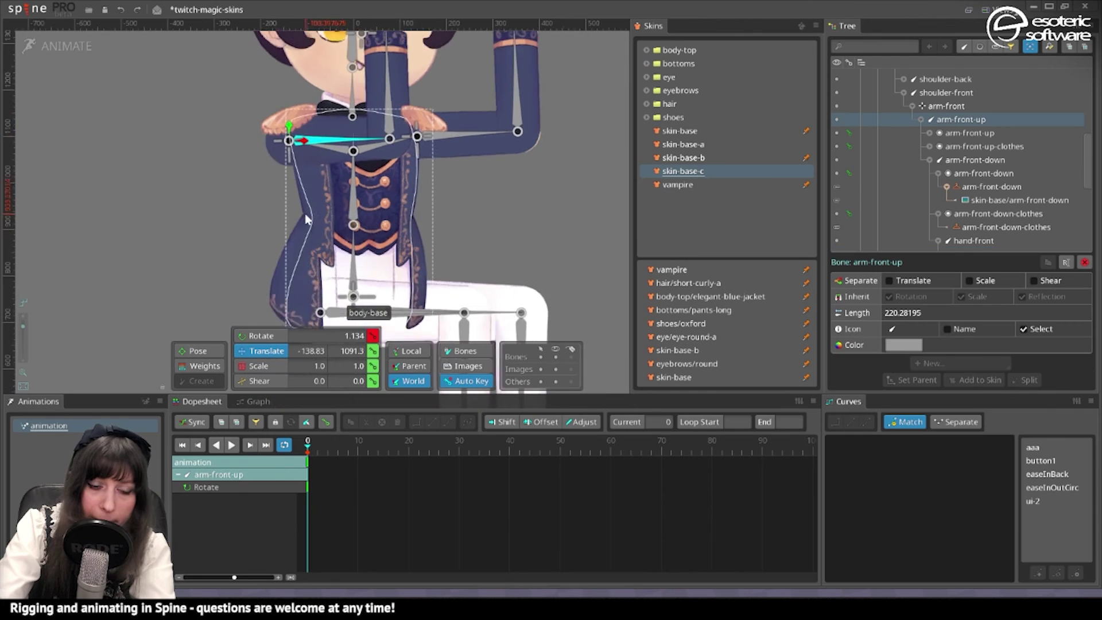
left_click(263, 335)
left_click_drag(349, 370, 193, 137)
Step: Unpin the elegant-blue-jacket skin, check the bare front forearm, and rotate the hand-front bone to about 68 degrees in Animate mode
scroll(193, 136, "up", 2)
scroll(193, 135, "up", 6)
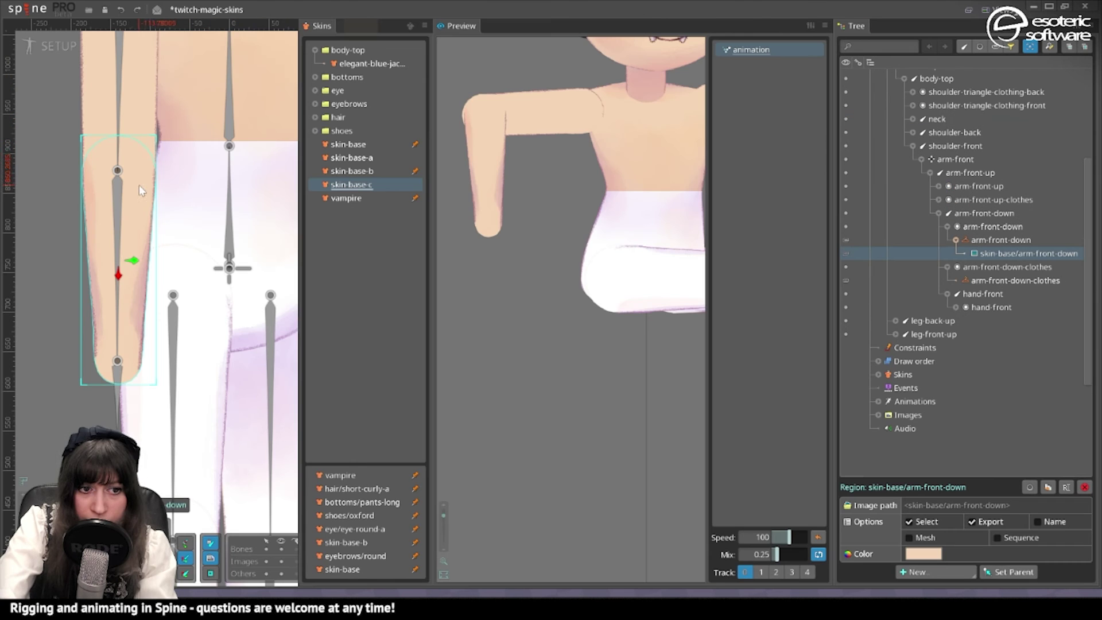
left_click(117, 207)
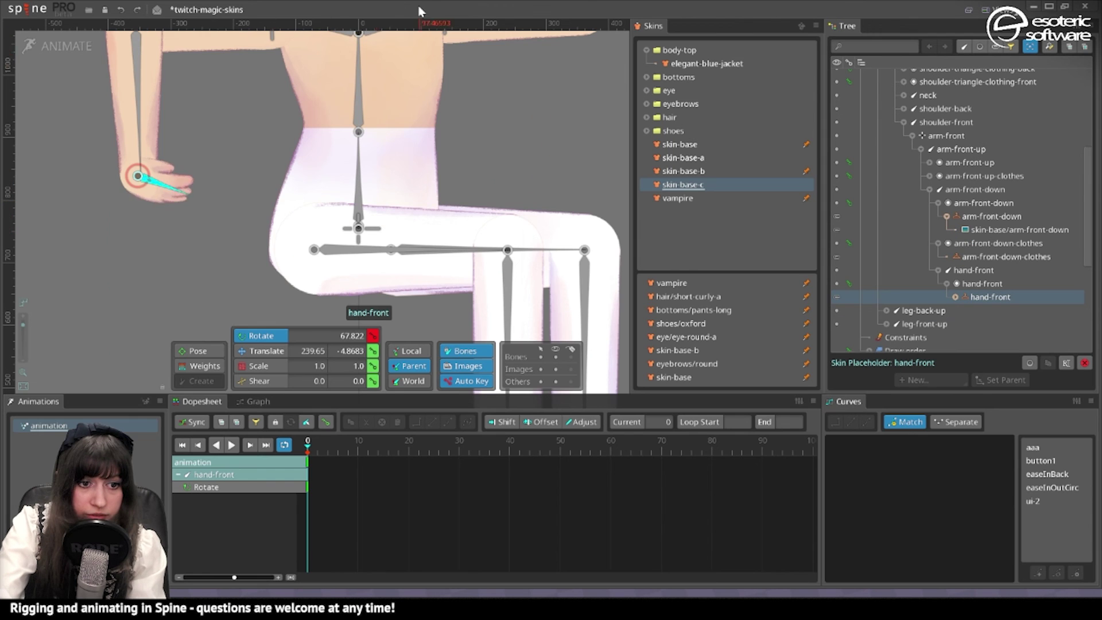
left_click_drag(132, 23, 337, 200)
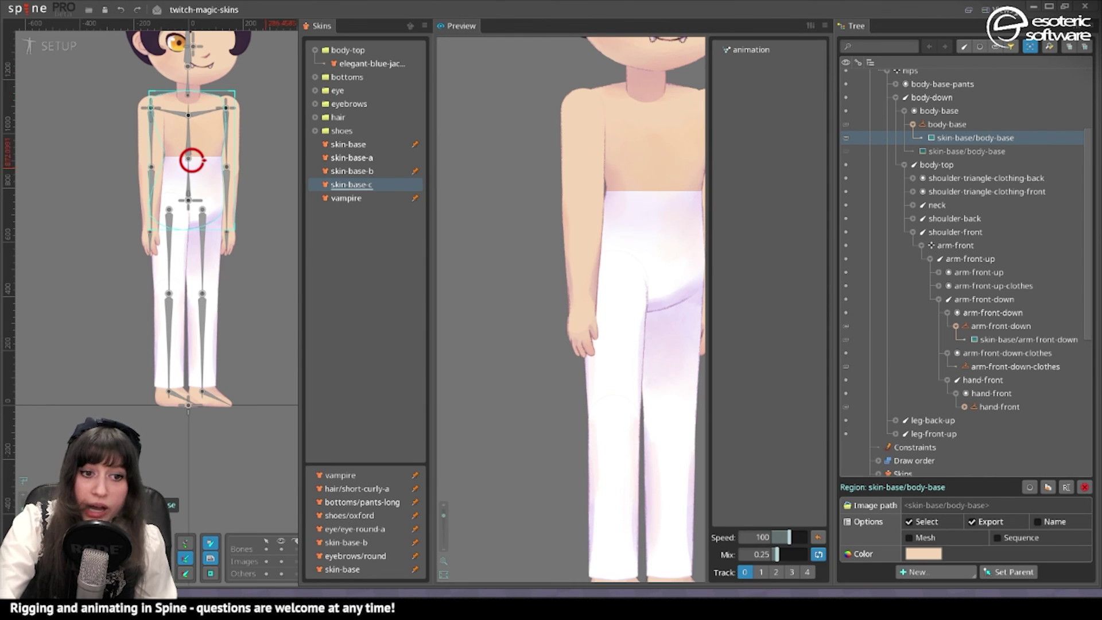
Step: Compare the standing character in other skin-base colours, and view skin-base-c with the elegant-blue-jacket in Setup mode
left_click(365, 172)
left_click(366, 156)
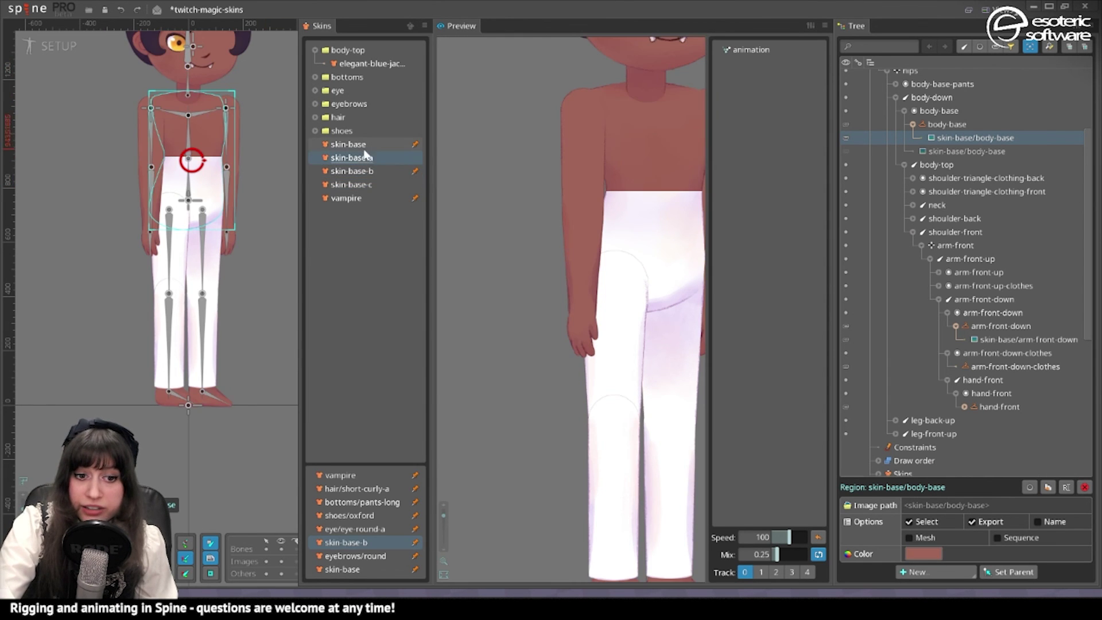
left_click_drag(237, 93, 213, 154)
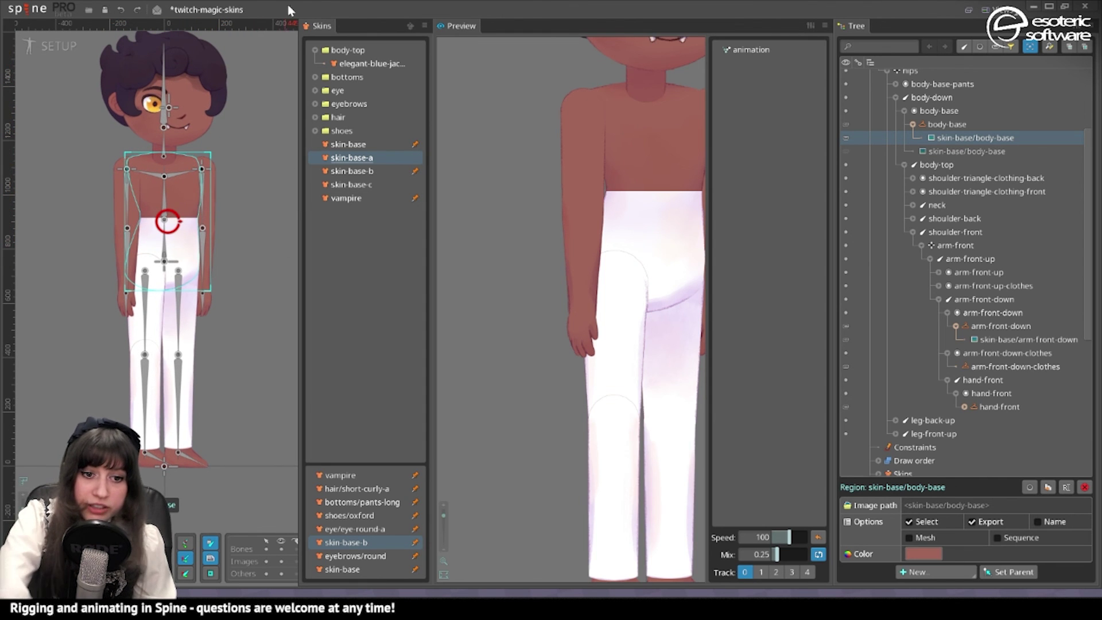
left_click(314, 77)
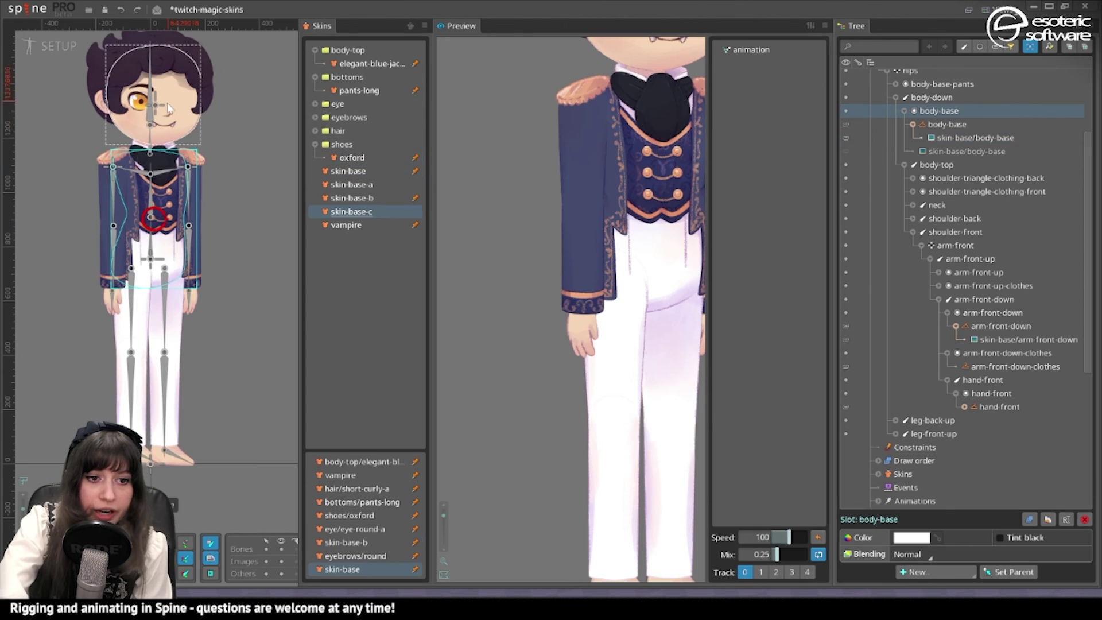
left_click_drag(172, 109, 232, 134)
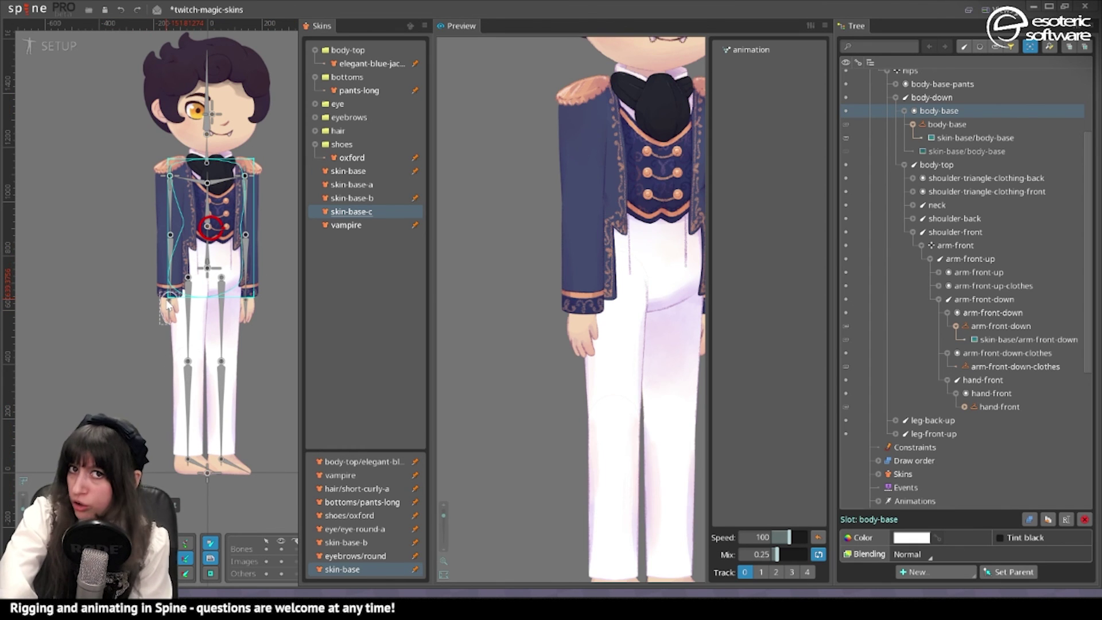
scroll(203, 231, "up", 3)
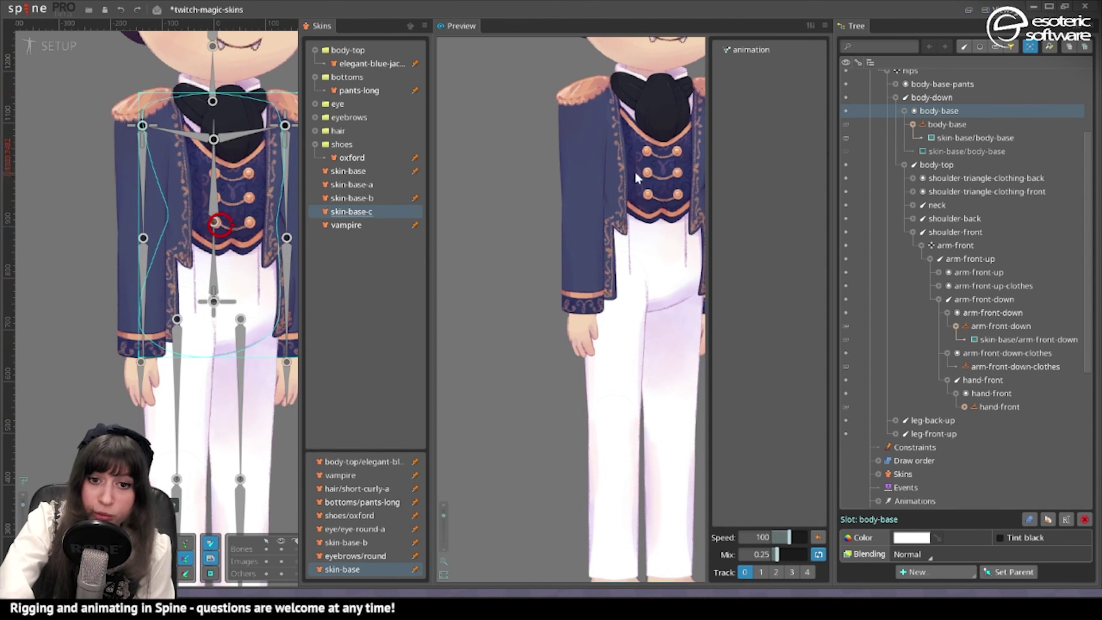
Step: Switch to Animate mode and unpin the elegant-blue-jacket skin to show the sitting pose without the jacket
left_click(59, 46)
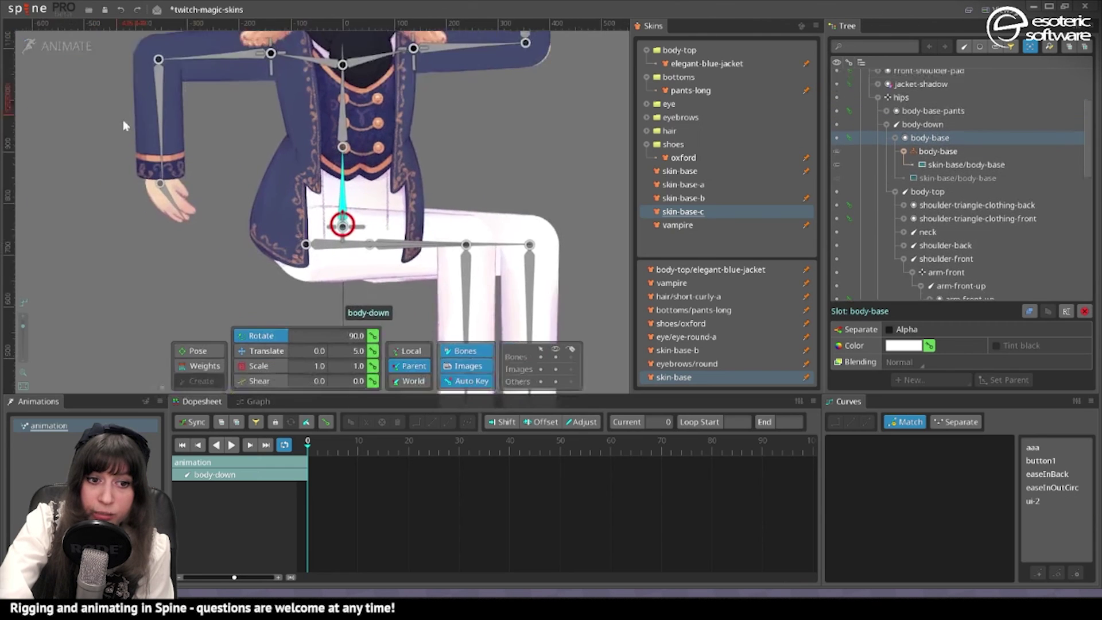
scroll(344, 114, "up", 1)
left_click_drag(347, 112, 322, 167)
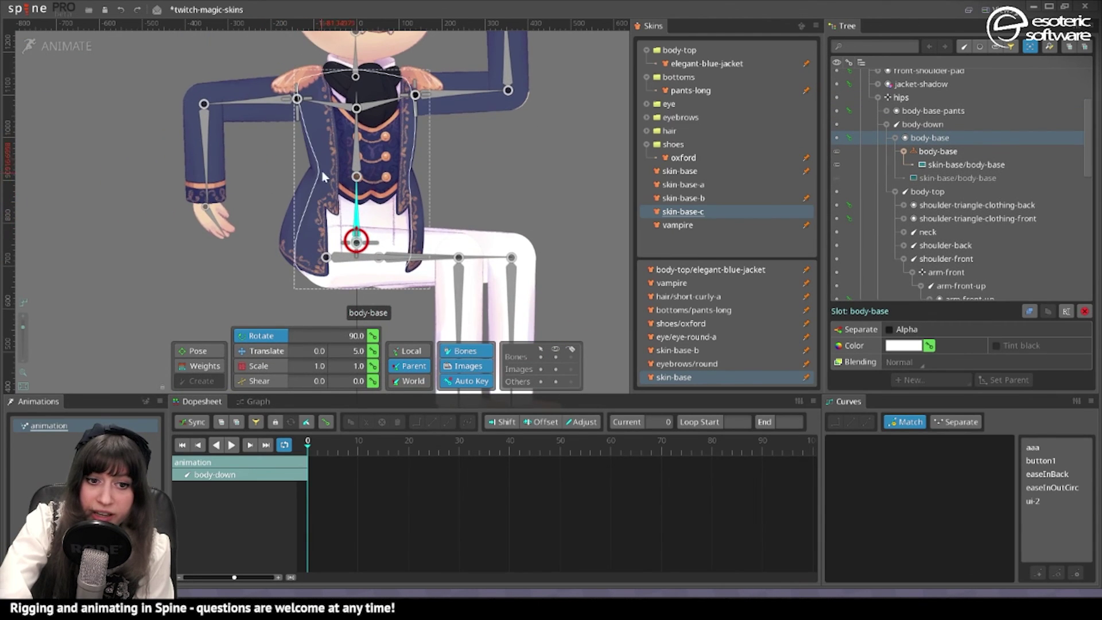
left_click_drag(550, 128, 514, 142)
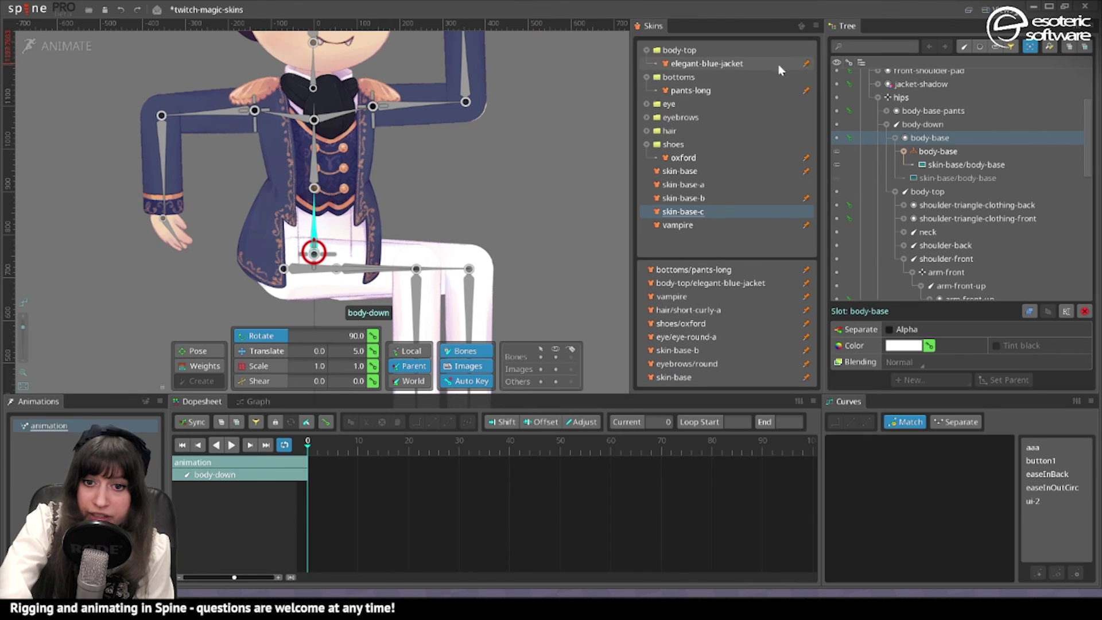
left_click(806, 64)
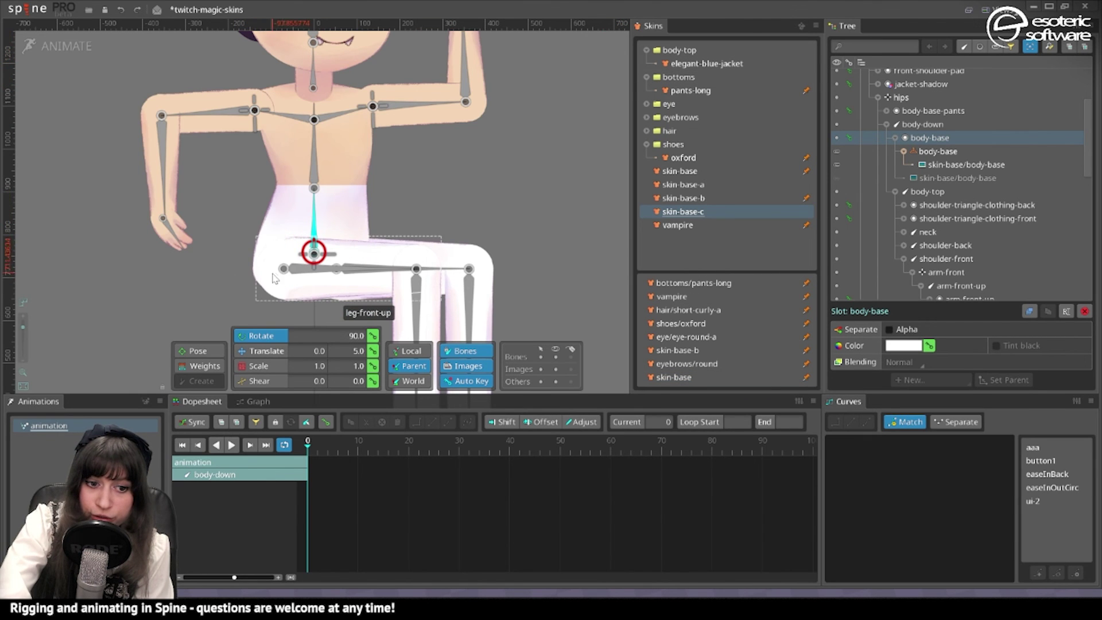
scroll(353, 153, "down", 4)
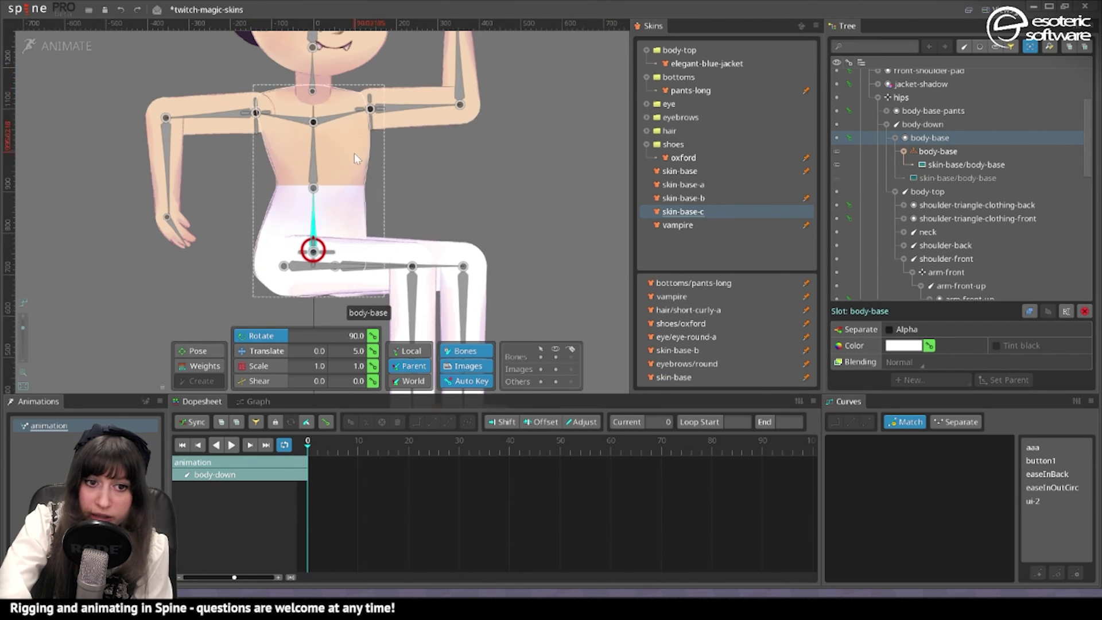
scroll(277, 213, "up", 3)
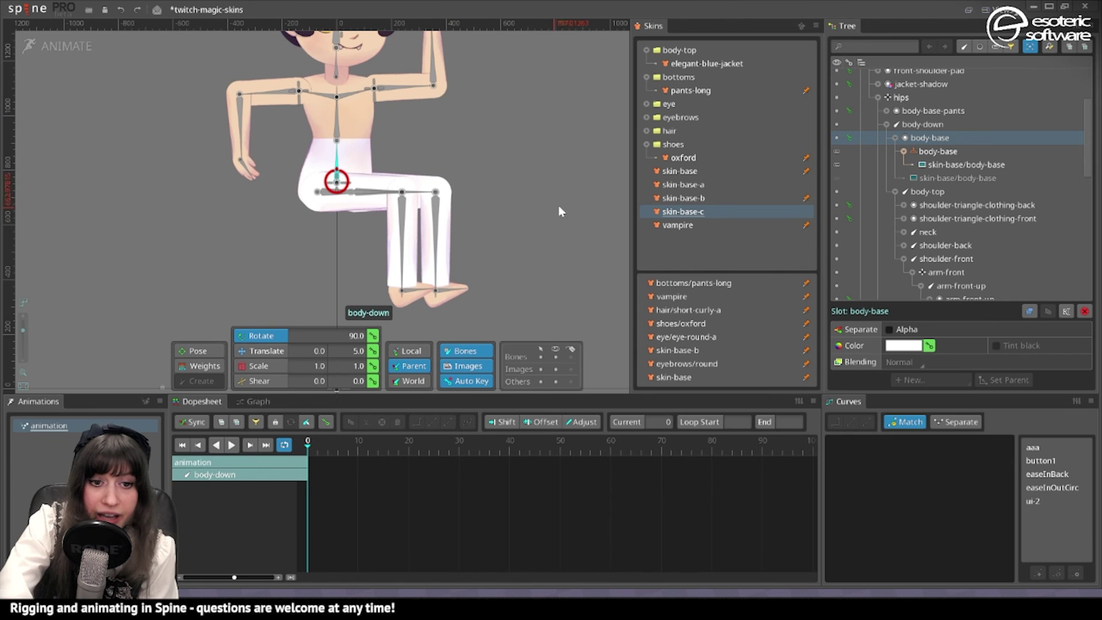
Step: Export the current pose as a layered PSD named sitting, using the current skin with bones and images rendered
left_click(18, 11)
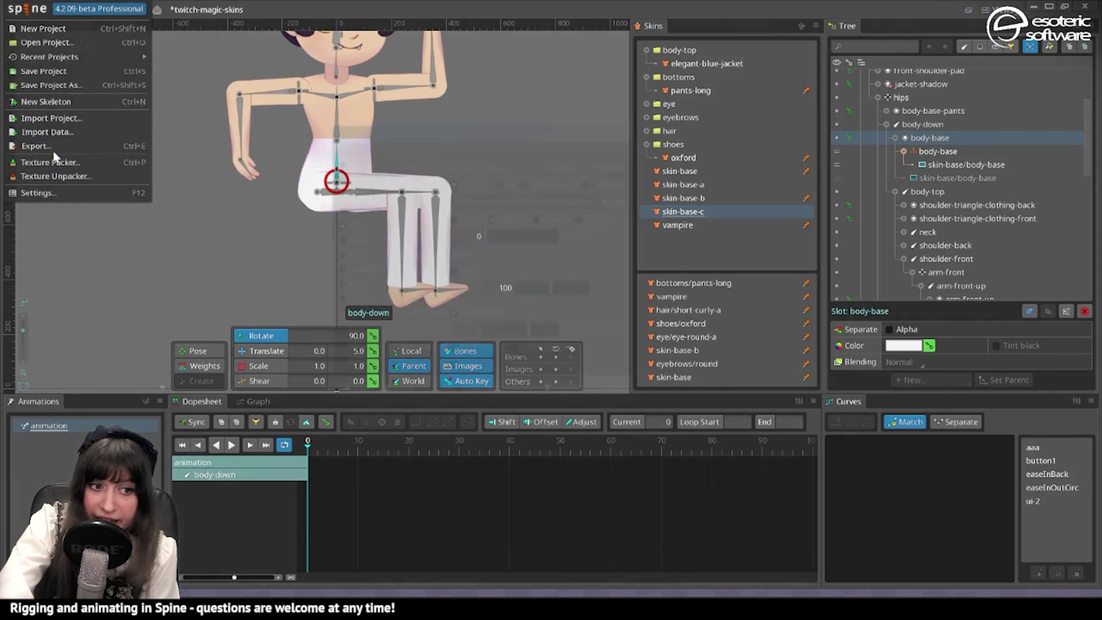
left_click(34, 152)
left_click(350, 285)
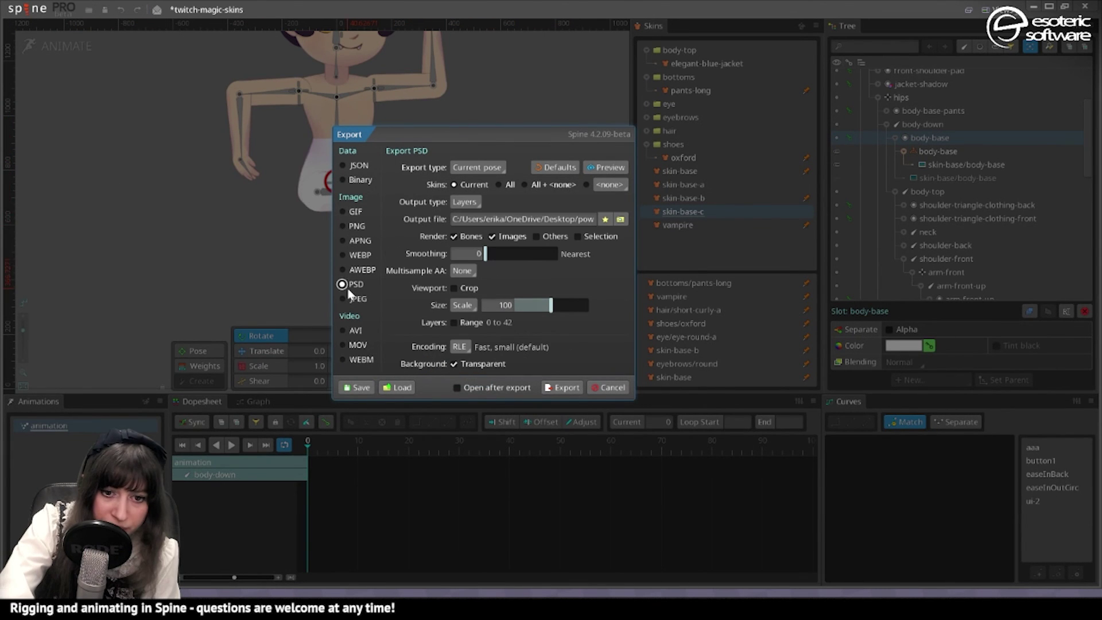
left_click(486, 168)
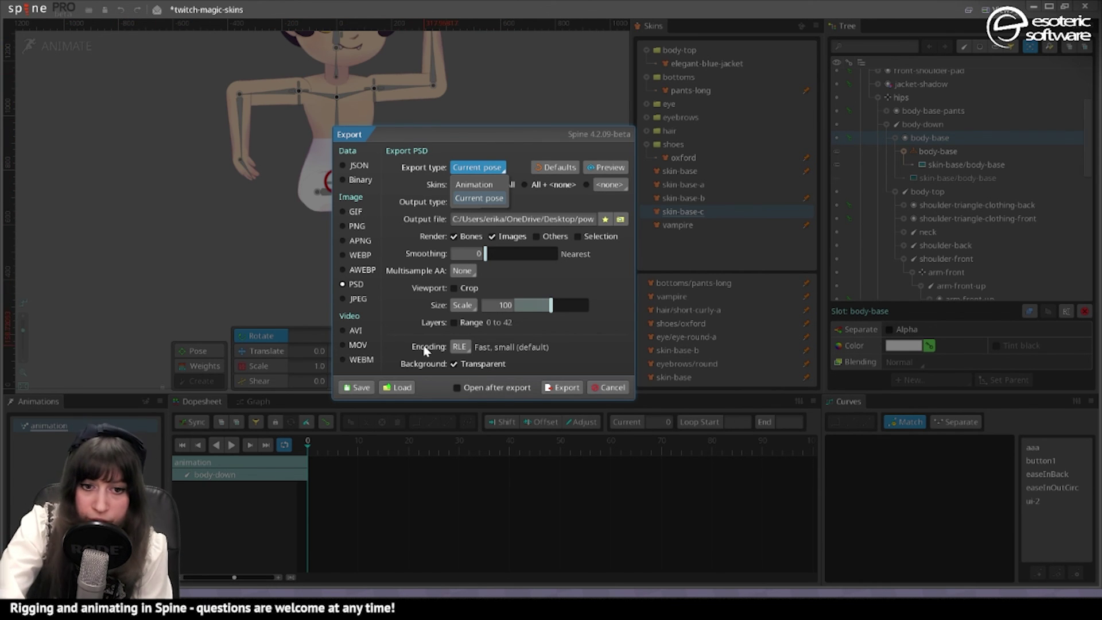
left_click(564, 387)
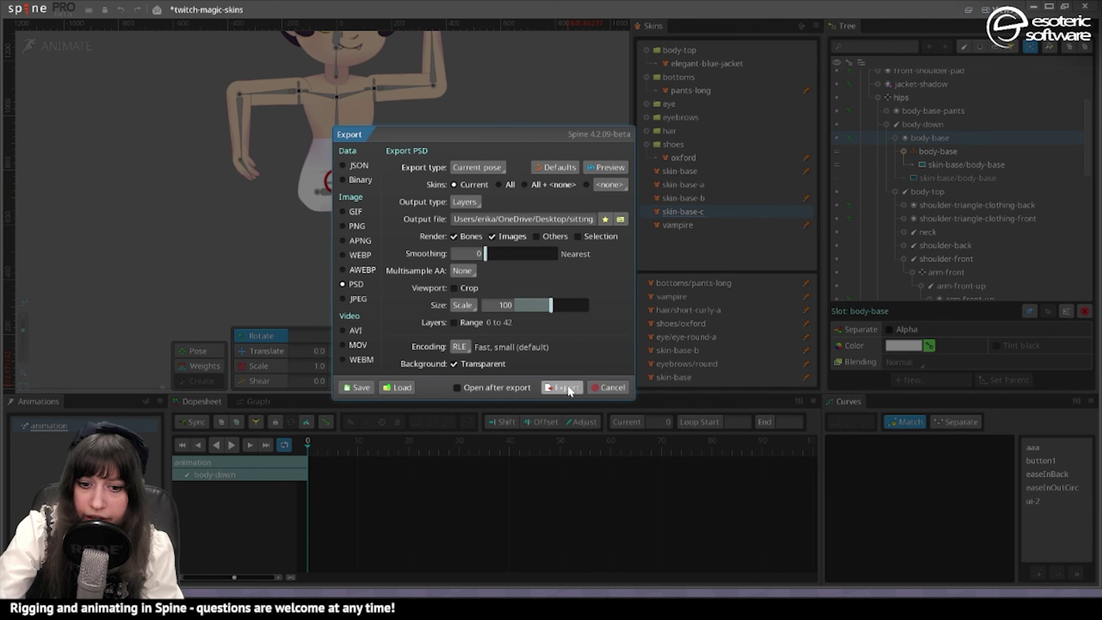
left_click(564, 387)
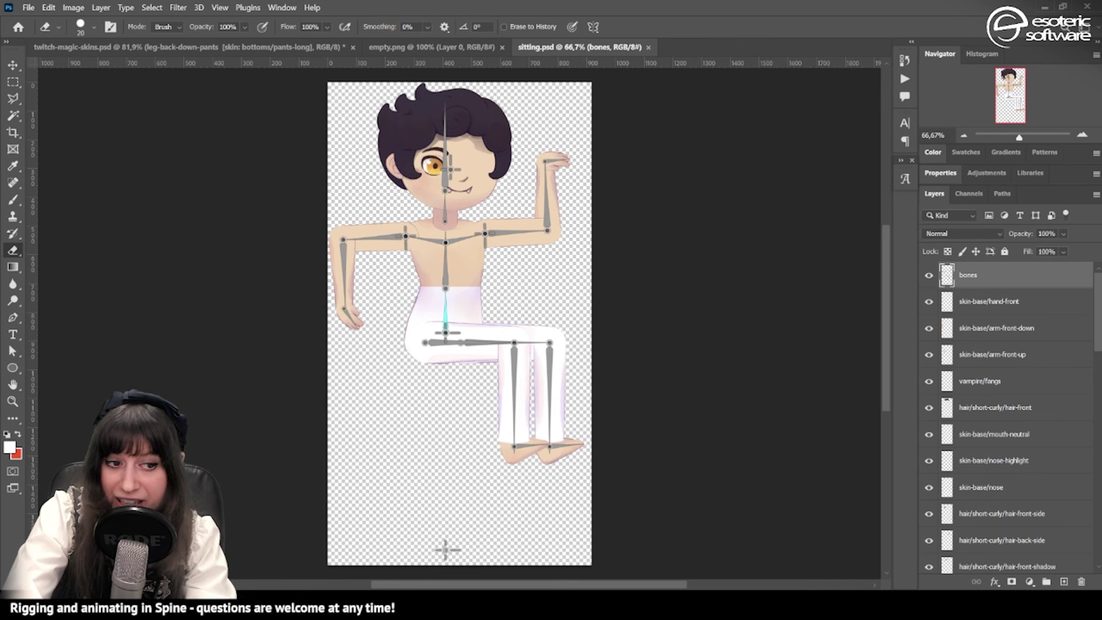
Step: Switch to Photoshop, select the bottoms/pants-long/body-base-pants layer in sitting.psd, and examine how the hips meet the legs
key("v")
left_click(454, 303)
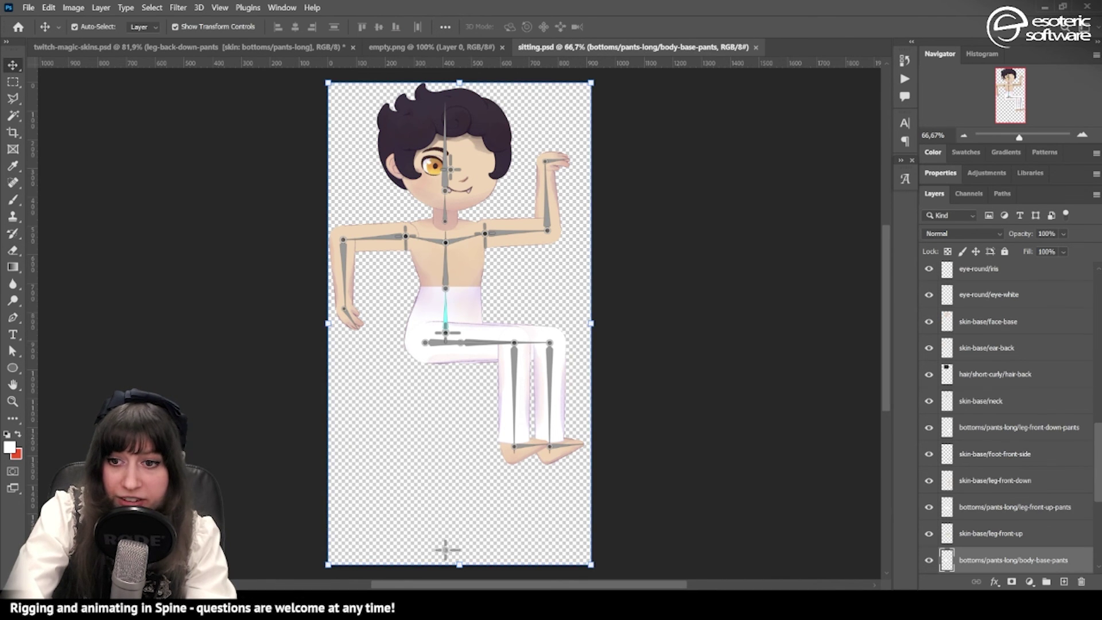
scroll(459, 324, "up", 5)
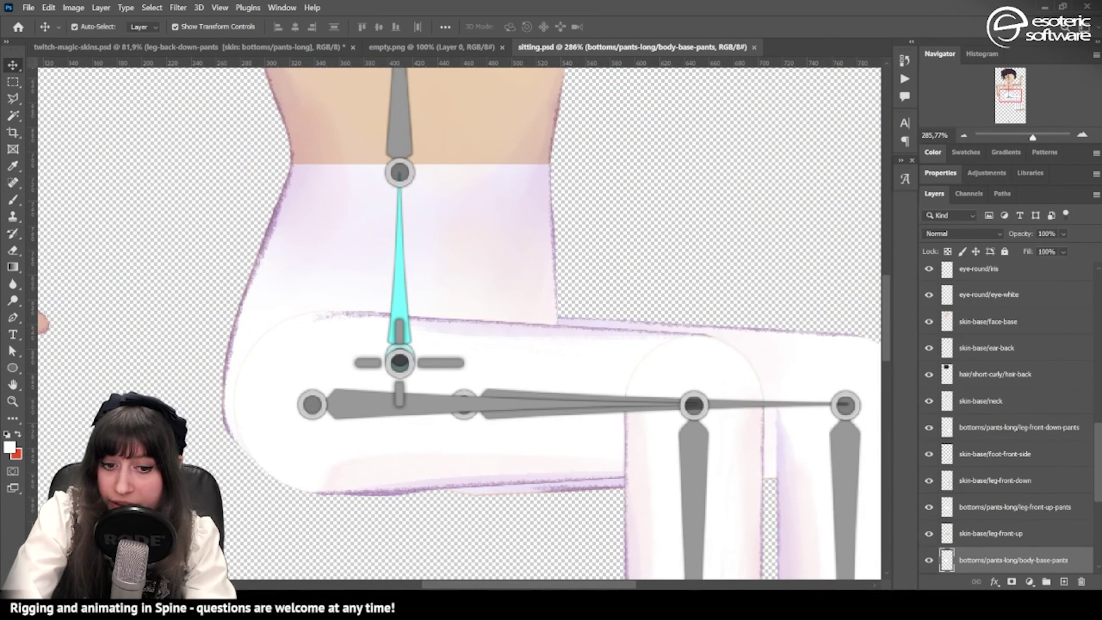
left_click_drag(402, 166, 417, 537)
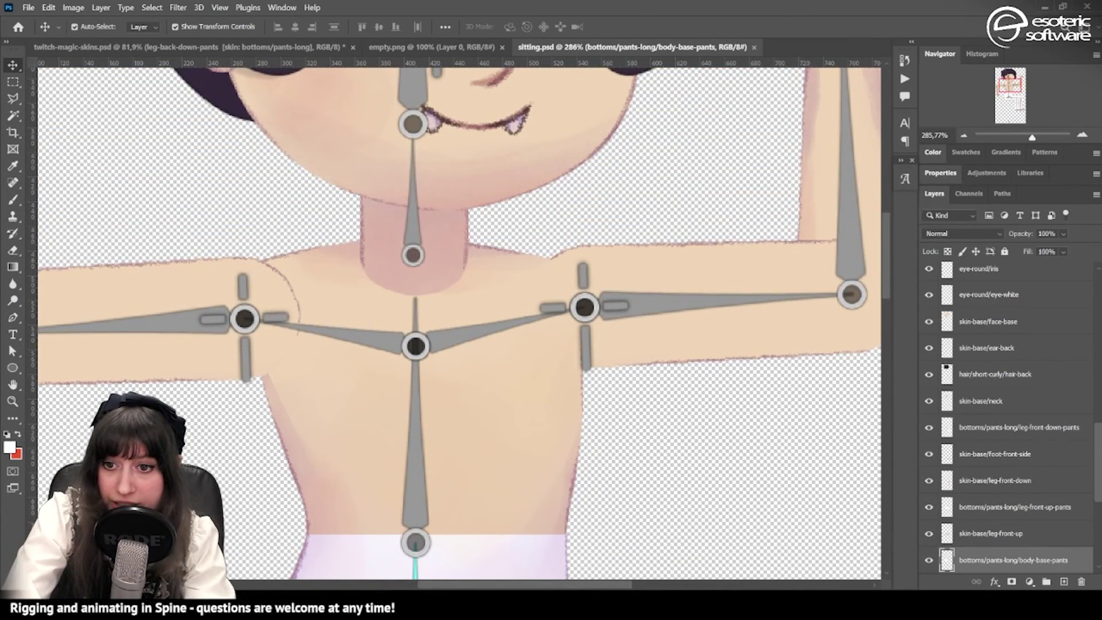
Step: Select the skin-base/body-base layer and examine the torso's outline at the waist and shoulders
left_click_drag(351, 402, 477, 368)
scroll(461, 324, "down", 4)
left_click(477, 346)
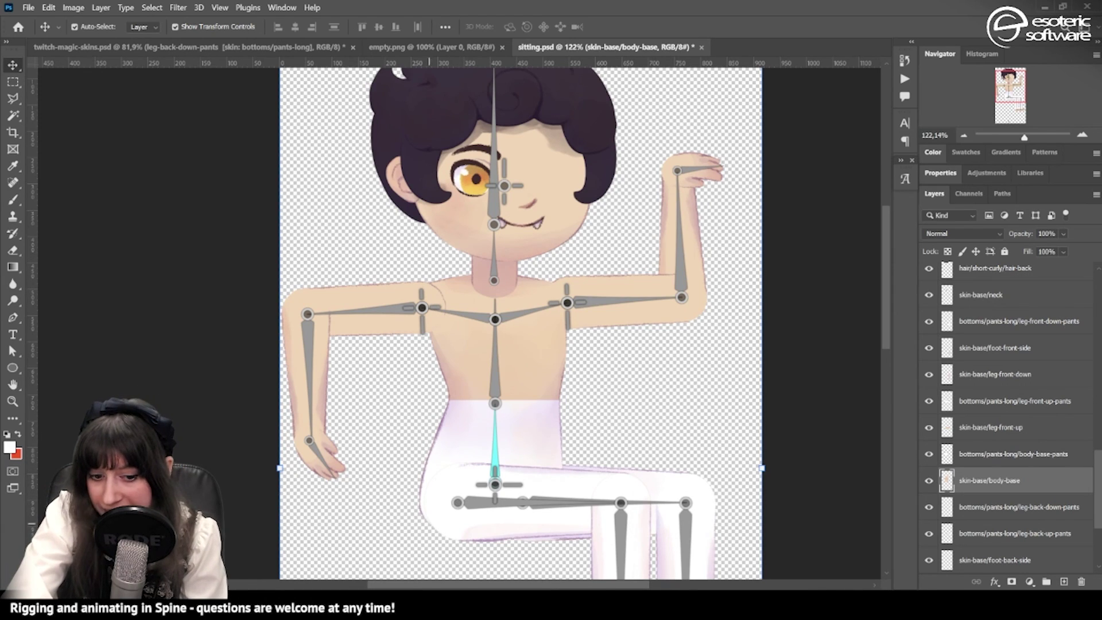
scroll(436, 396, "up", 6)
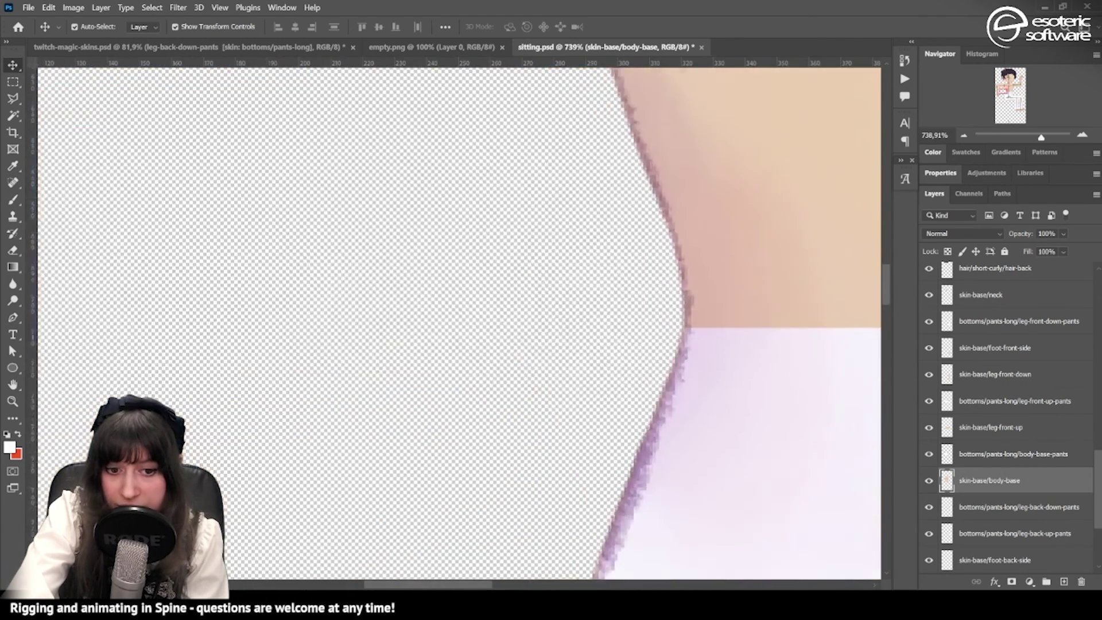
mouse_move(1004, 91)
left_mouse_down()
mouse_move(1006, 99)
mouse_move(1008, 84)
left_mouse_up()
scroll(459, 322, "right", 6)
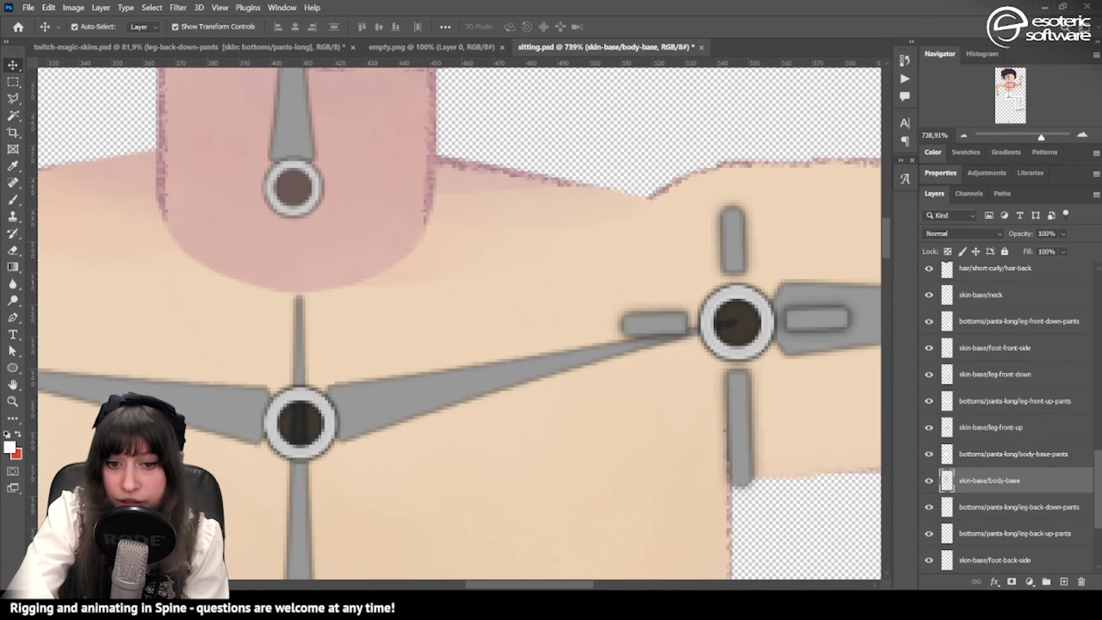